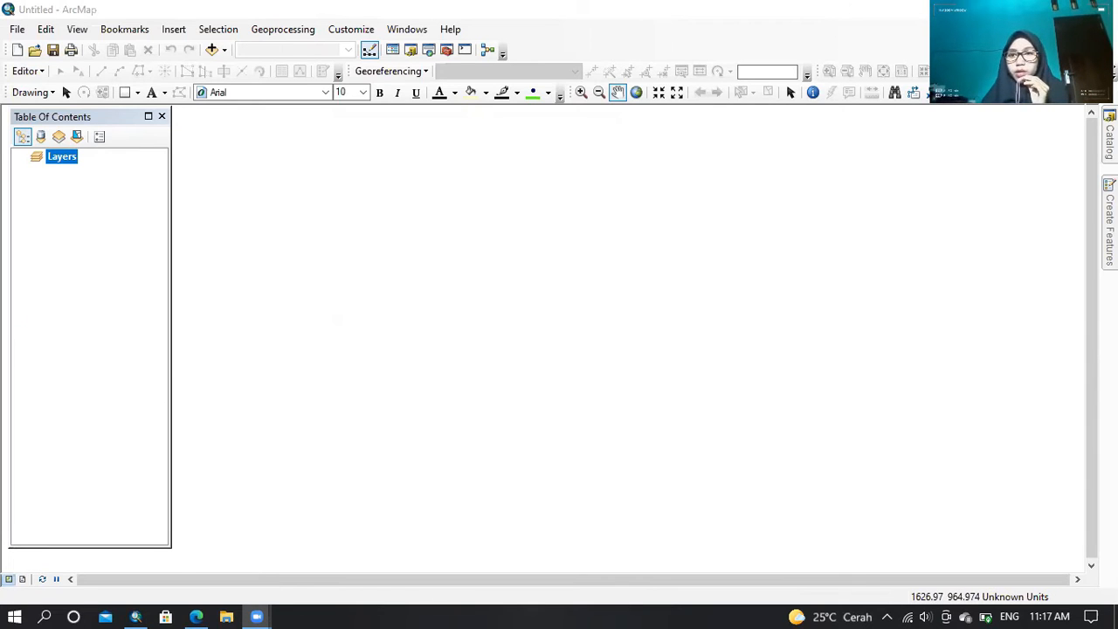
# - Add ADMINISTRASIDESA_AR_25K.shp from the inner Kab Madiun folder under D:\PETA to the map
pyautogui.click(1110, 140)
pyautogui.click(881, 266)
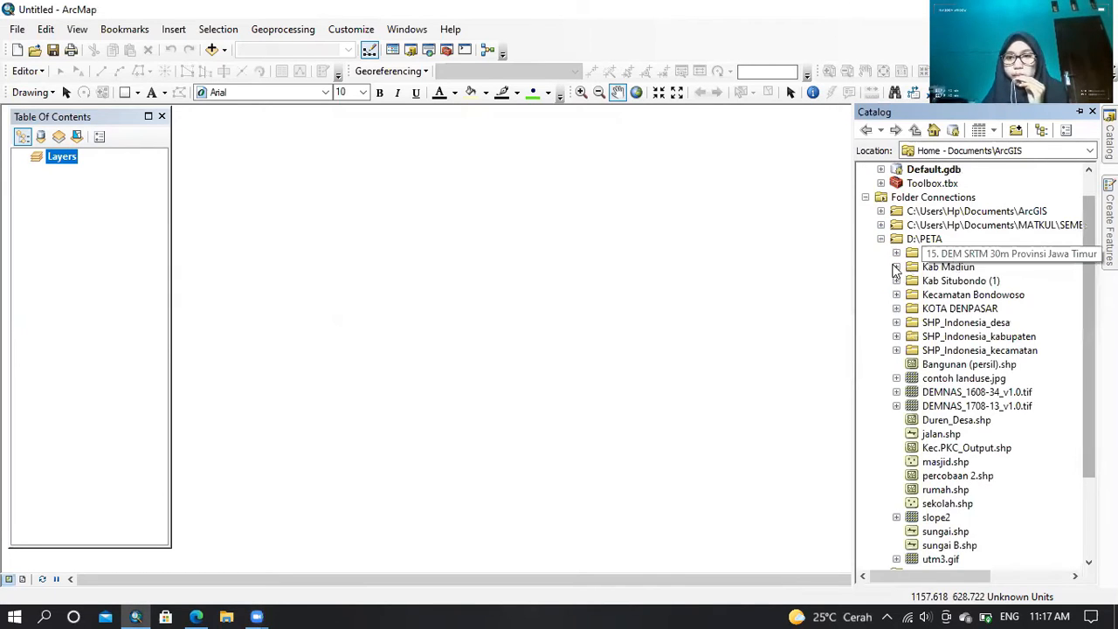
pyautogui.click(897, 267)
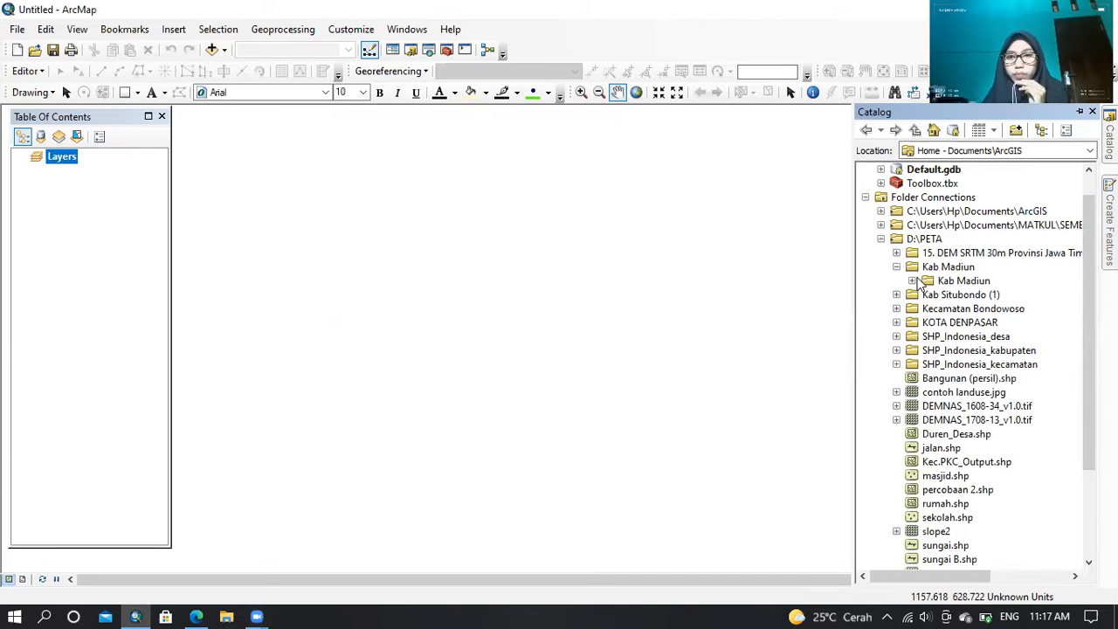
pyautogui.click(911, 280)
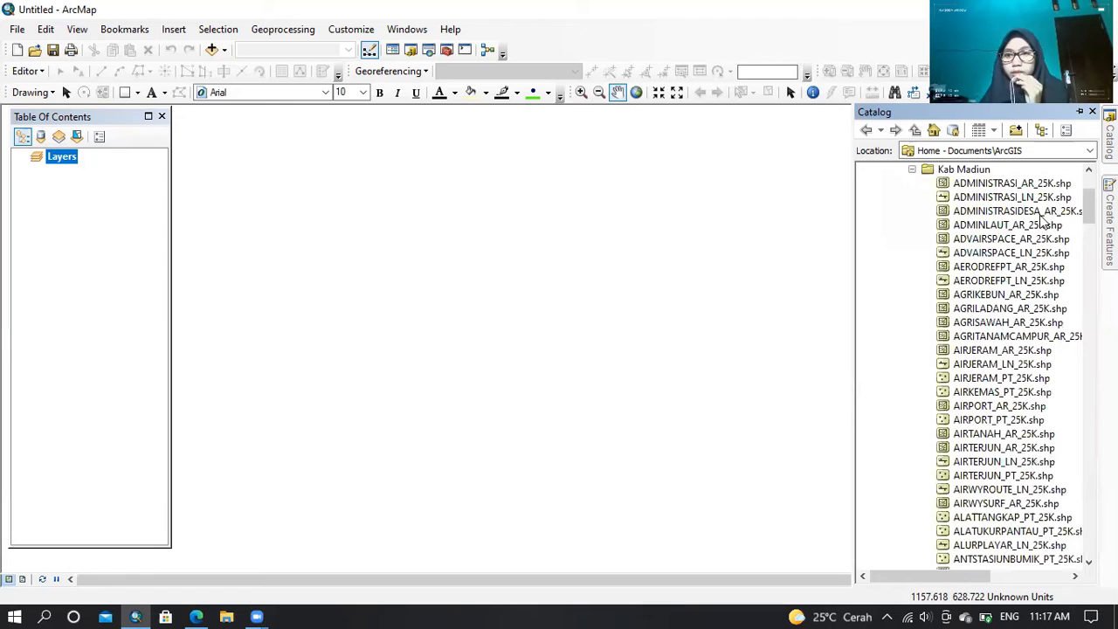
pyautogui.moveTo(1040, 216); pyautogui.dragTo(642, 255)
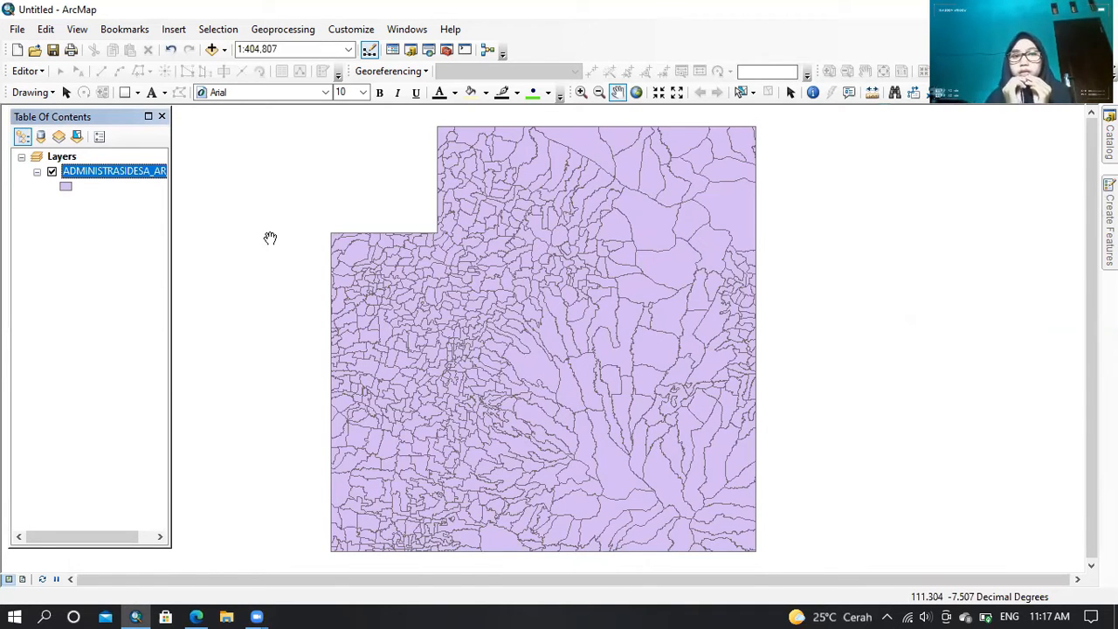
# - Open the attribute table of the ADMINISTRASIDESA_AR_25K layer and sort its records alphabetically by NAMOBJ
pyautogui.click(135, 173)
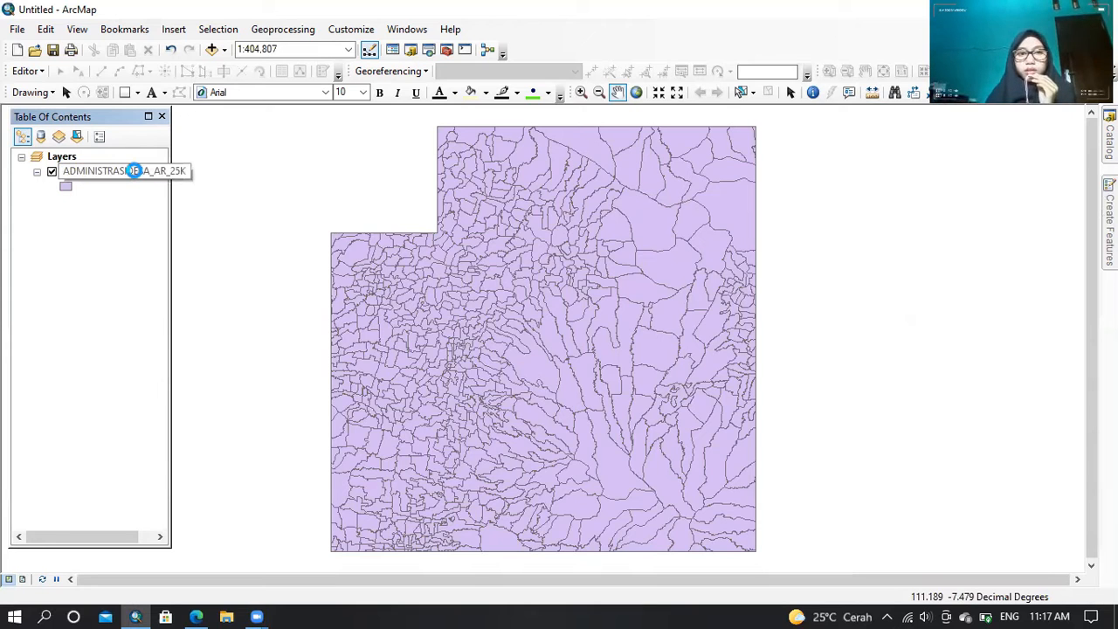
pyautogui.rightClick(135, 175)
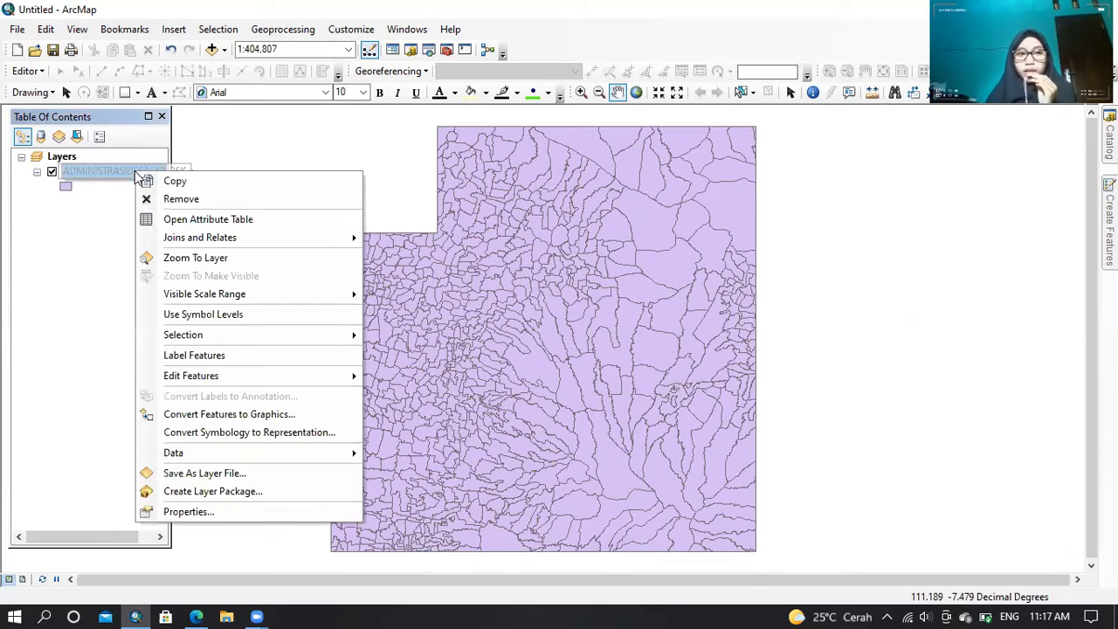
pyautogui.click(203, 221)
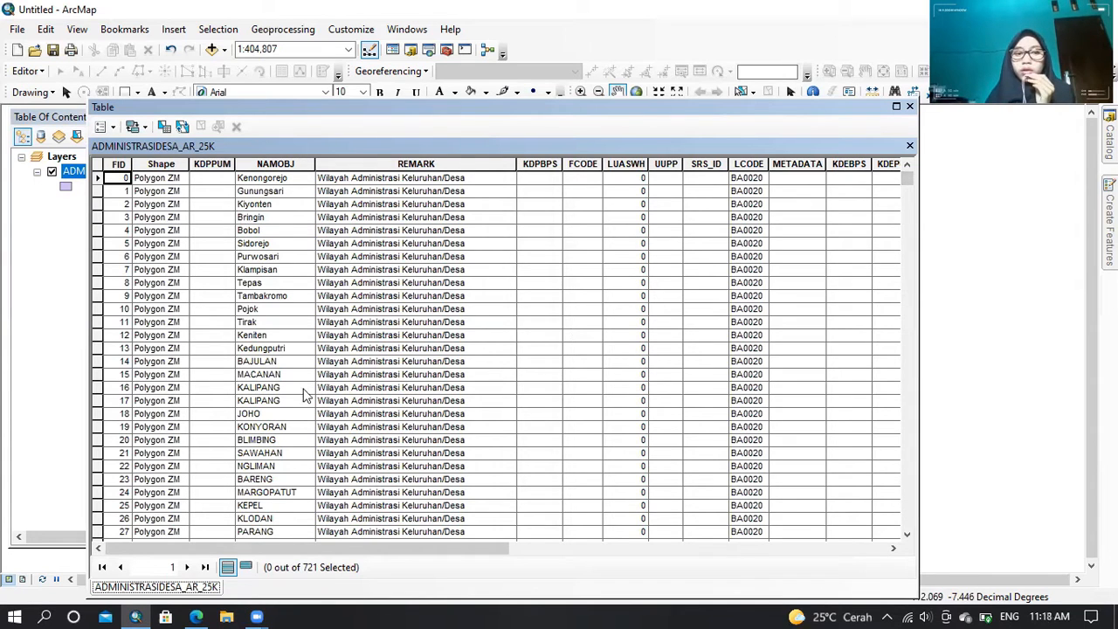
pyautogui.click(301, 164)
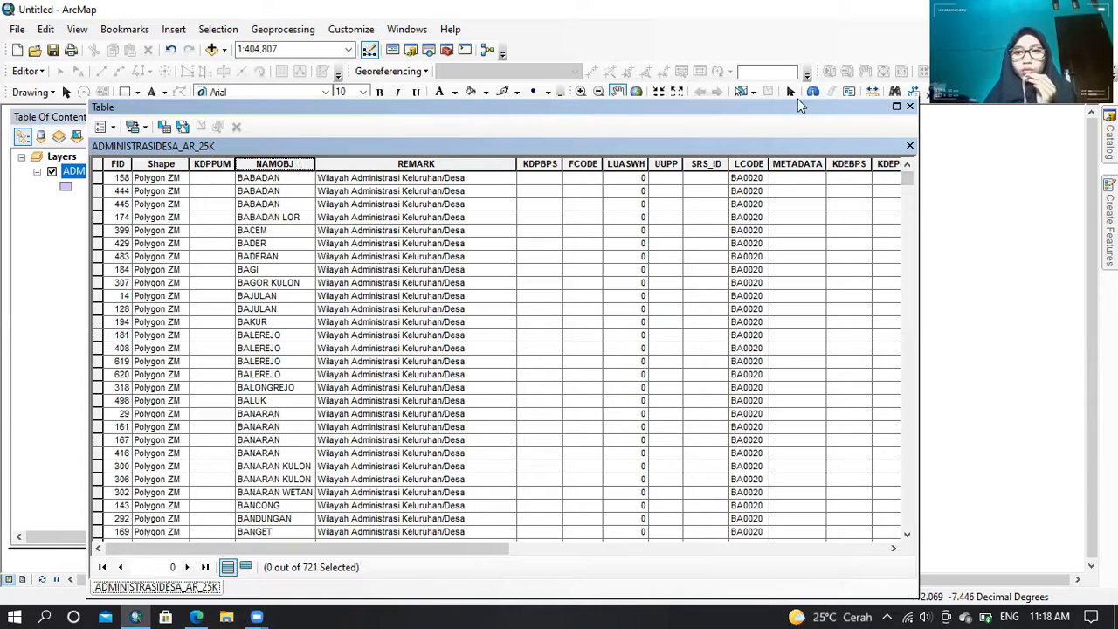
# - Select the DUREN village record whose WADMKC value is PILANGKENCENG, and close the attribute table
pyautogui.click(909, 197)
pyautogui.click(909, 241)
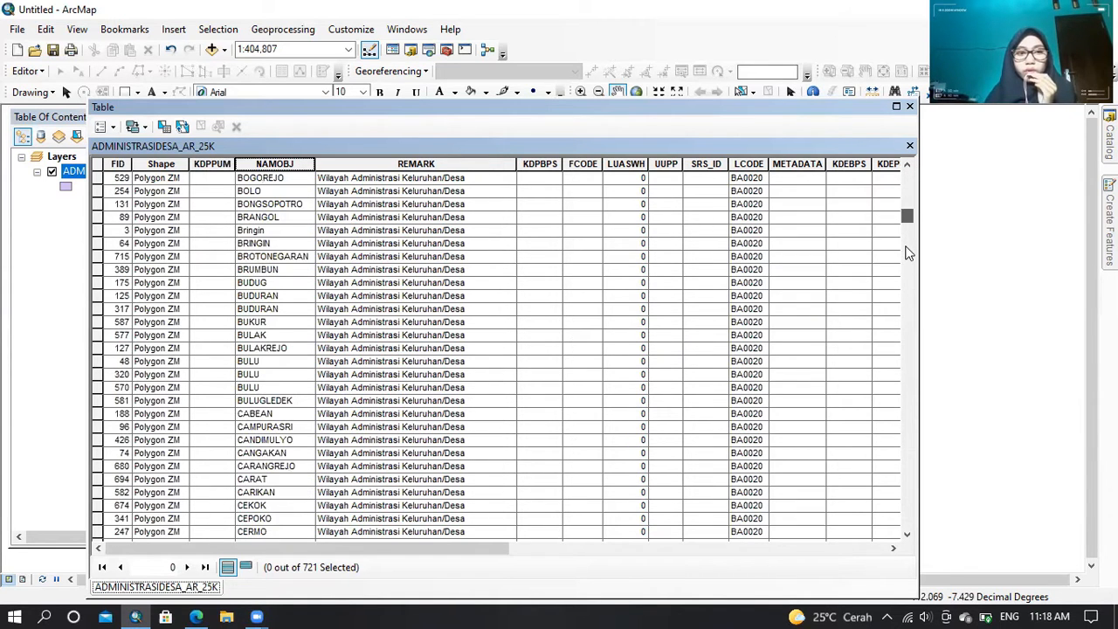
pyautogui.click(908, 244)
pyautogui.scroll(3, 909, 247)
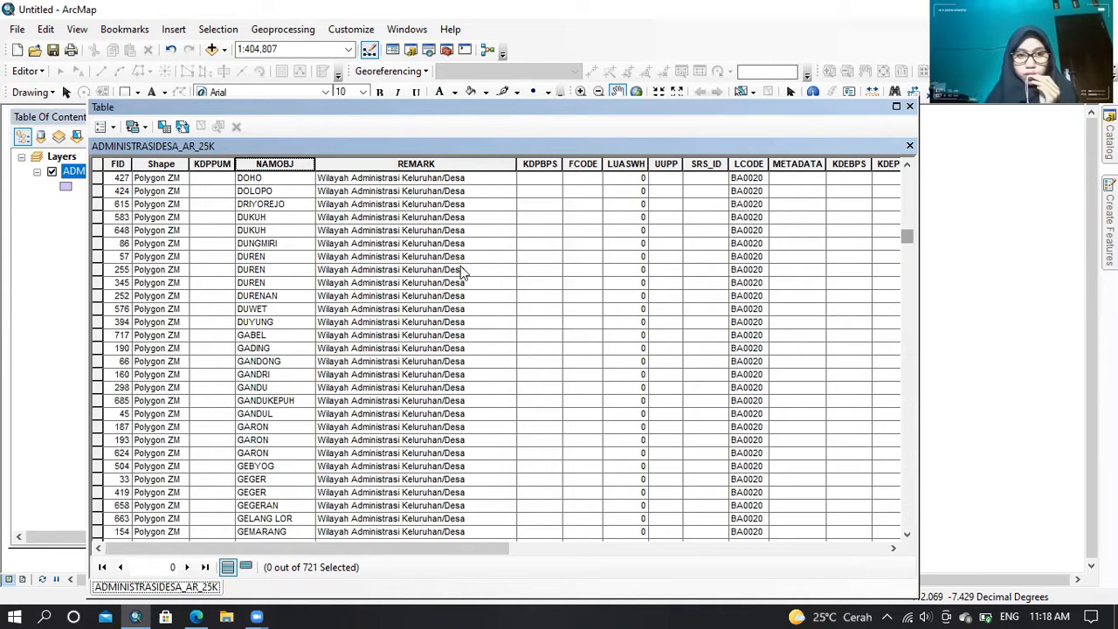
pyautogui.moveTo(397, 552); pyautogui.dragTo(536, 552)
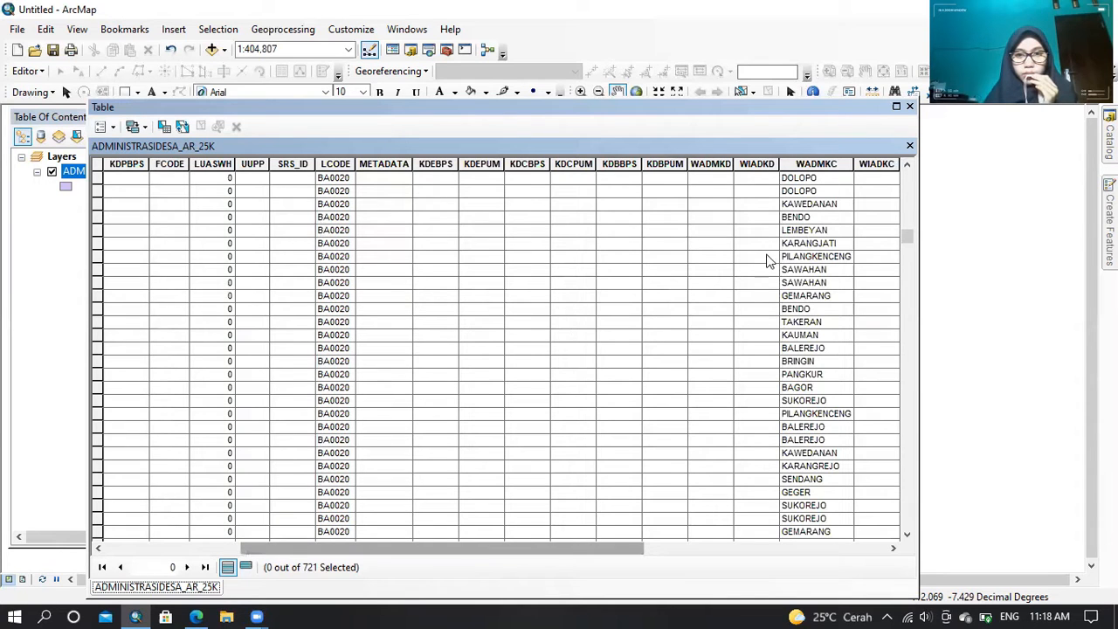
pyautogui.click(96, 256)
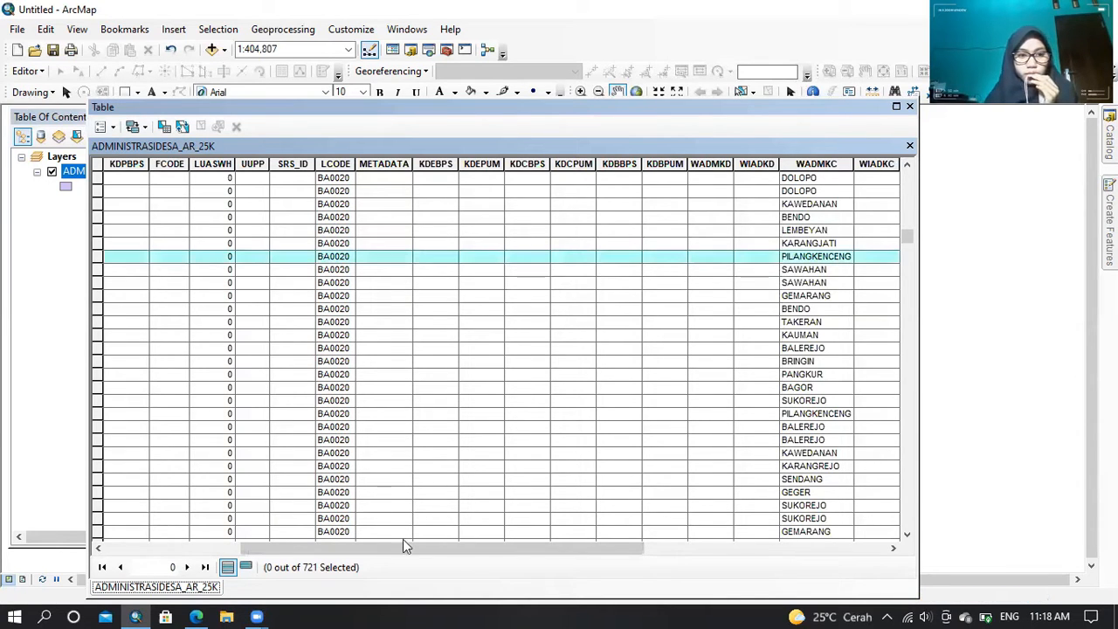
pyautogui.click(223, 550)
pyautogui.moveTo(108, 533); pyautogui.dragTo(345, 547)
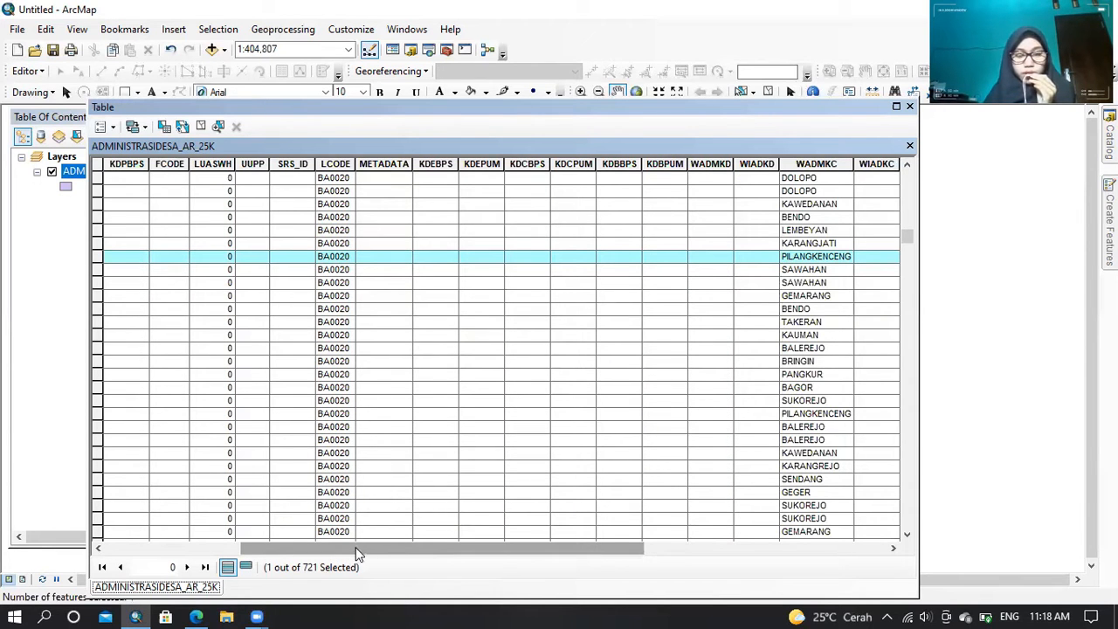
pyautogui.click(132, 551)
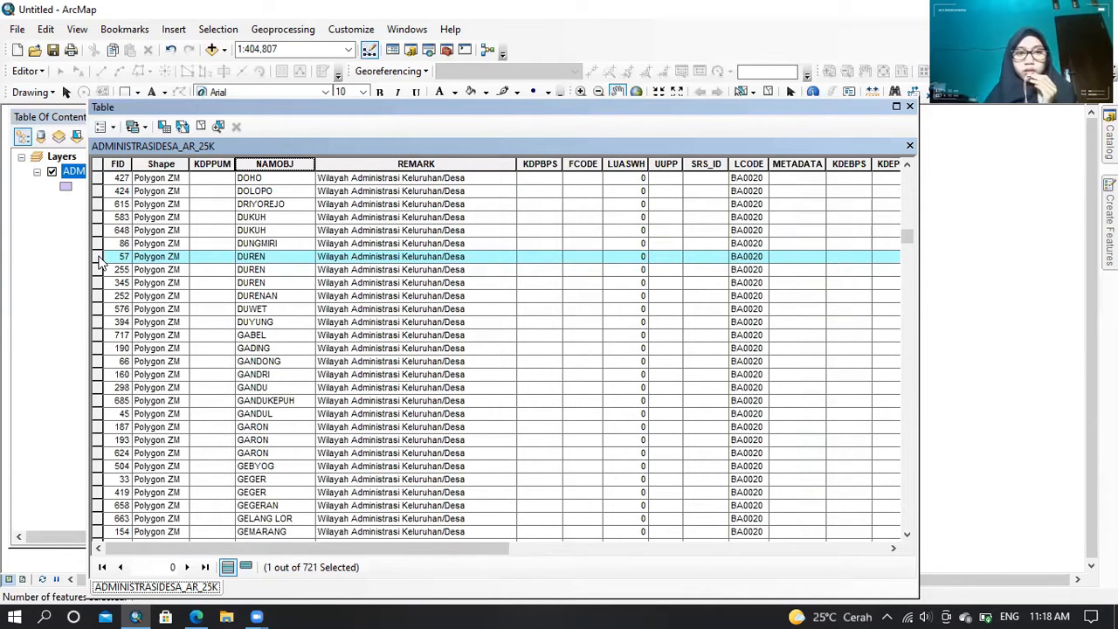
pyautogui.click(910, 106)
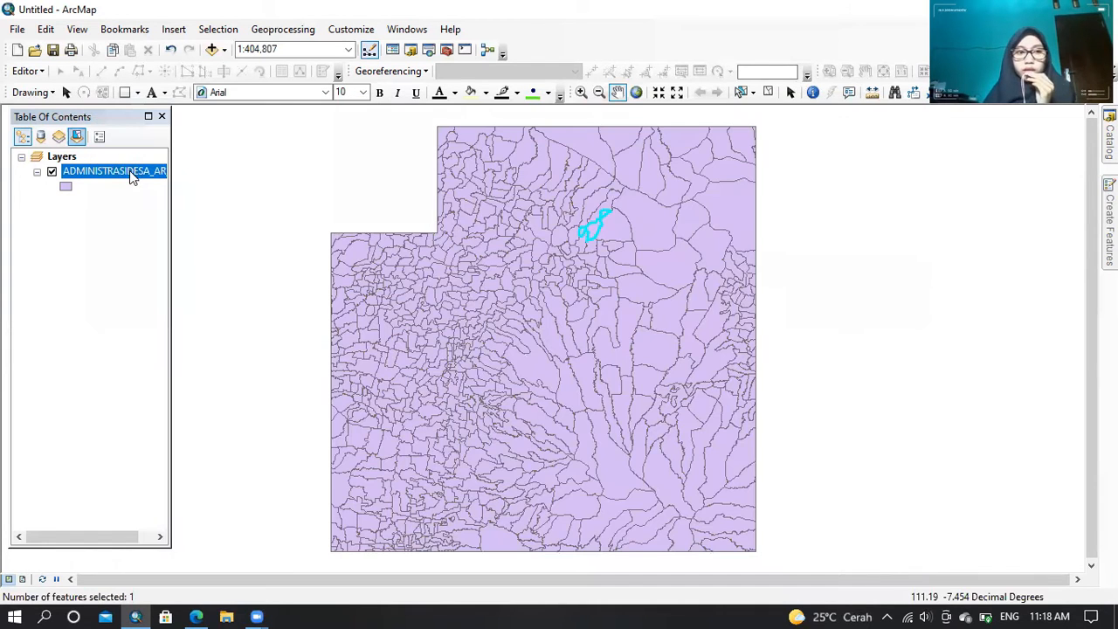
# - Start a data export of the selected village from the ADMINISTRASIDESA_AR_25K layer and browse for its output location
pyautogui.rightClick(130, 170)
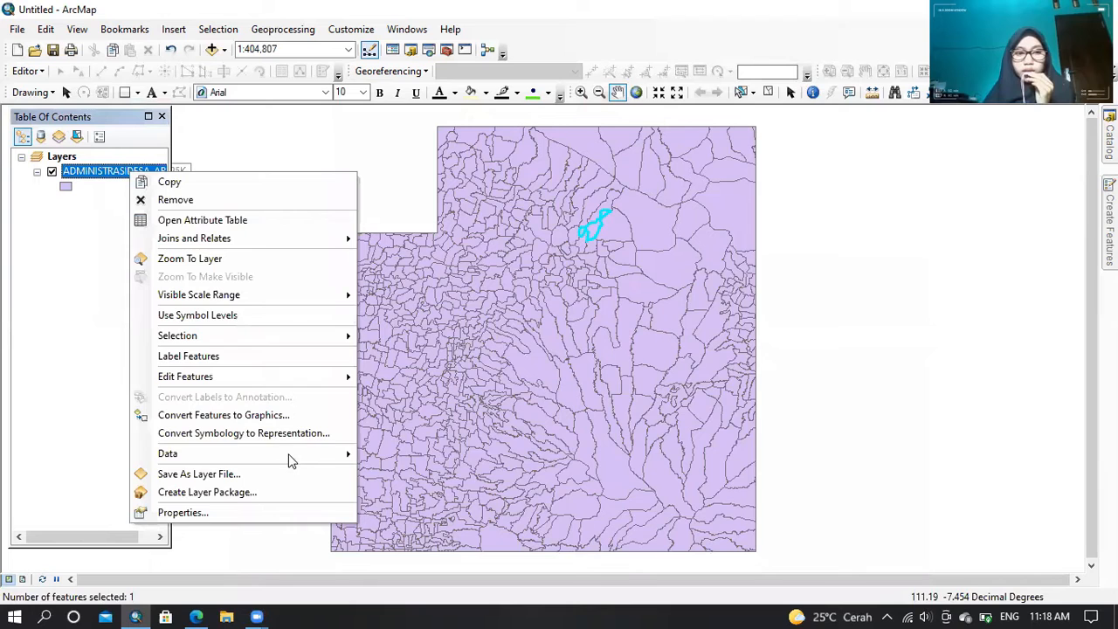
pyautogui.click(344, 454)
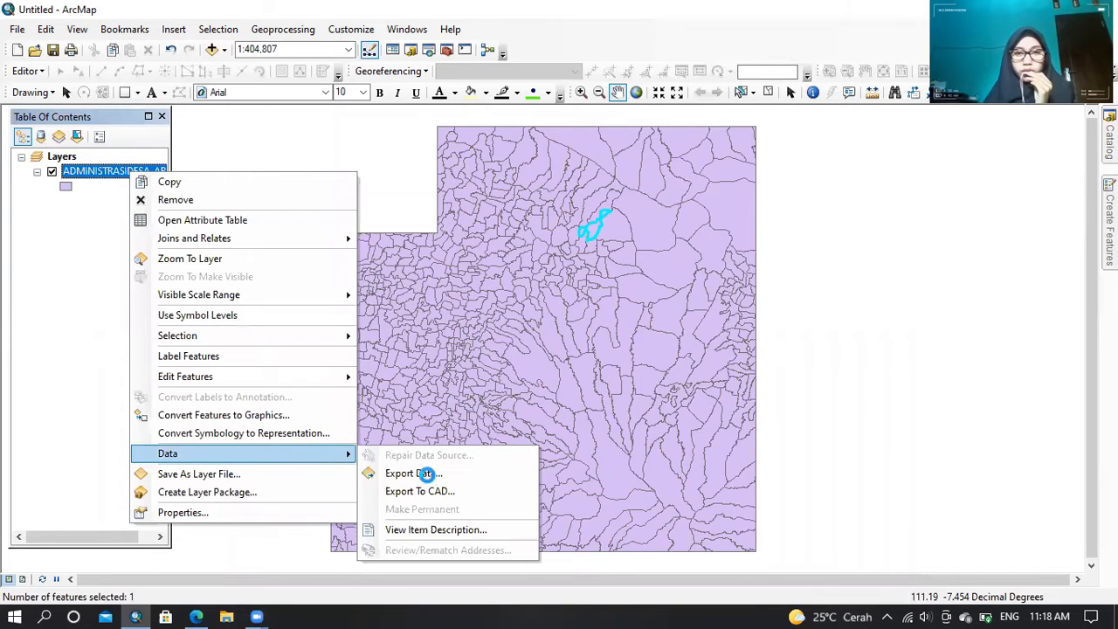
pyautogui.click(426, 473)
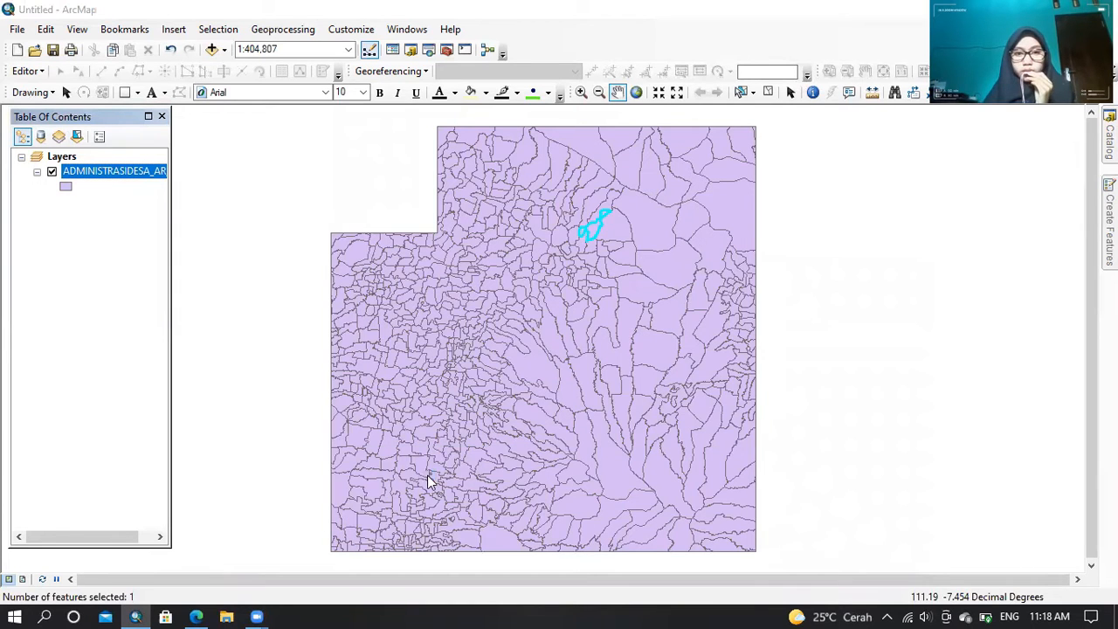
pyautogui.click(699, 339)
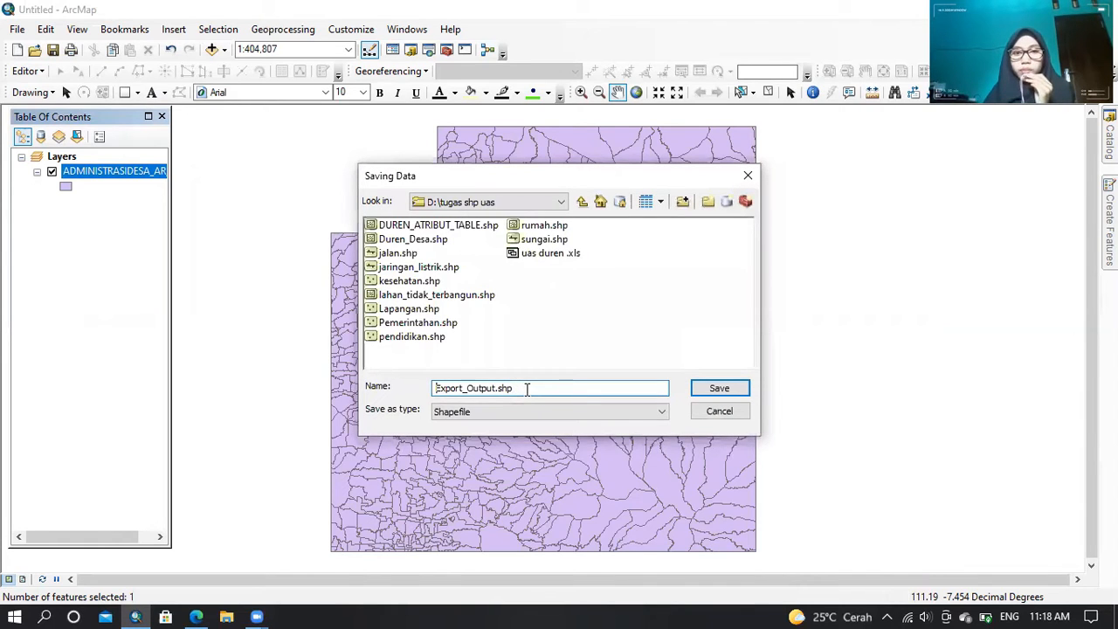
# - Name the output shapefile "desa duren.shp"
pyautogui.click(496, 389)
pyautogui.press('BackSpace')
pyautogui.press('BackSpace')
pyautogui.press('BackSpace')
pyautogui.press('BackSpace')
pyautogui.press('BackSpace')
pyautogui.press('BackSpace')
pyautogui.press('BackSpace')
pyautogui.press('BackSpace')
pyautogui.press('BackSpace')
pyautogui.press('BackSpace')
pyautogui.press('BackSpace')
pyautogui.press('BackSpace')
pyautogui.press('BackSpace')
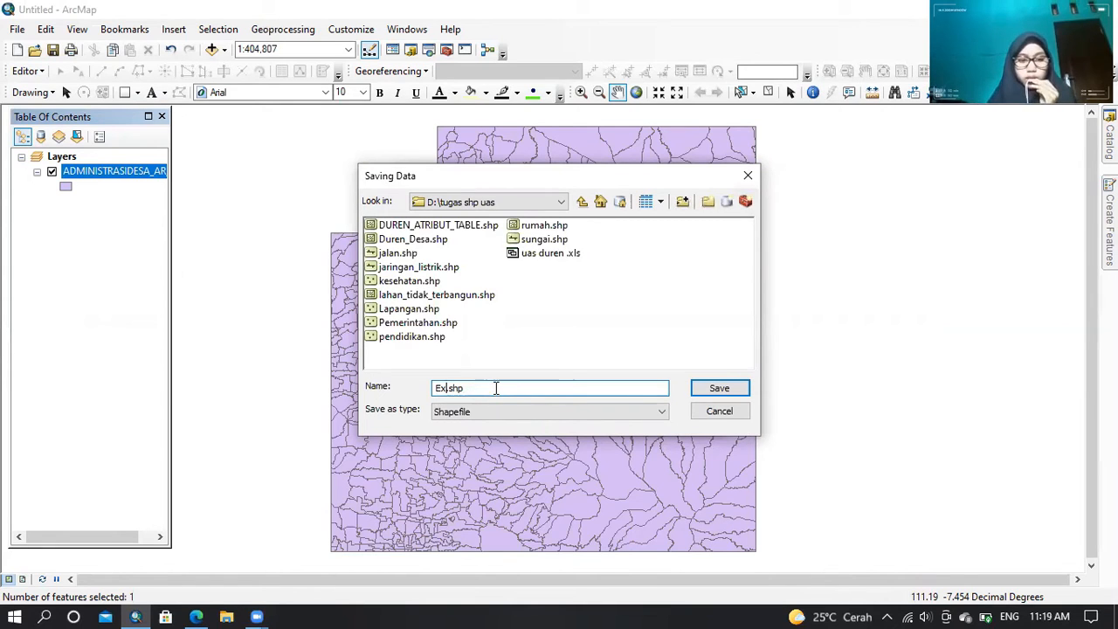
pyautogui.write('desa duren')
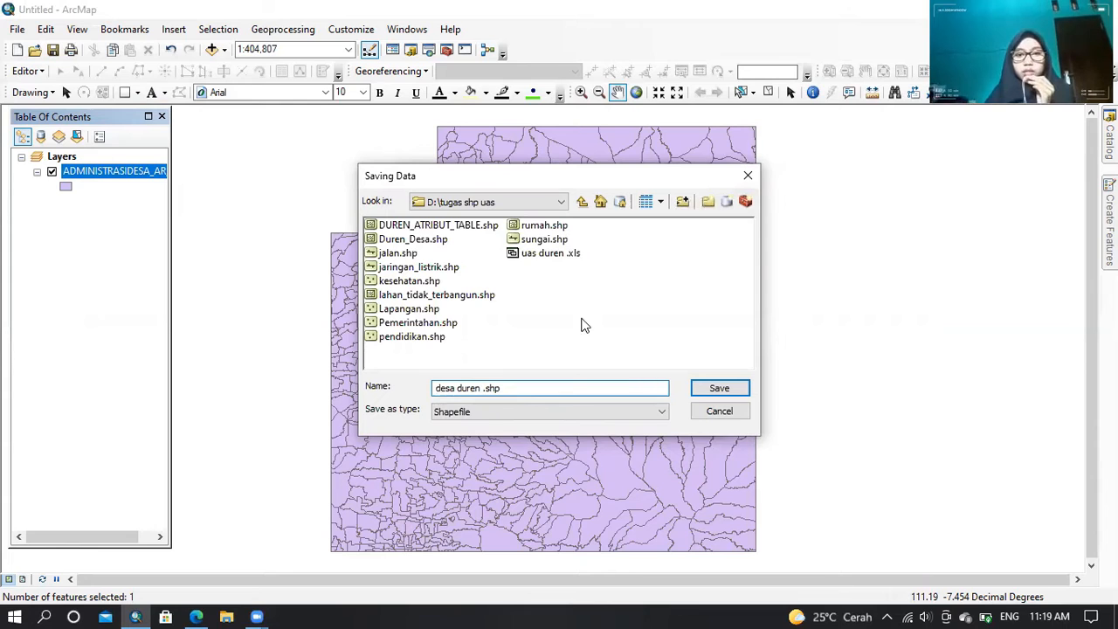
pyautogui.press('BackSpace')
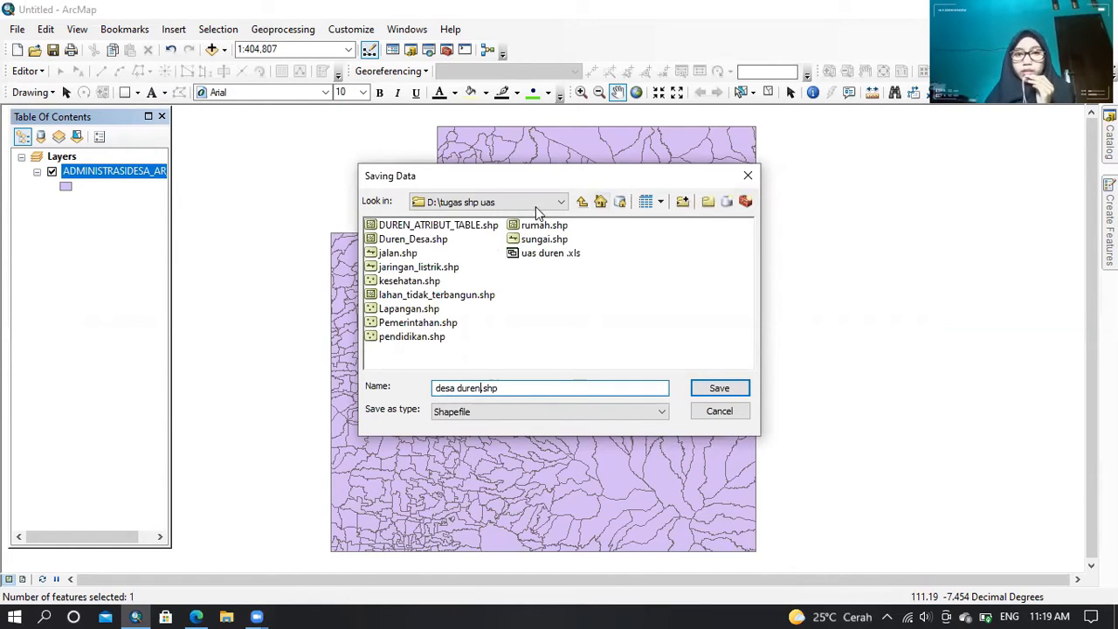
# - Connect to the coba folder on drive D: and save the output shapefile path there
pyautogui.click(684, 202)
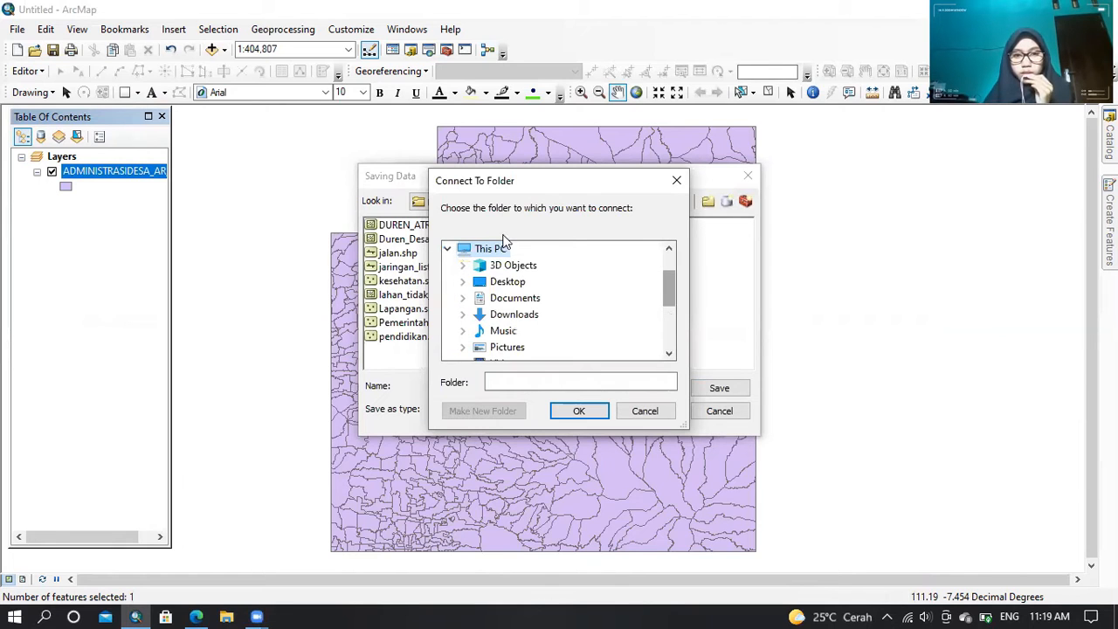
pyautogui.scroll(-3, 504, 239)
pyautogui.doubleClick(516, 266)
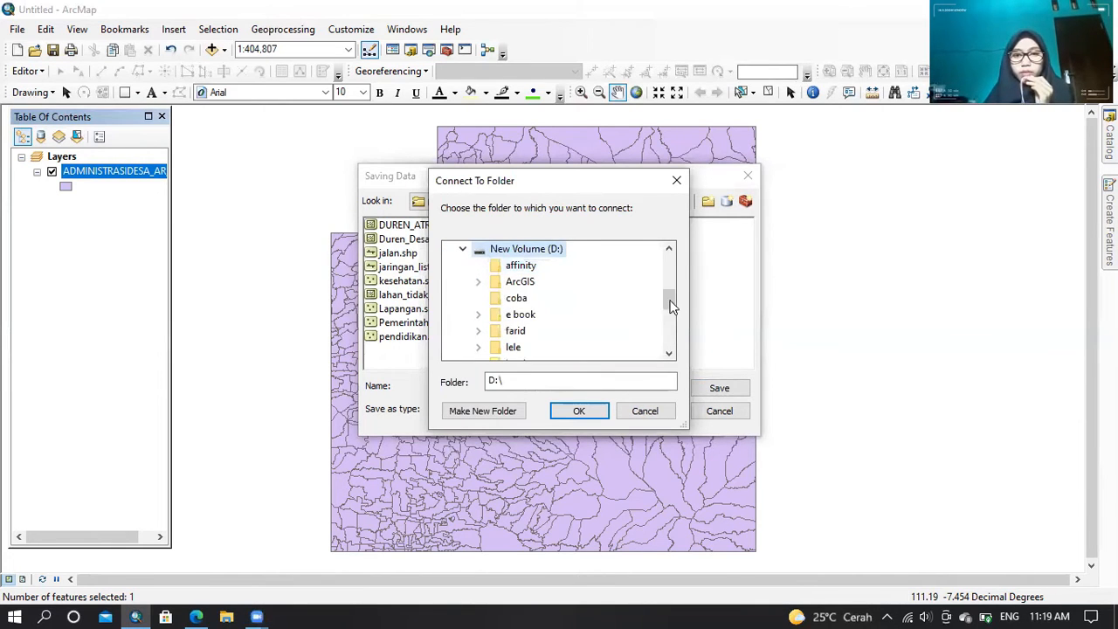
pyautogui.scroll(-1, 674, 325)
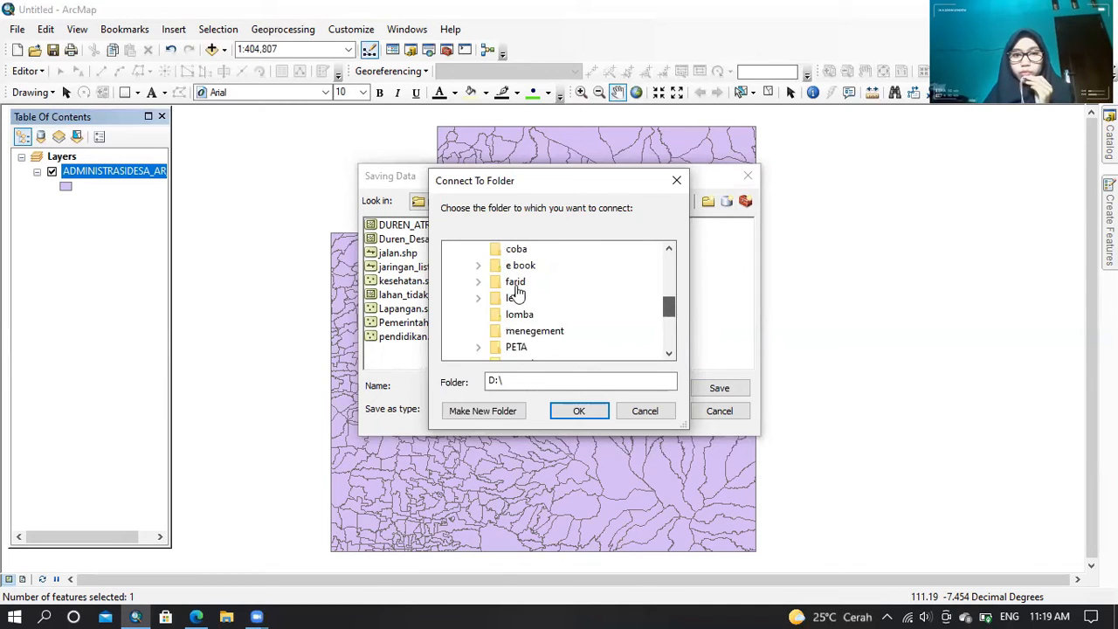
pyautogui.scroll(1, 516, 292)
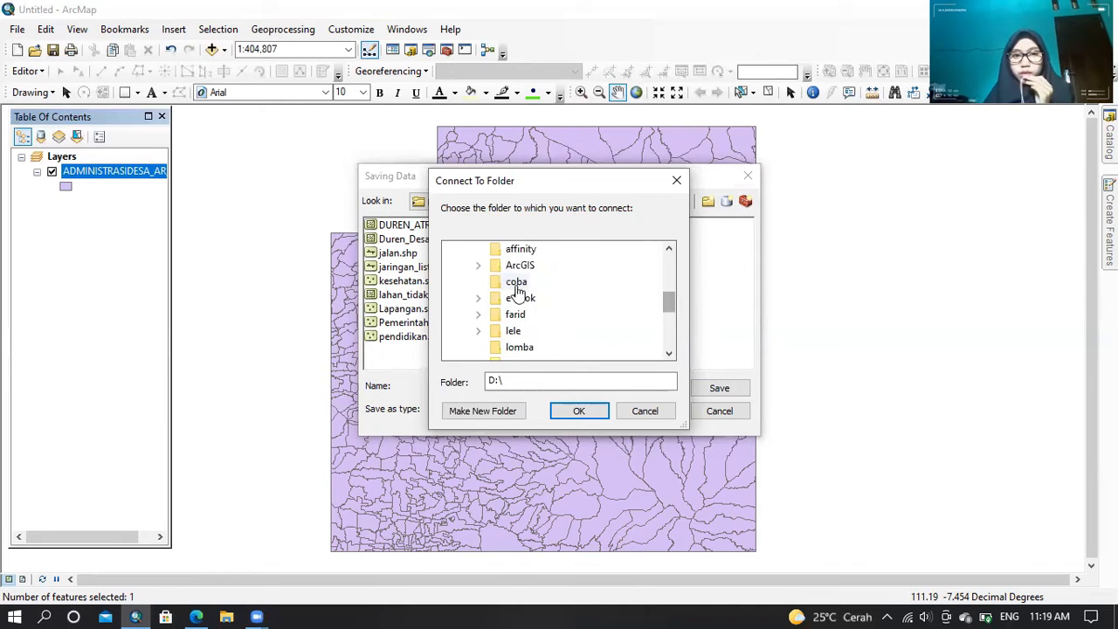
pyautogui.click(579, 413)
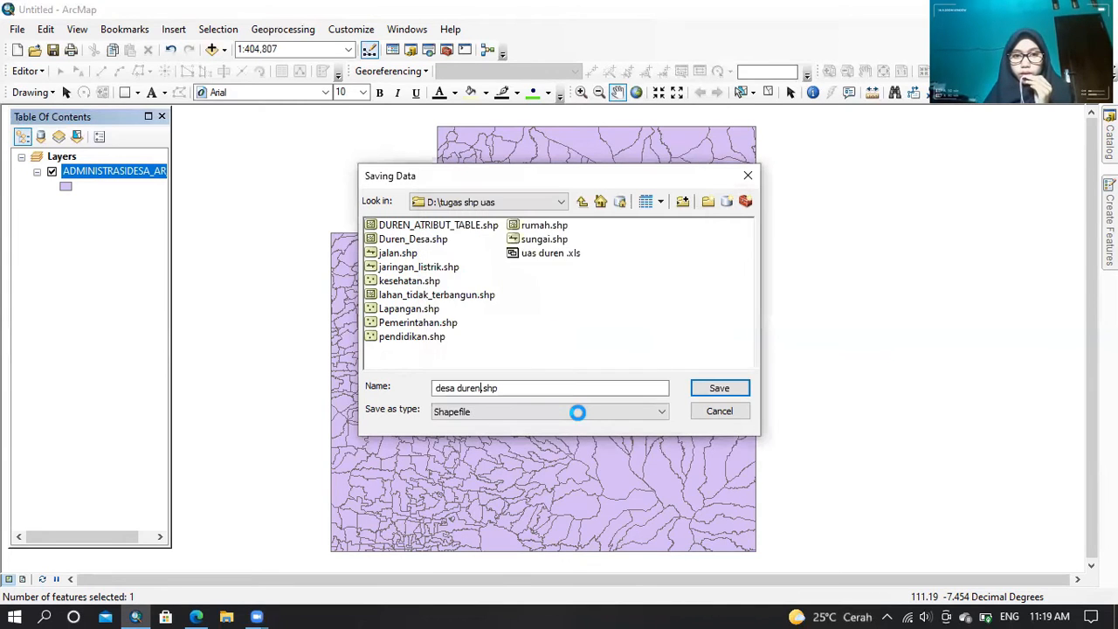
pyautogui.click(719, 389)
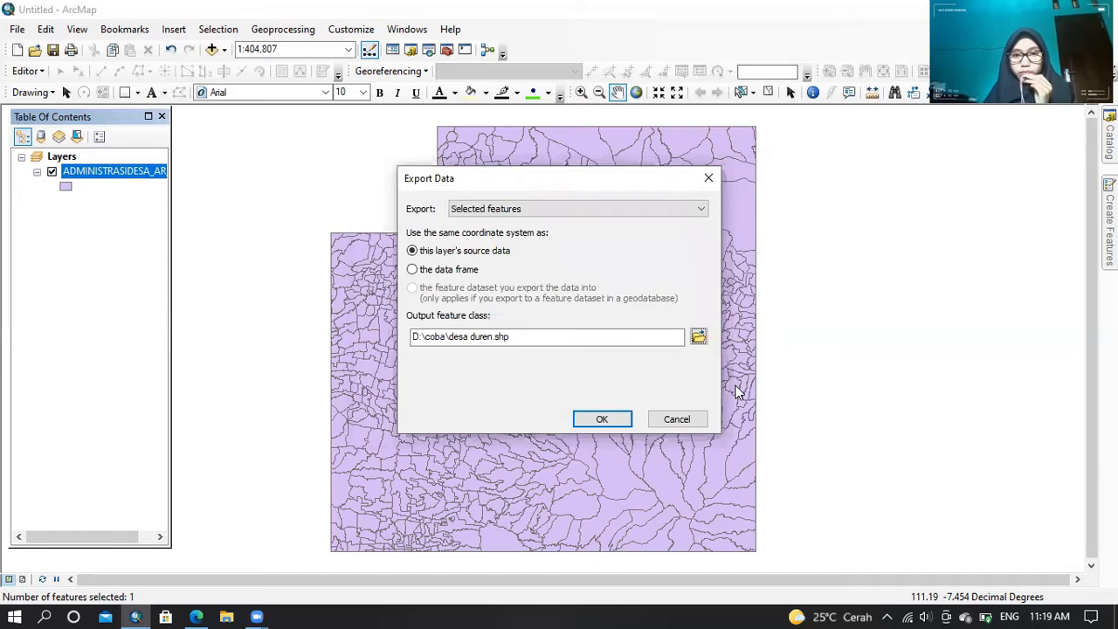
# - Export the selected village, adding the result to the map as a layer, and remove the ADMINISTRASIDESA_AR_25K layer
pyautogui.click(601, 420)
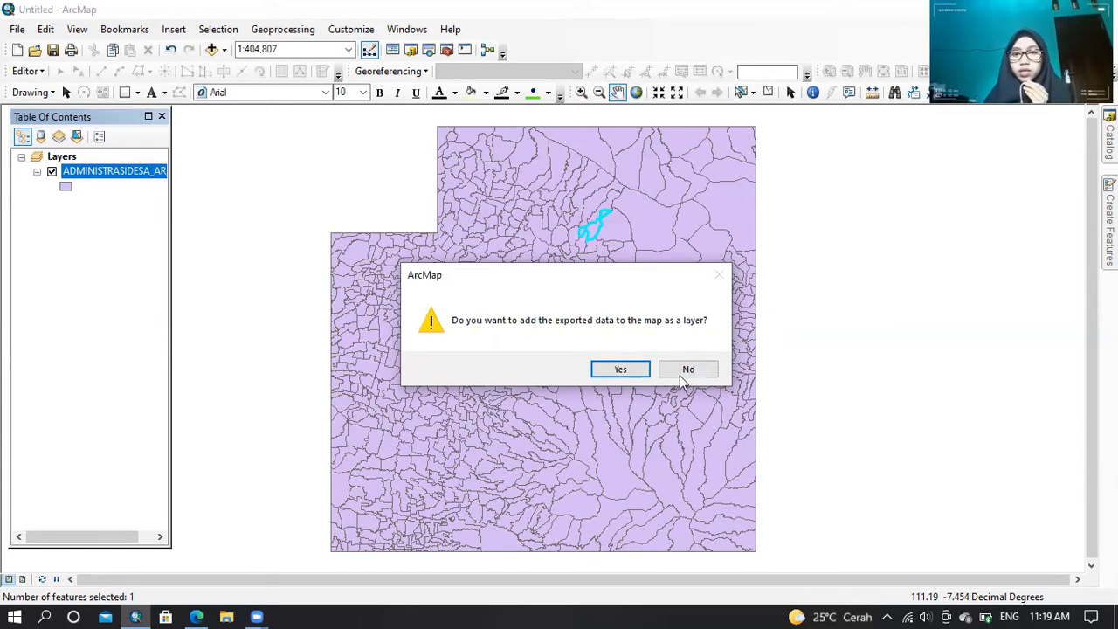
pyautogui.click(634, 371)
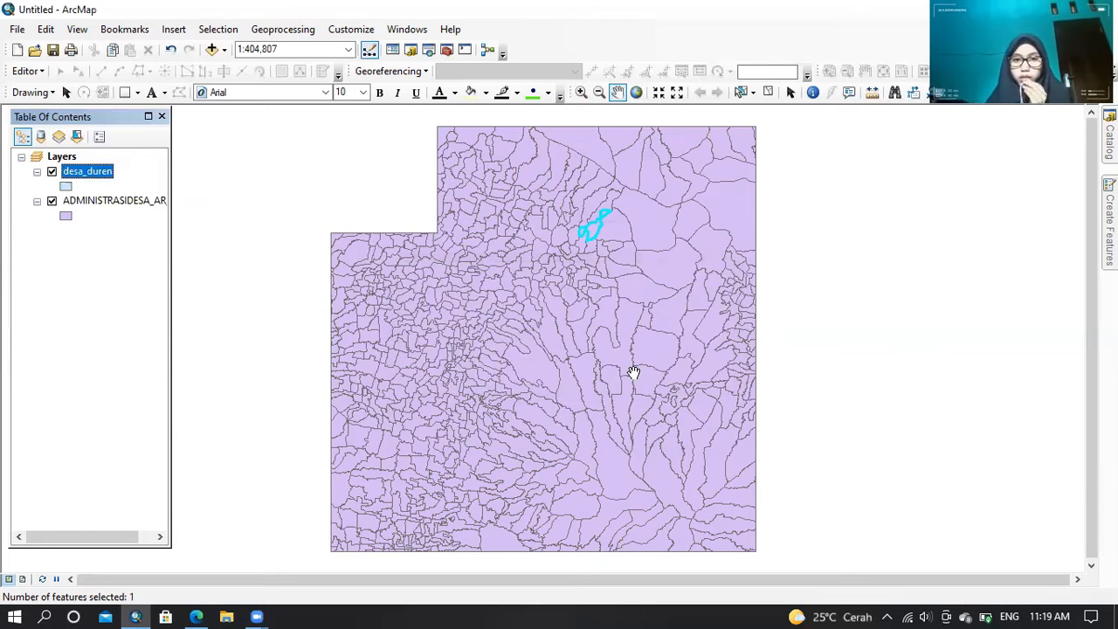
pyautogui.rightClick(131, 202)
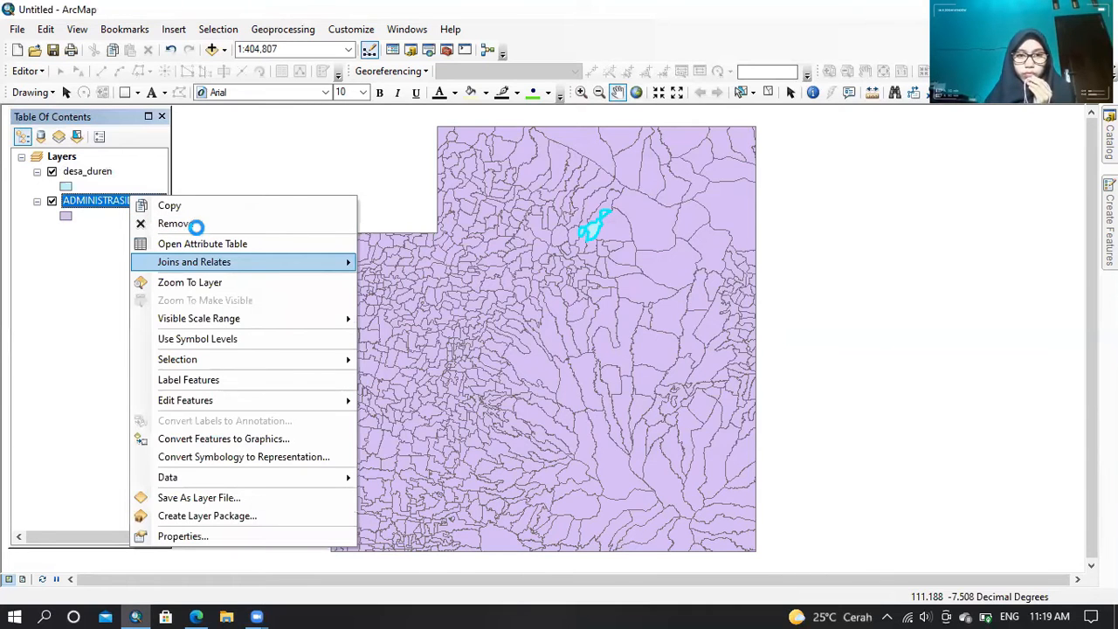
pyautogui.click(194, 224)
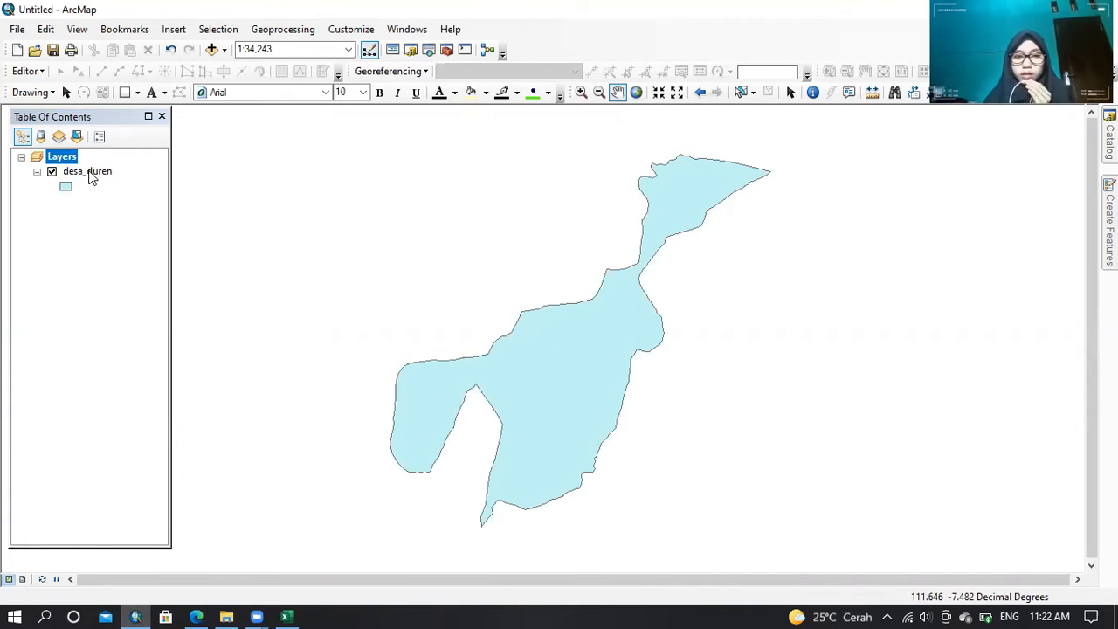
# - Switch to Excel to review the village data in the uas duren workbook, and return to ArcMap
pyautogui.click(287, 616)
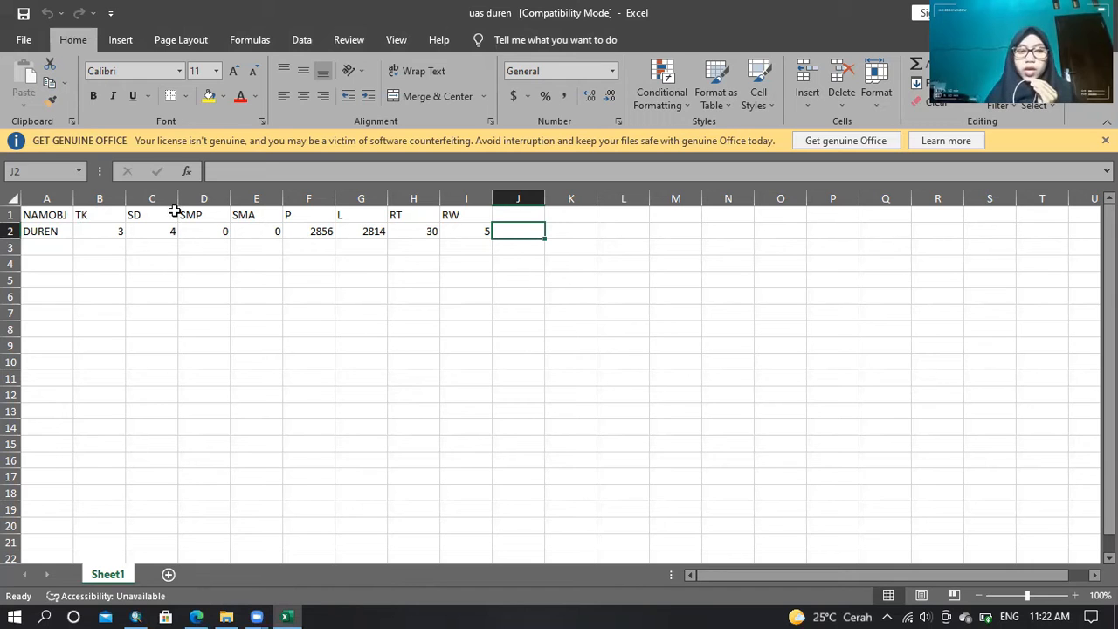
pyautogui.click(138, 615)
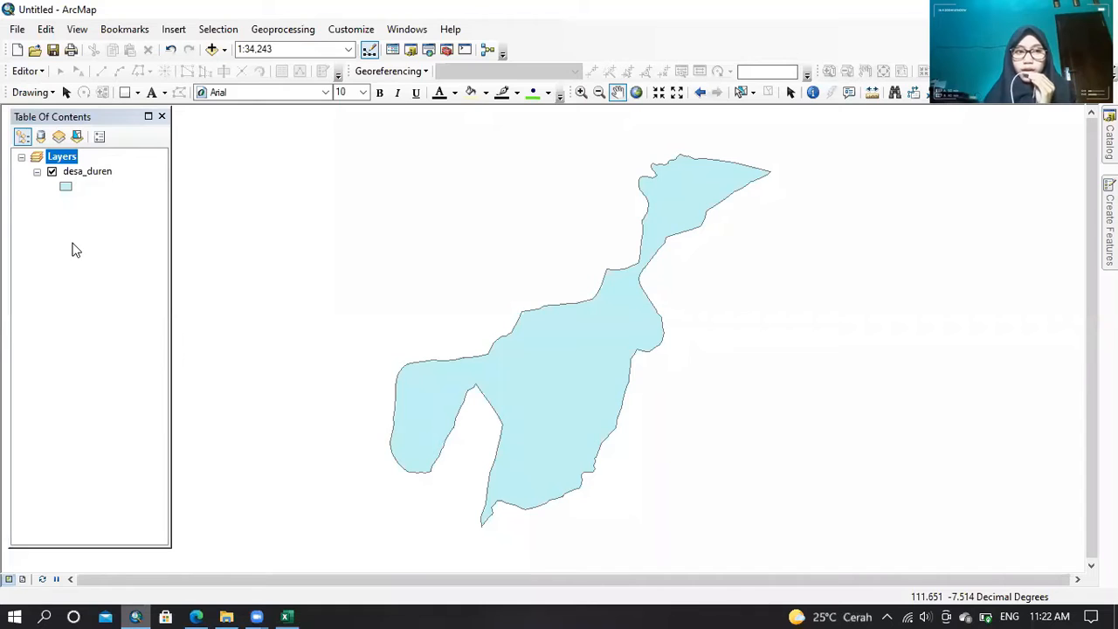
# - Start an attribute join from the desa_duren attribute table, based on the layer's NAMOBJ field
pyautogui.rightClick(85, 175)
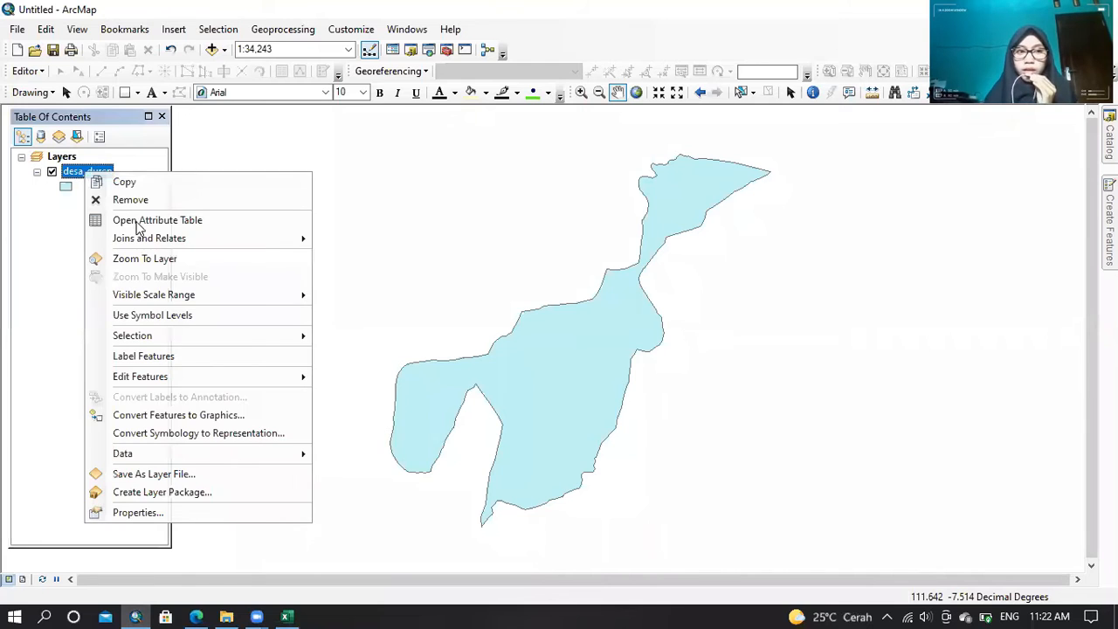
pyautogui.click(303, 220)
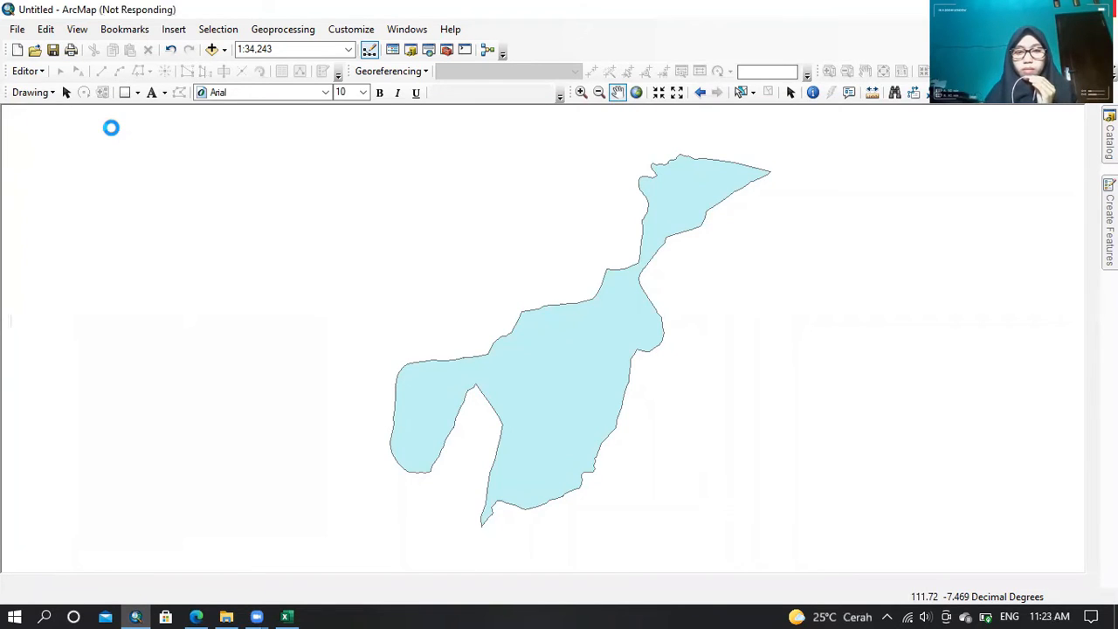
pyautogui.click(111, 127)
pyautogui.moveTo(237, 362)
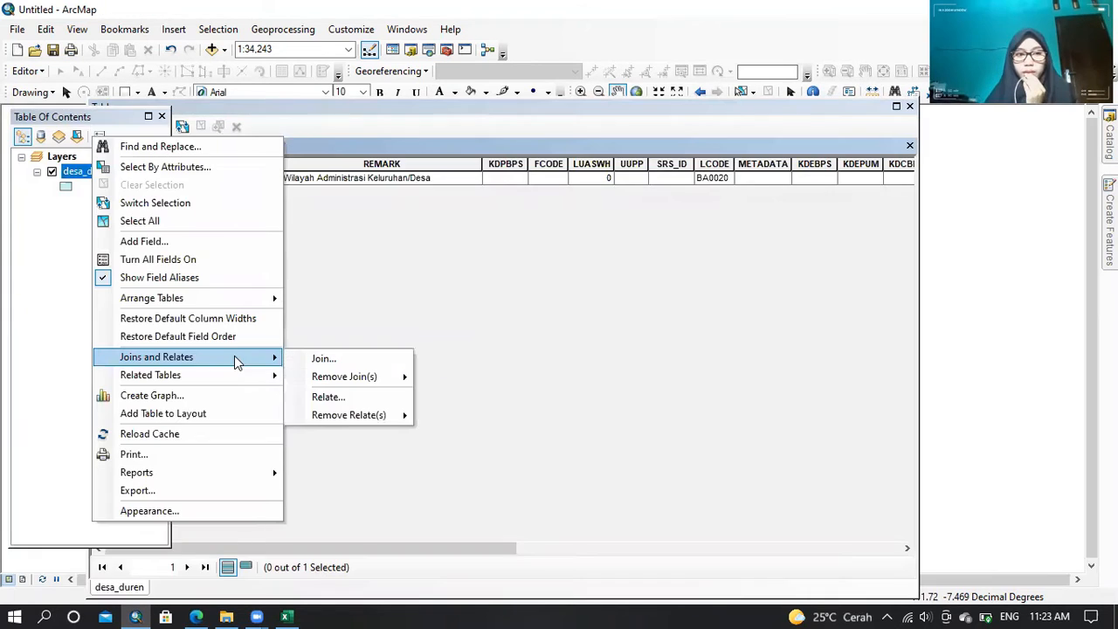
pyautogui.click(300, 359)
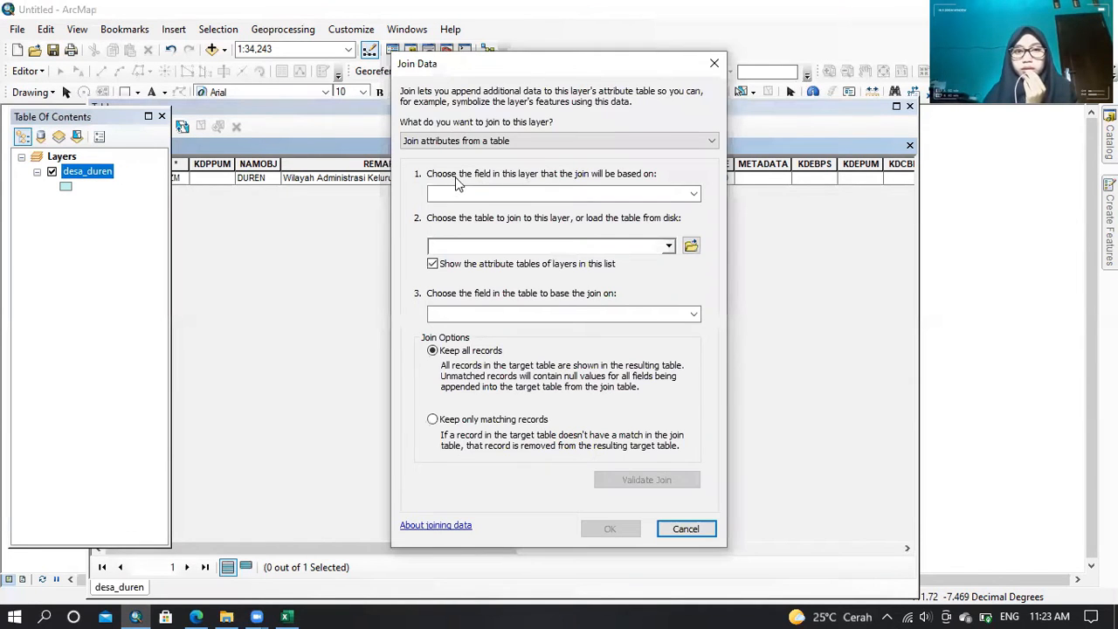
pyautogui.click(688, 196)
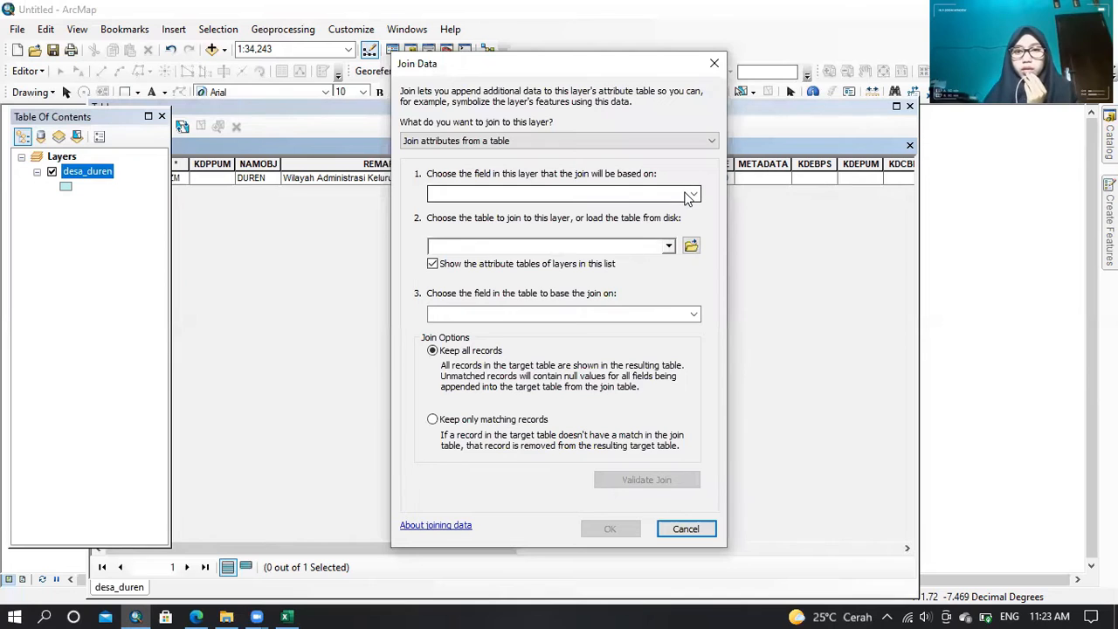
pyautogui.click(688, 196)
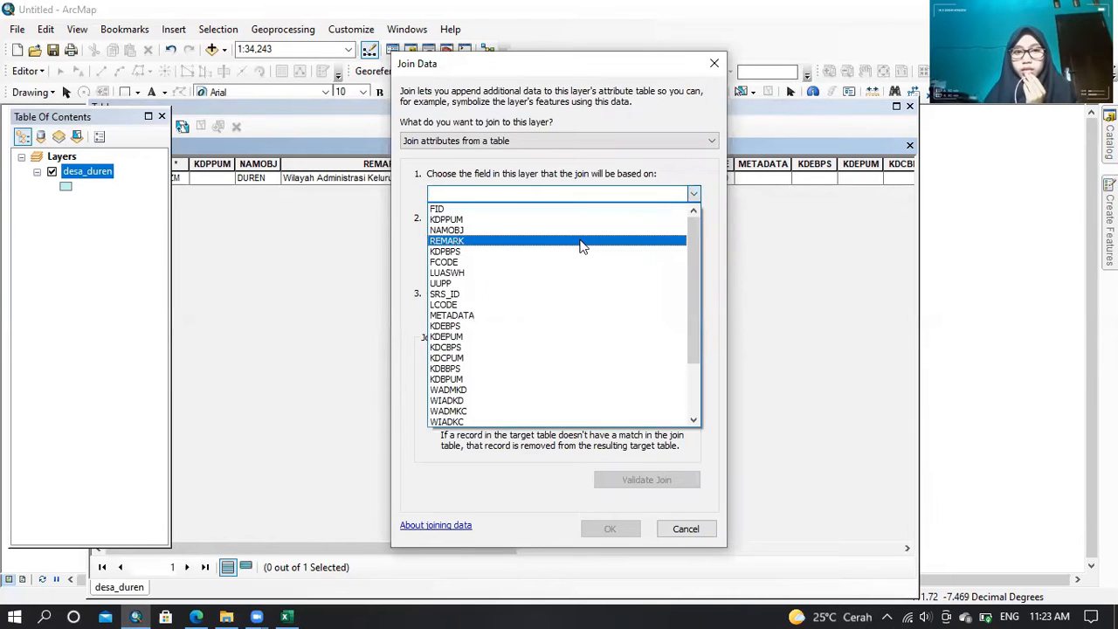
pyautogui.click(502, 231)
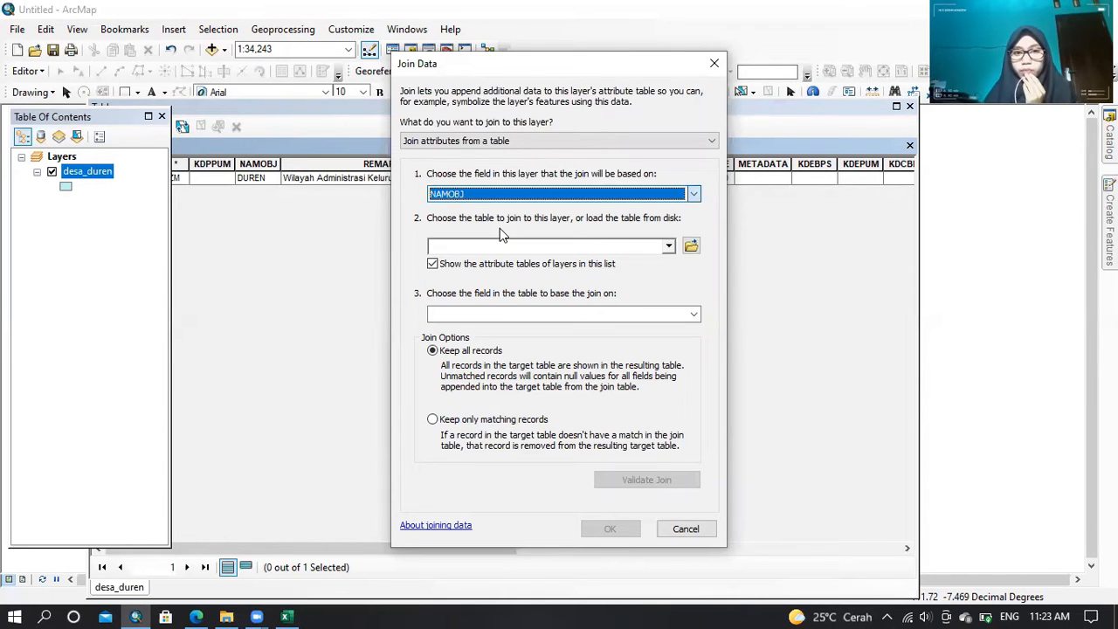
# - Load Sheet1$ from the uas duren .xls workbook as the table to join
pyautogui.click(691, 248)
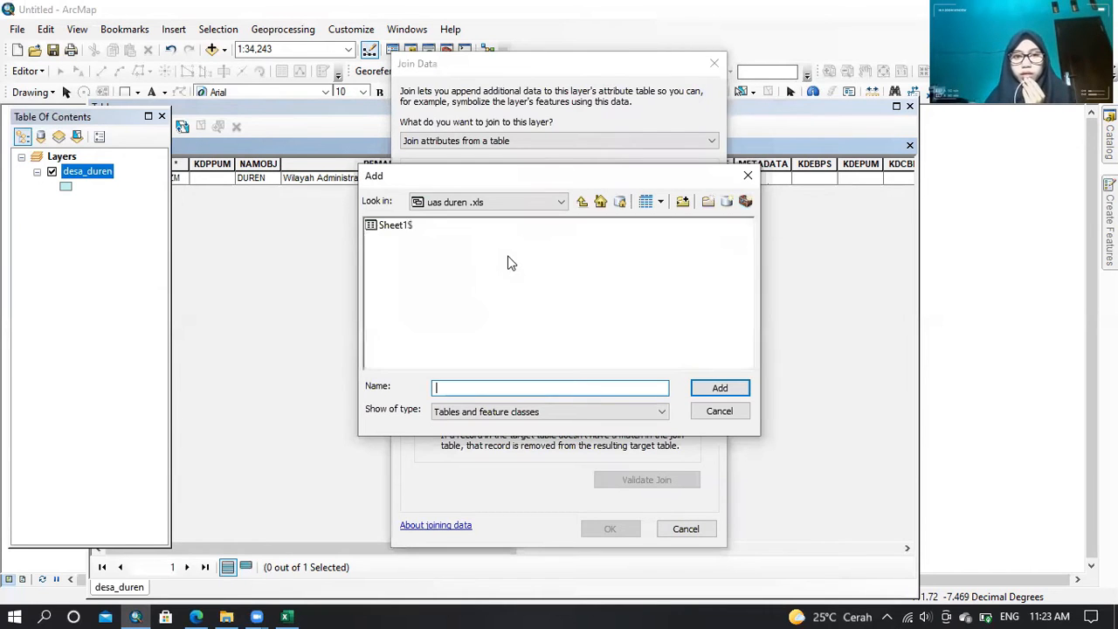
pyautogui.click(388, 229)
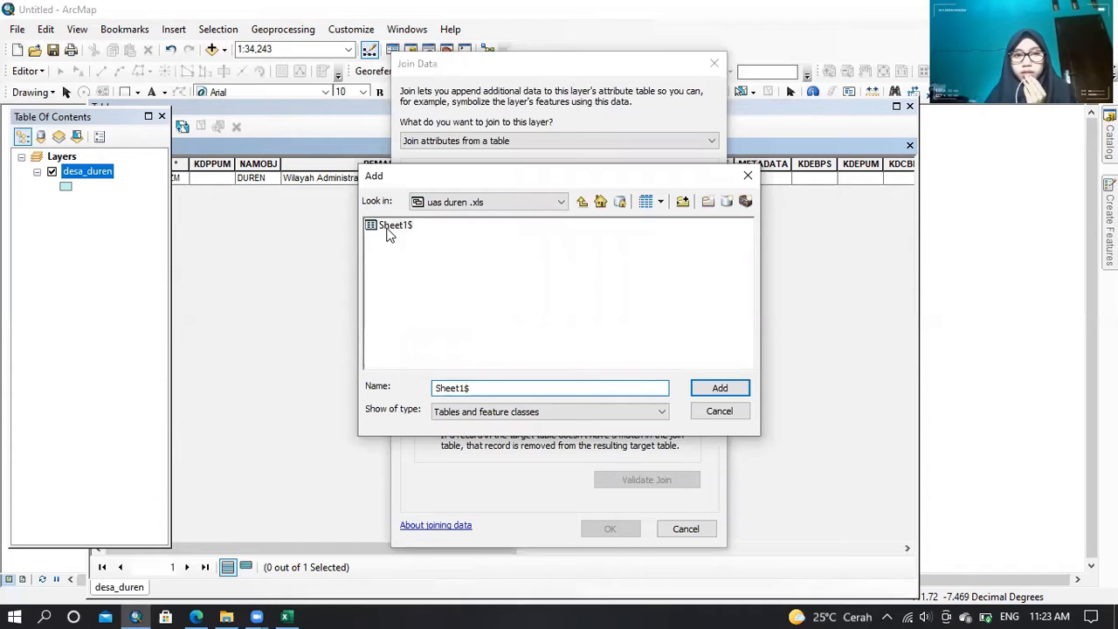
pyautogui.click(732, 393)
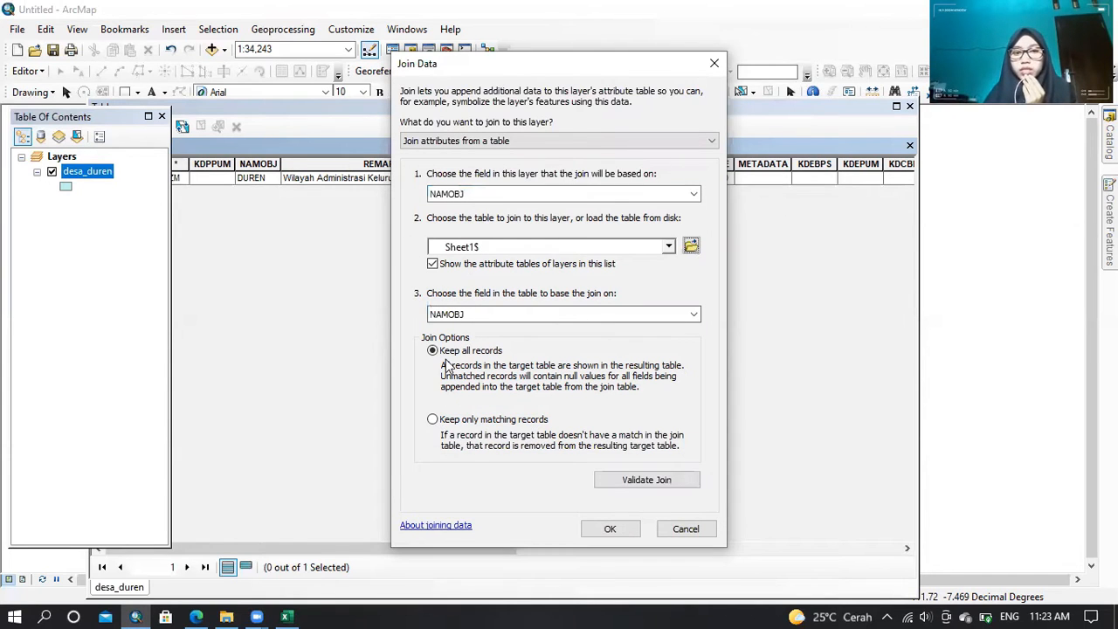
# - Validate the join on NAMOBJ and apply it, keeping all records
pyautogui.click(660, 483)
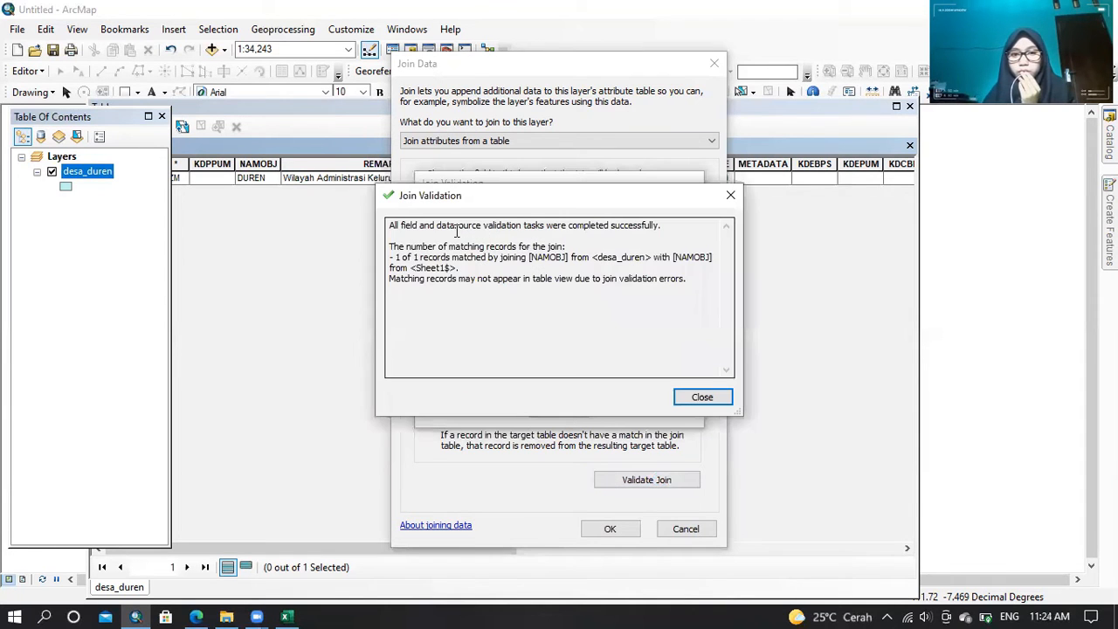
pyautogui.click(702, 398)
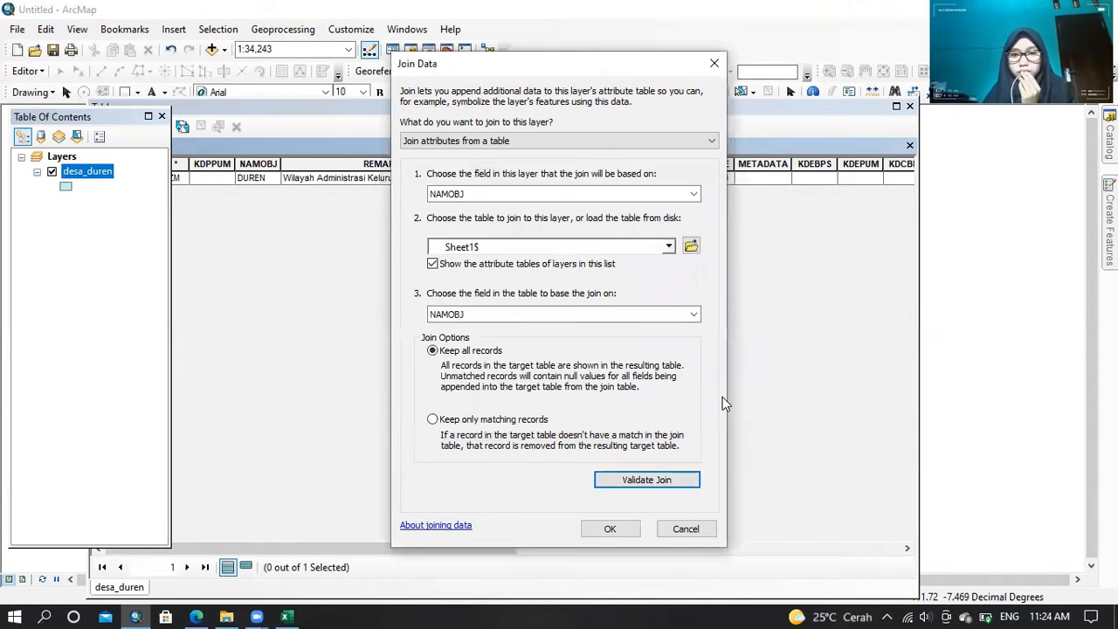
pyautogui.click(615, 530)
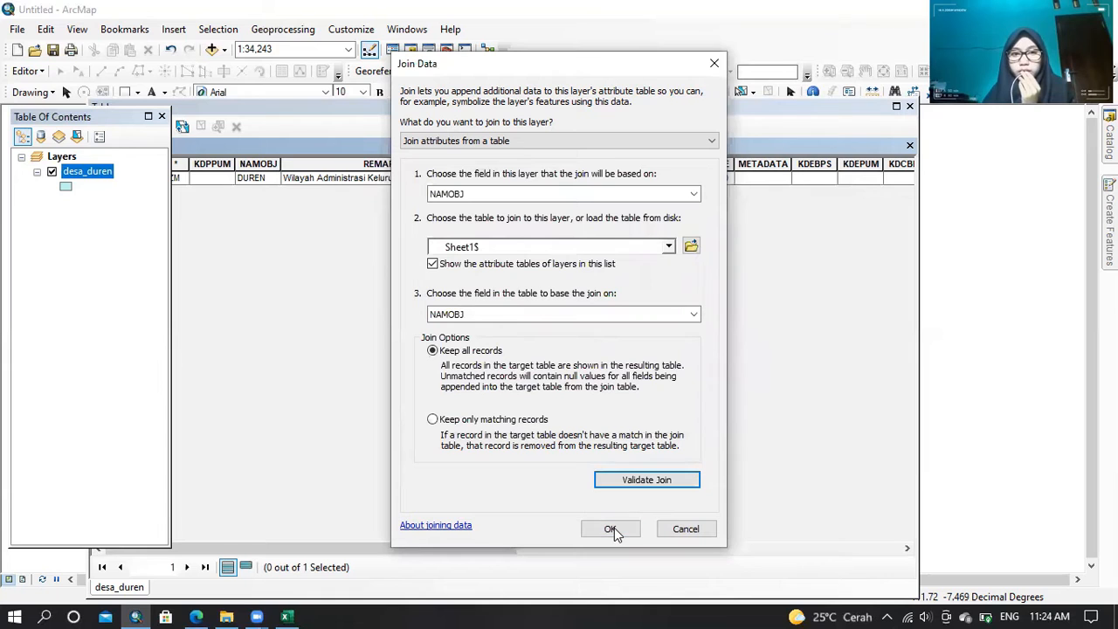
pyautogui.click(614, 530)
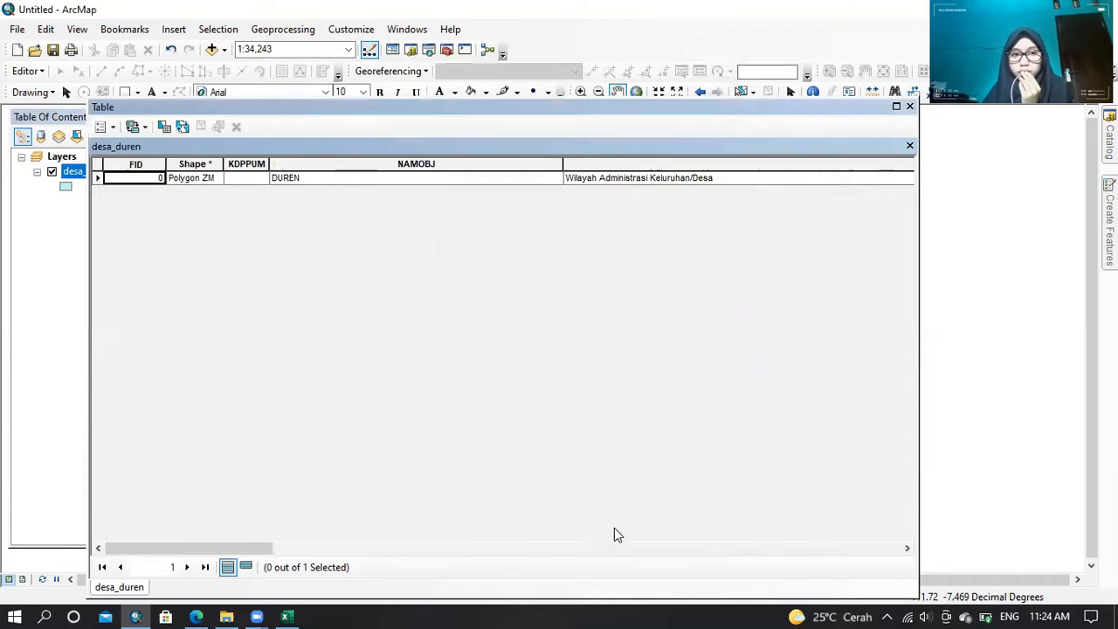
# - Examine the joined Excel fields at the end of the desa_duren attribute table, and close the table
pyautogui.moveTo(211, 549); pyautogui.dragTo(738, 553)
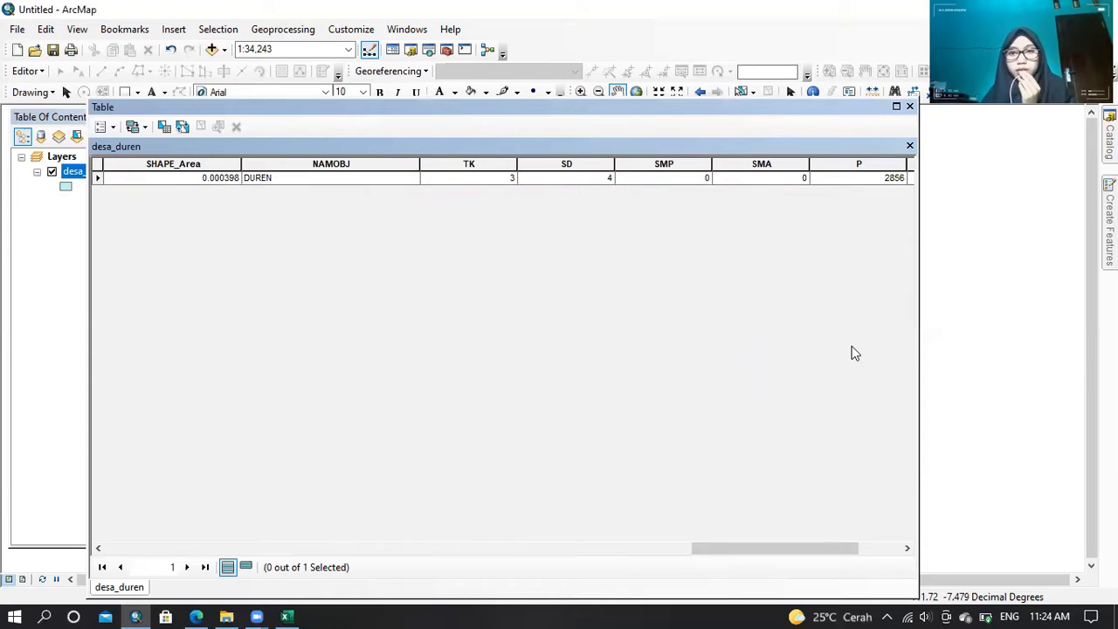
pyautogui.click(910, 106)
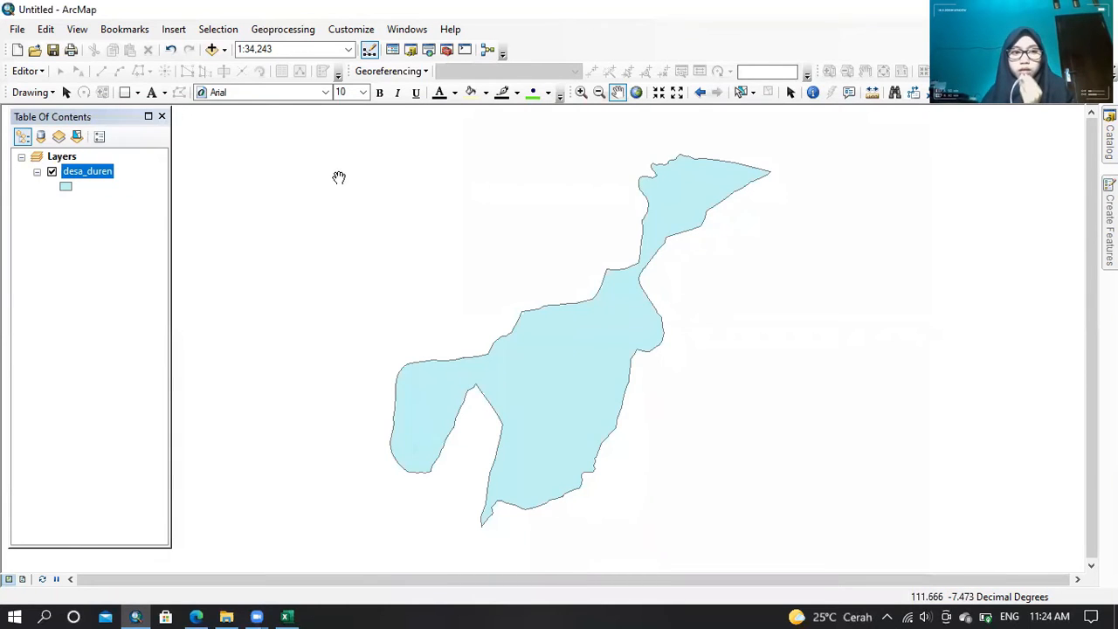
pyautogui.rightClick(103, 173)
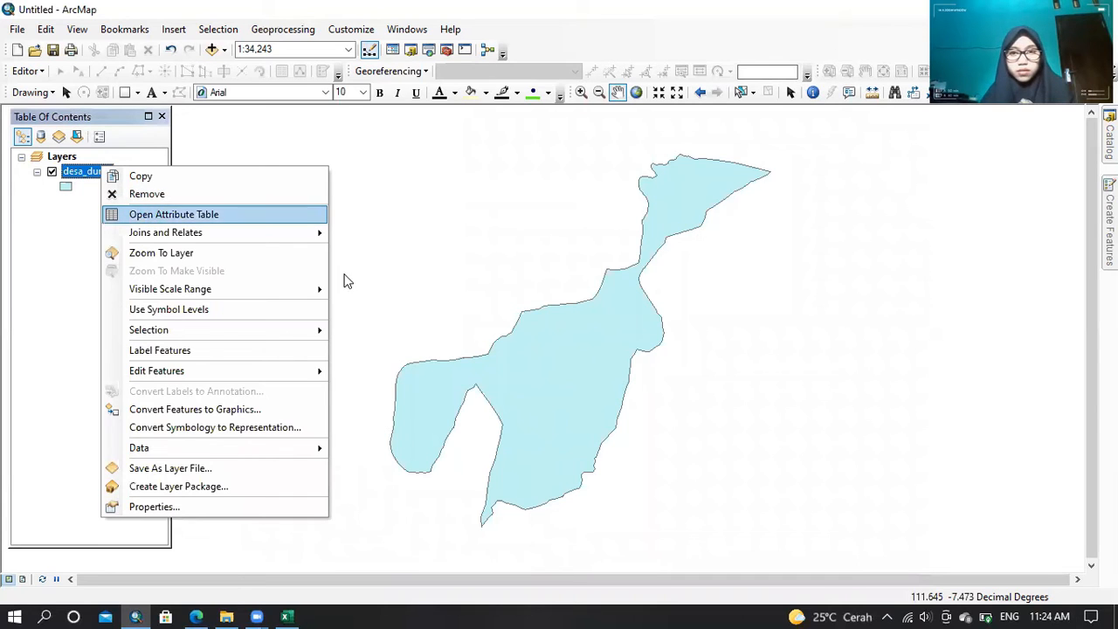
pyautogui.press('Return')
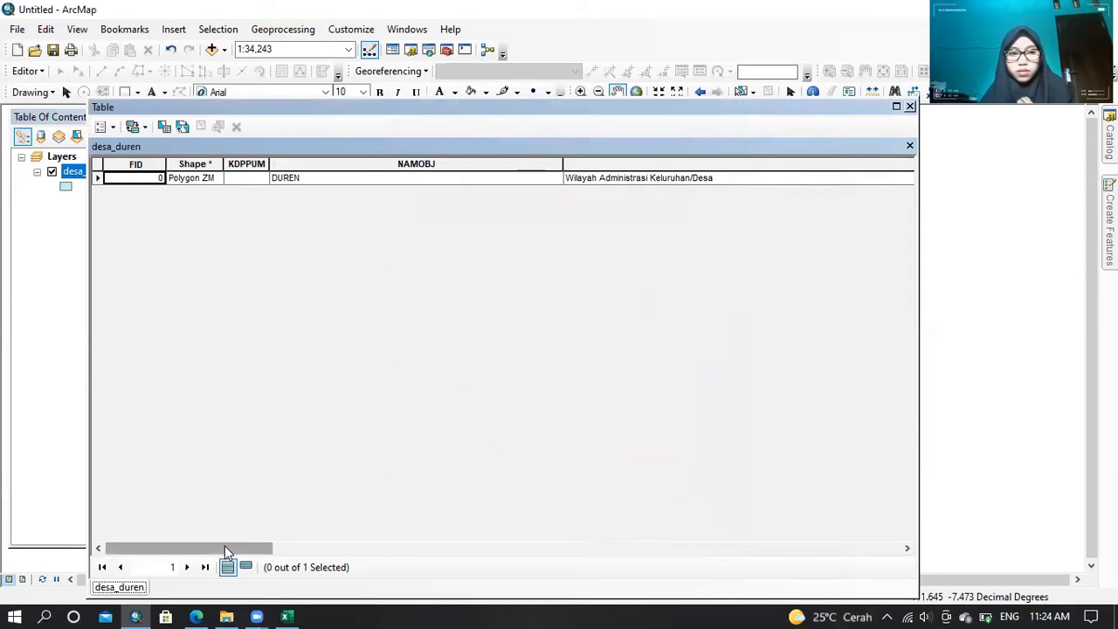
pyautogui.click(524, 554)
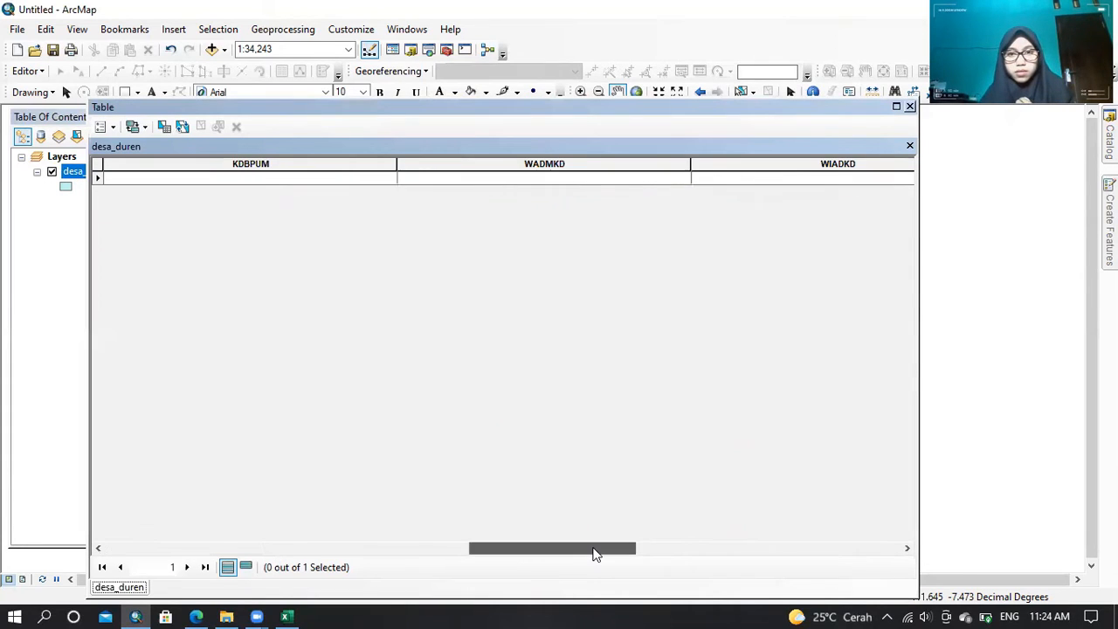
pyautogui.click(676, 554)
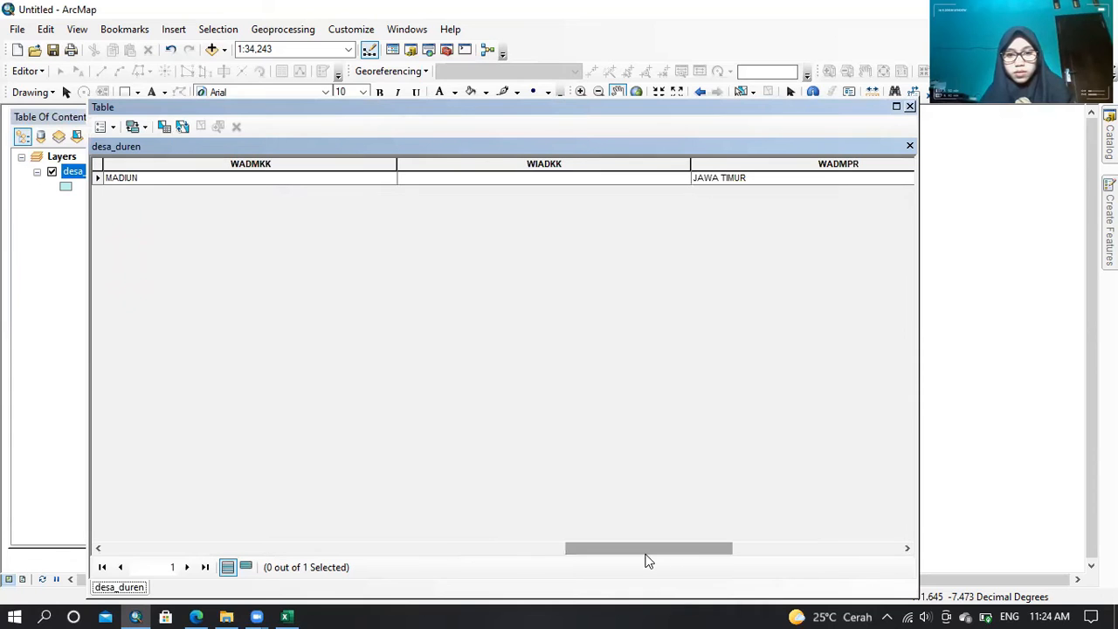
pyautogui.click(727, 553)
pyautogui.click(744, 551)
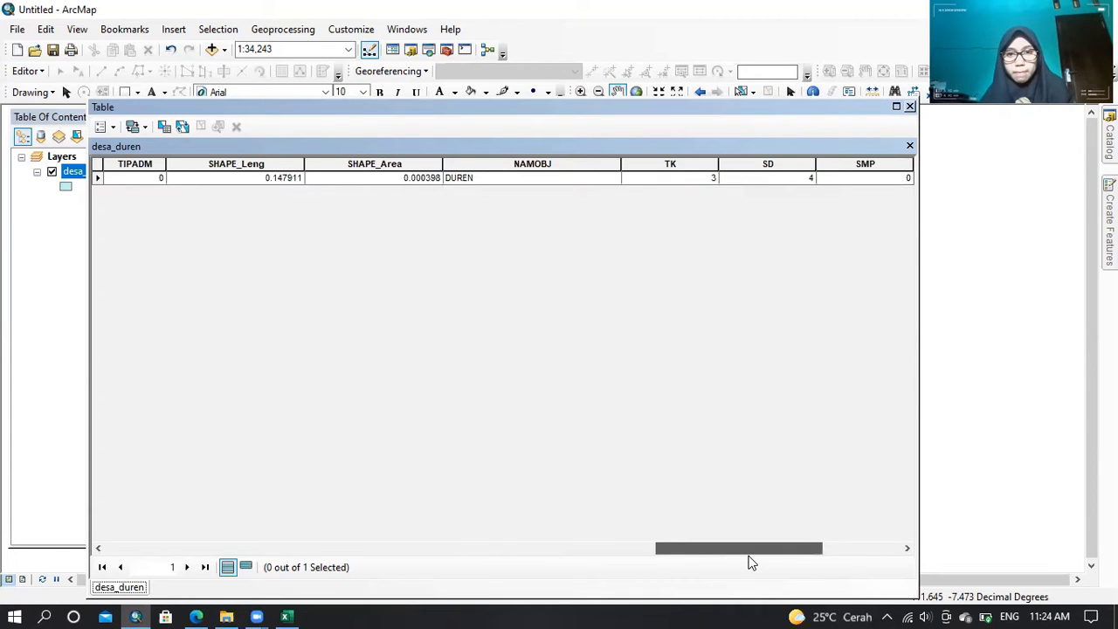
pyautogui.click(844, 549)
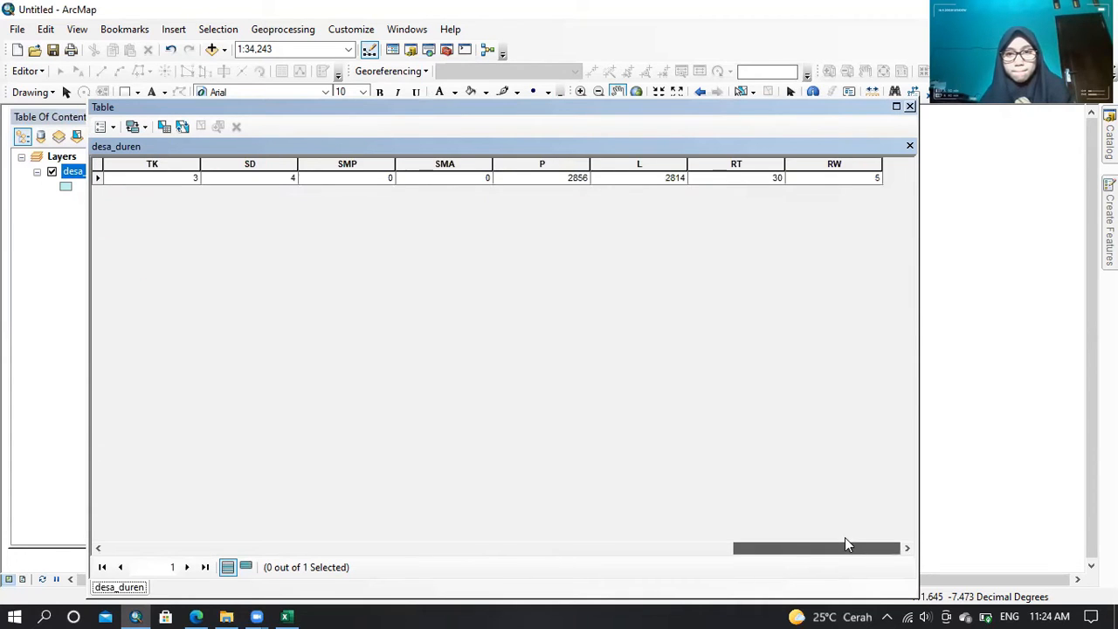
pyautogui.click(909, 106)
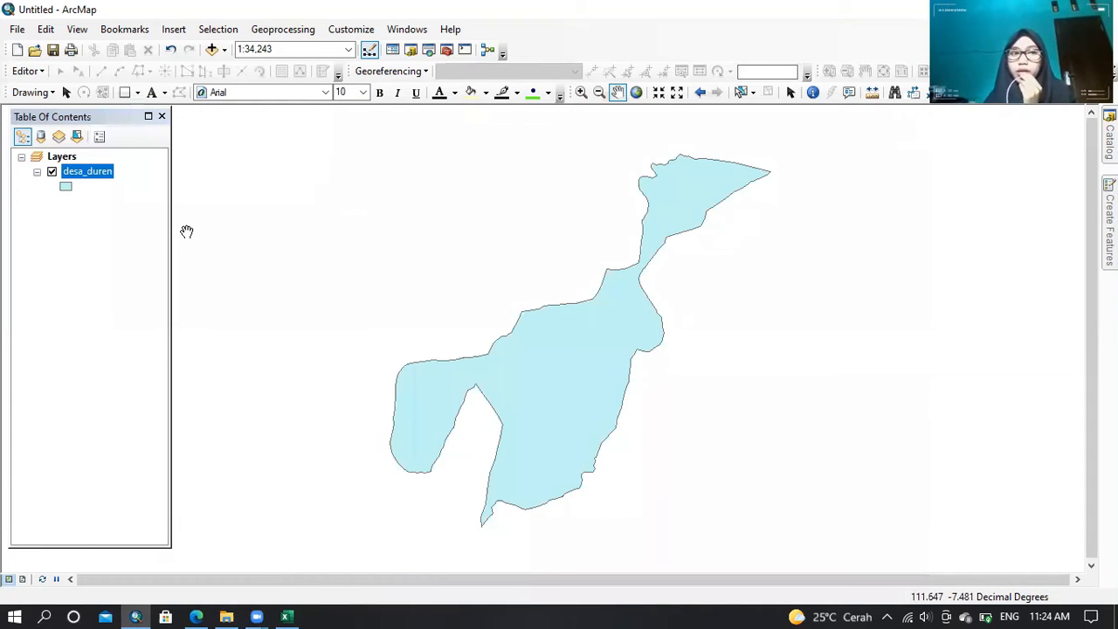
pyautogui.click(94, 172)
pyautogui.rightClick(98, 176)
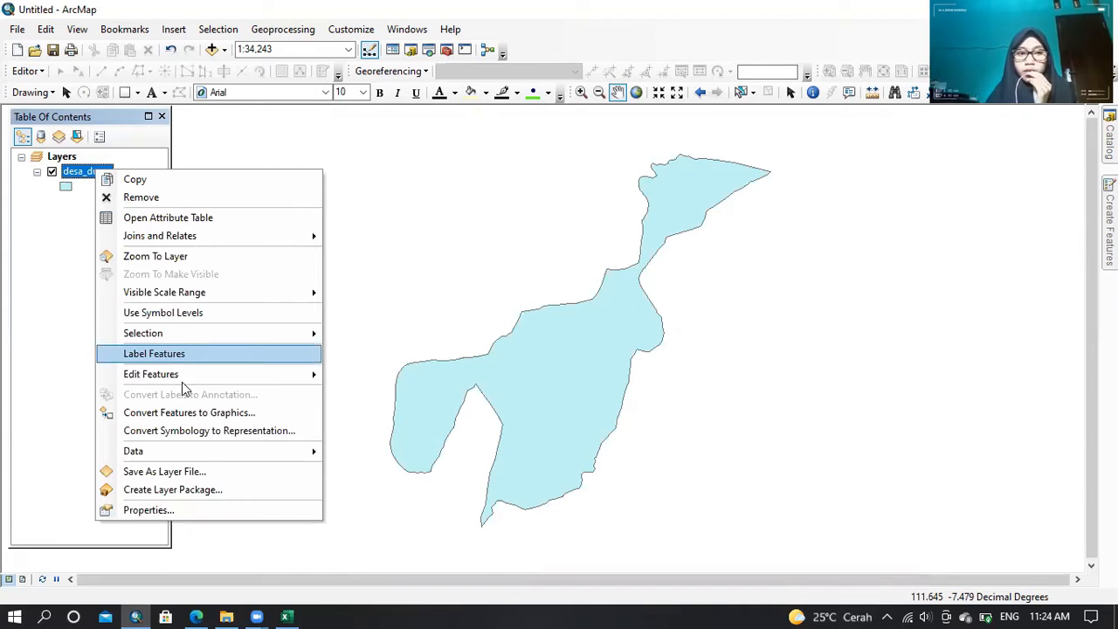
pyautogui.moveTo(201, 452)
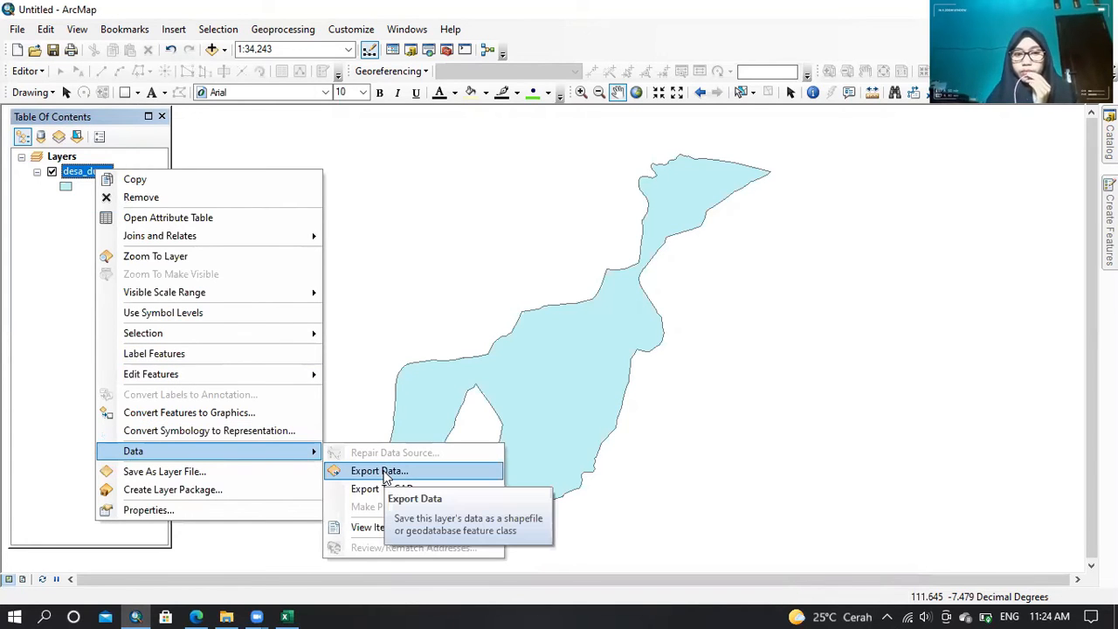
pyautogui.click(382, 471)
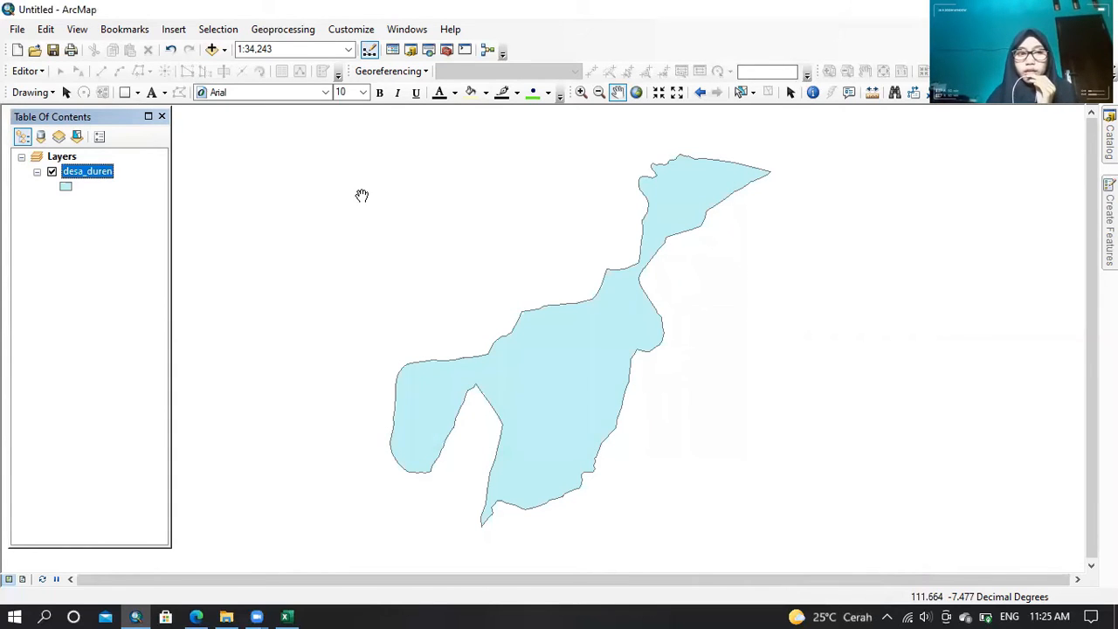
# - Add the Imagery basemap beneath the desa_duren layer
pyautogui.click(226, 51)
pyautogui.click(242, 87)
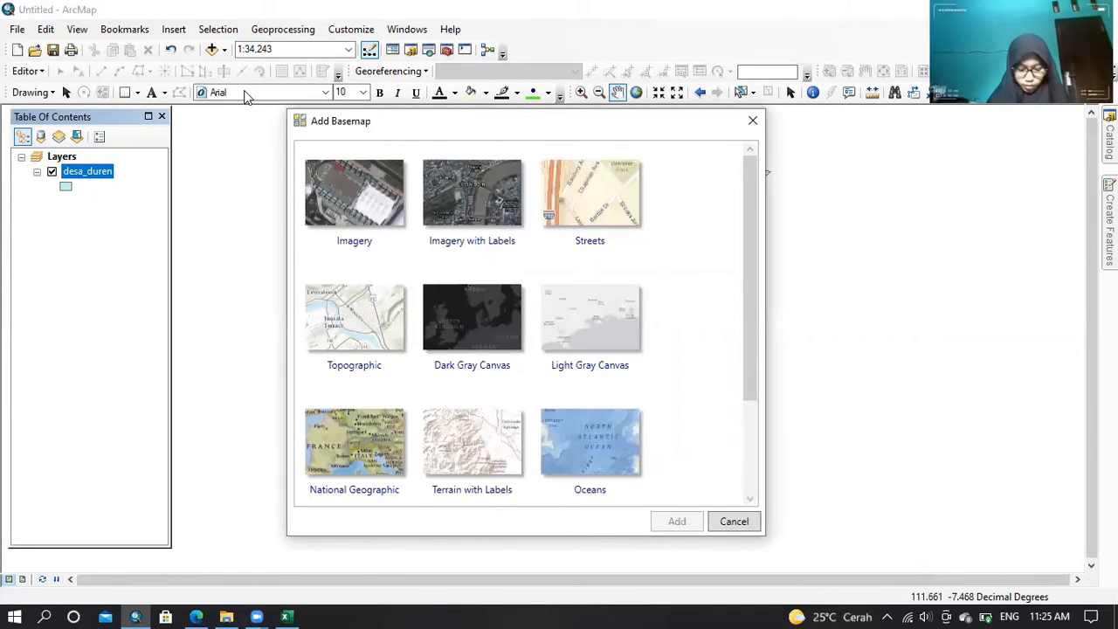
pyautogui.click(371, 218)
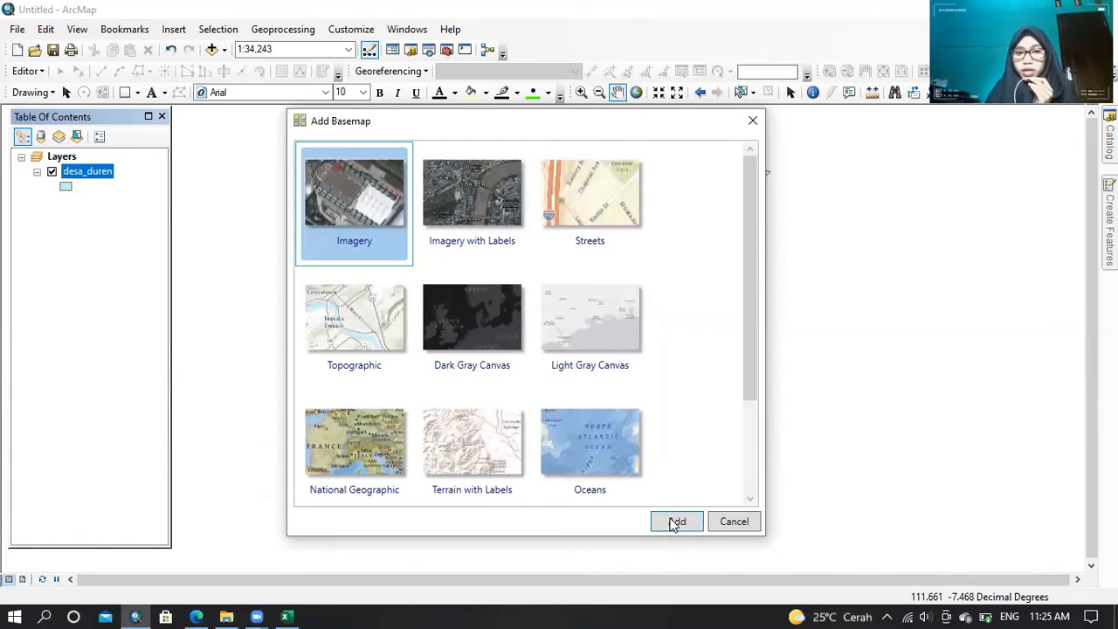
pyautogui.click(669, 520)
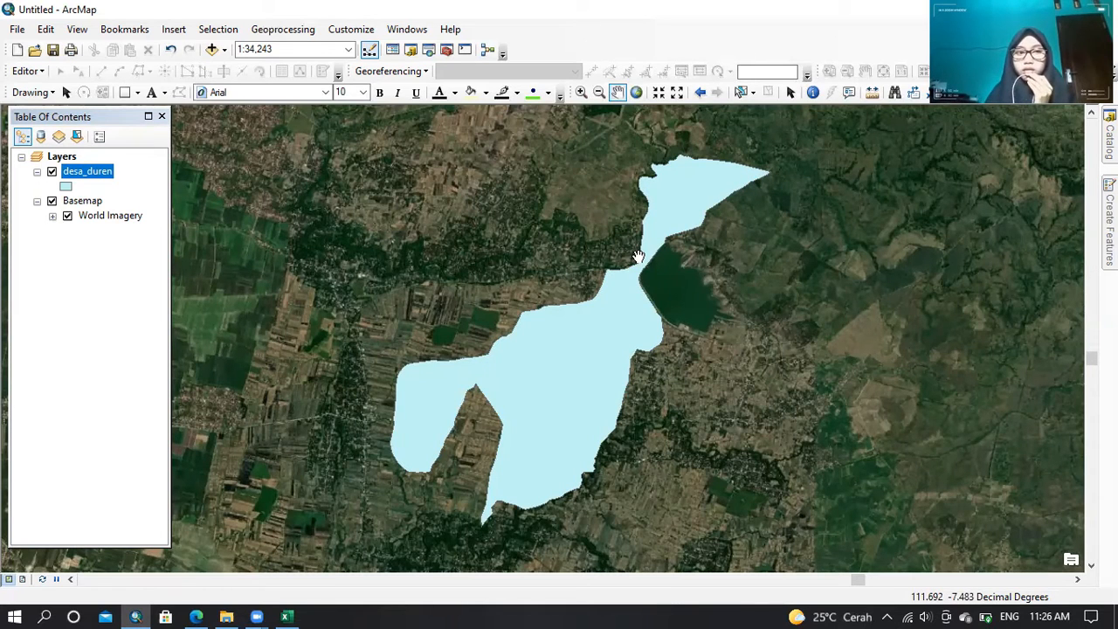
# - Style the desa_duren layer with the Hollow symbol, a gray outline color and an outline width of 2
pyautogui.click(66, 185)
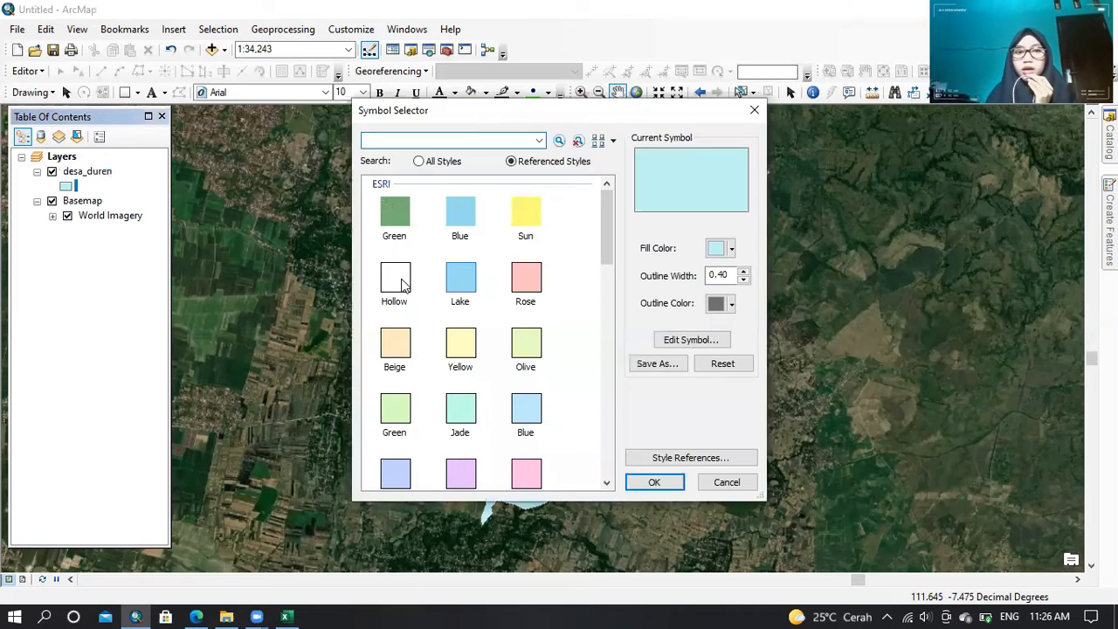
pyautogui.click(393, 297)
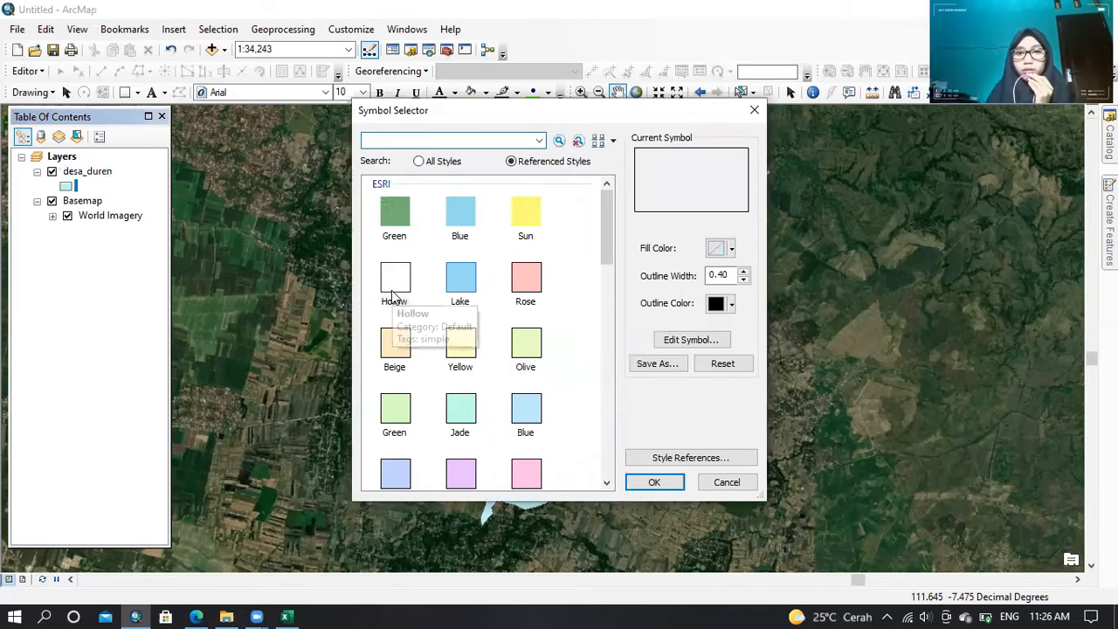
pyautogui.click(732, 304)
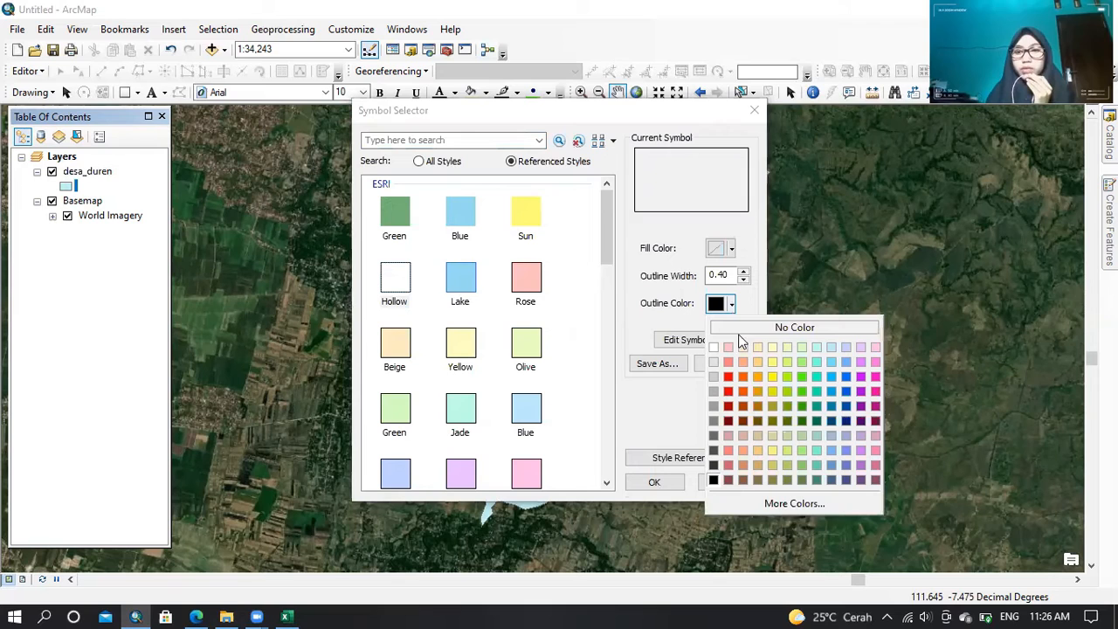
pyautogui.click(716, 407)
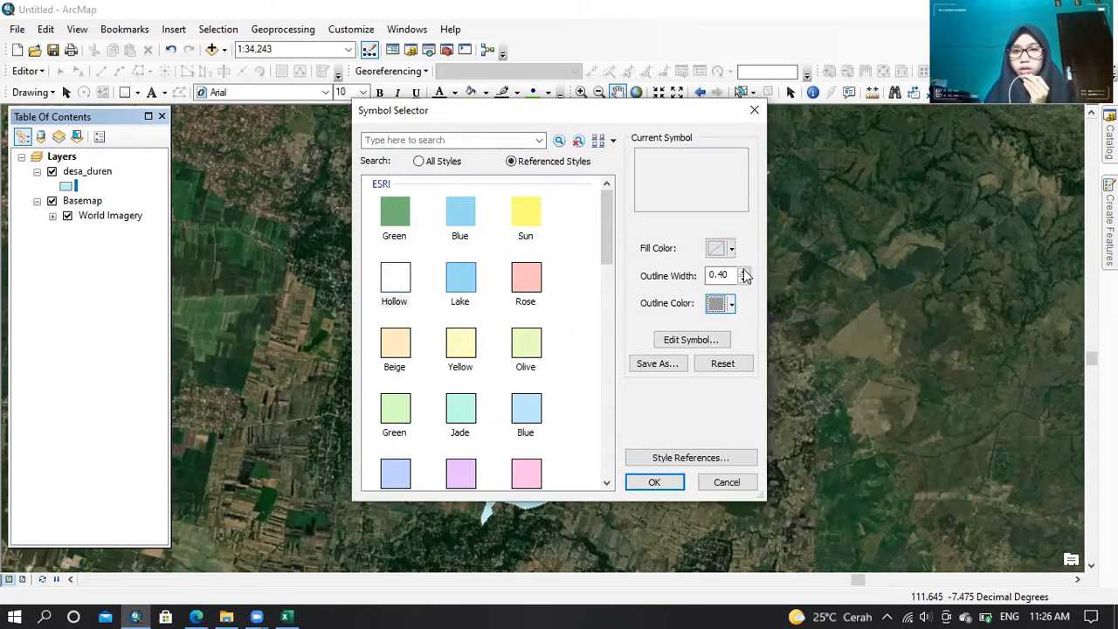
pyautogui.click(743, 271)
pyautogui.doubleClick(743, 272)
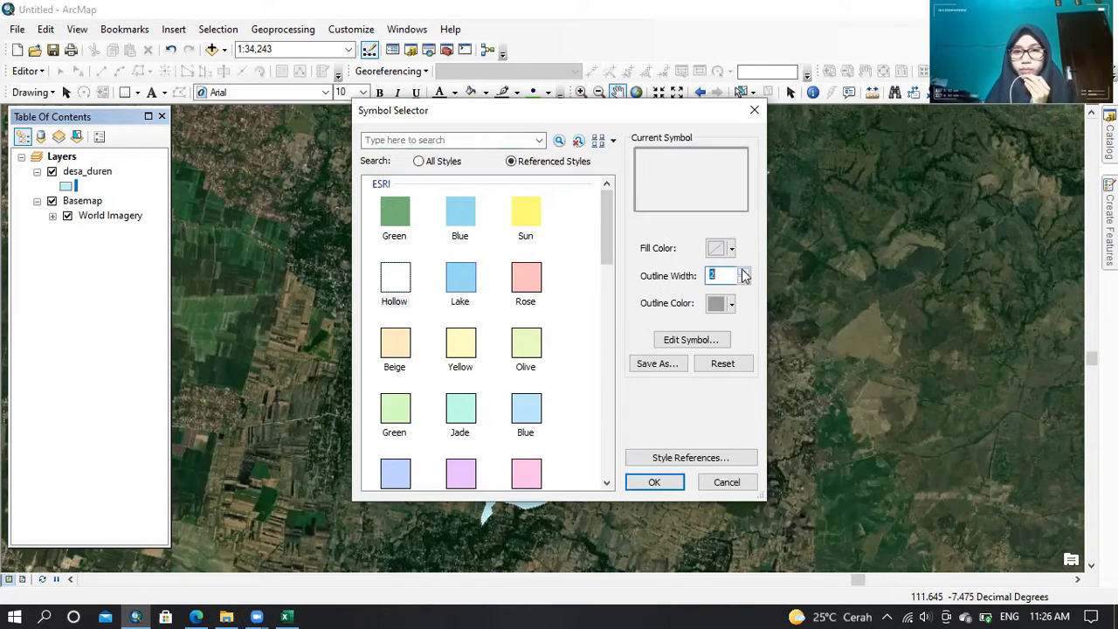
pyautogui.click(653, 484)
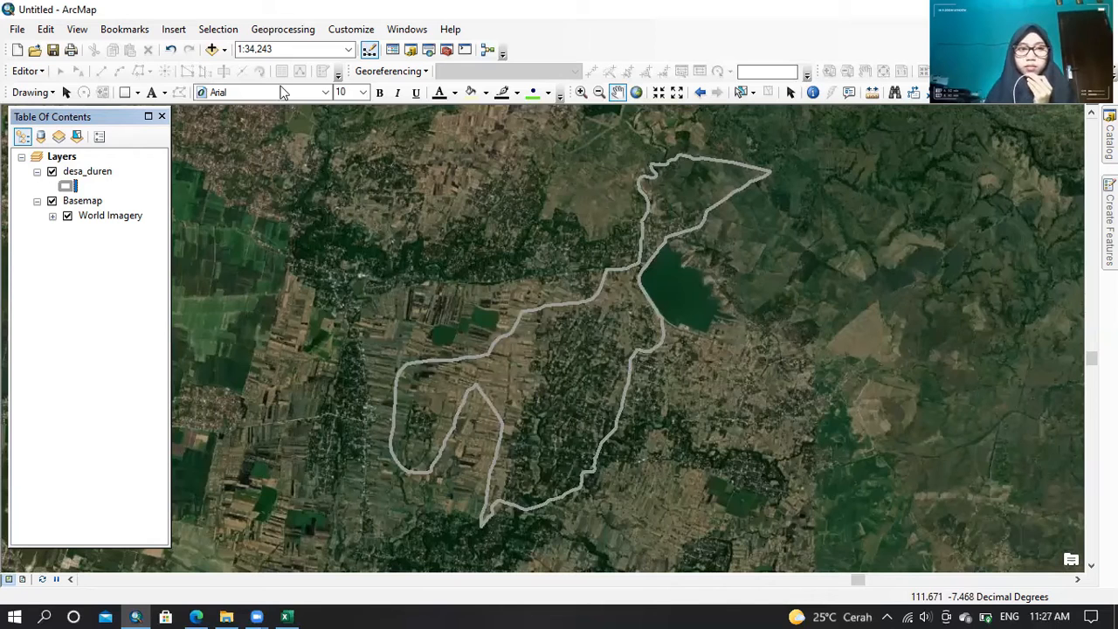
# - Start a new shapefile in the D:\coba folder
pyautogui.click(581, 91)
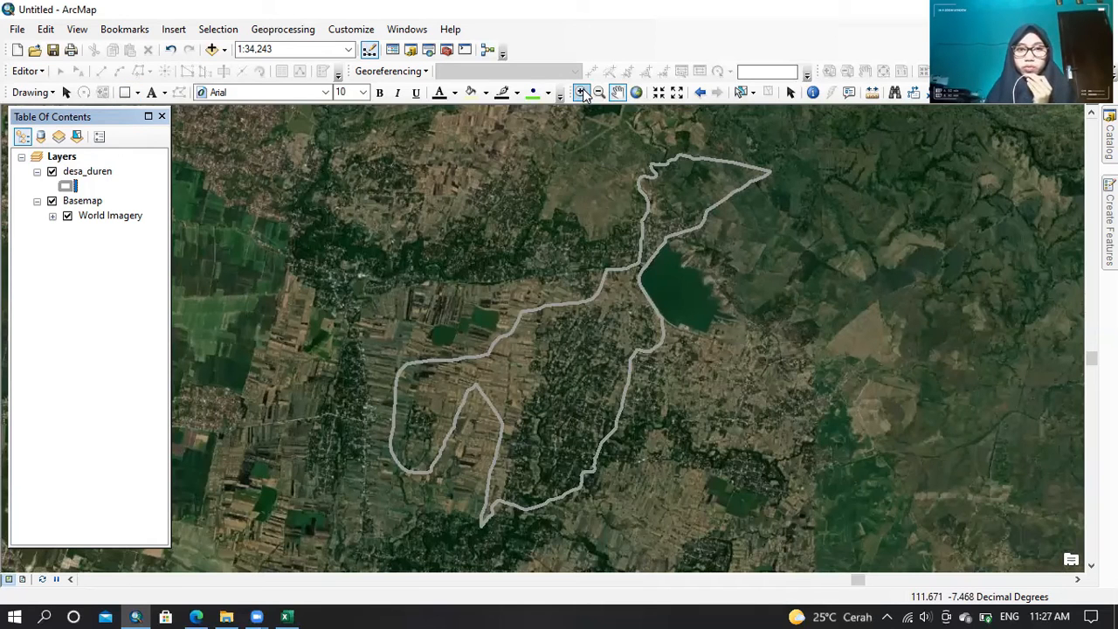
pyautogui.moveTo(484, 355); pyautogui.dragTo(655, 489)
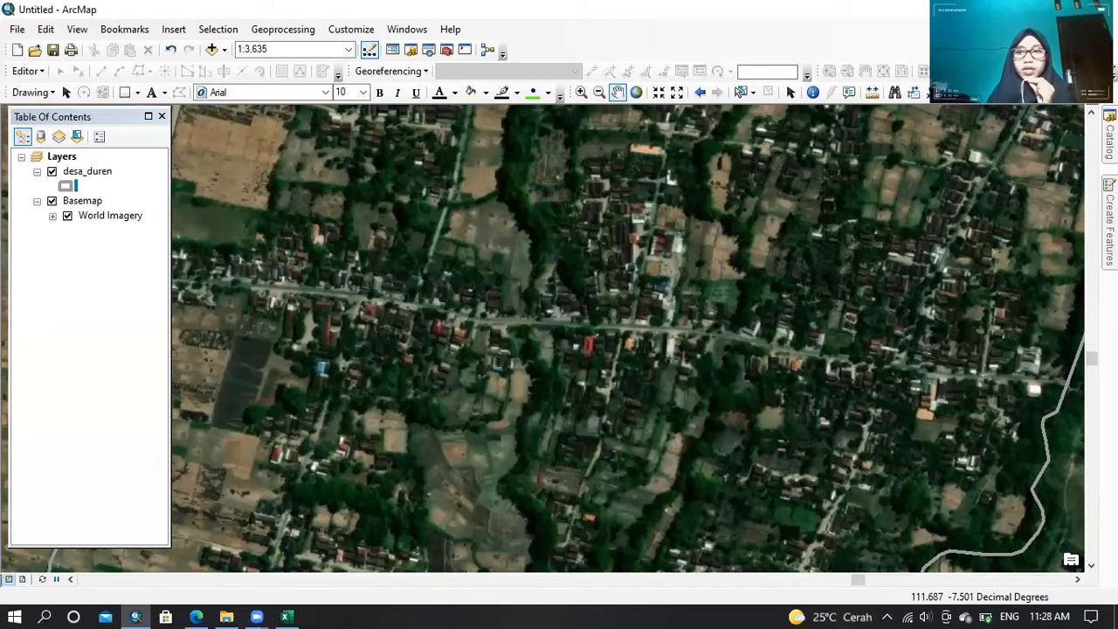
pyautogui.click(1109, 135)
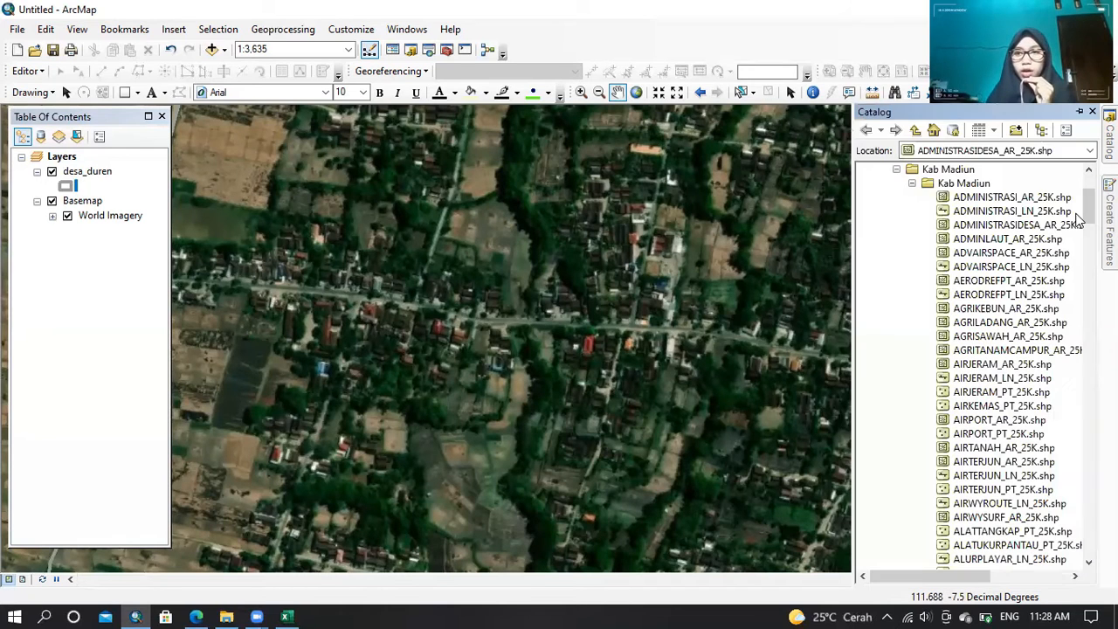
pyautogui.moveTo(1087, 206); pyautogui.dragTo(1087, 538)
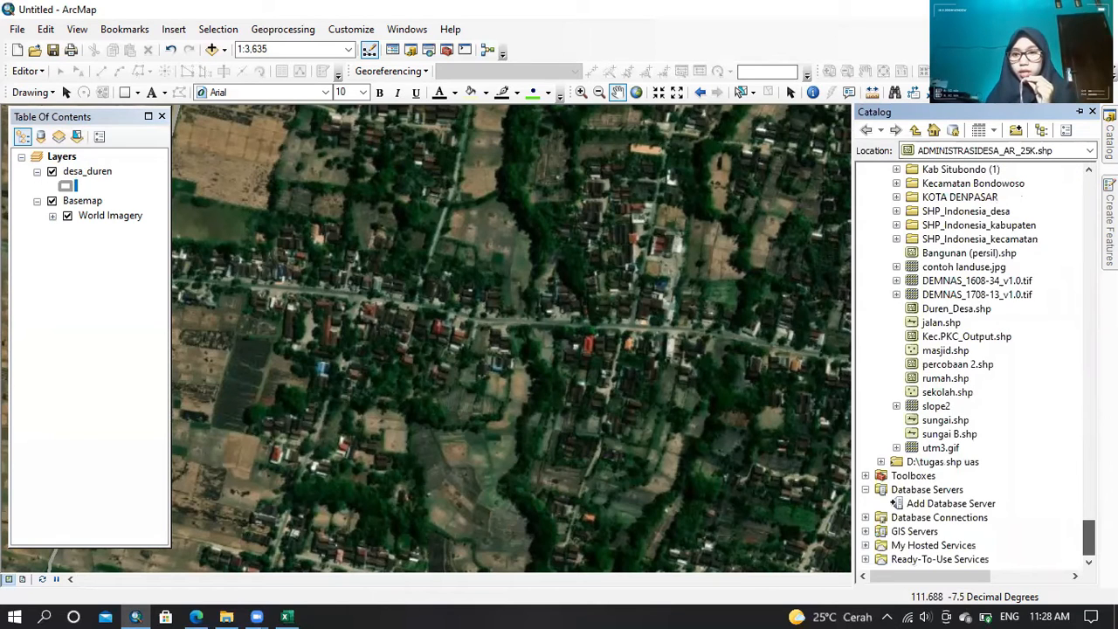
pyautogui.scroll(15, 926, 393)
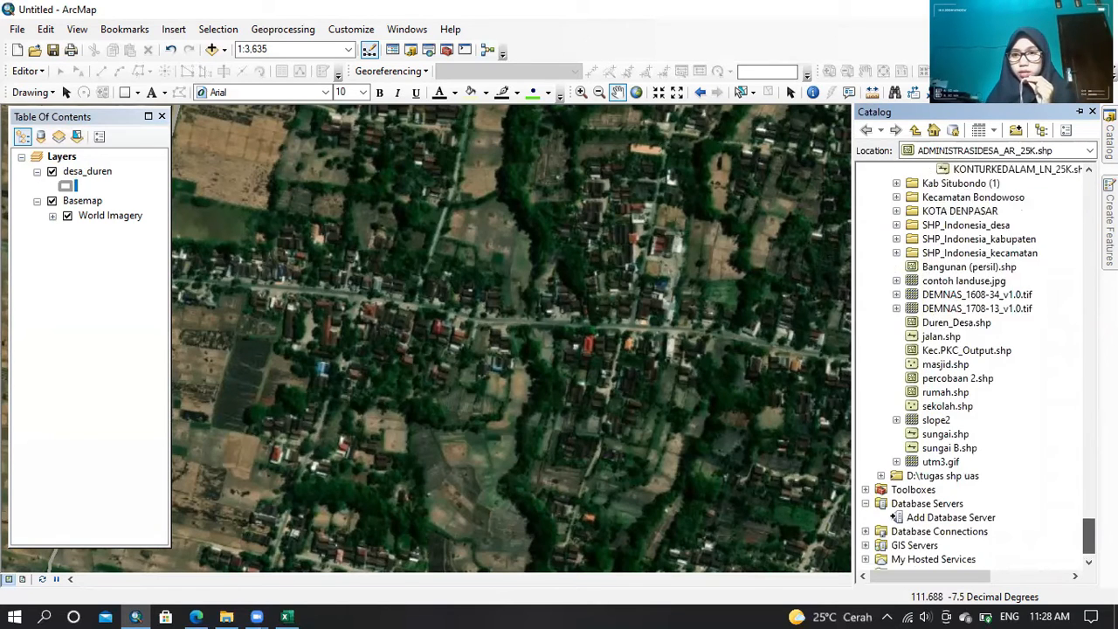
pyautogui.click(924, 267)
pyautogui.rightClick(937, 271)
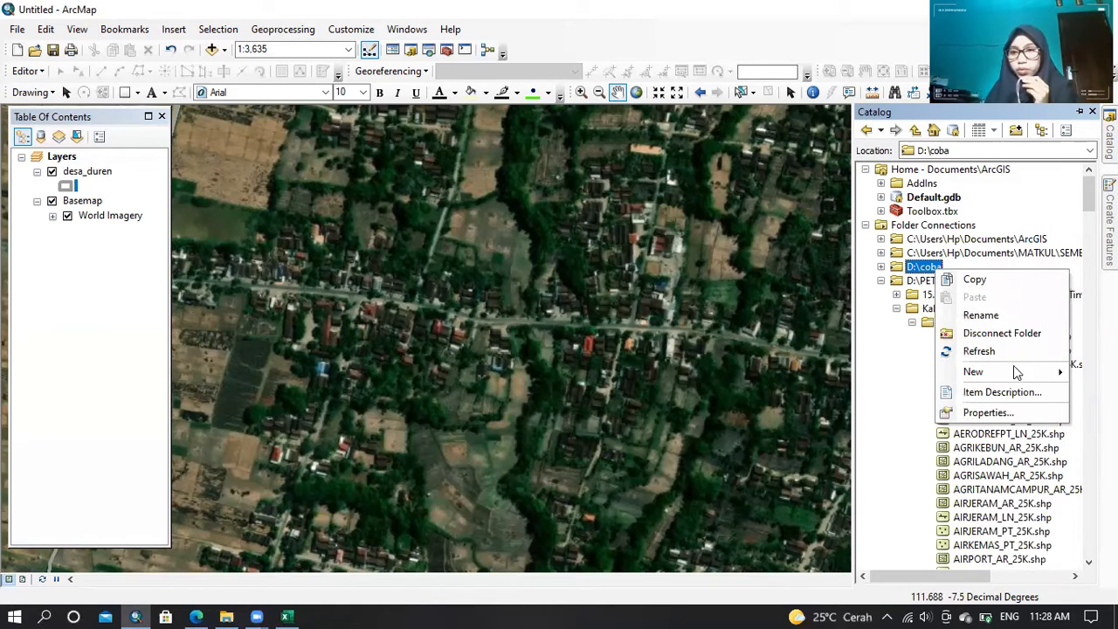
pyautogui.moveTo(1016, 373)
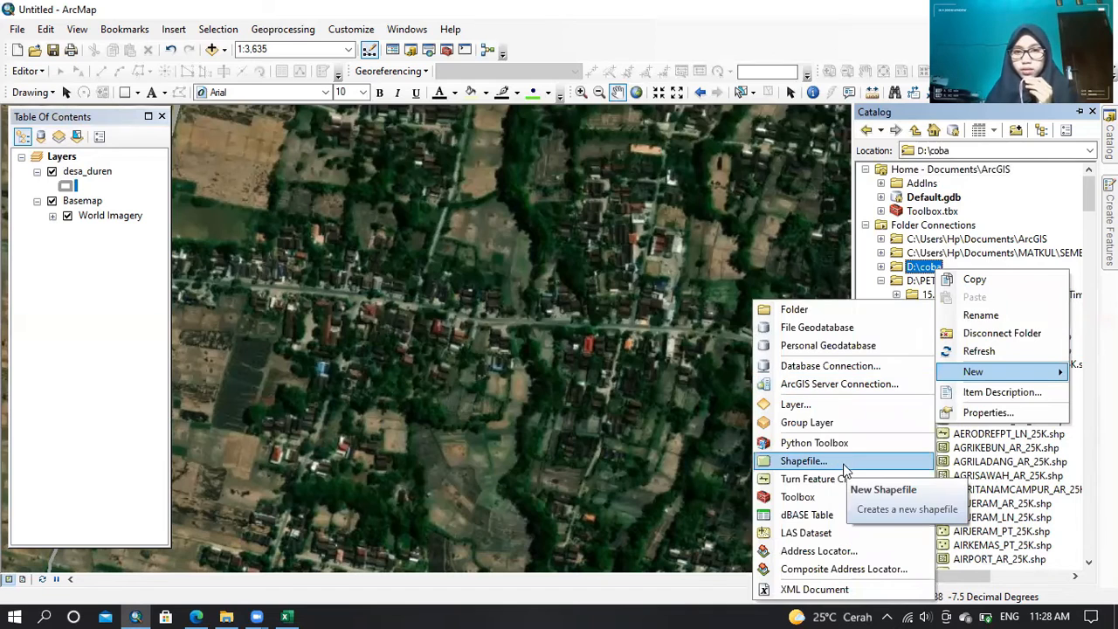
pyautogui.click(802, 461)
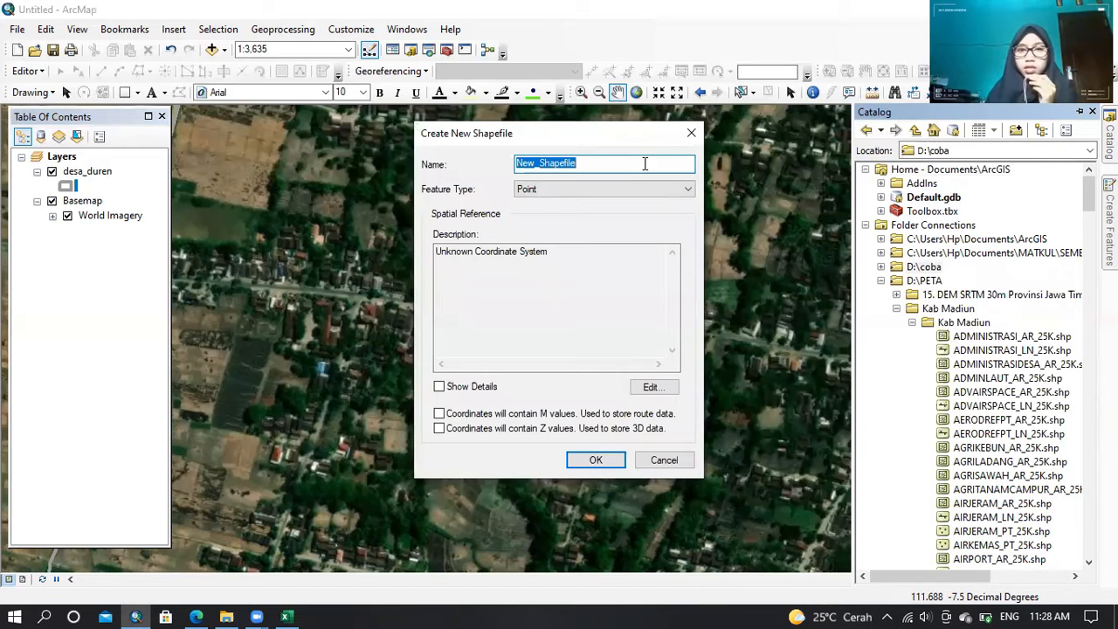
# - Name the new shapefile jalan and set its feature type to Polyline
pyautogui.click(644, 163)
pyautogui.press('BackSpace')
pyautogui.press('BackSpace')
pyautogui.press('BackSpace')
pyautogui.press('BackSpace')
pyautogui.press('BackSpace')
pyautogui.press('BackSpace')
pyautogui.press('BackSpace')
pyautogui.press('BackSpace')
pyautogui.press('BackSpace')
pyautogui.press('BackSpace')
pyautogui.press('BackSpace')
pyautogui.press('BackSpace')
pyautogui.press('BackSpace')
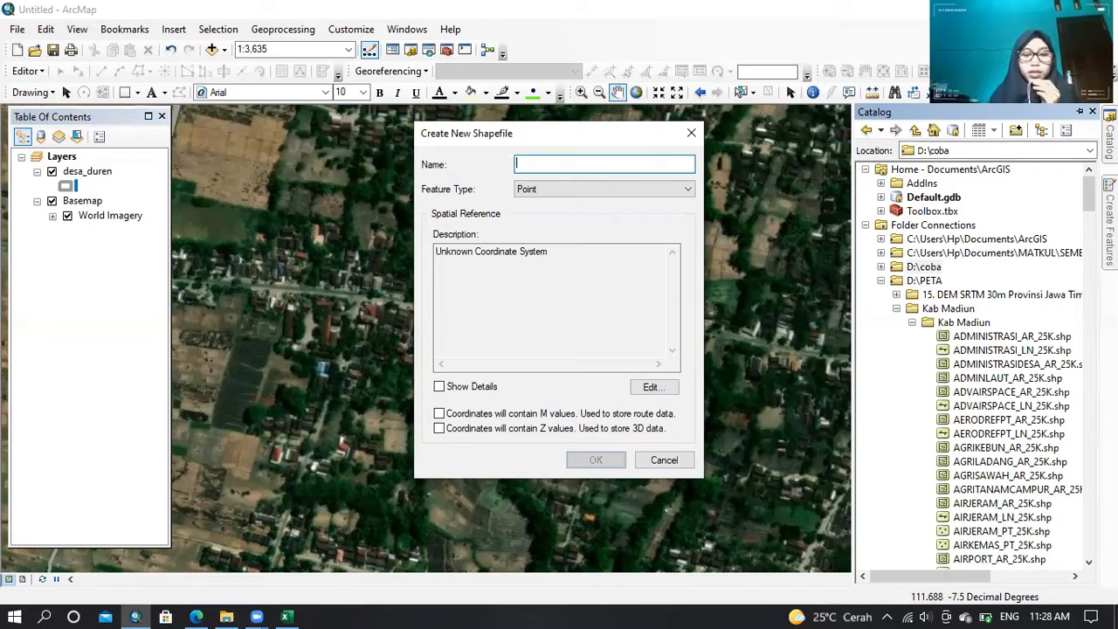
pyautogui.write('jalan')
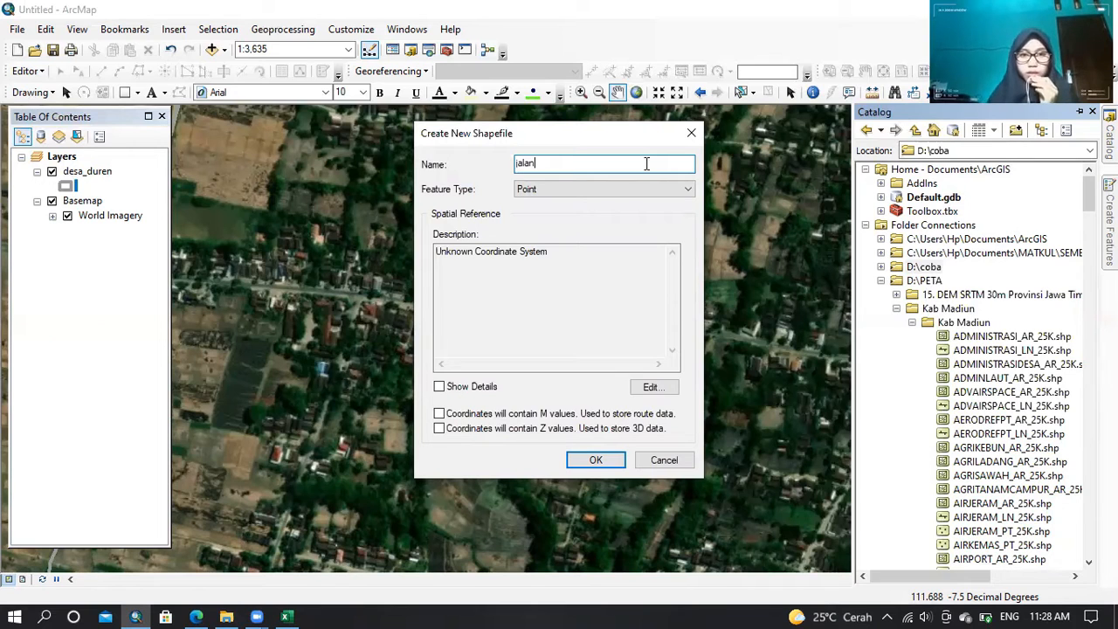
pyautogui.click(686, 194)
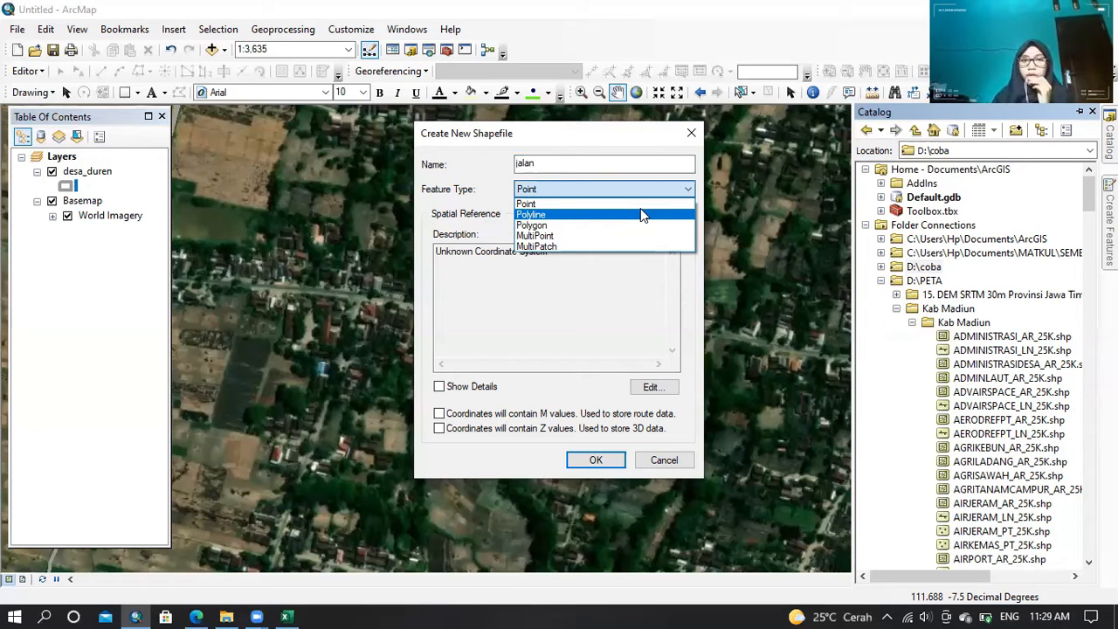
pyautogui.click(641, 212)
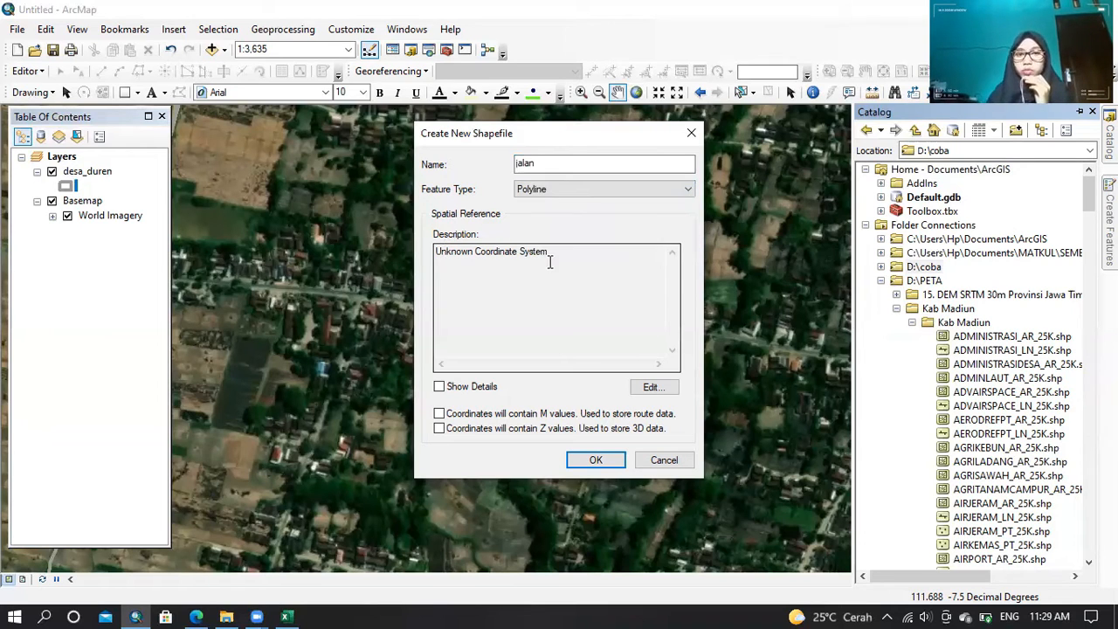
# - Assign the WGS 1984 UTM Zone 49S projected coordinate system to the jalan shapefile, and create it
pyautogui.click(657, 389)
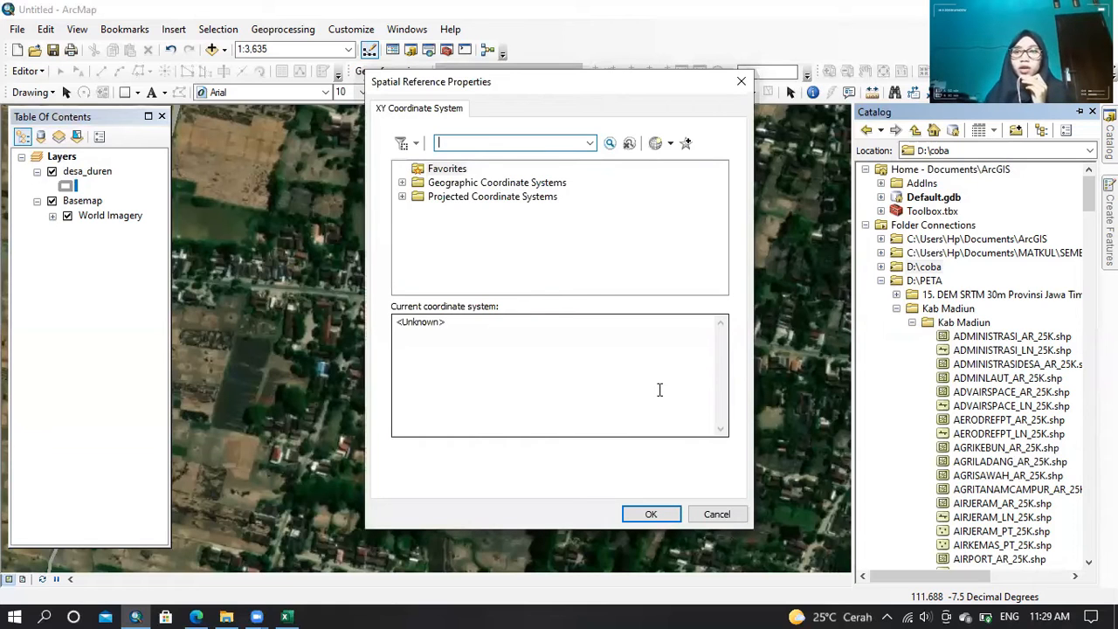
pyautogui.click(402, 197)
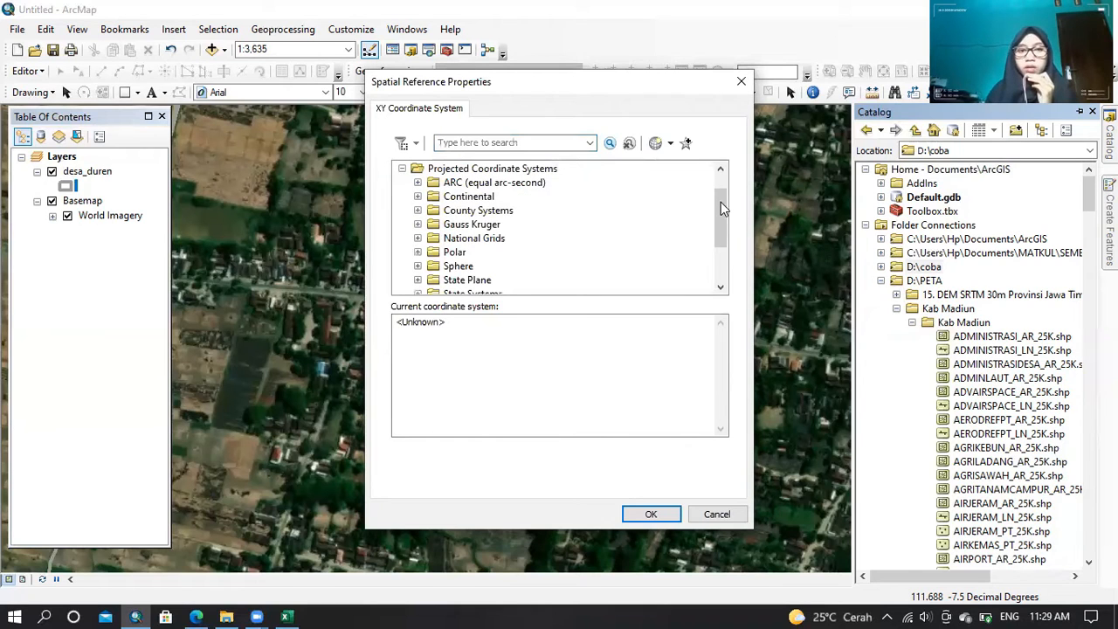
pyautogui.click(722, 274)
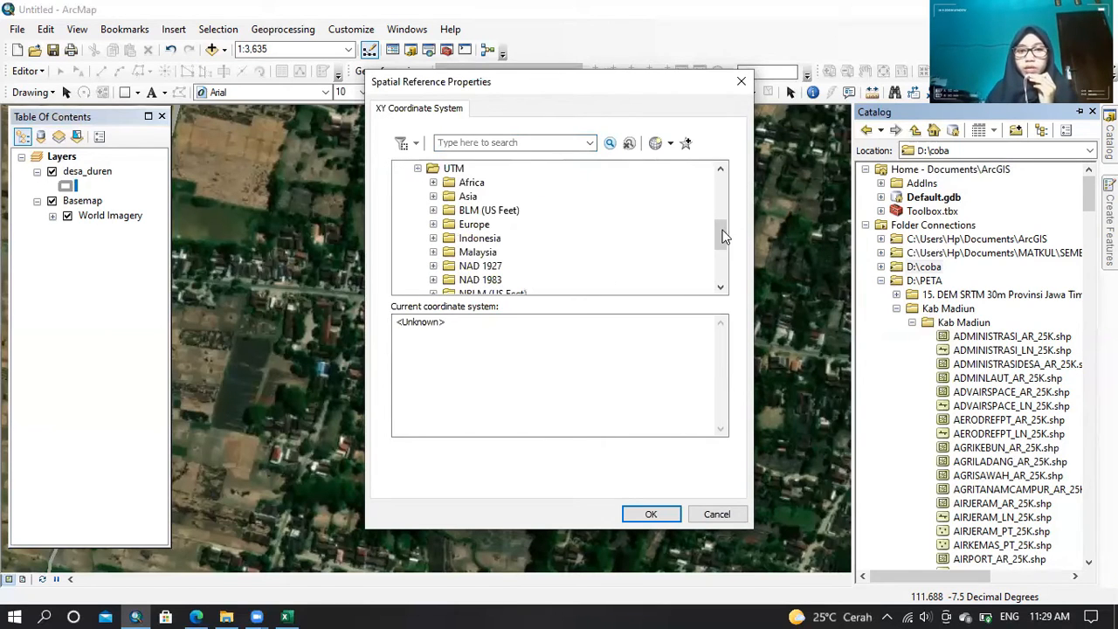
pyautogui.click(721, 278)
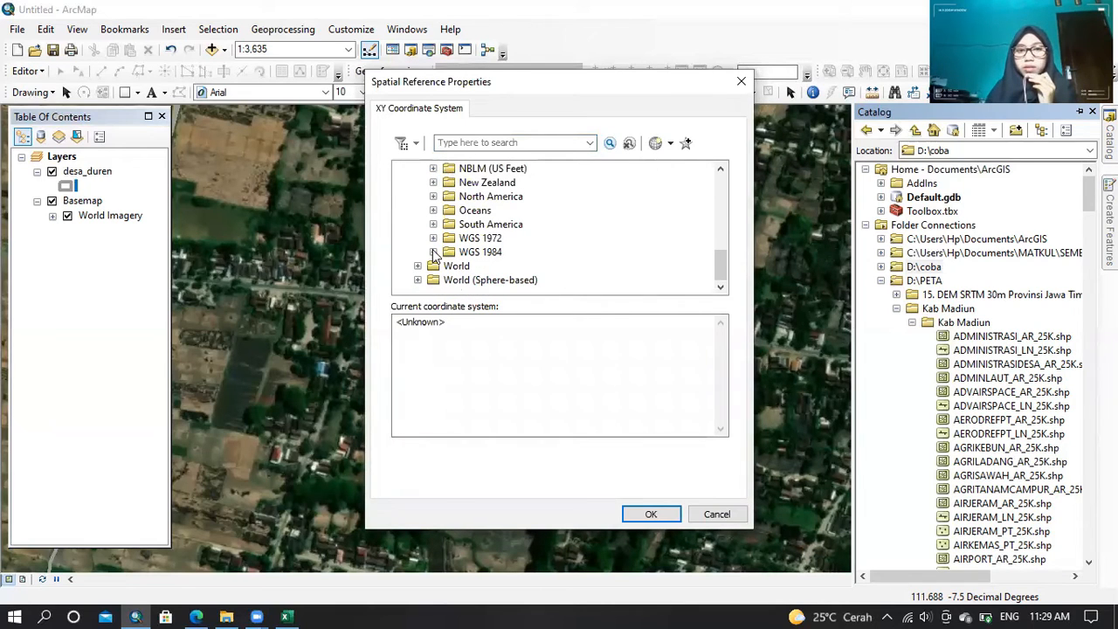
pyautogui.click(434, 253)
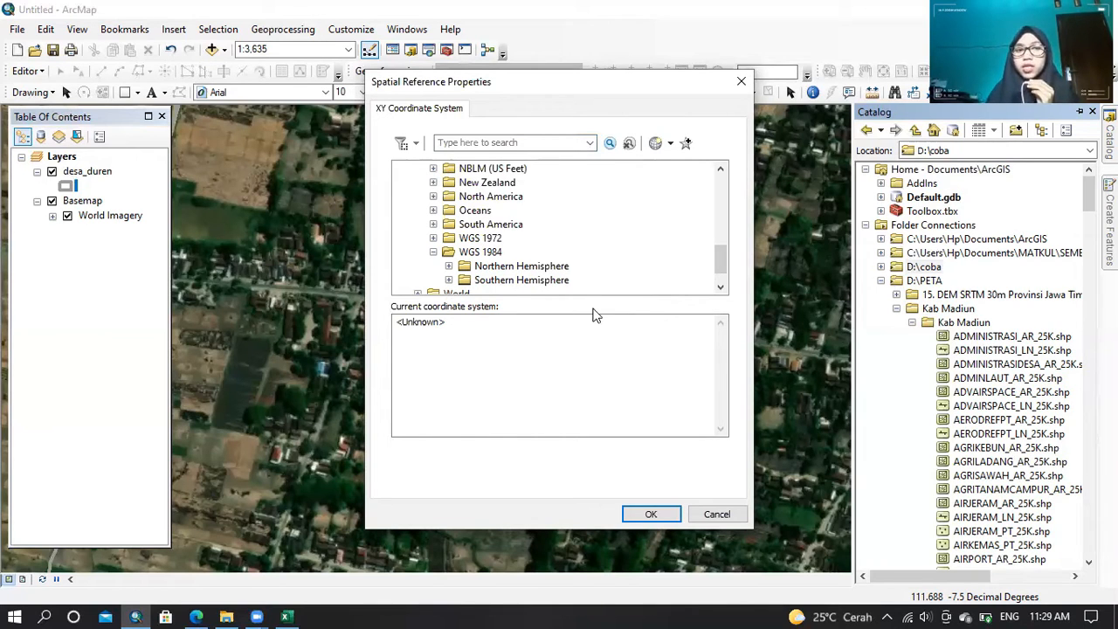
pyautogui.click(448, 281)
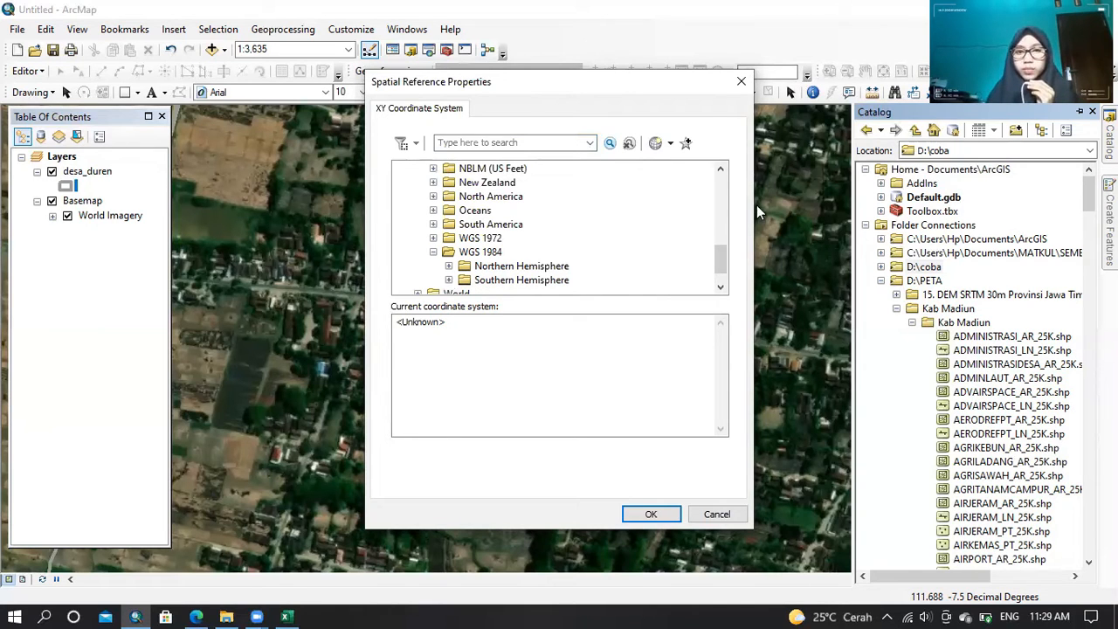
pyautogui.click(721, 238)
pyautogui.click(718, 248)
pyautogui.click(716, 265)
pyautogui.click(717, 271)
pyautogui.click(719, 262)
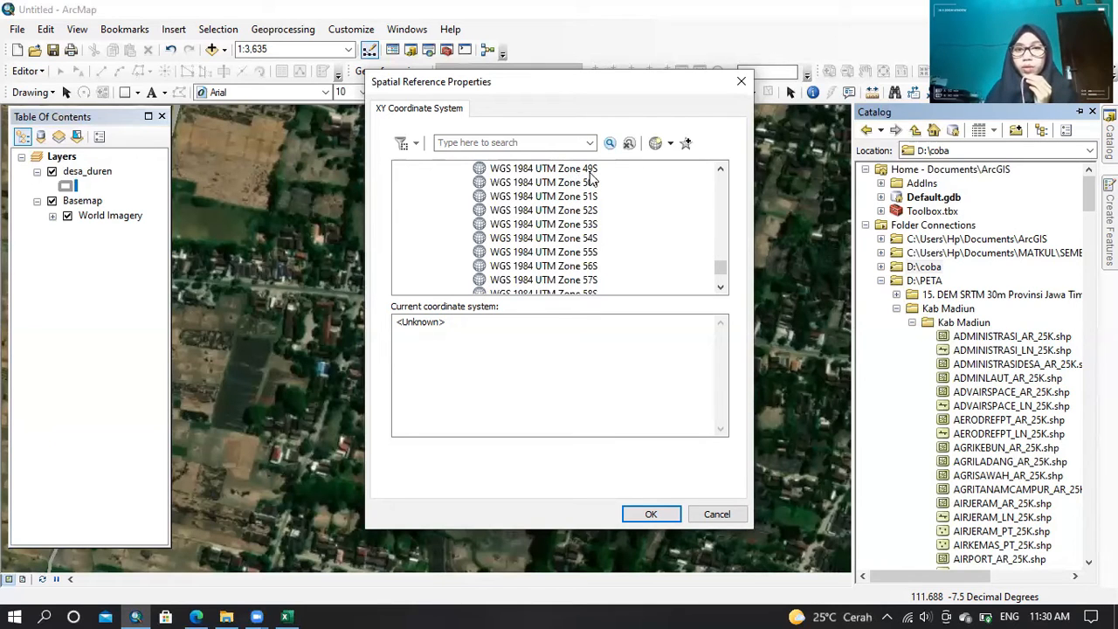
pyautogui.click(587, 168)
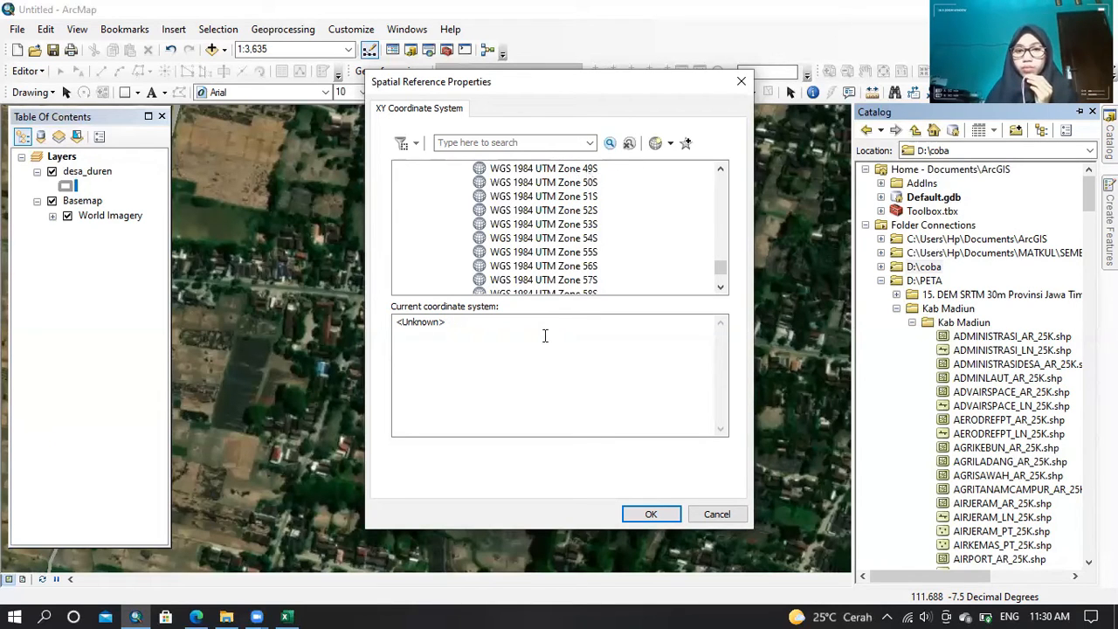
pyautogui.click(648, 516)
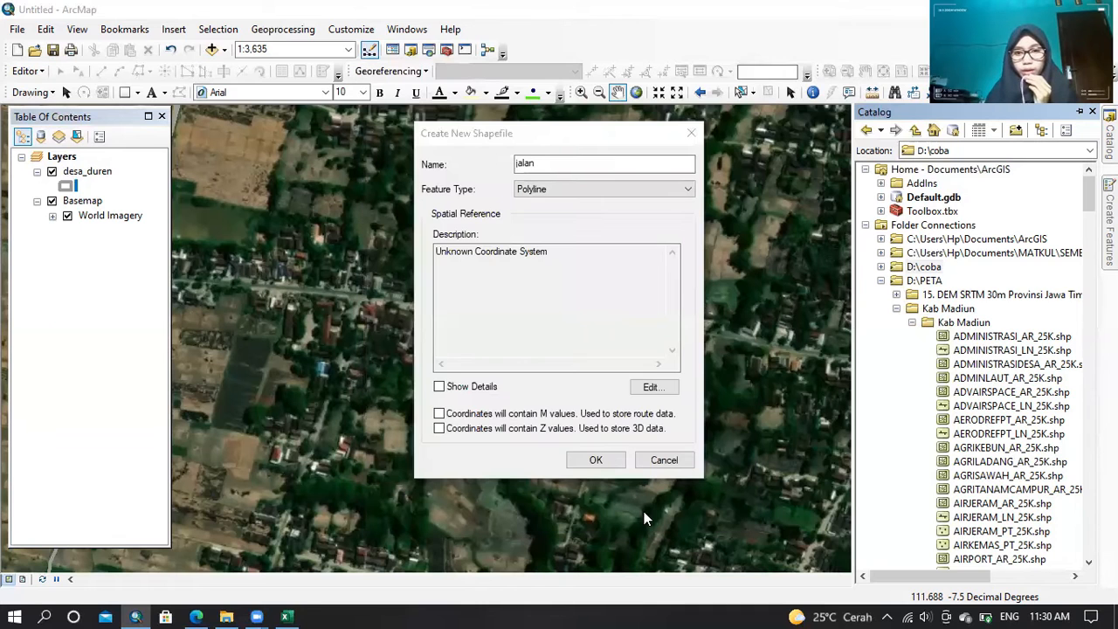
pyautogui.click(597, 461)
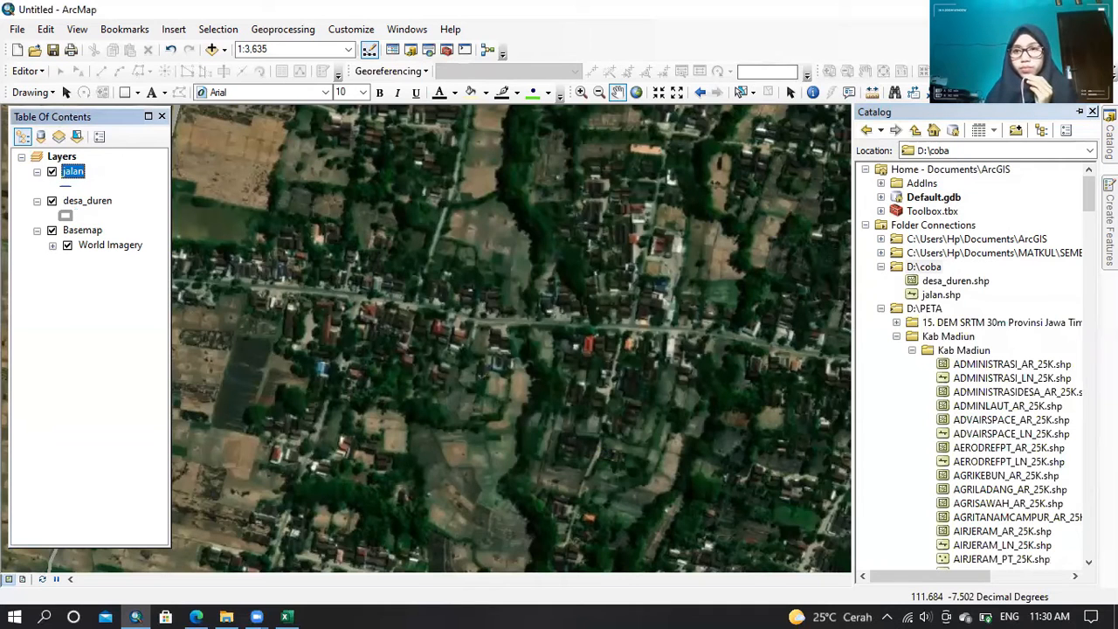
pyautogui.click(1092, 112)
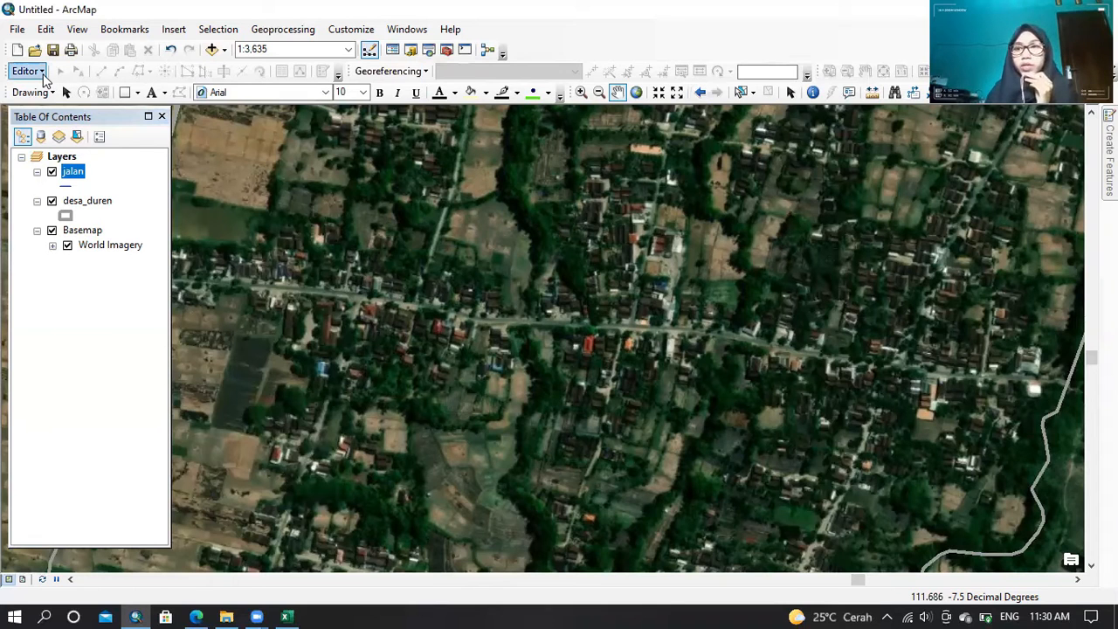
# - Start an edit session covering the jalan layer, continuing despite its spatial reference mismatch
pyautogui.rightClick(735, 33)
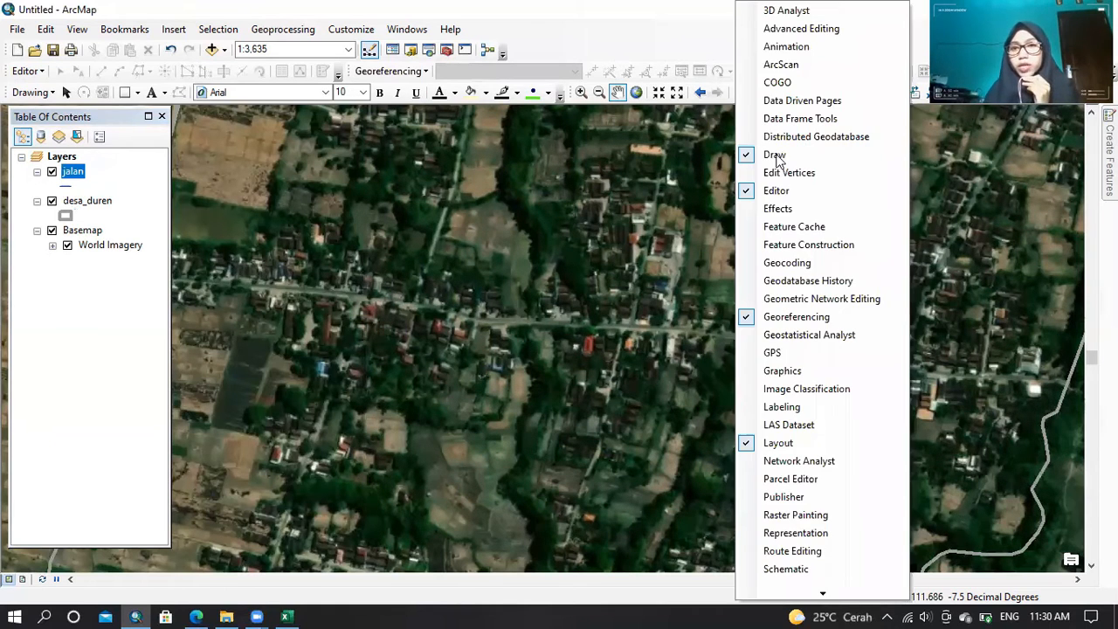
pyautogui.click(42, 72)
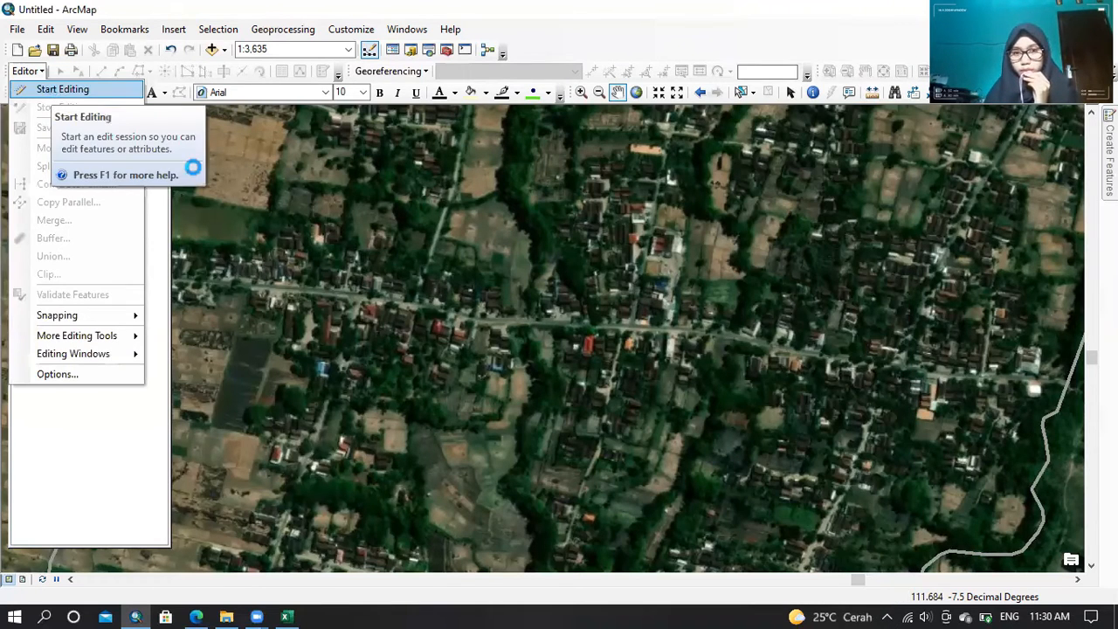
pyautogui.click(52, 90)
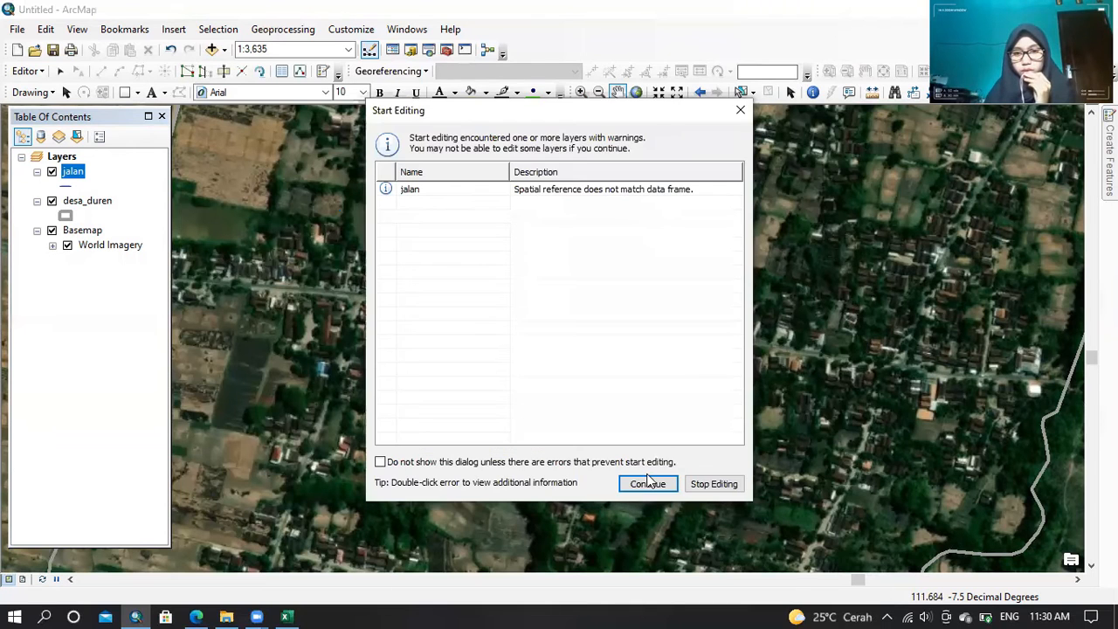
pyautogui.click(647, 485)
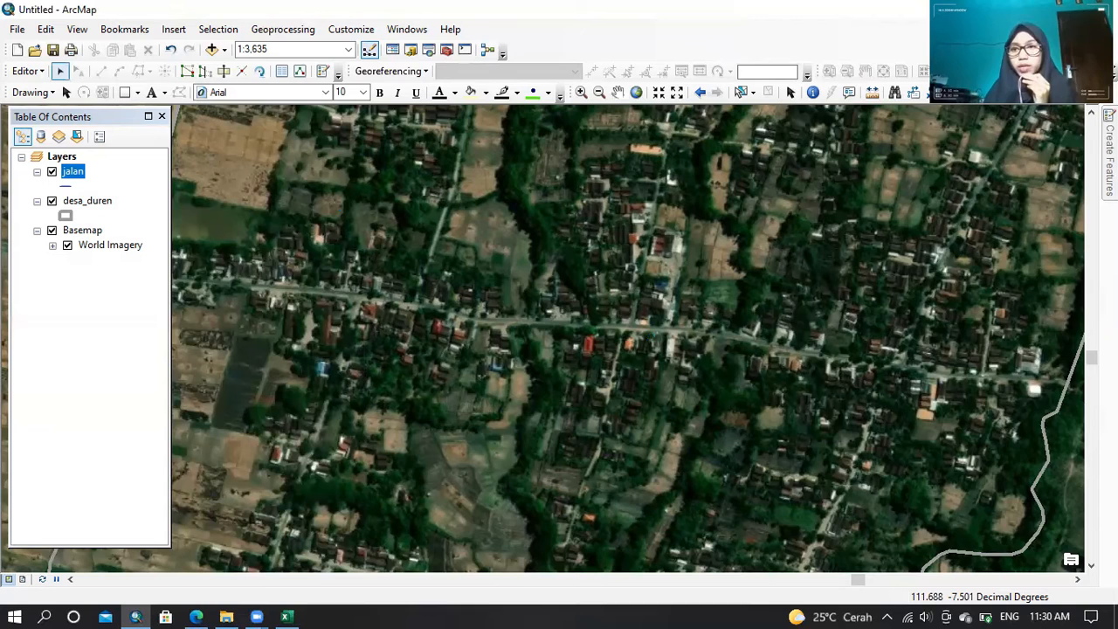
# - Choose the jalan feature template and the Line construction tool for digitizing the main road near the village's eastern boundary
pyautogui.moveTo(1109, 158)
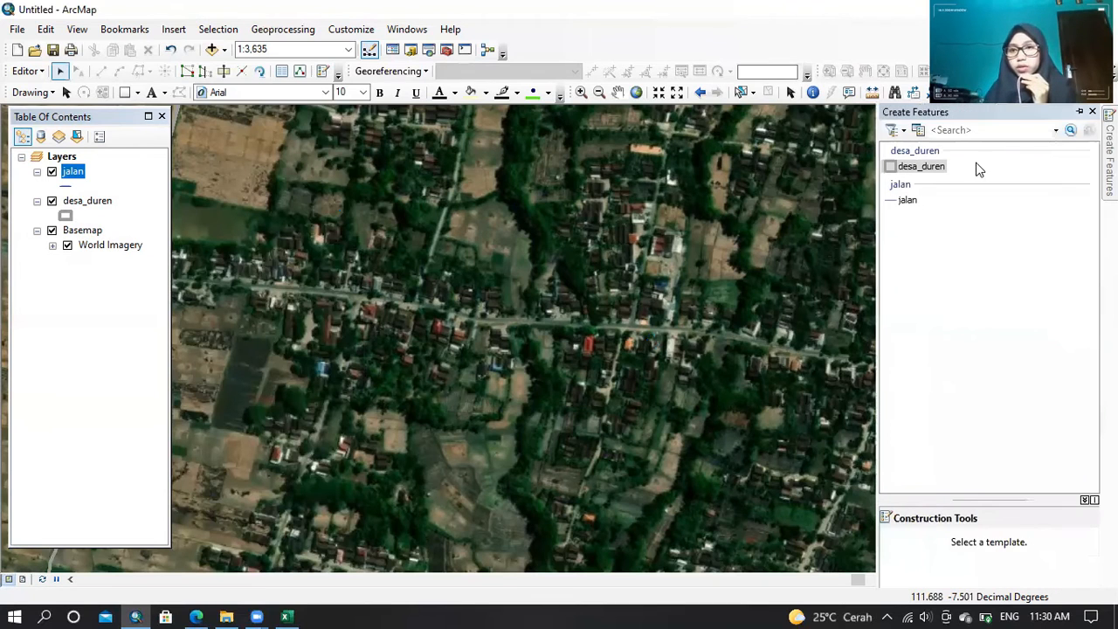
pyautogui.click(905, 200)
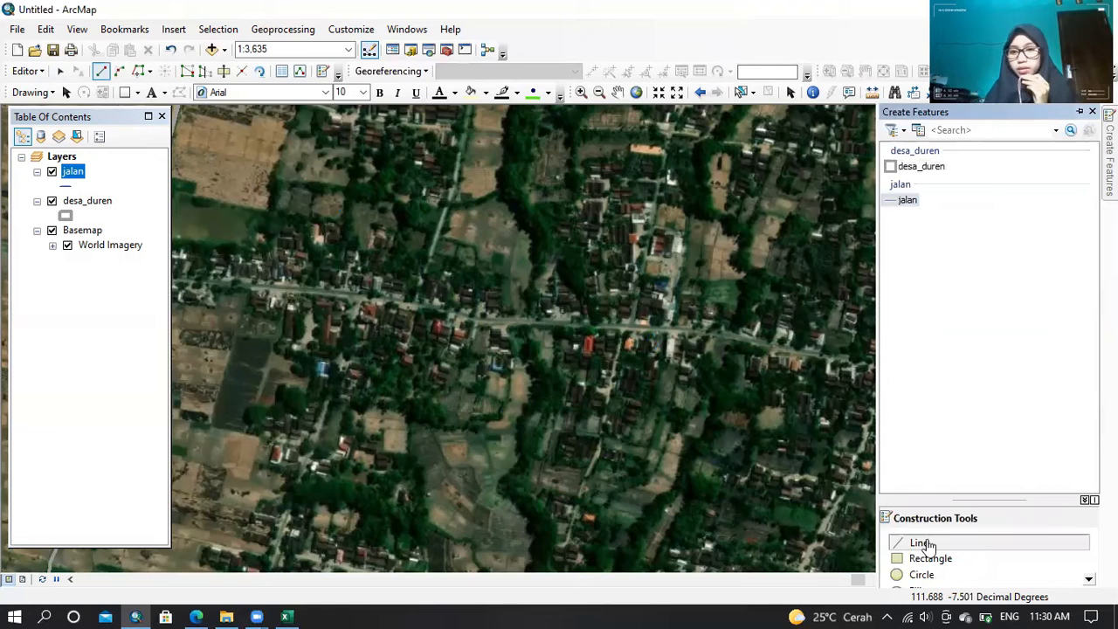
pyautogui.click(924, 544)
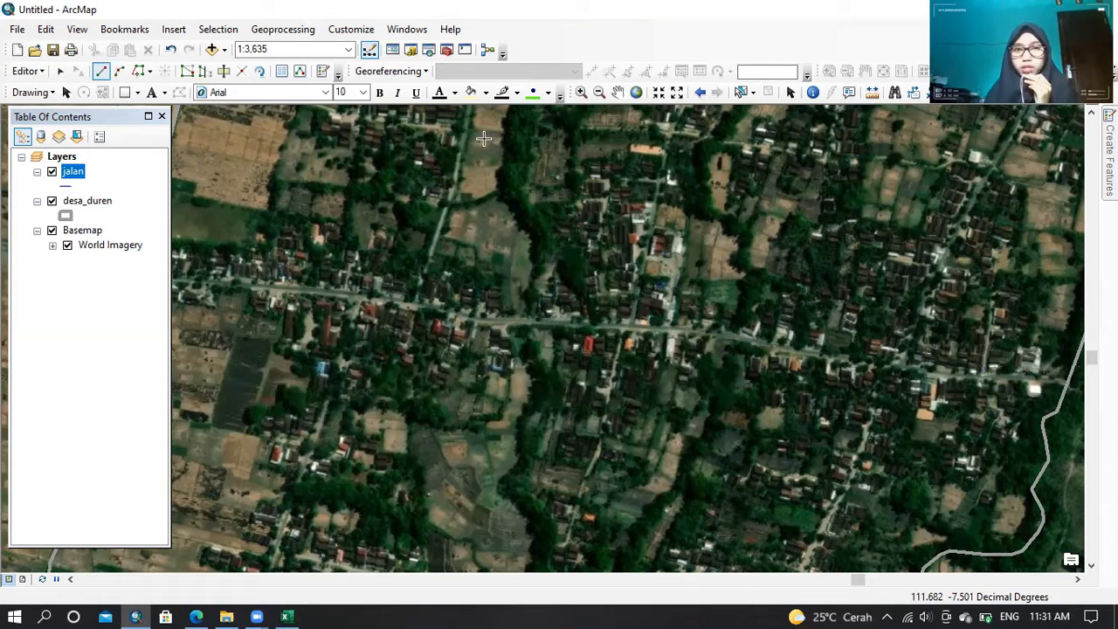
pyautogui.click(581, 92)
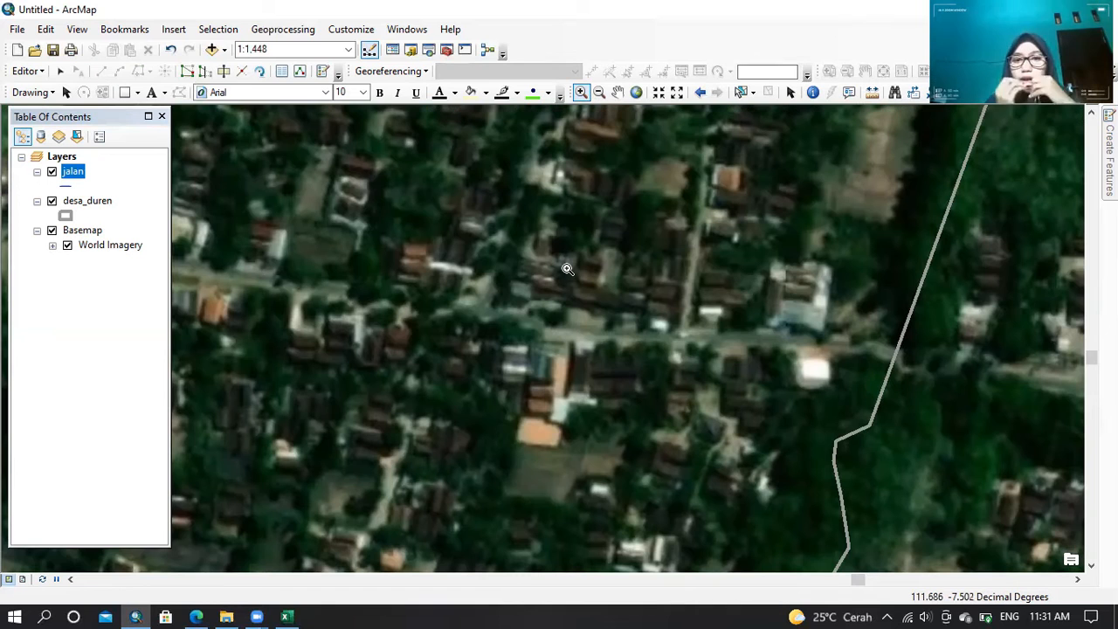
pyautogui.scroll(-1, 568, 269)
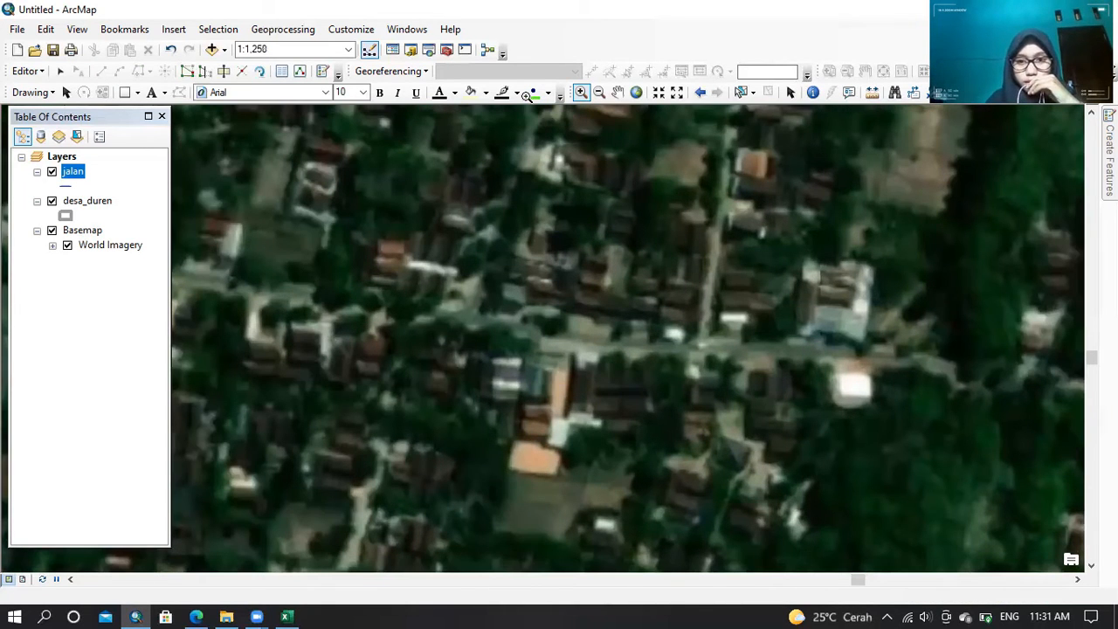
pyautogui.click(617, 92)
pyautogui.click(598, 298)
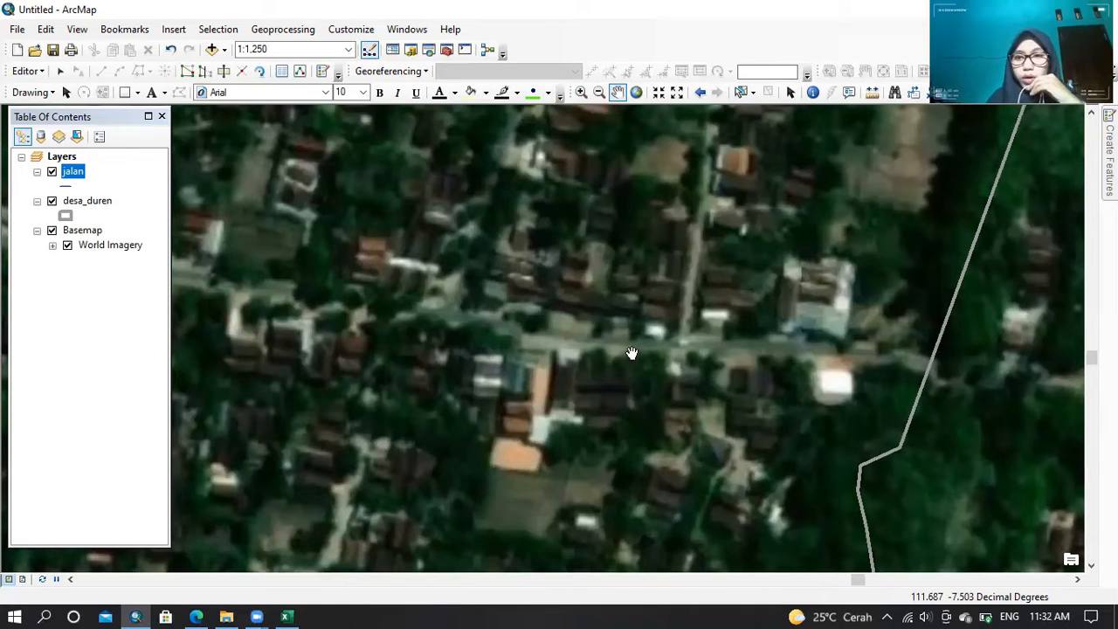
pyautogui.click(1109, 159)
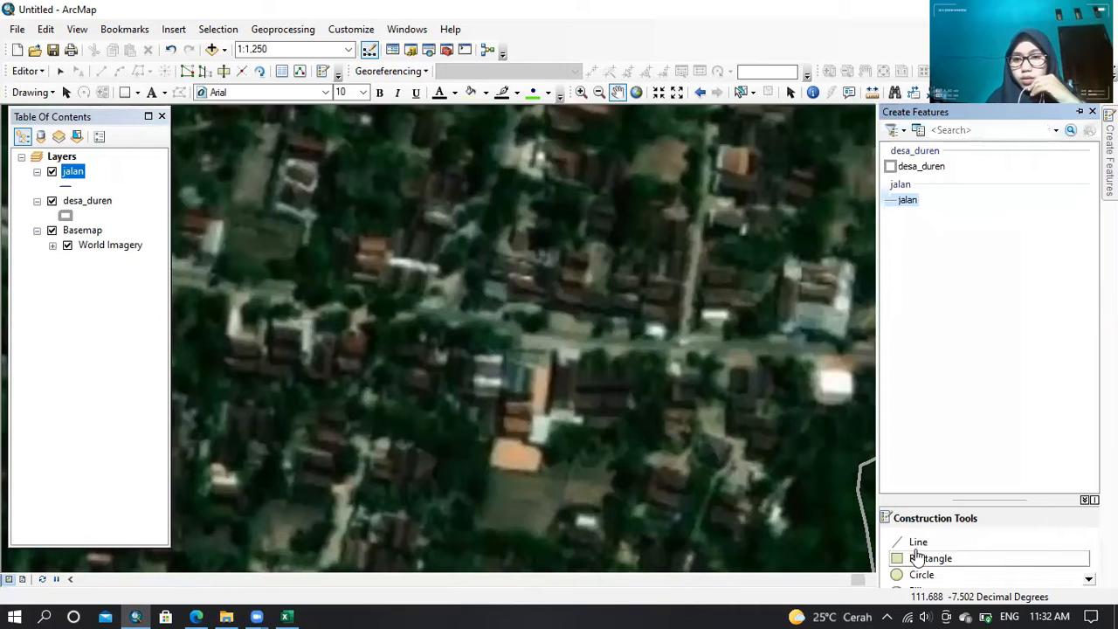
pyautogui.click(919, 547)
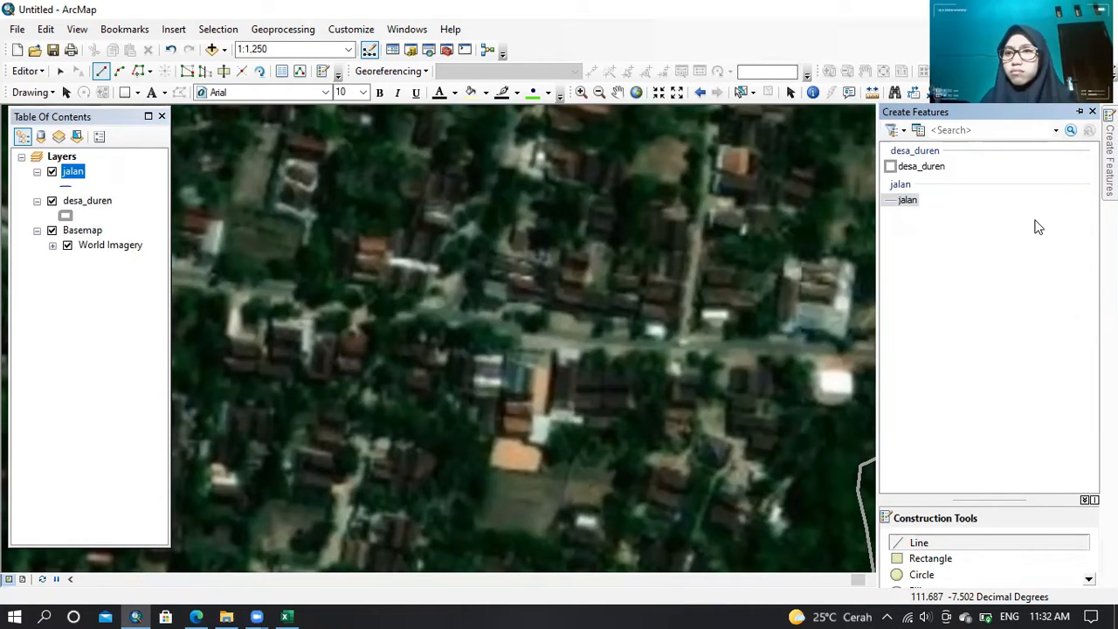
pyautogui.click(1081, 113)
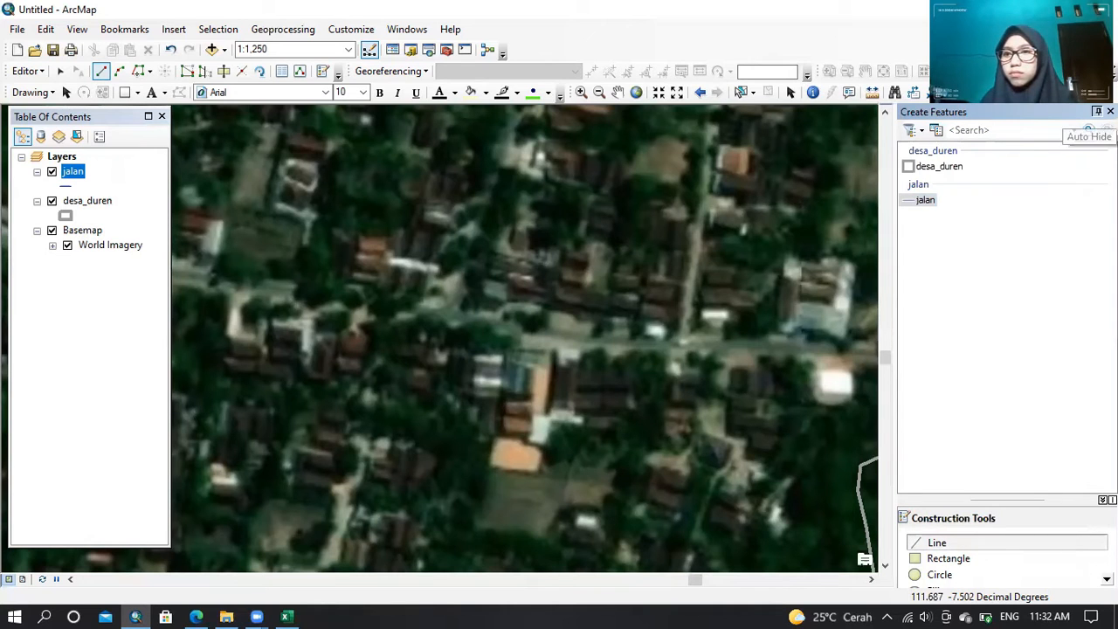
pyautogui.click(1097, 112)
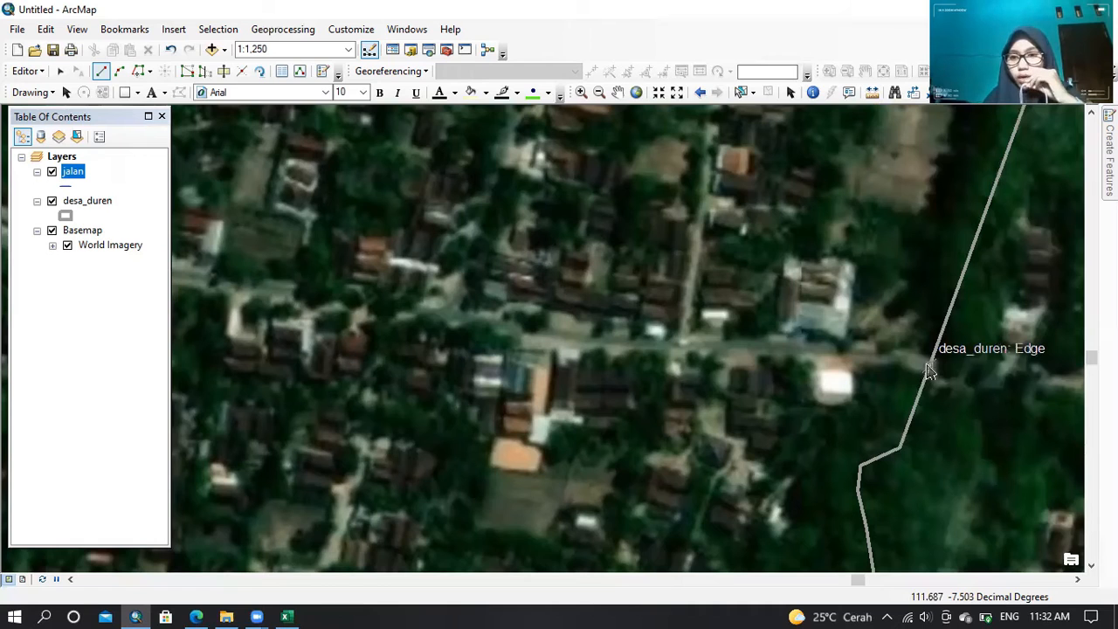
# - Digitize the main road as a jalan line, starting on the eastern desa_duren boundary and following the road west, and finish the sketch
pyautogui.click(931, 365)
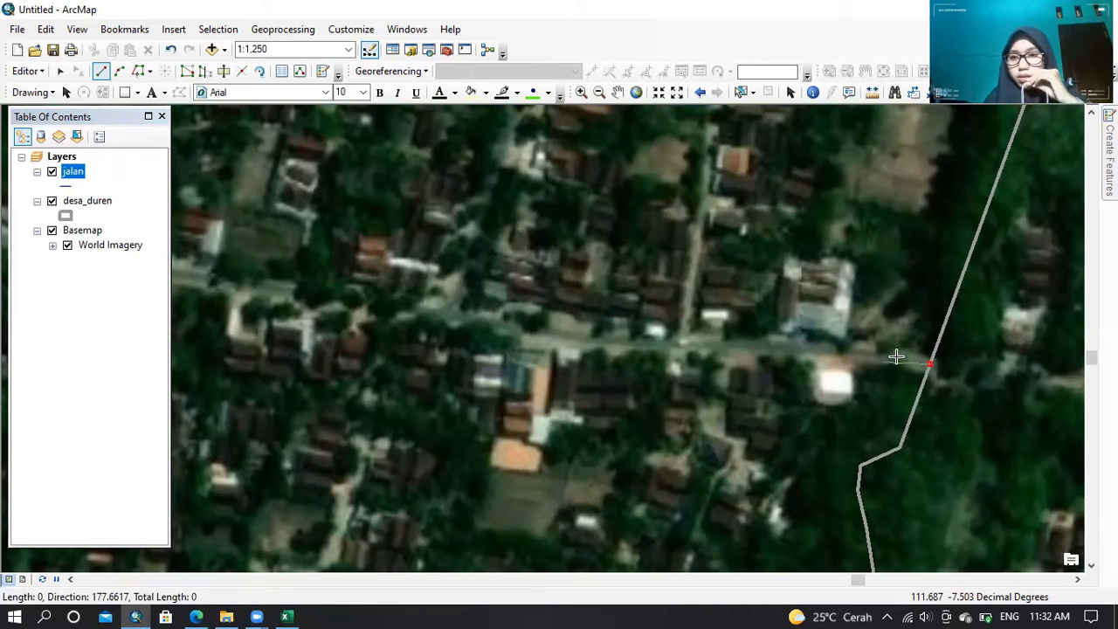
pyautogui.click(897, 357)
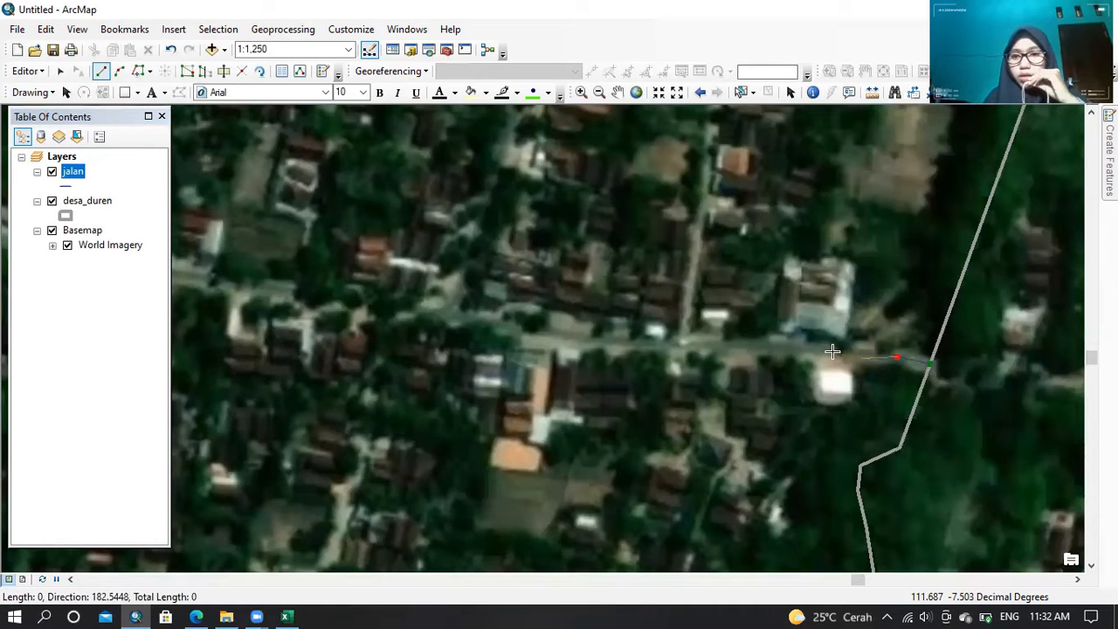
pyautogui.click(765, 348)
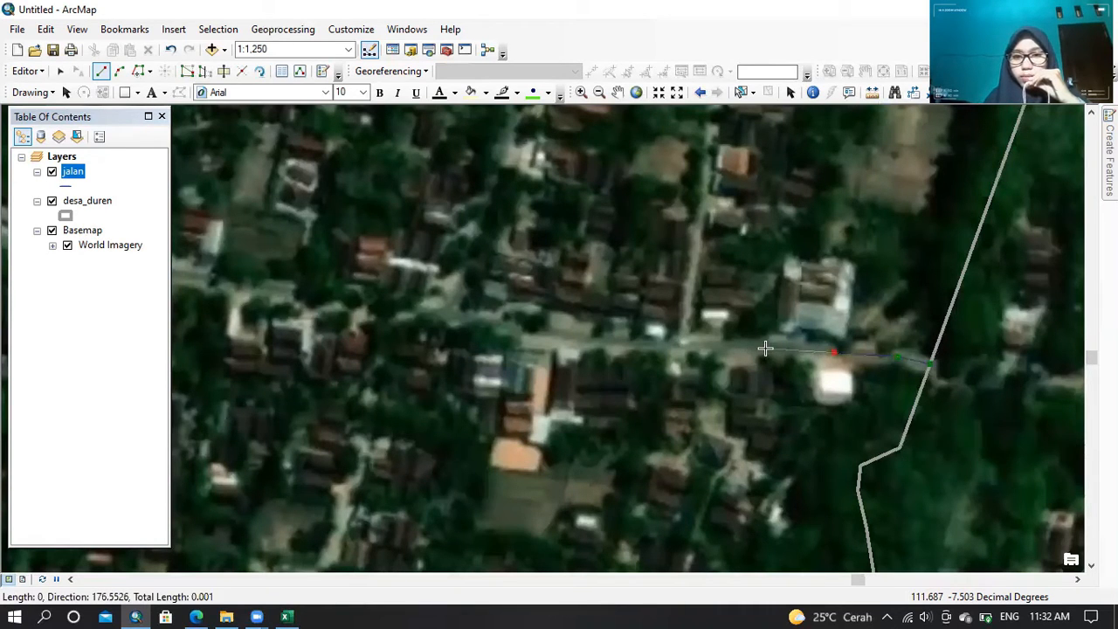
pyautogui.click(706, 346)
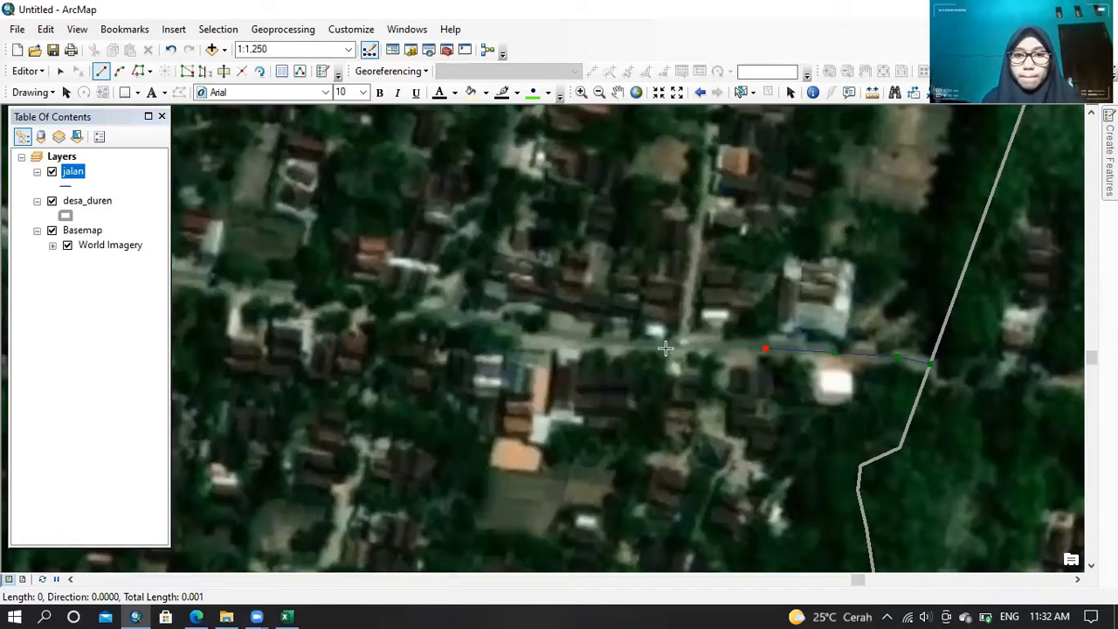
pyautogui.click(594, 344)
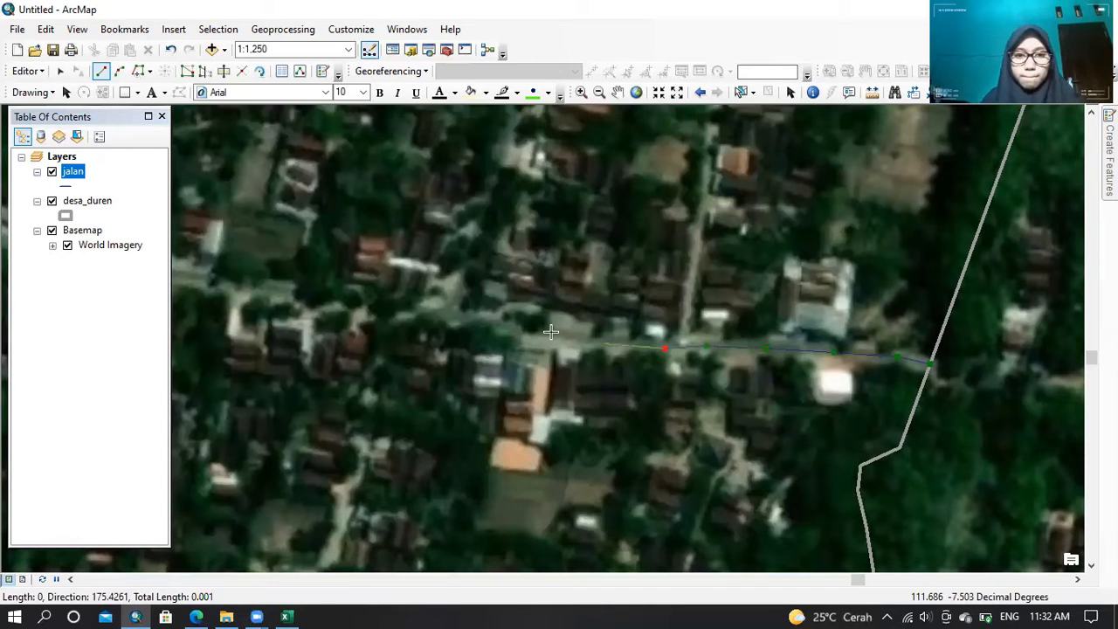
pyautogui.click(513, 329)
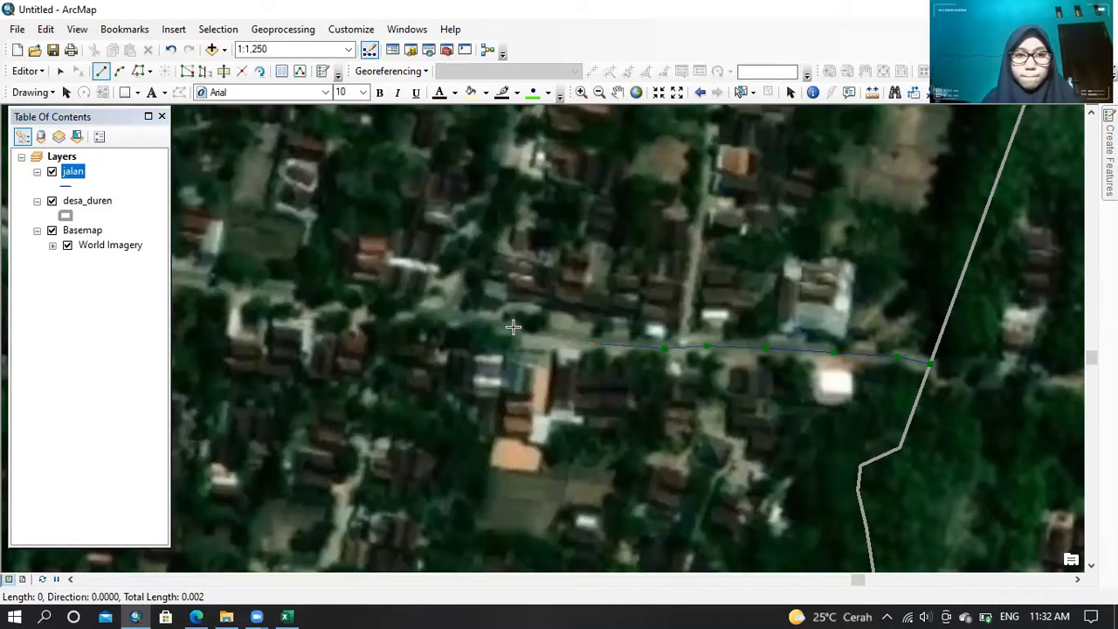
pyautogui.click(453, 318)
pyautogui.click(428, 313)
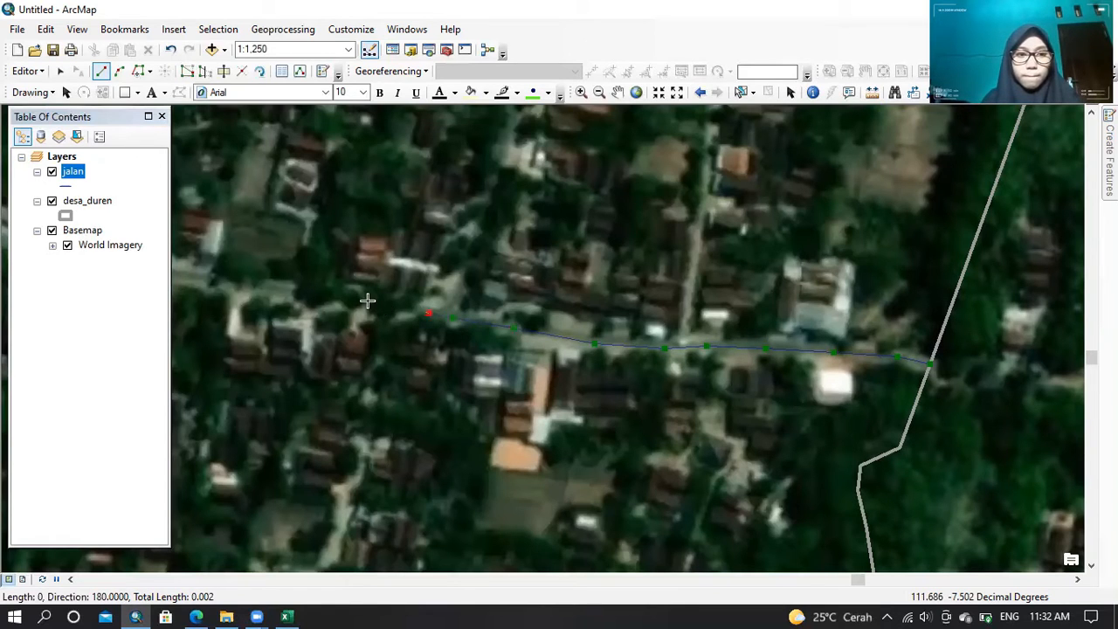
pyautogui.click(363, 300)
pyautogui.click(265, 287)
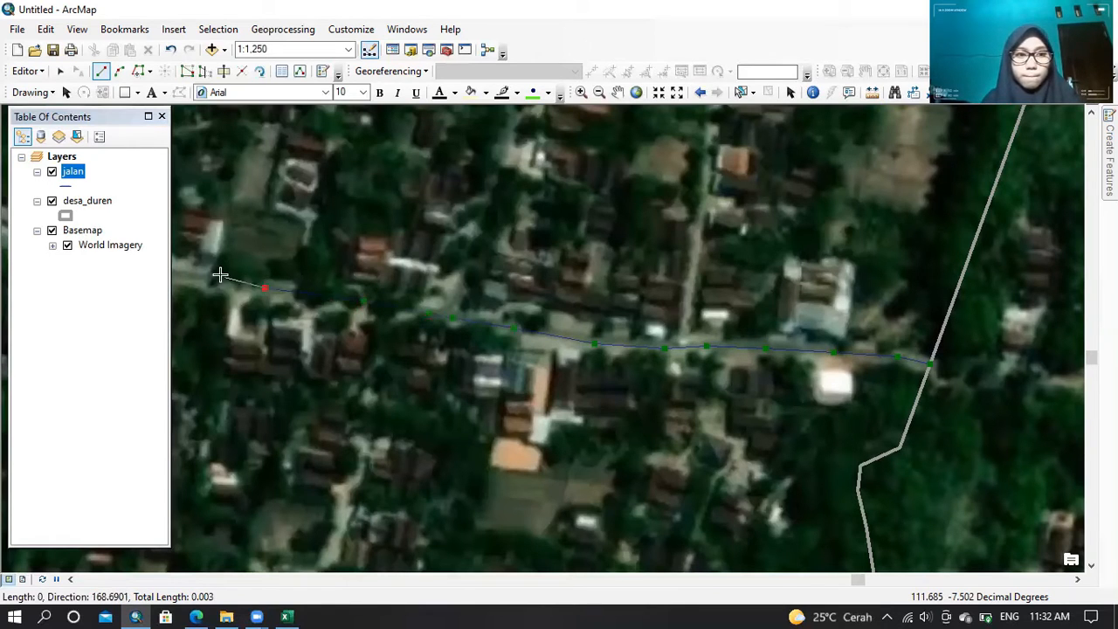
pyautogui.doubleClick(175, 272)
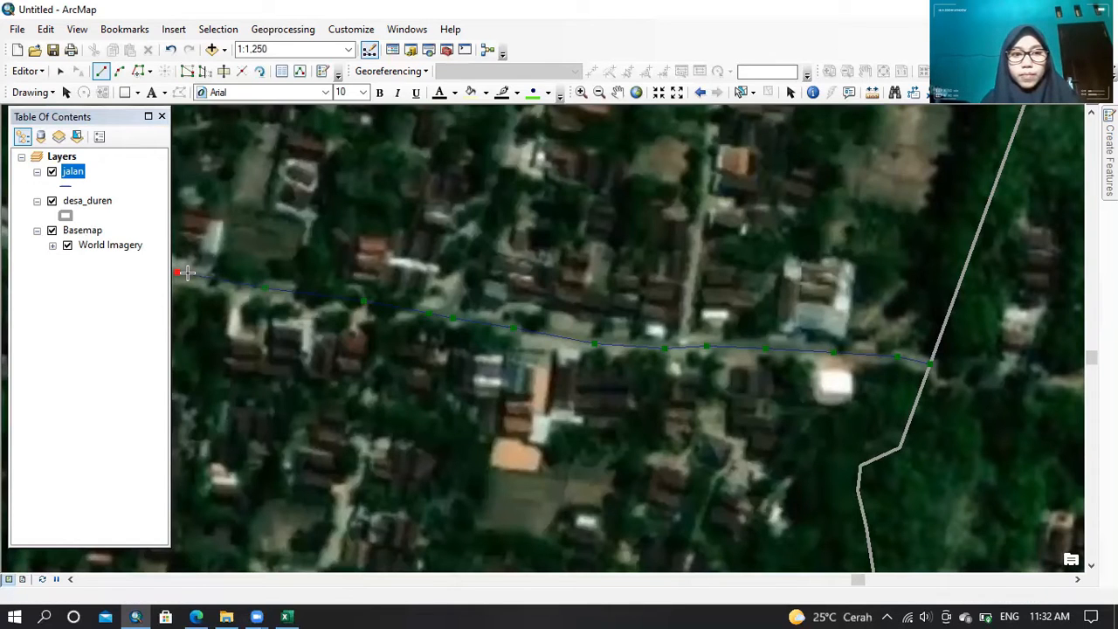
pyautogui.rightClick(188, 274)
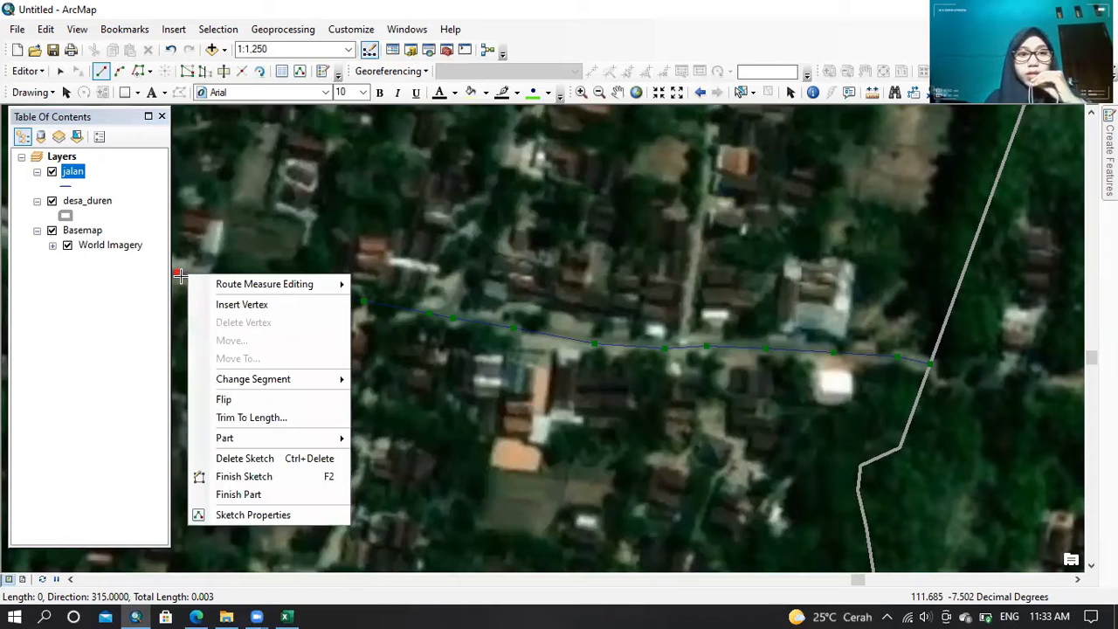
pyautogui.click(276, 479)
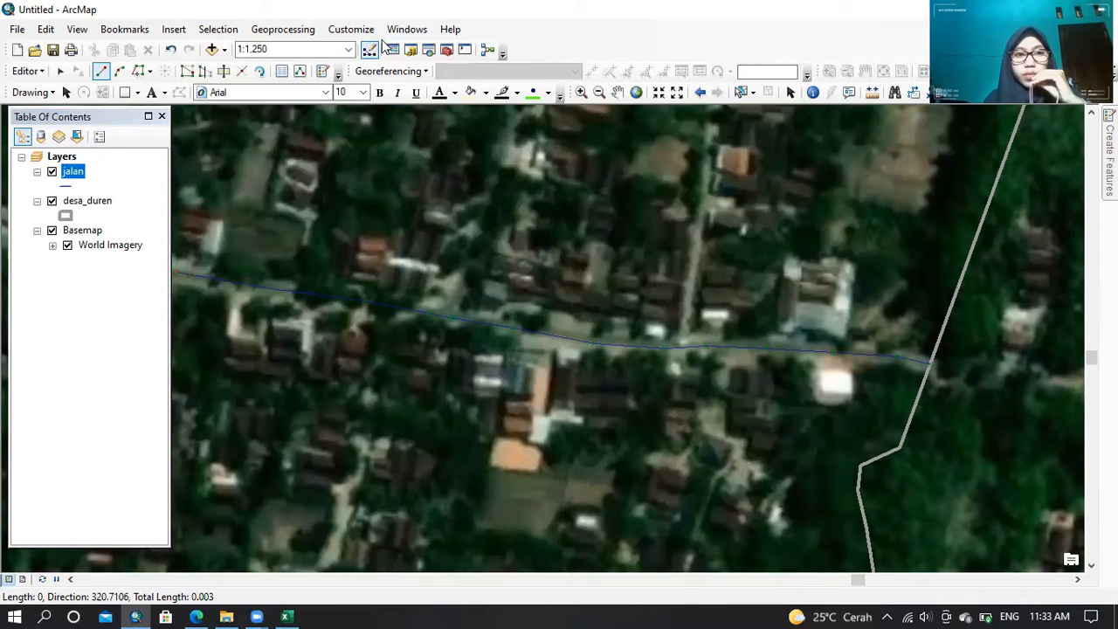
# - Digitize a second jalan line westward from the first line's western endpoint along the main road, and finish the sketch
pyautogui.click(617, 93)
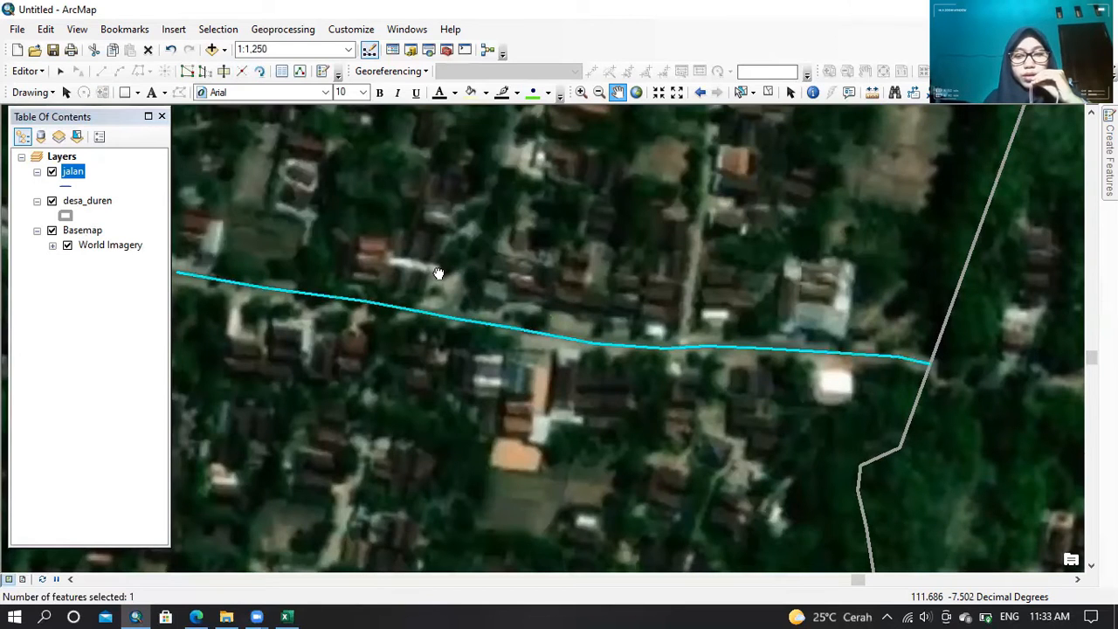
pyautogui.moveTo(438, 274); pyautogui.dragTo(620, 315)
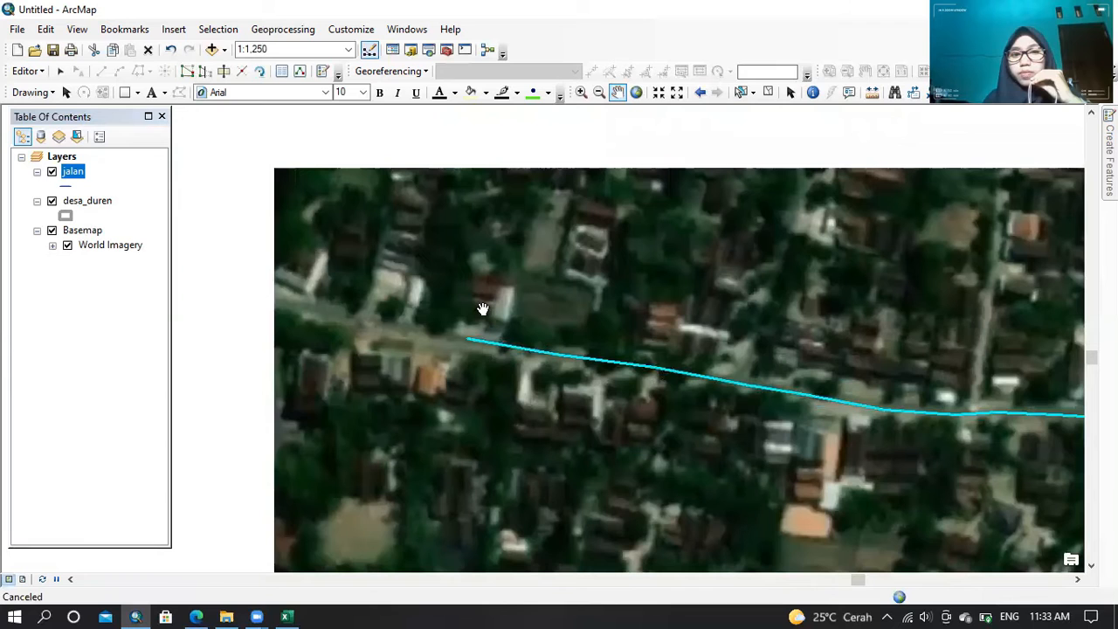
pyautogui.moveTo(504, 290); pyautogui.dragTo(525, 277)
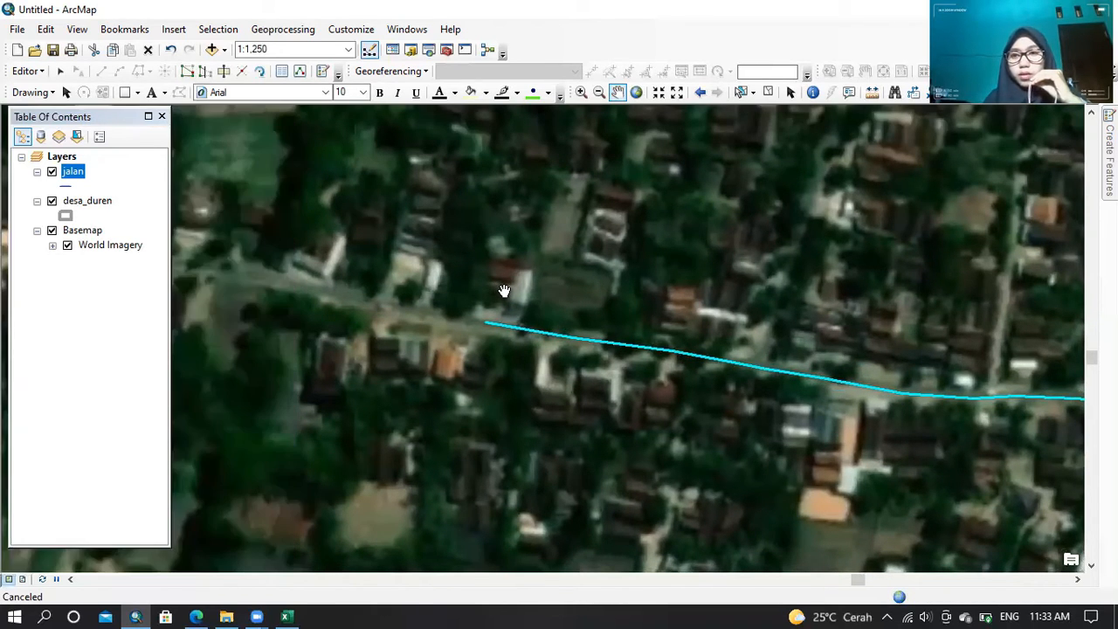
pyautogui.moveTo(1109, 157)
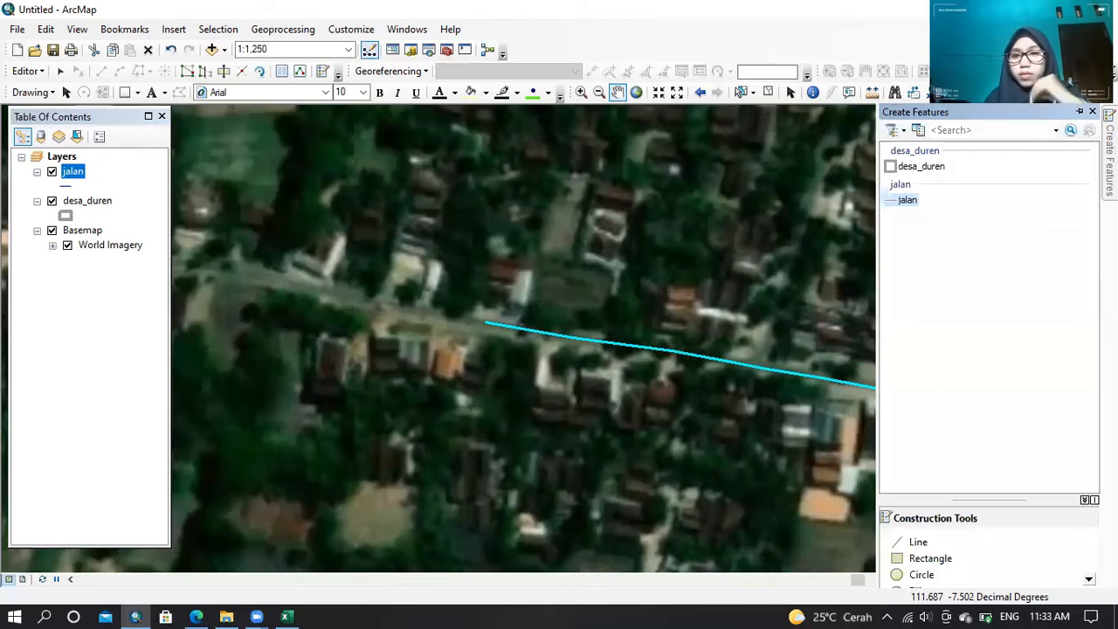
pyautogui.click(905, 543)
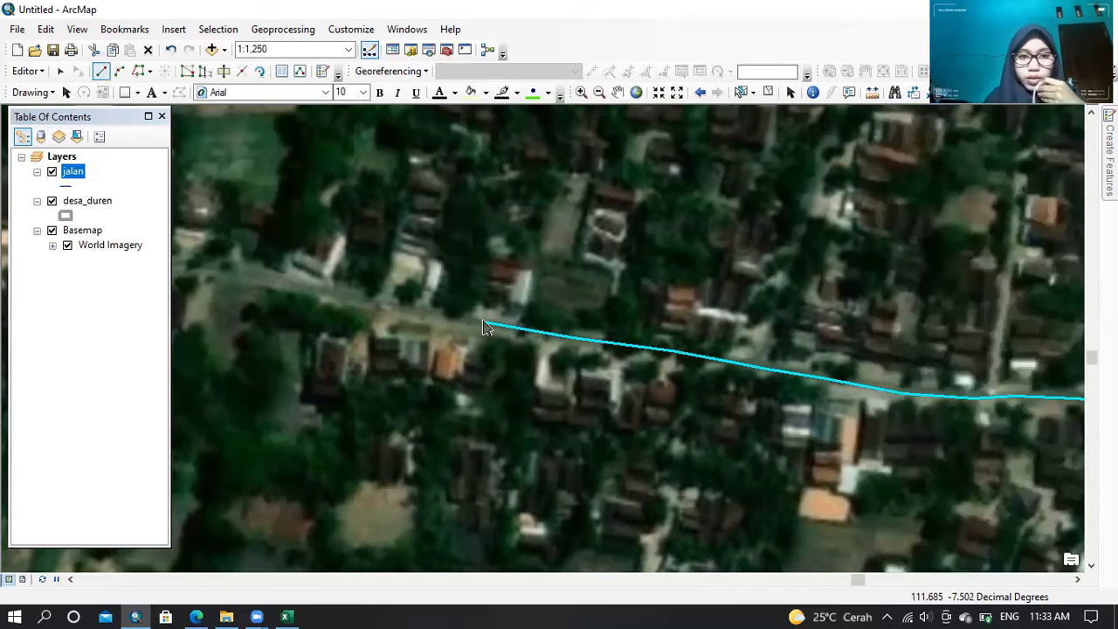
pyautogui.click(485, 323)
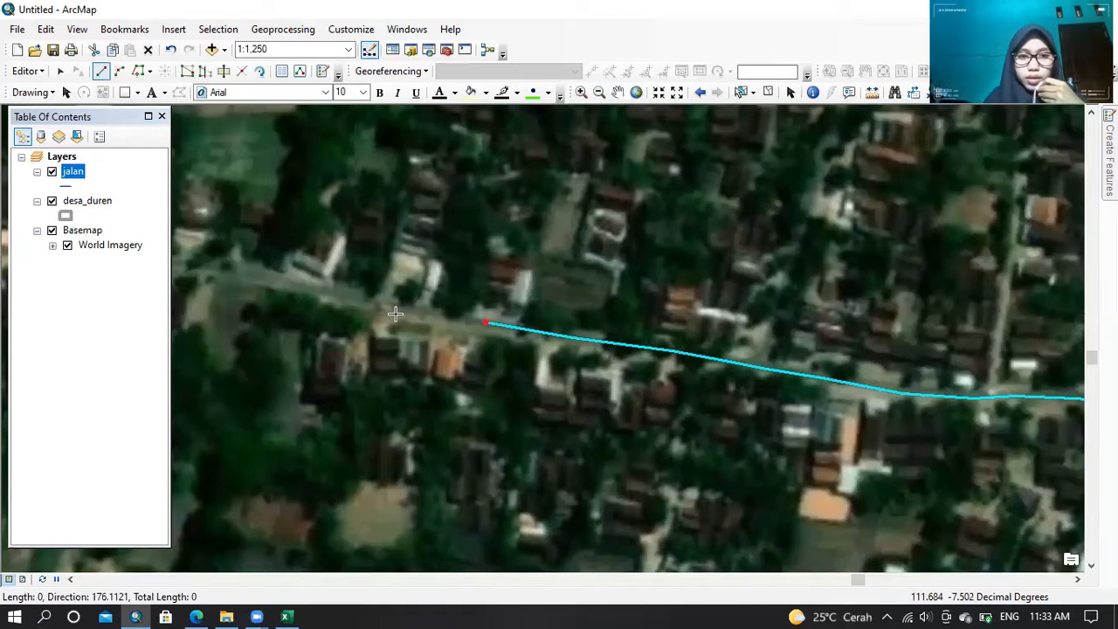
pyautogui.click(309, 287)
pyautogui.click(213, 270)
pyautogui.rightClick(183, 263)
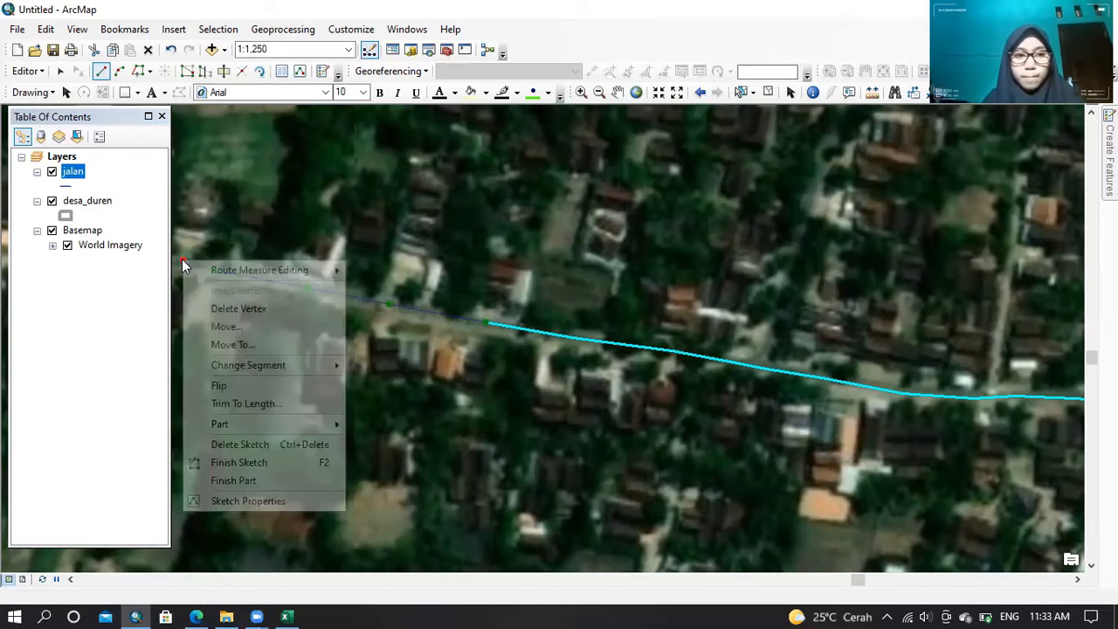
pyautogui.click(301, 462)
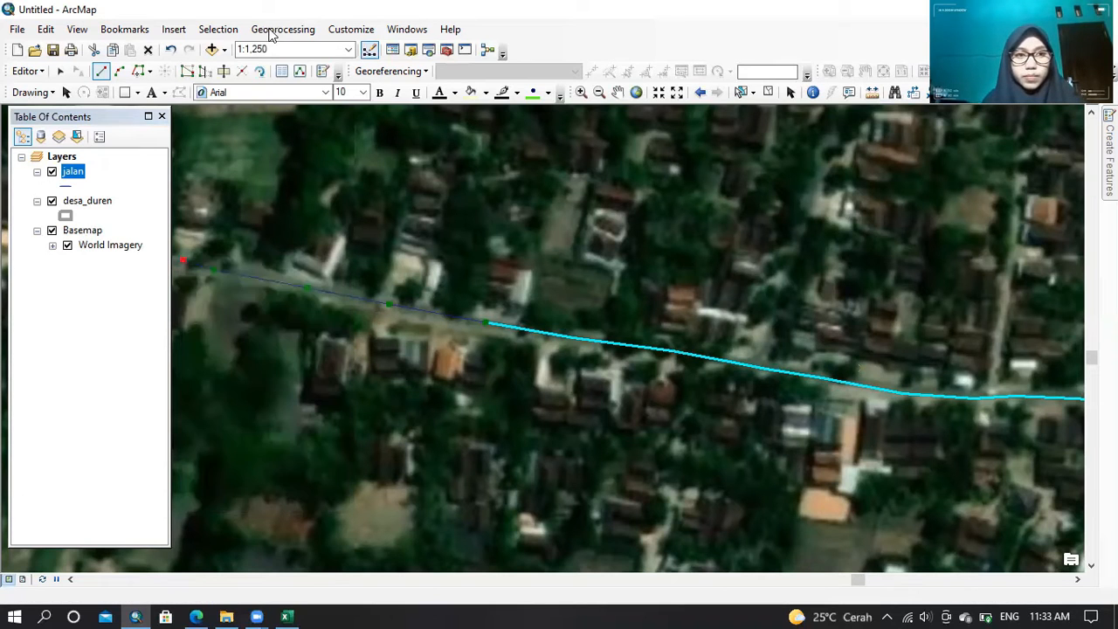
# - Continue the main road with a third jalan line from the second line's western end, following the road west, and finish the sketch
pyautogui.click(618, 92)
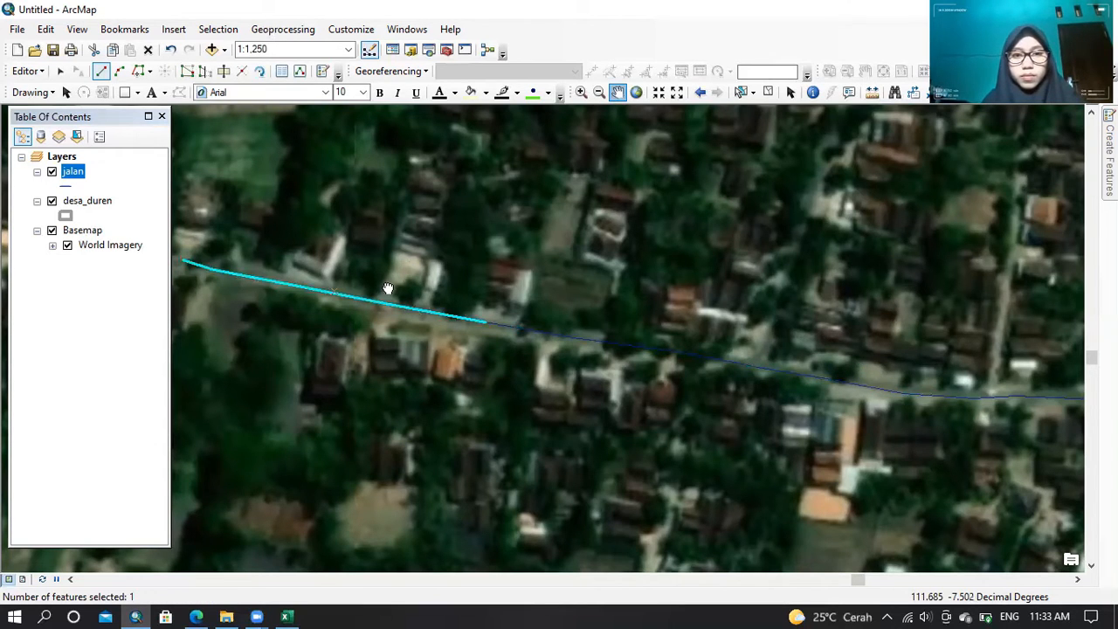
pyautogui.moveTo(397, 299); pyautogui.dragTo(791, 363)
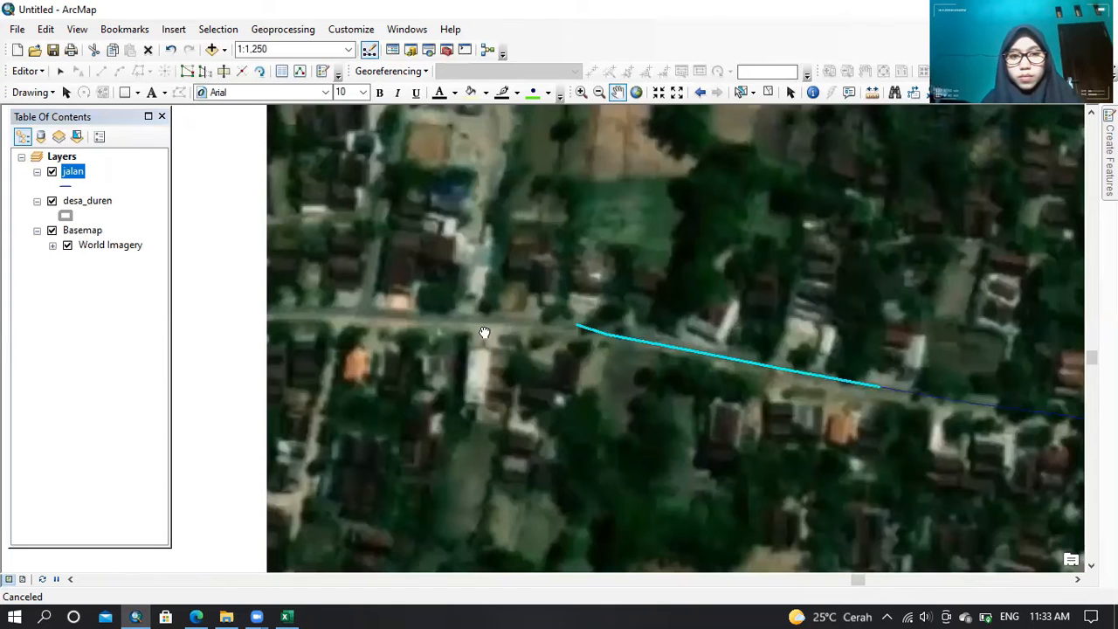
pyautogui.moveTo(517, 326); pyautogui.dragTo(624, 340)
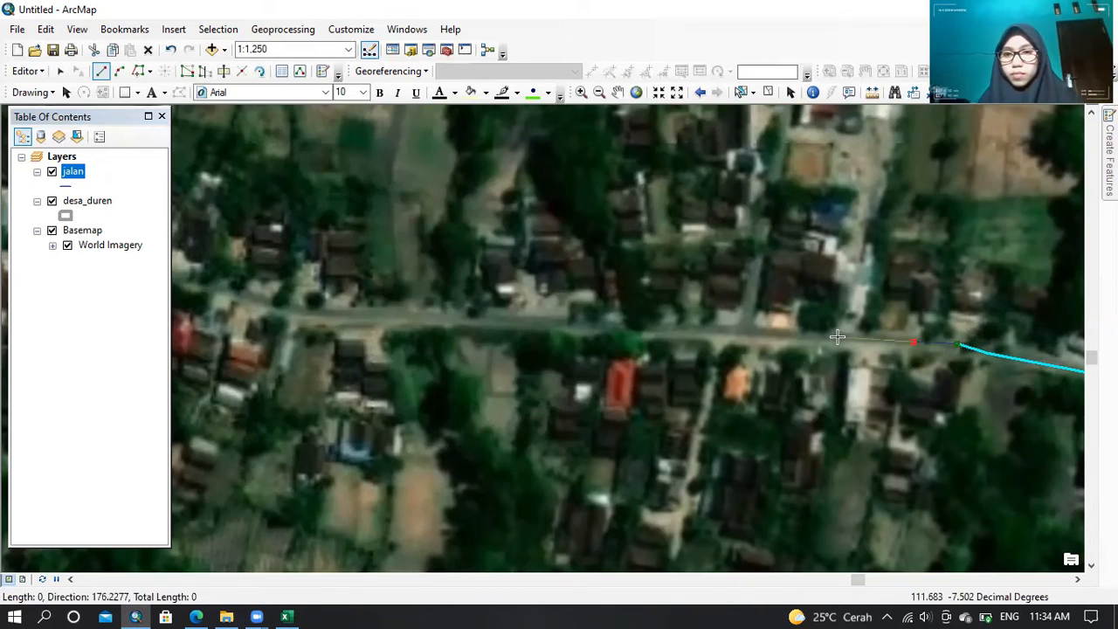
pyautogui.click(837, 337)
pyautogui.click(738, 332)
pyautogui.click(622, 326)
pyautogui.click(540, 323)
pyautogui.click(395, 314)
pyautogui.click(190, 282)
pyautogui.rightClick(191, 282)
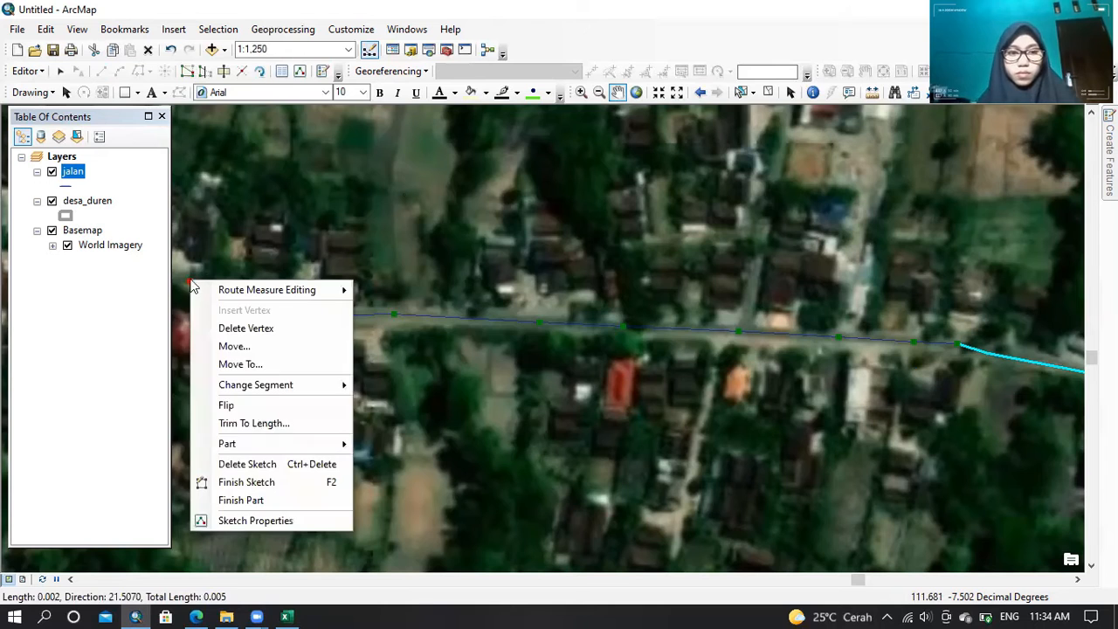
pyautogui.click(246, 482)
# - Digitize a fourth jalan line from the third line's western end, following the main road west, and finish the sketch
pyautogui.moveTo(288, 310); pyautogui.dragTo(598, 320)
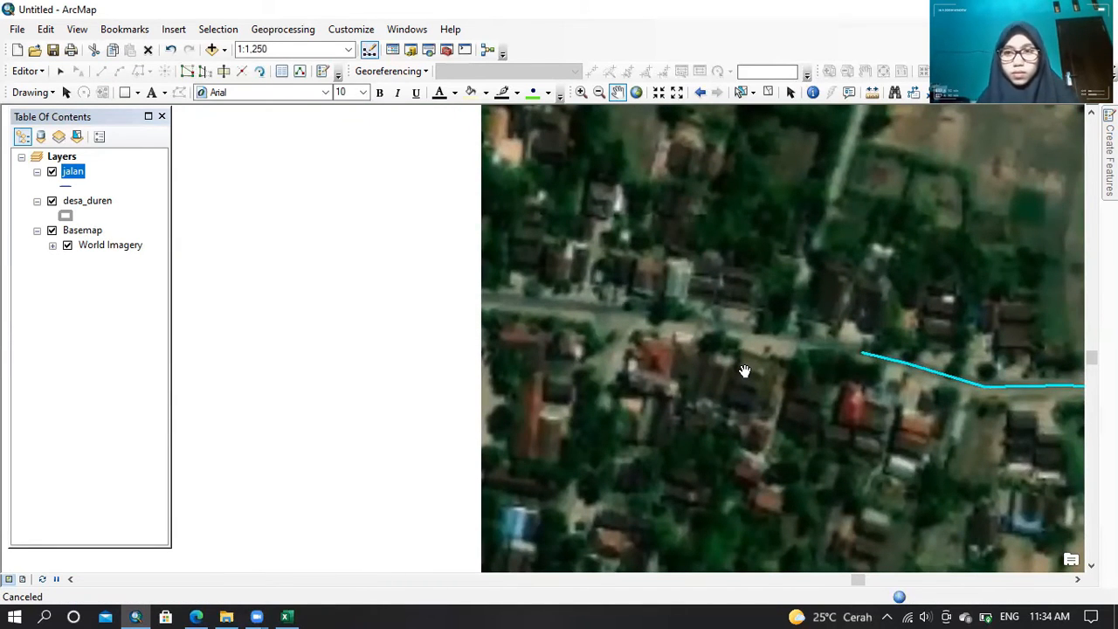
pyautogui.click(1109, 159)
pyautogui.click(905, 544)
pyautogui.click(769, 332)
pyautogui.click(641, 312)
pyautogui.click(469, 299)
pyautogui.click(326, 287)
pyautogui.click(226, 277)
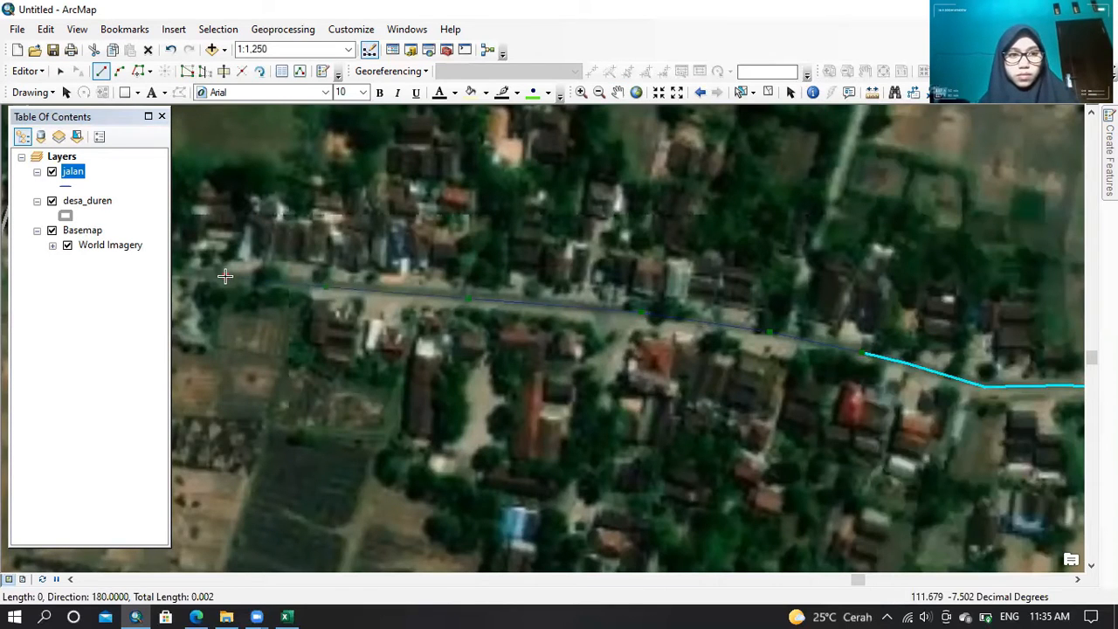
pyautogui.click(185, 271)
pyautogui.rightClick(184, 272)
pyautogui.click(280, 476)
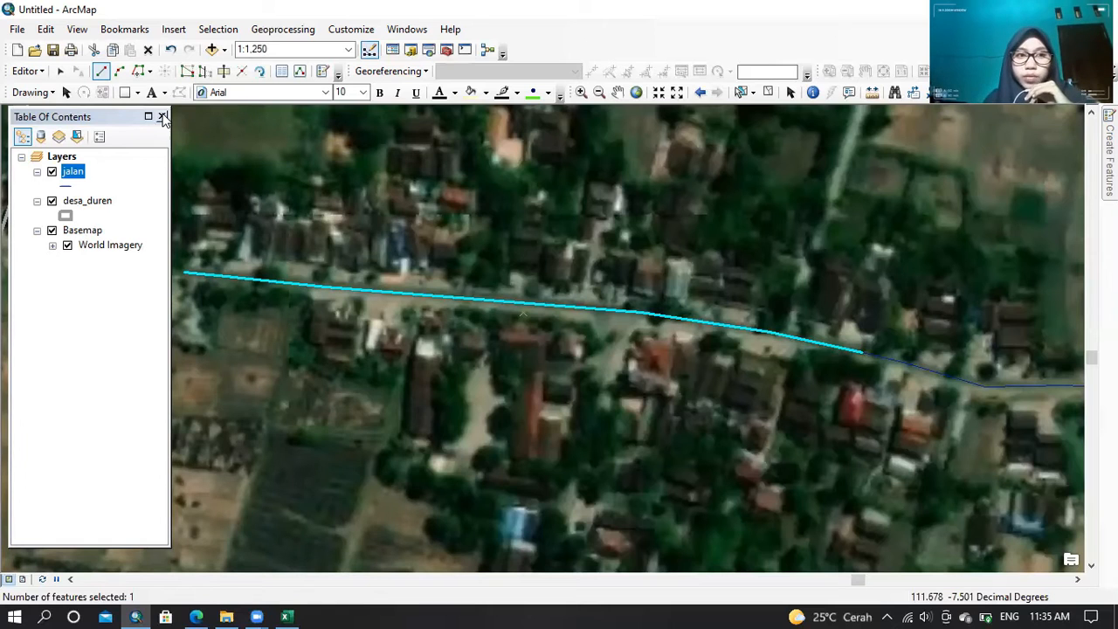
# - Hide the table of contents and digitize the last stretch of main road as a jalan line ending on the western desa_duren boundary
pyautogui.click(161, 117)
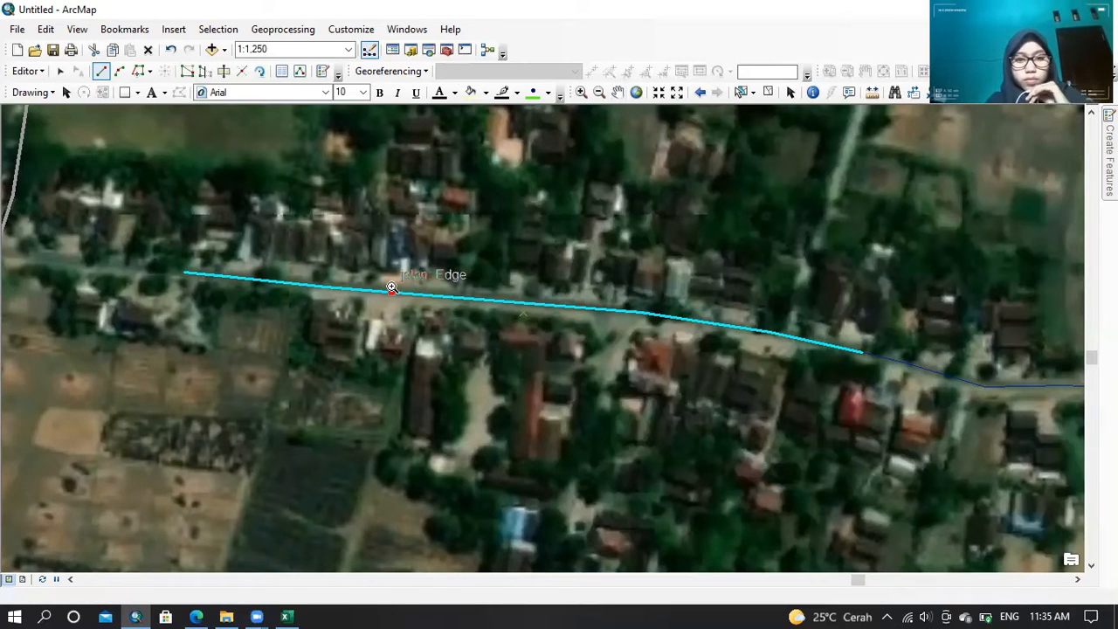
pyautogui.click(618, 93)
pyautogui.moveTo(303, 262); pyautogui.dragTo(550, 306)
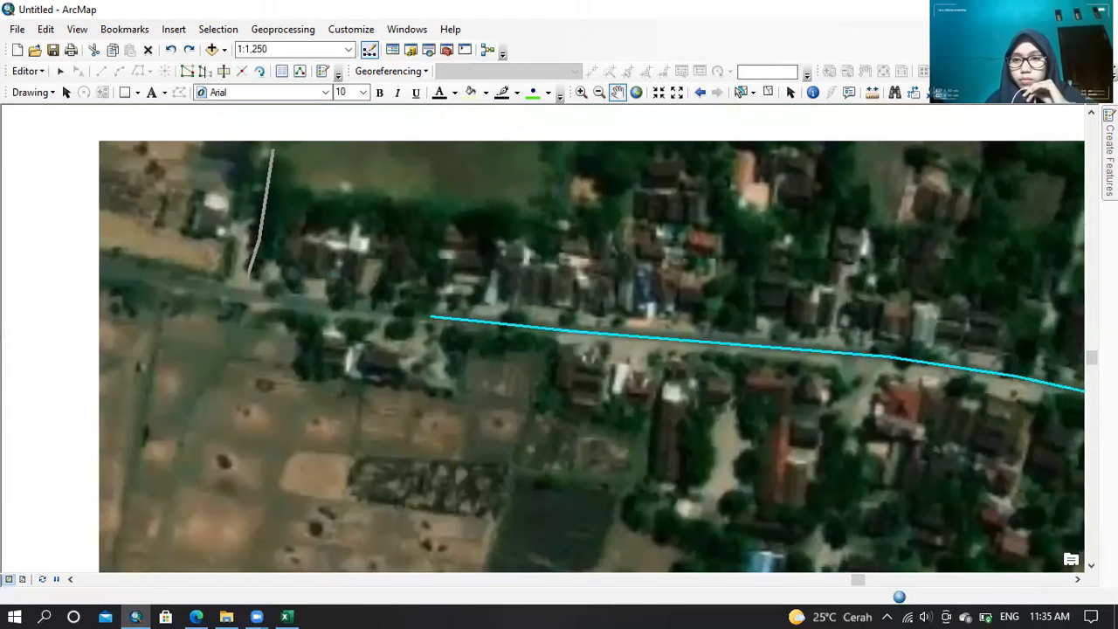
pyautogui.click(1109, 154)
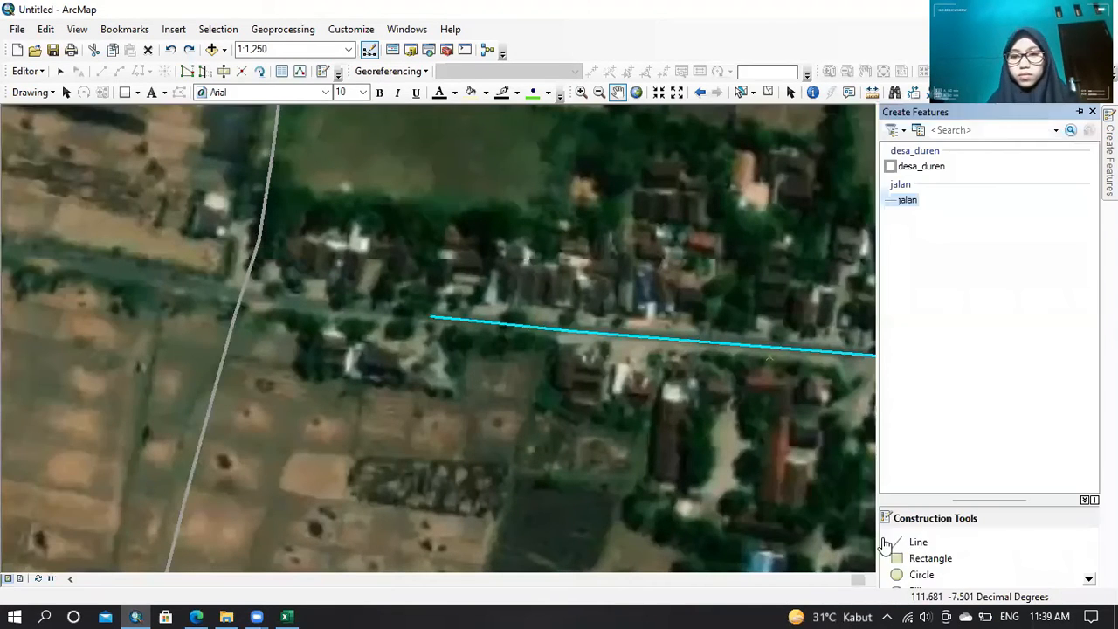
pyautogui.click(913, 543)
pyautogui.doubleClick(430, 317)
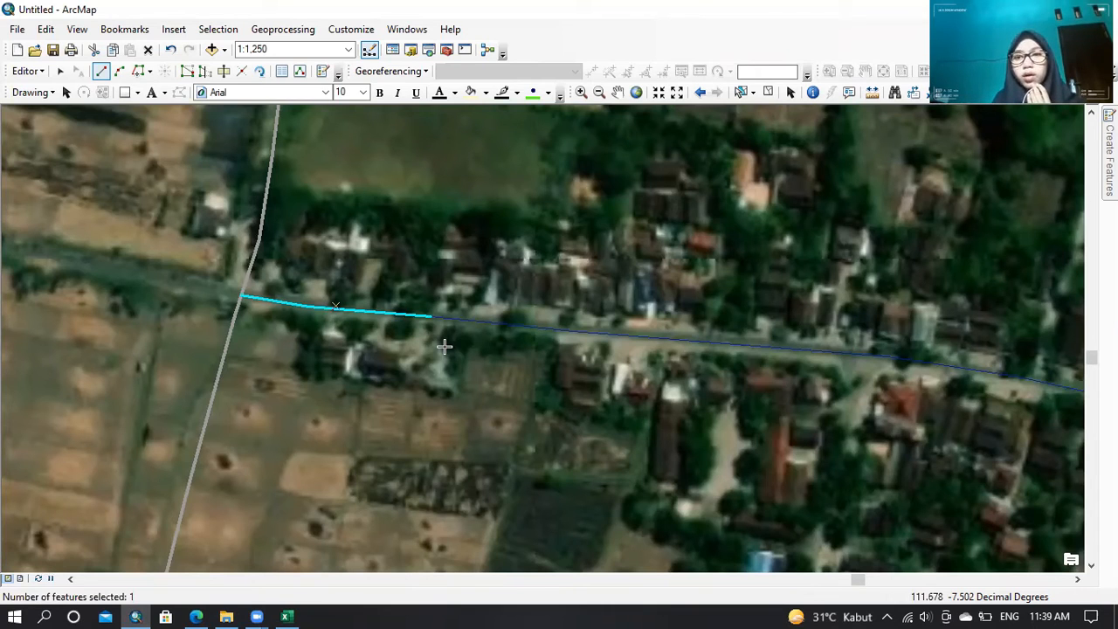
# - Save the main road edits and stop the editing session
pyautogui.click(28, 70)
pyautogui.click(61, 128)
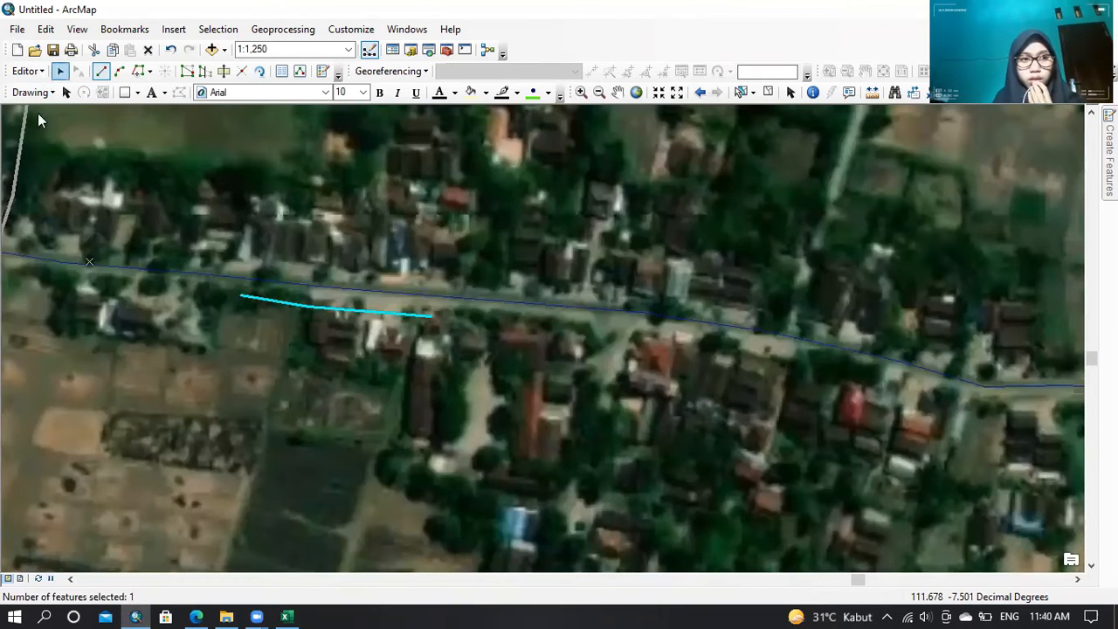
pyautogui.click(39, 73)
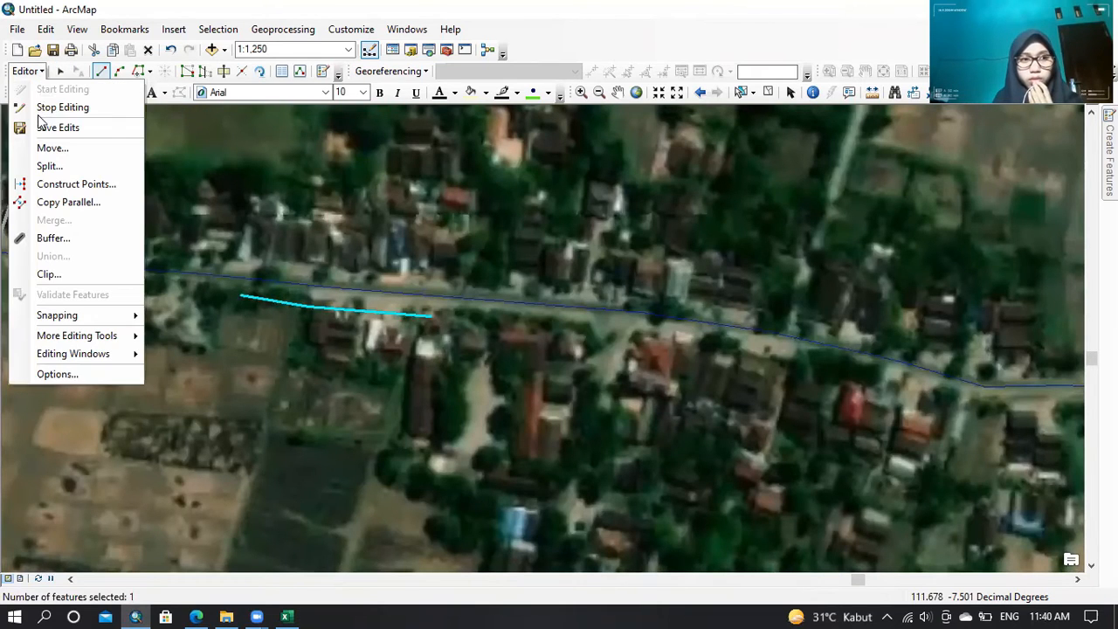
pyautogui.click(230, 366)
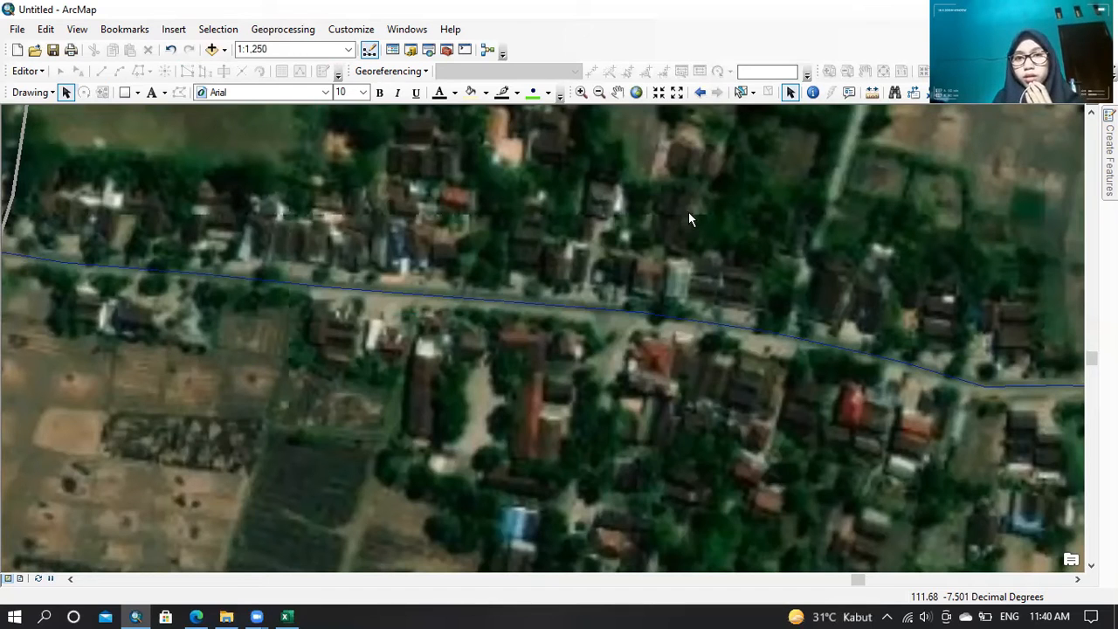
# - Start a new editing session at the side road north of the main road and choose the jalan feature template
pyautogui.click(618, 92)
pyautogui.moveTo(674, 315); pyautogui.dragTo(407, 491)
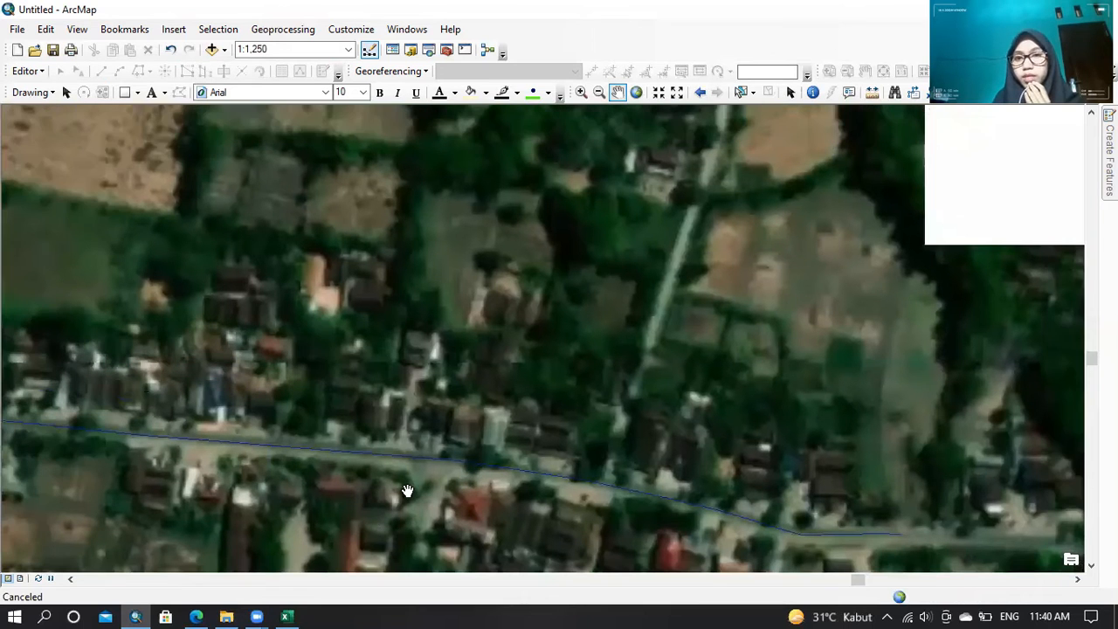
pyautogui.moveTo(560, 474); pyautogui.dragTo(487, 537)
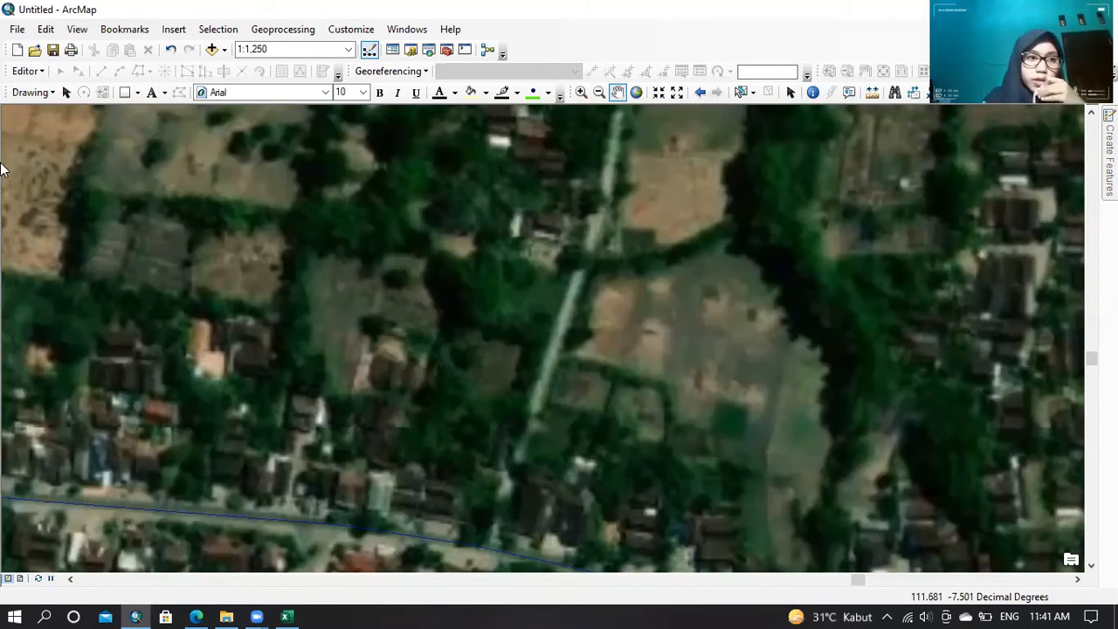
pyautogui.click(40, 71)
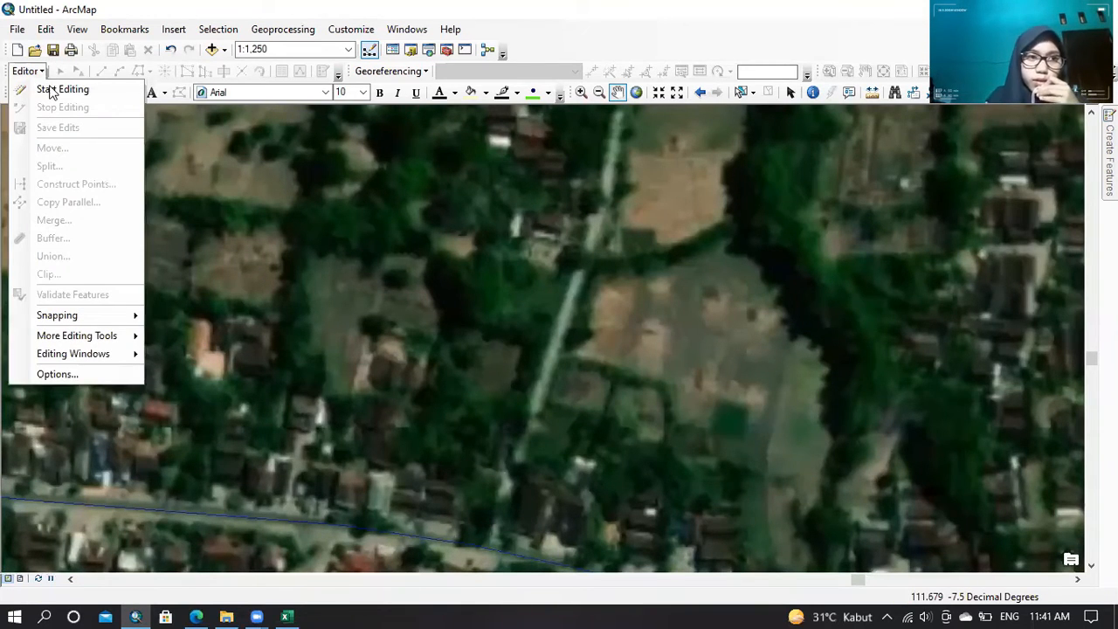
pyautogui.press('Return')
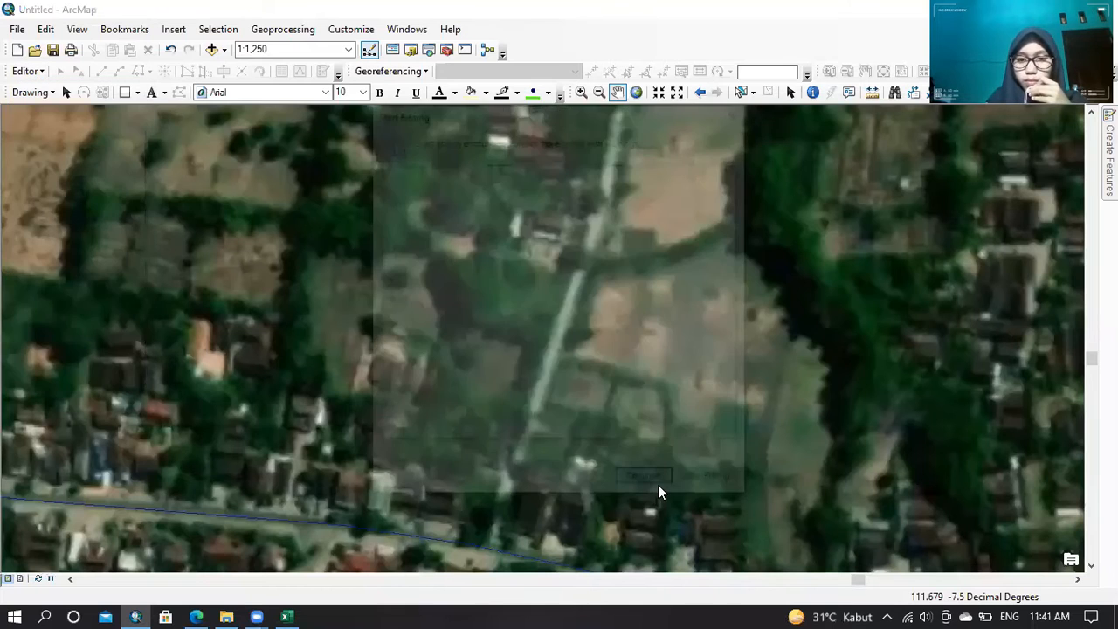
pyautogui.click(646, 480)
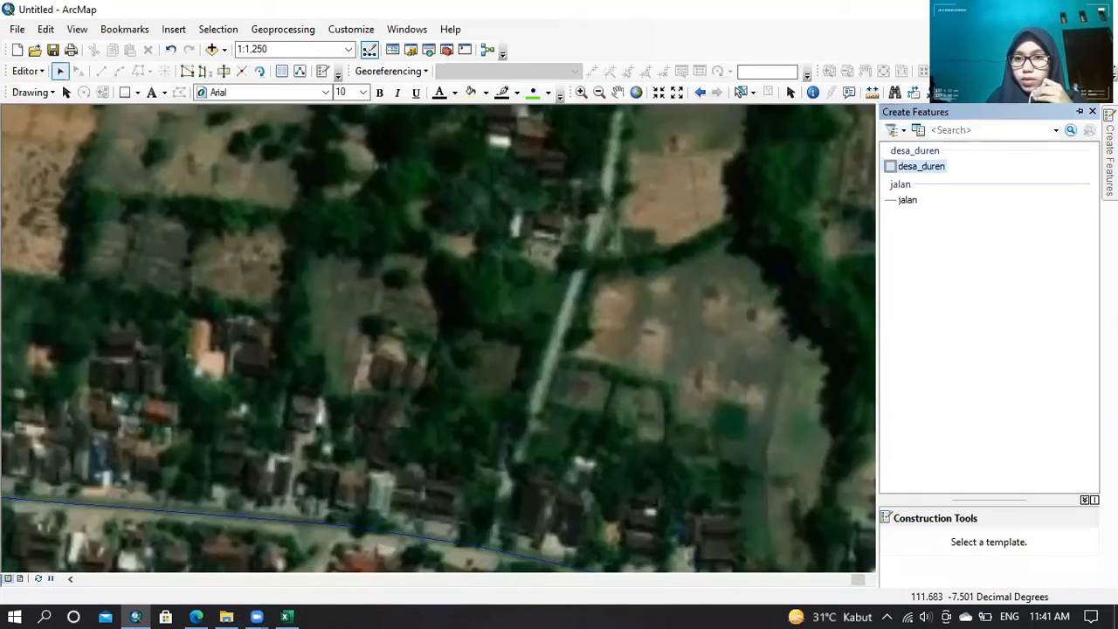
pyautogui.click(909, 200)
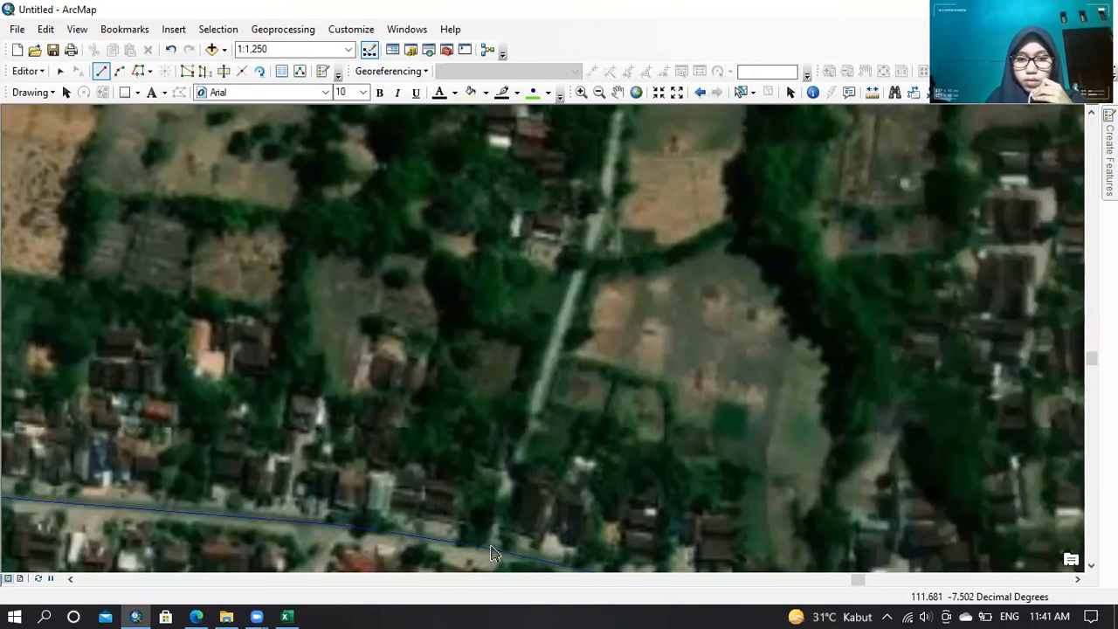
# - Digitize the side road as a jalan line, starting on the main road line and following the road north, and finish the sketch
pyautogui.click(491, 550)
pyautogui.click(499, 509)
pyautogui.click(513, 458)
pyautogui.click(533, 418)
pyautogui.click(560, 330)
pyautogui.click(594, 229)
pyautogui.click(610, 154)
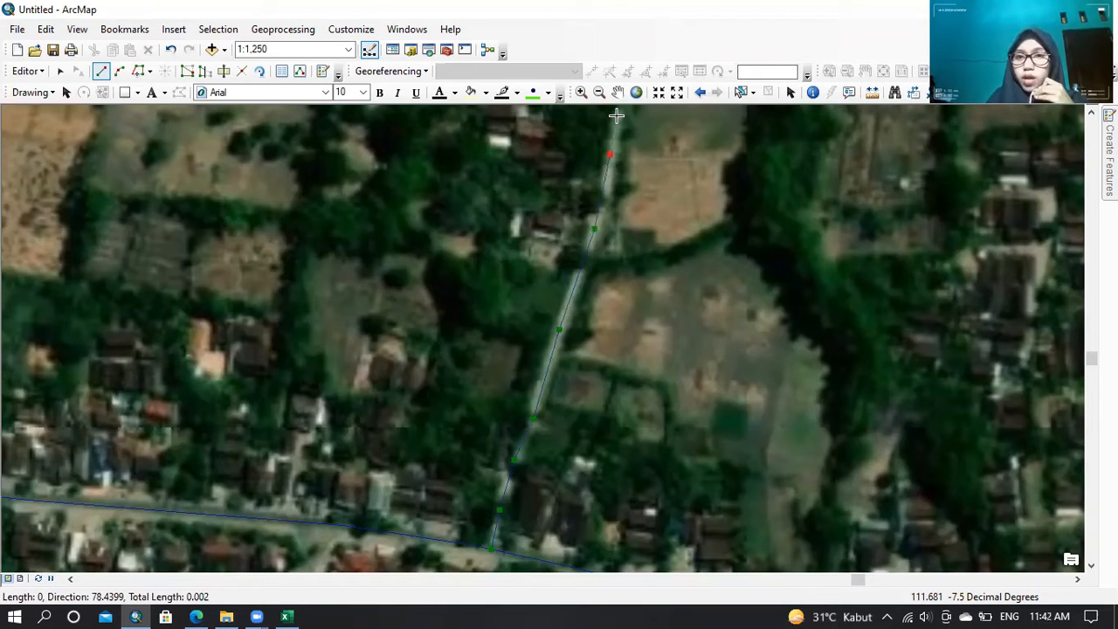
pyautogui.click(617, 116)
pyautogui.rightClick(617, 115)
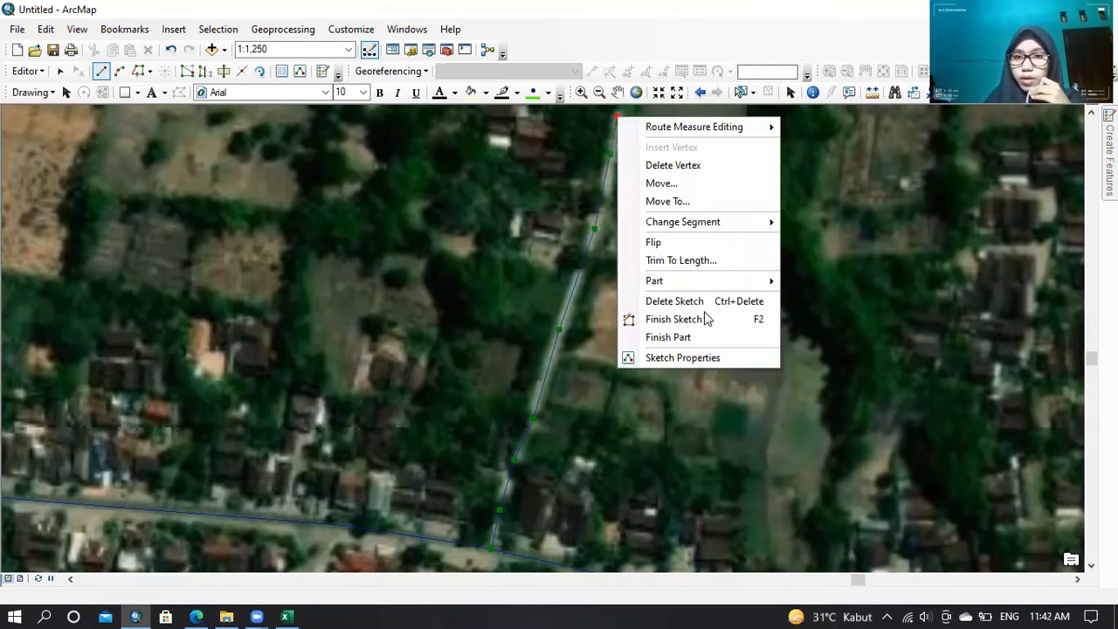
pyautogui.click(706, 319)
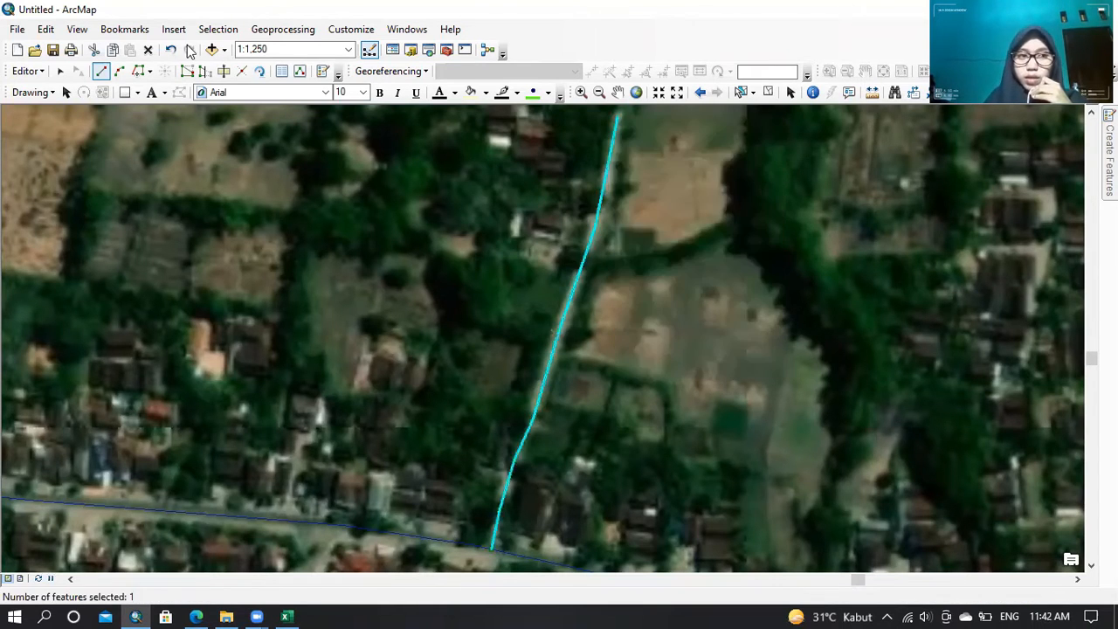
# - Save the side road edits and end editing
pyautogui.click(35, 72)
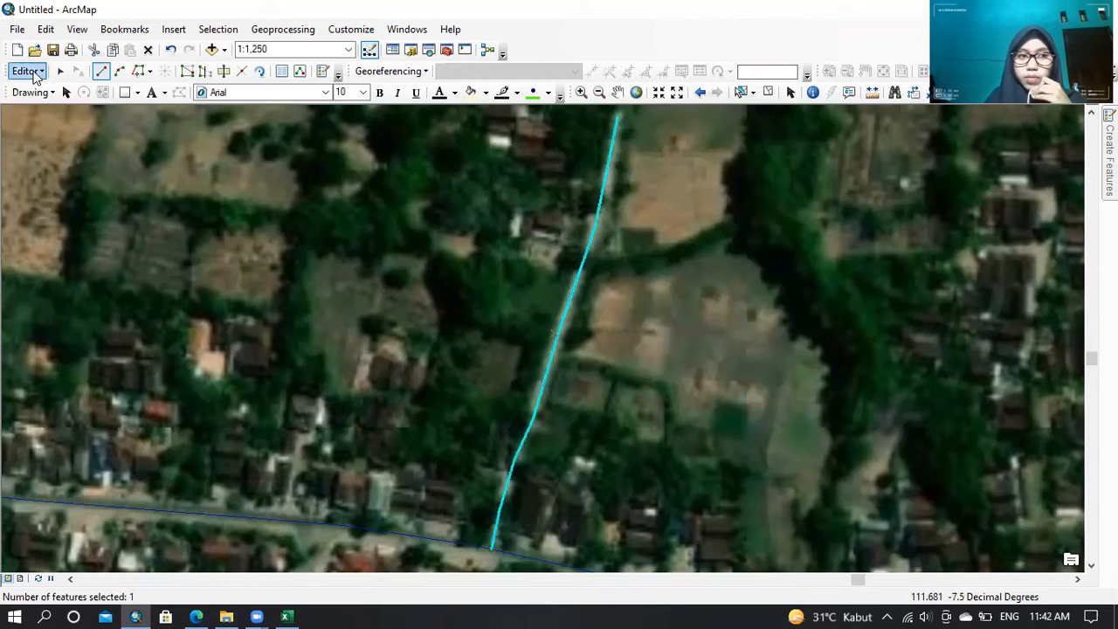
pyautogui.click(50, 123)
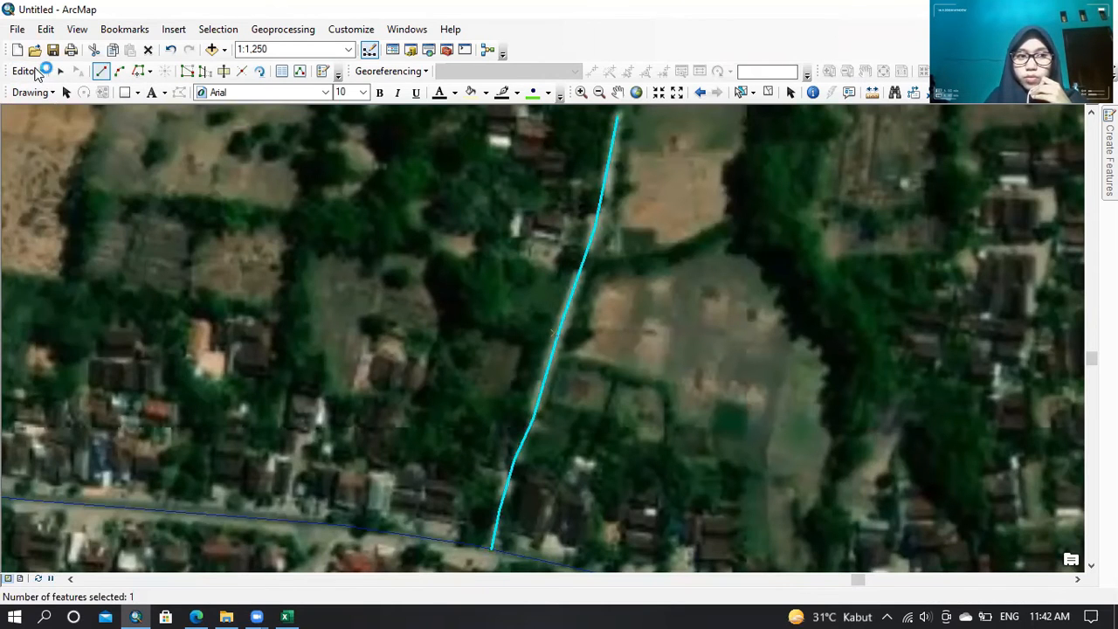
pyautogui.click(37, 73)
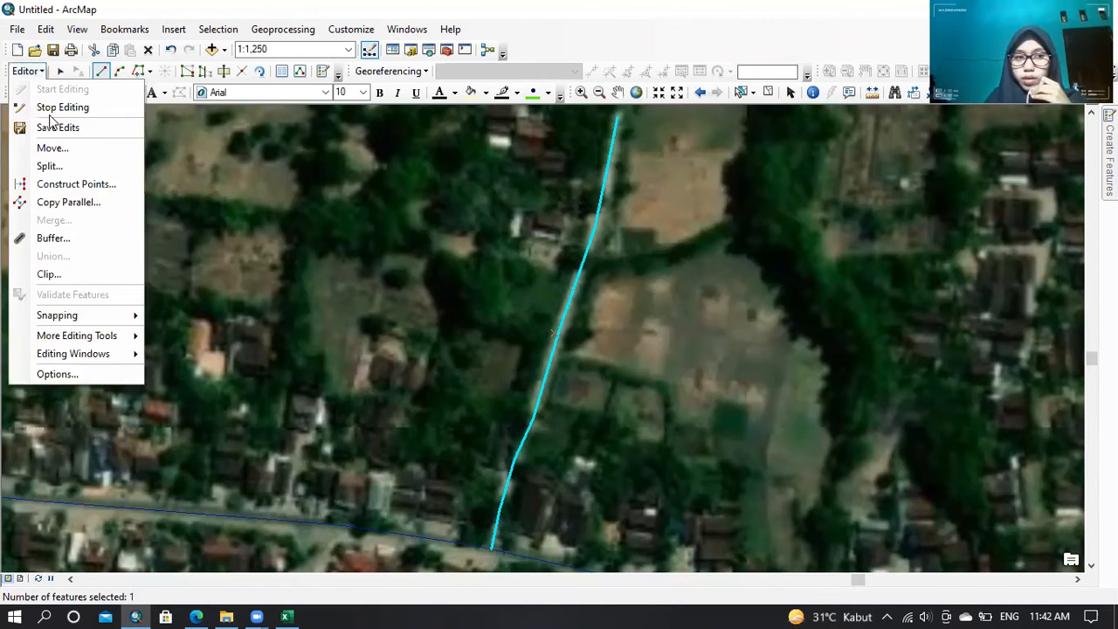
pyautogui.click(52, 107)
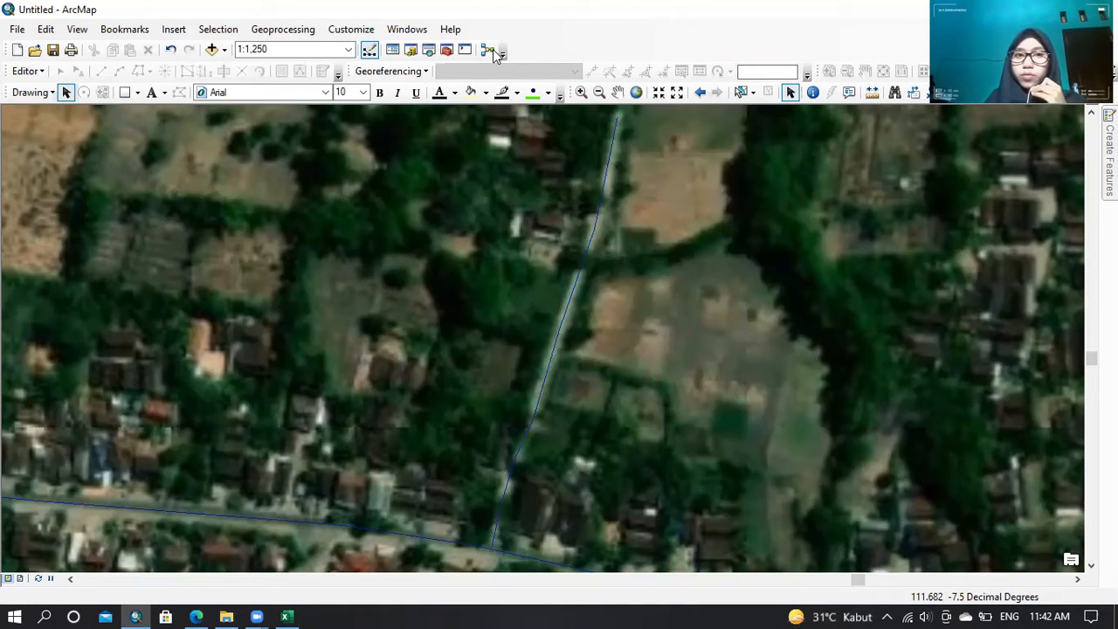
# - Show the table of contents again and open the symbol settings of the jalan layer's line
pyautogui.click(419, 33)
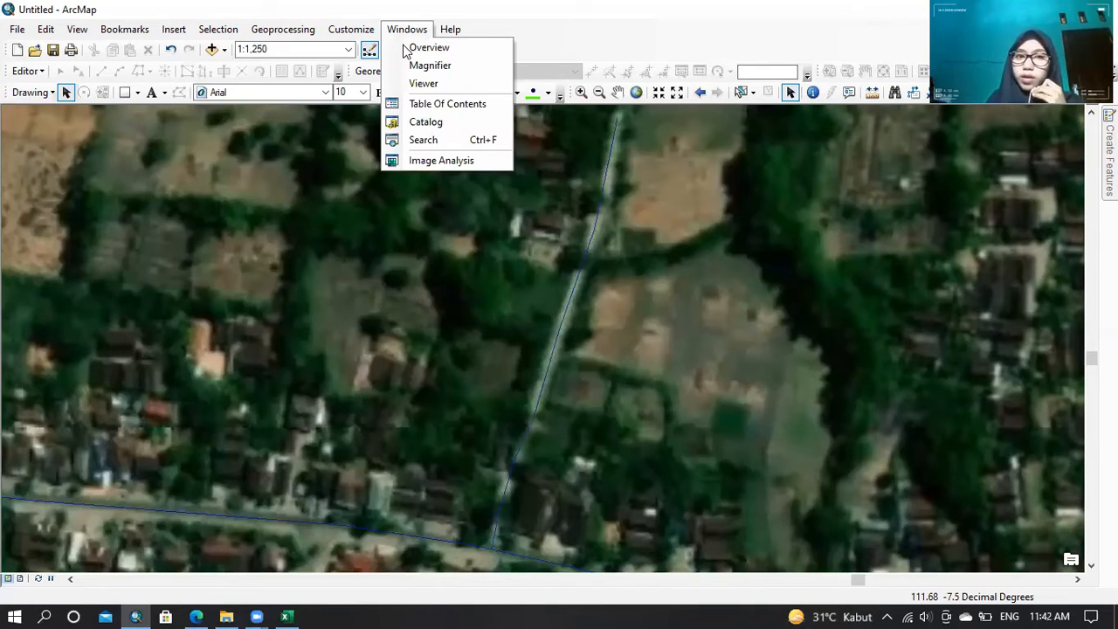
pyautogui.click(428, 104)
pyautogui.click(65, 187)
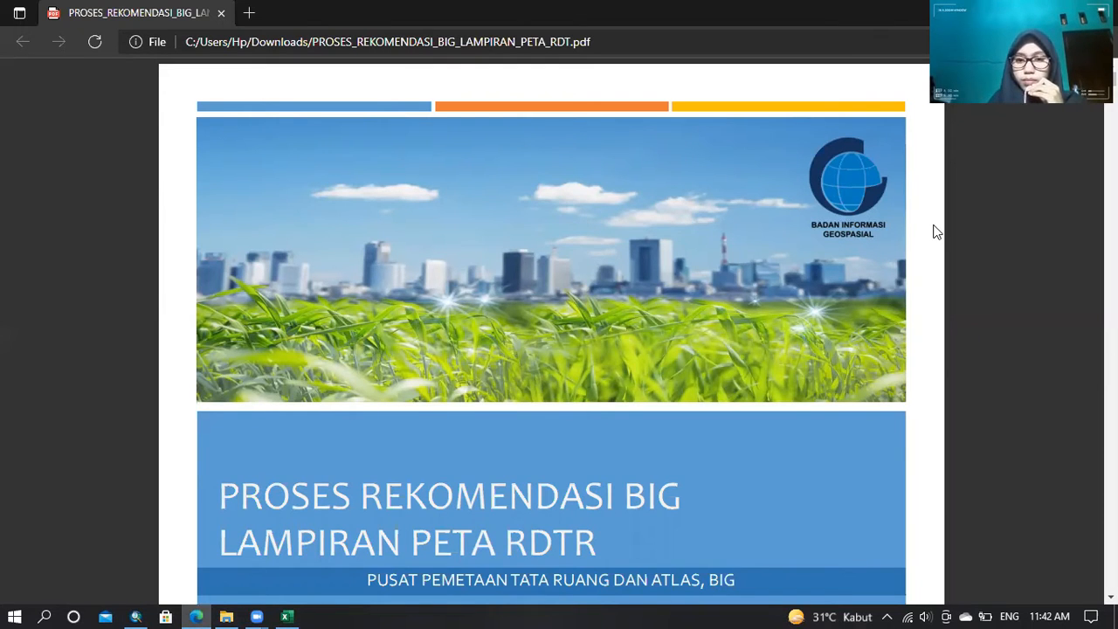
# - Look through the map symbol and notation tables in PROSES_REKOMENDASI_BIG_LAMPIRAN_PETA_RDT.pdf for the standard symbol colours
pyautogui.scroll(-2, 937, 231)
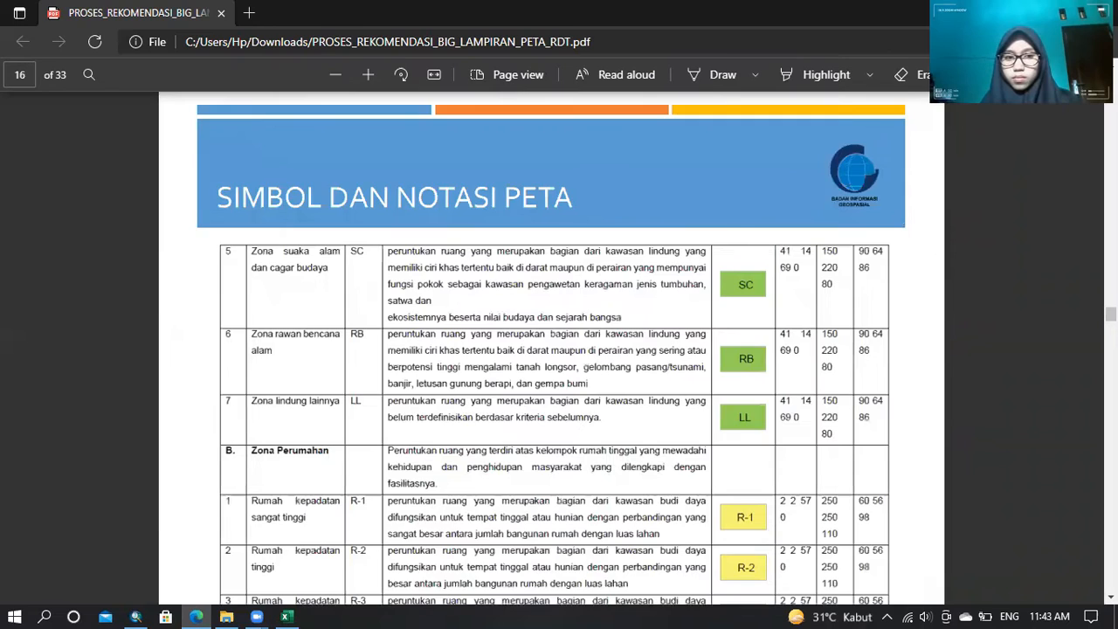
pyautogui.scroll(-10, 552, 349)
pyautogui.scroll(-10, 551, 349)
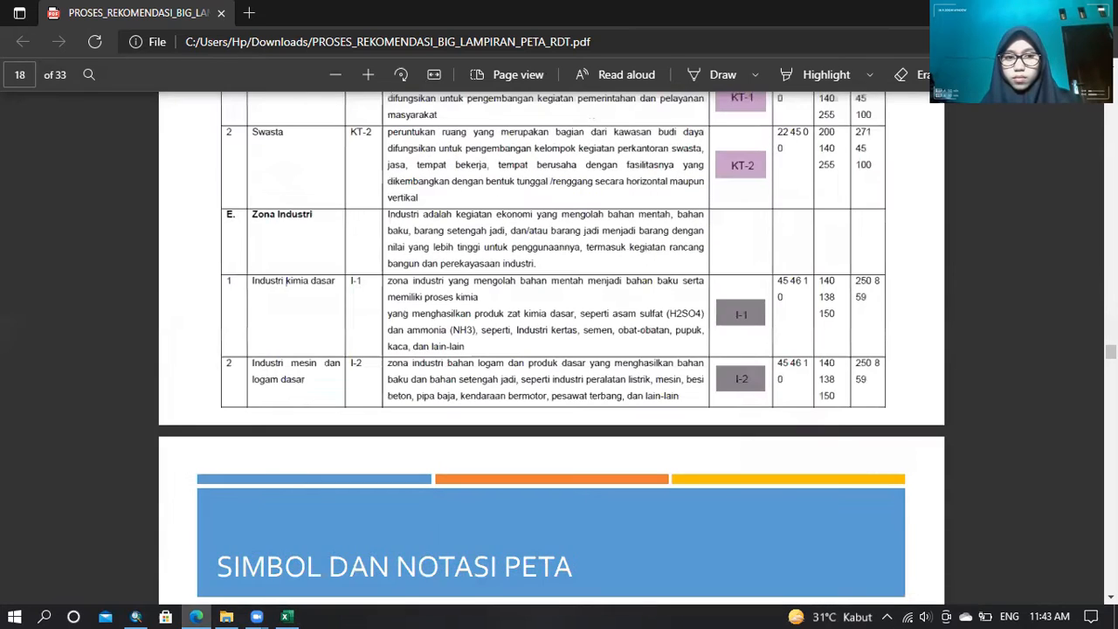
pyautogui.scroll(-10, 363, 417)
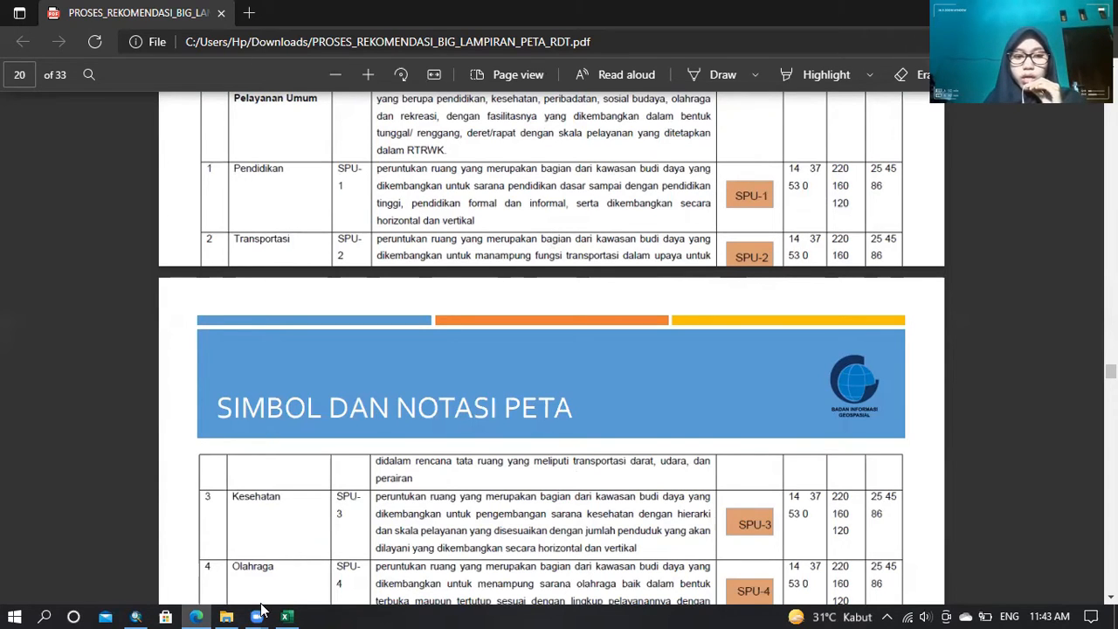
pyautogui.moveTo(261, 610)
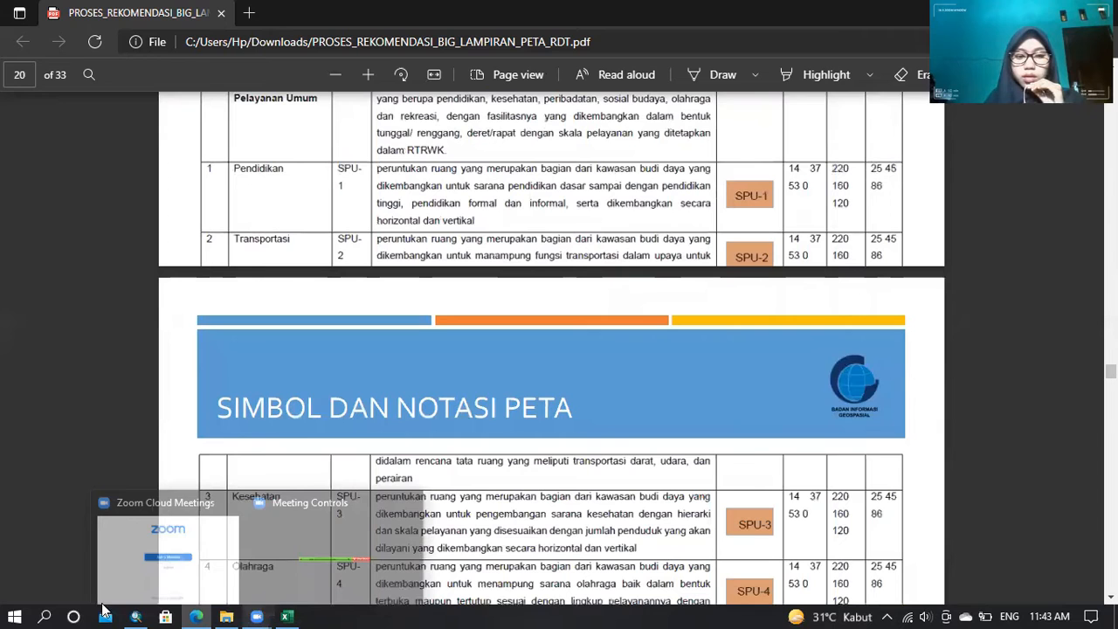
# - Switch back to ArcMap and set the jalan line symbol's colour to orange
pyautogui.click(134, 615)
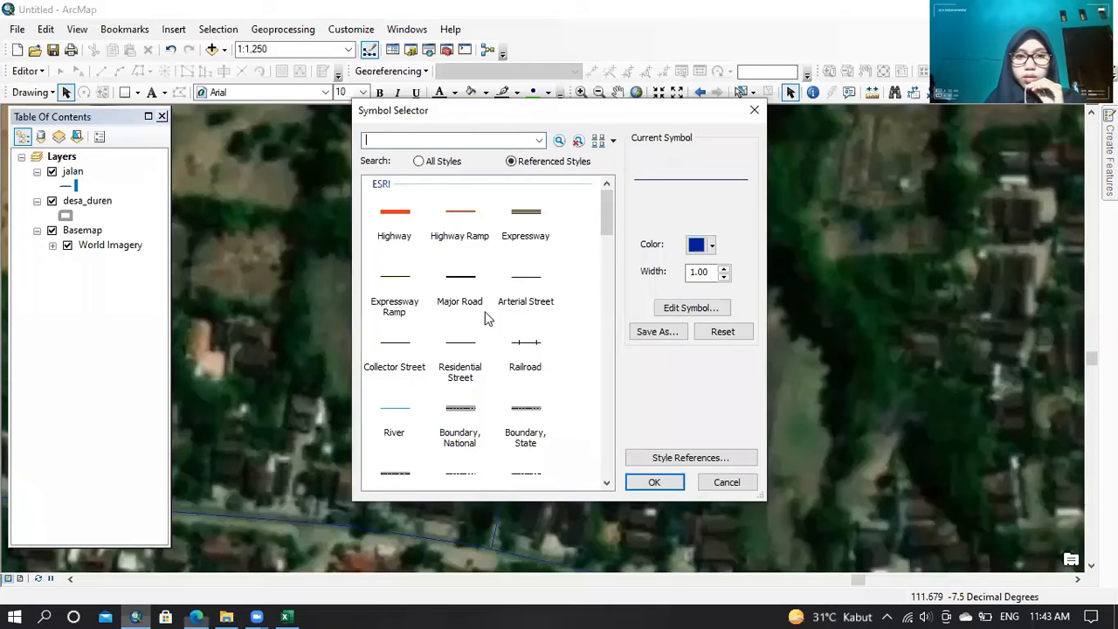
pyautogui.click(712, 246)
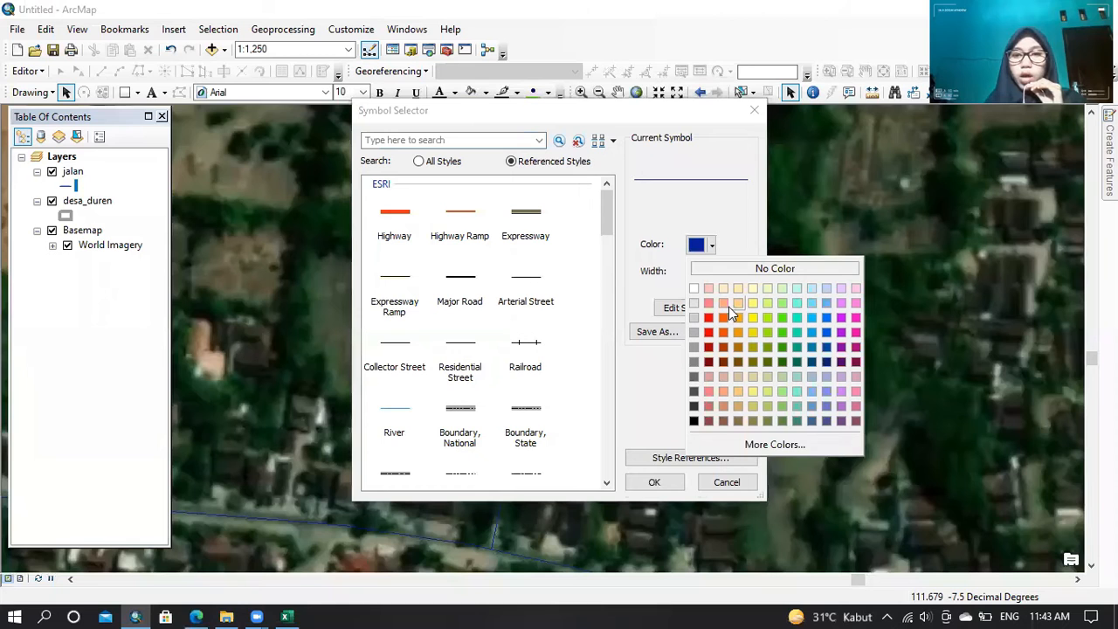
pyautogui.click(735, 318)
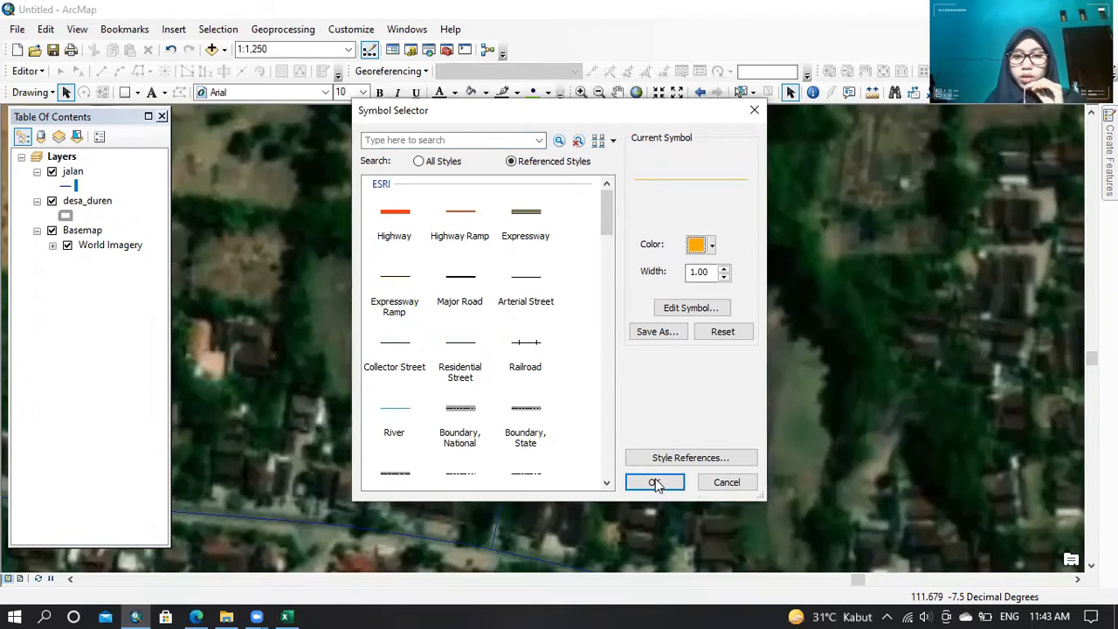
pyautogui.click(656, 482)
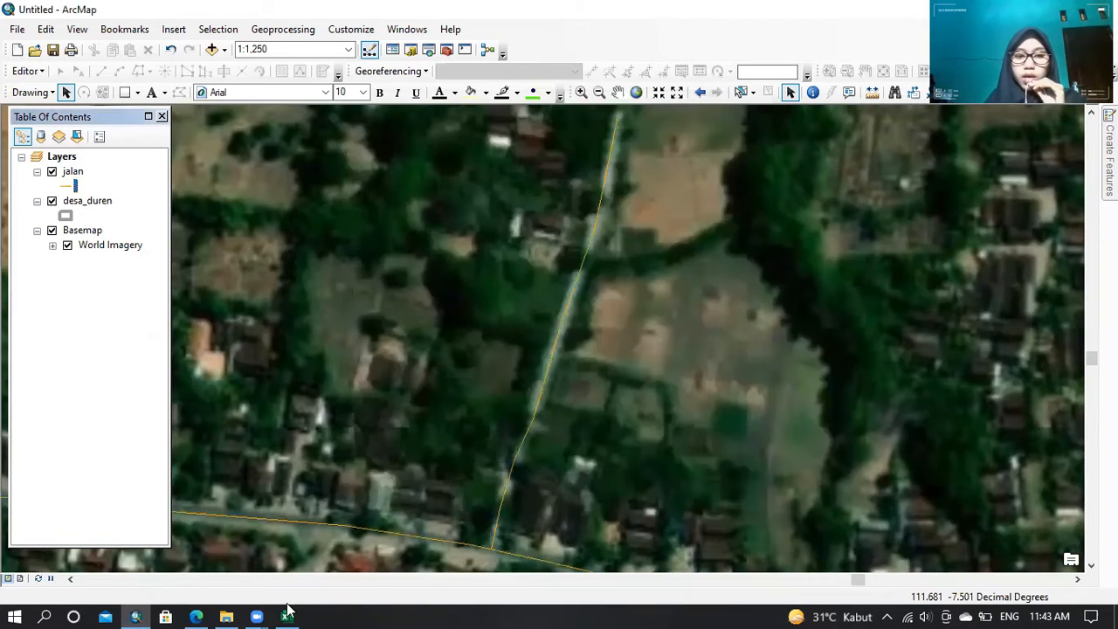
pyautogui.click(197, 617)
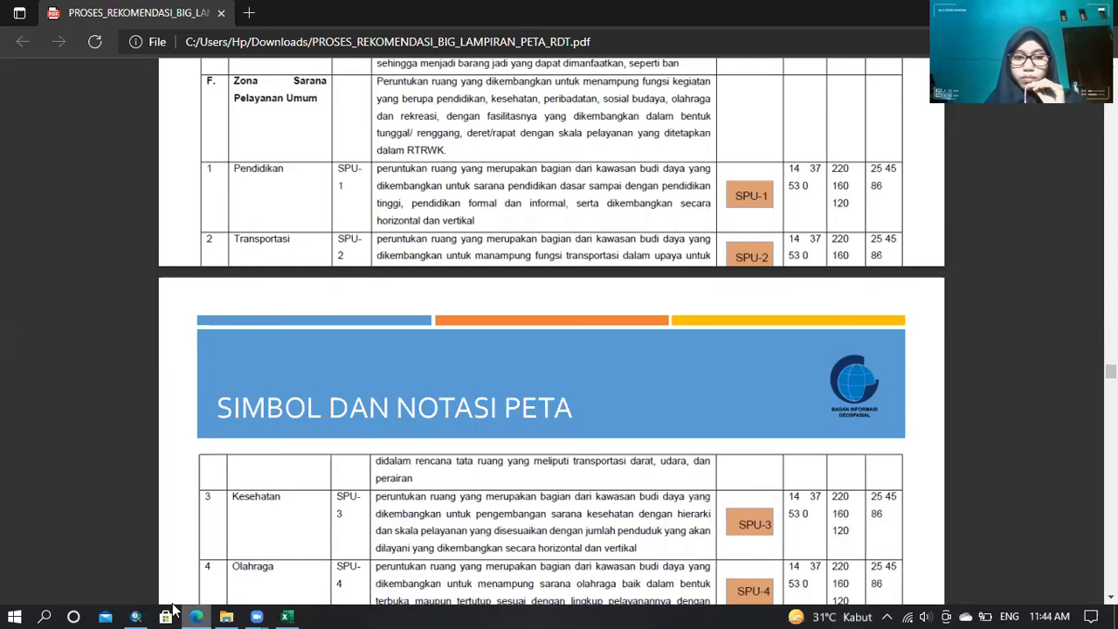
pyautogui.click(136, 617)
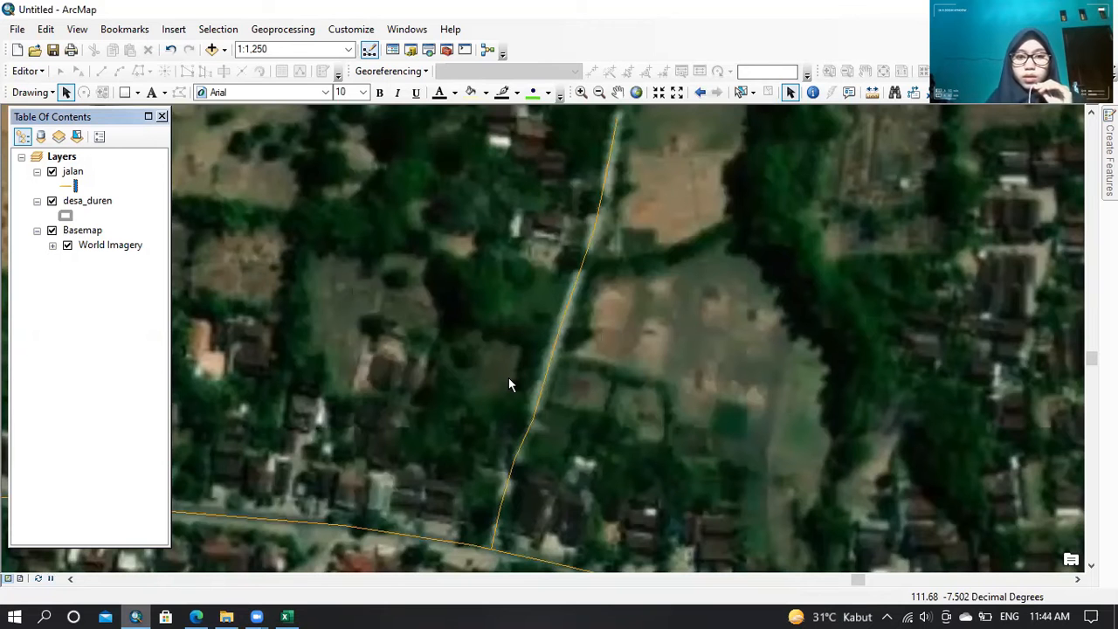
# - Set the jalan layer's line symbol width to 2 and apply it
pyautogui.rightClick(73, 186)
pyautogui.click(73, 187)
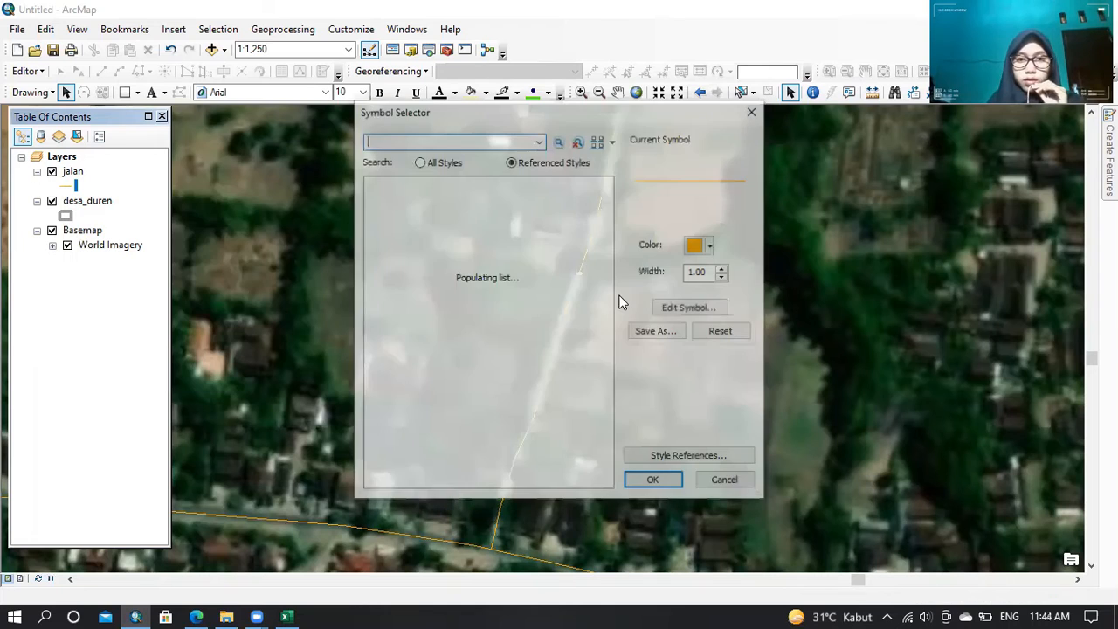
pyautogui.click(725, 268)
pyautogui.click(724, 268)
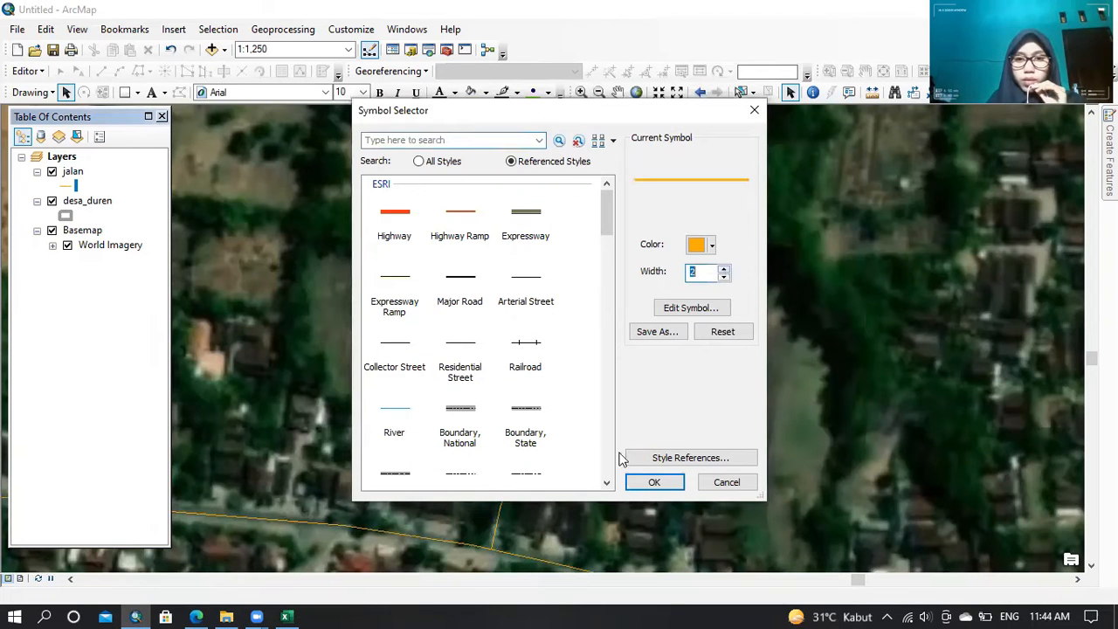
pyautogui.click(657, 486)
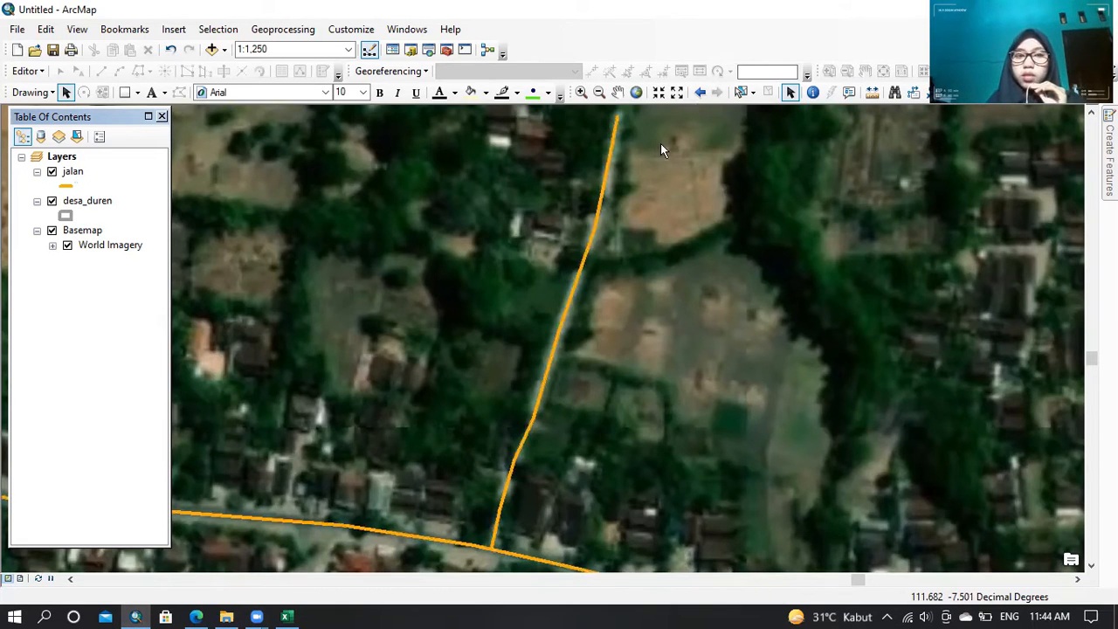
# - Start a new point shapefile named kesehatan in the D:\coba folder of the Catalog
pyautogui.click(408, 31)
pyautogui.click(438, 128)
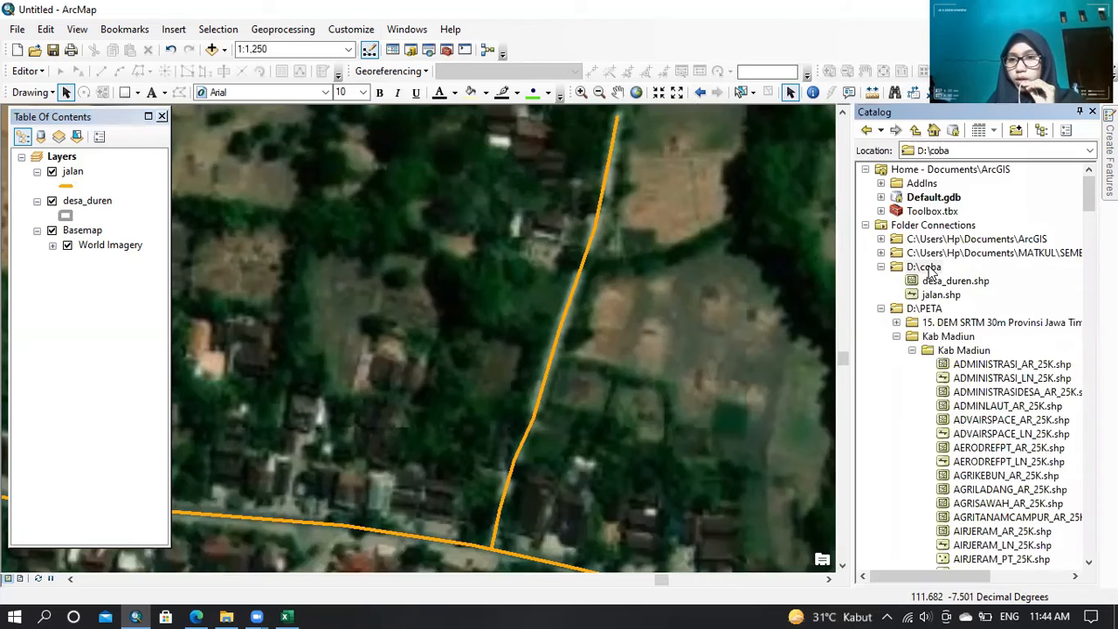
pyautogui.rightClick(930, 273)
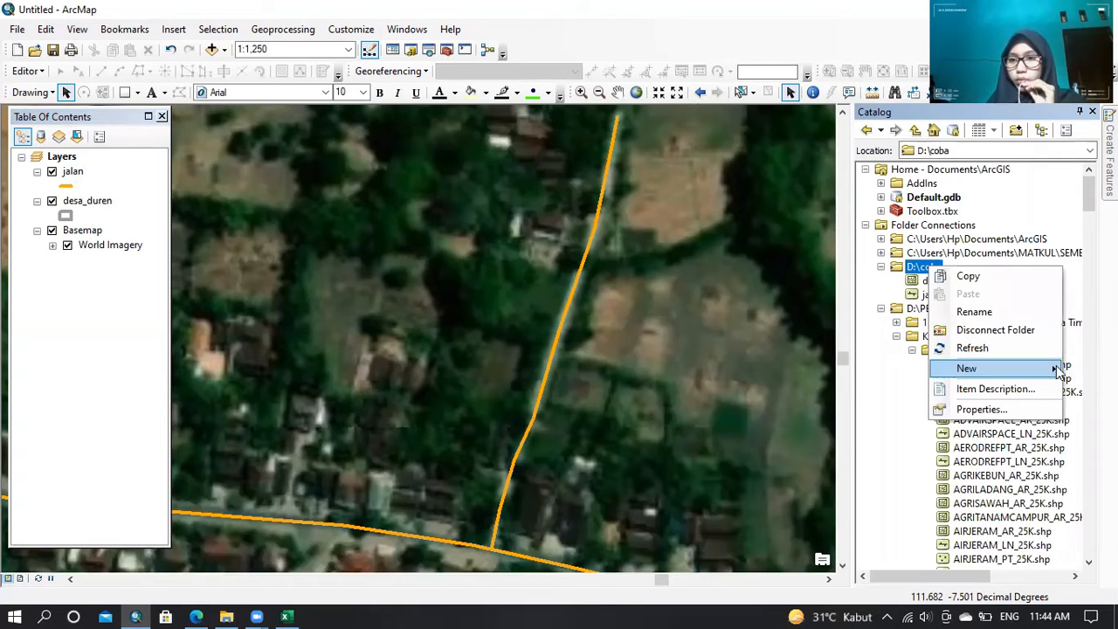
pyautogui.moveTo(970, 368)
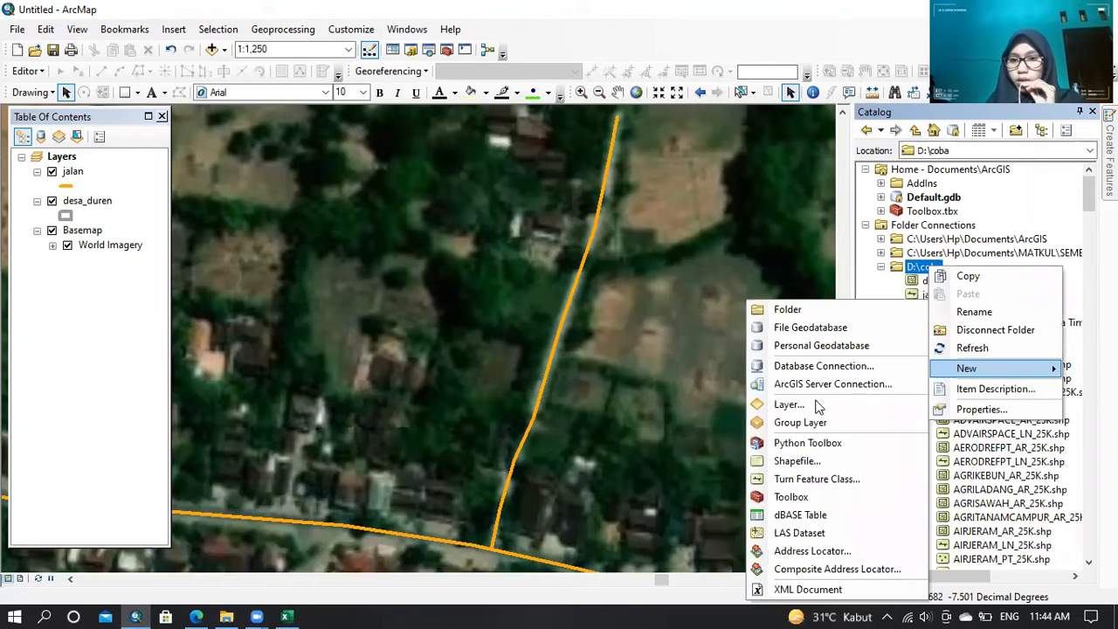
pyautogui.click(804, 462)
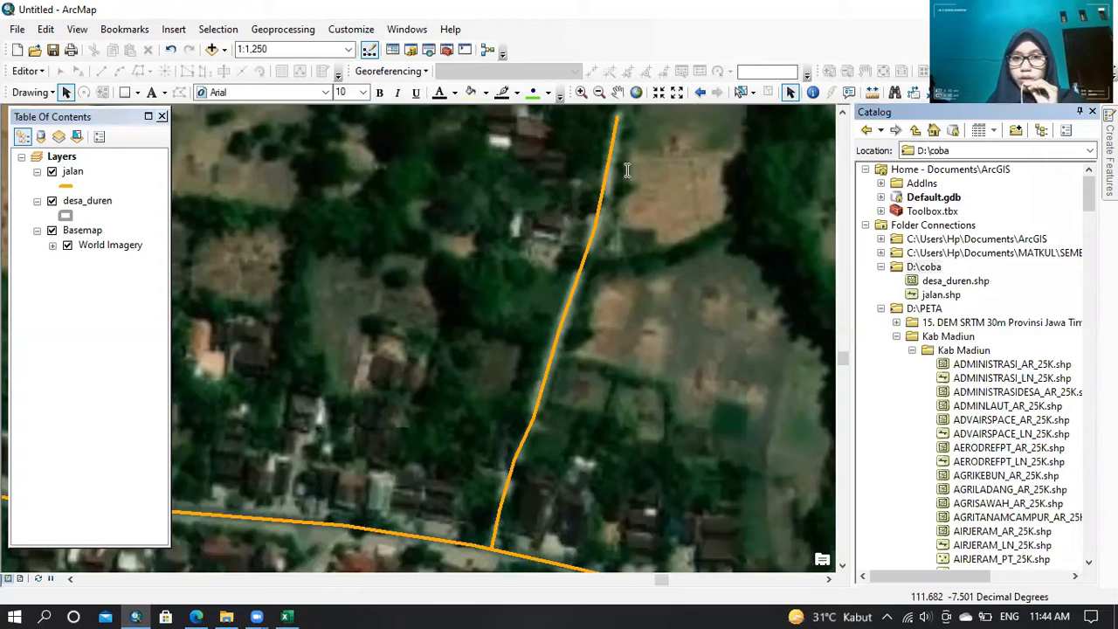
pyautogui.press('BackSpace')
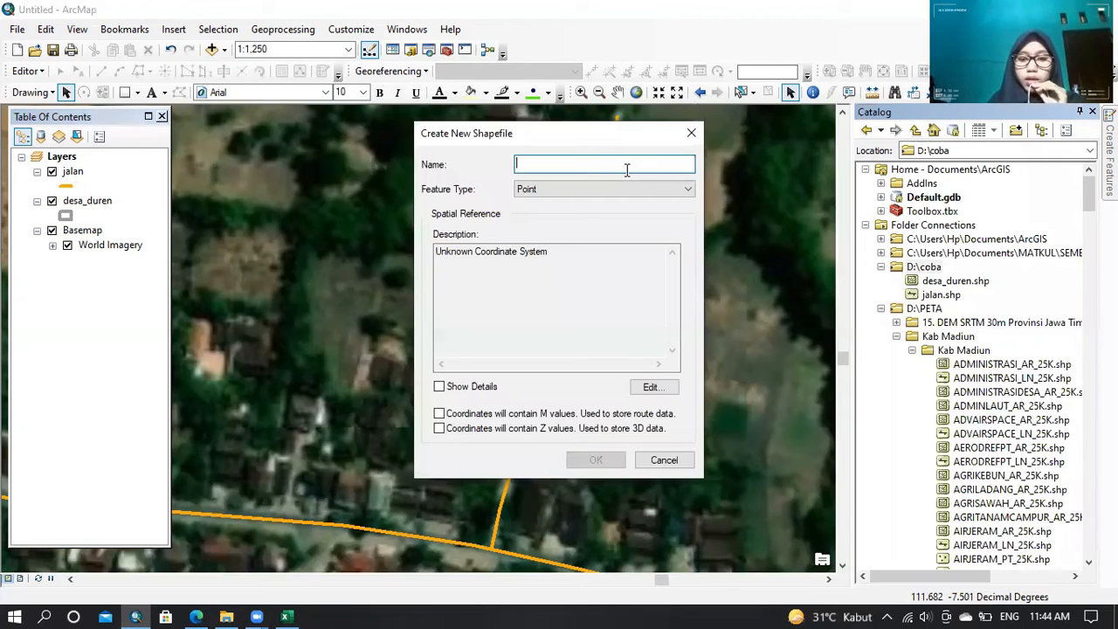
pyautogui.write('k')
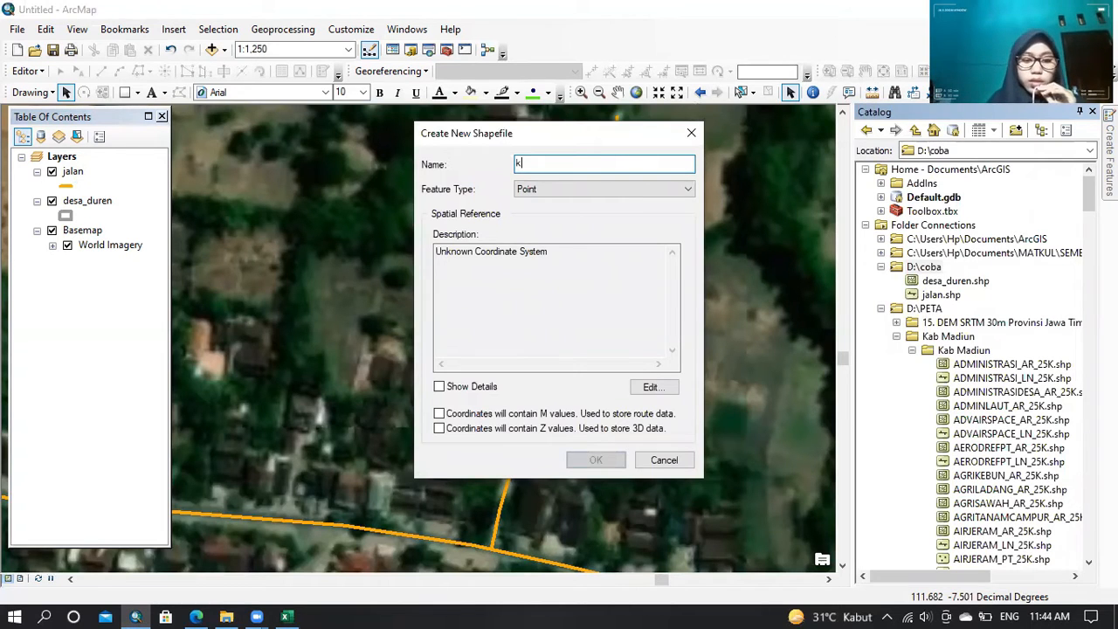
pyautogui.write('esehatan')
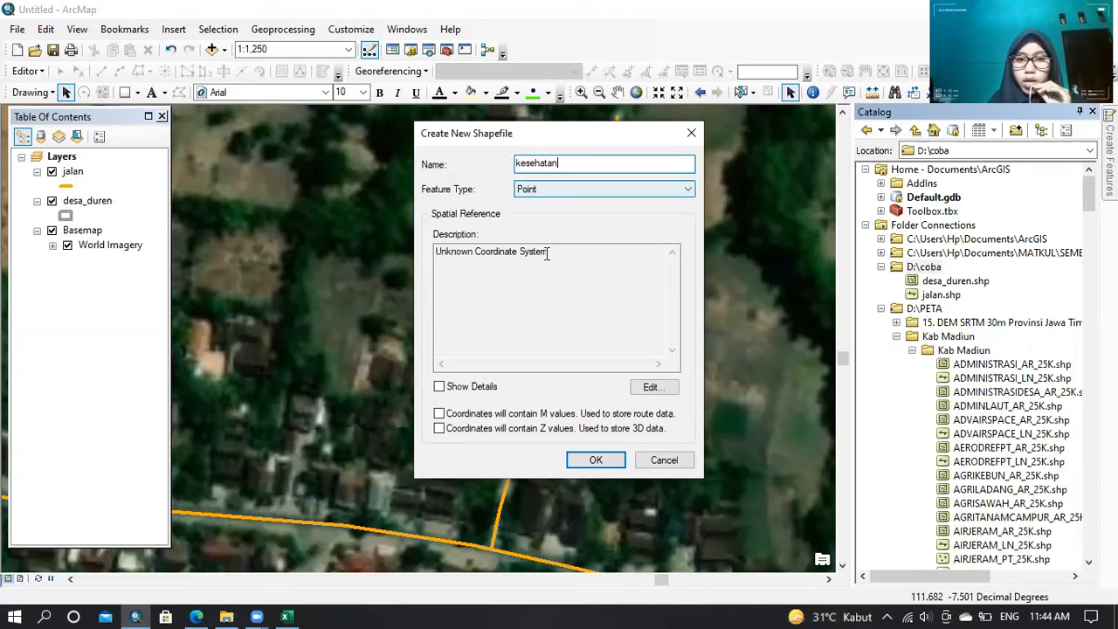
# - Assign the projected coordinate system WGS 1984 UTM Zone 49S to the kesehatan shapefile and create it
pyautogui.click(654, 388)
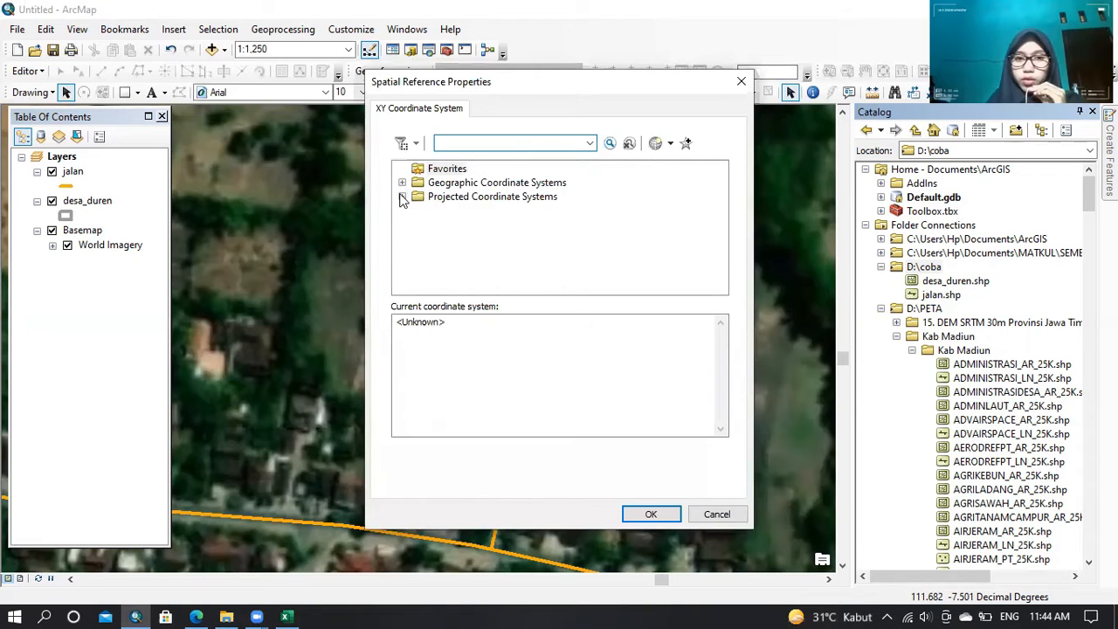
pyautogui.click(402, 197)
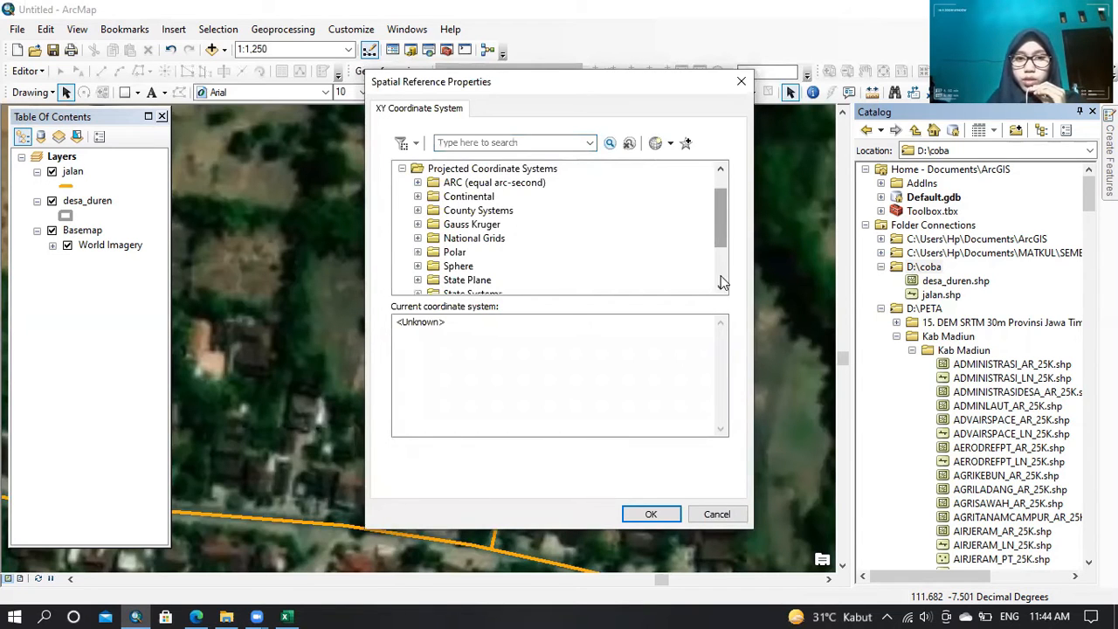
pyautogui.scroll(-2, 424, 262)
pyautogui.click(419, 253)
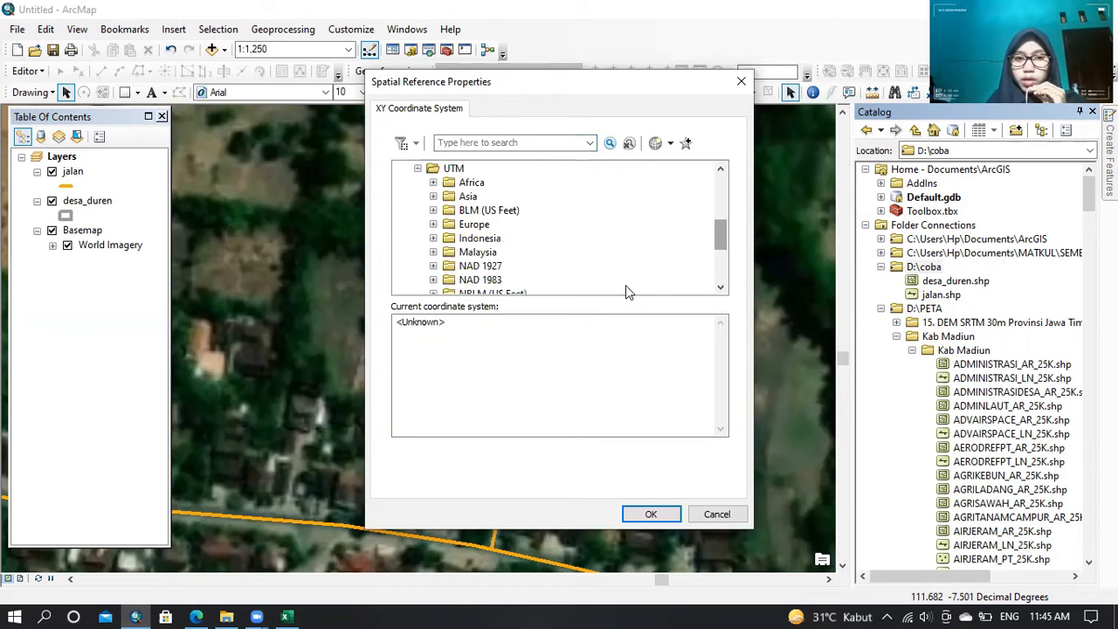
pyautogui.scroll(-3, 437, 254)
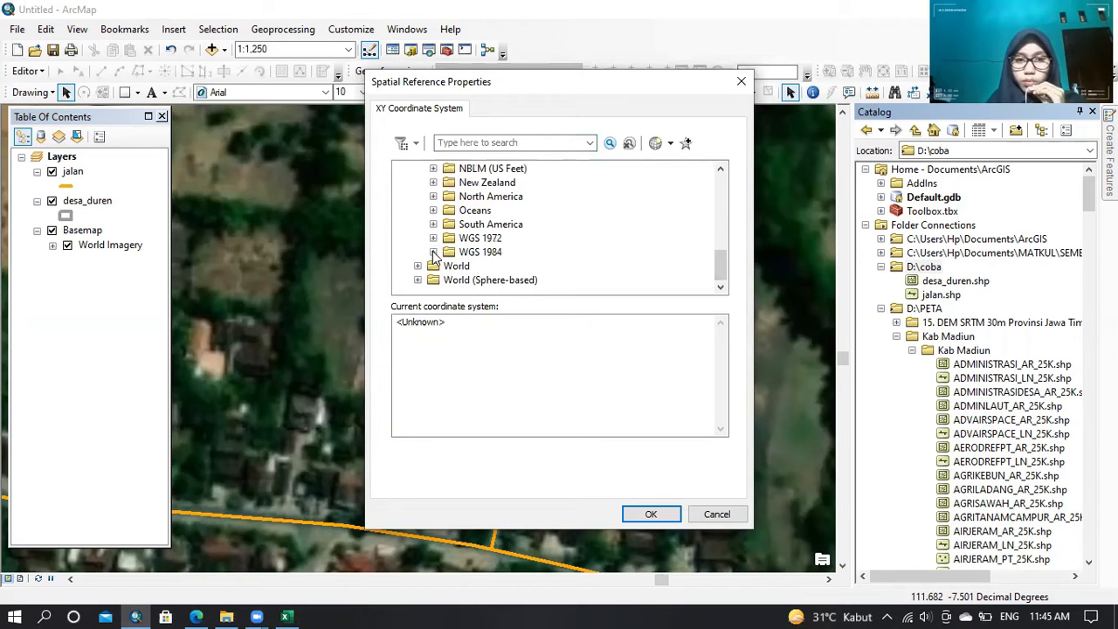
pyautogui.click(433, 252)
pyautogui.click(448, 281)
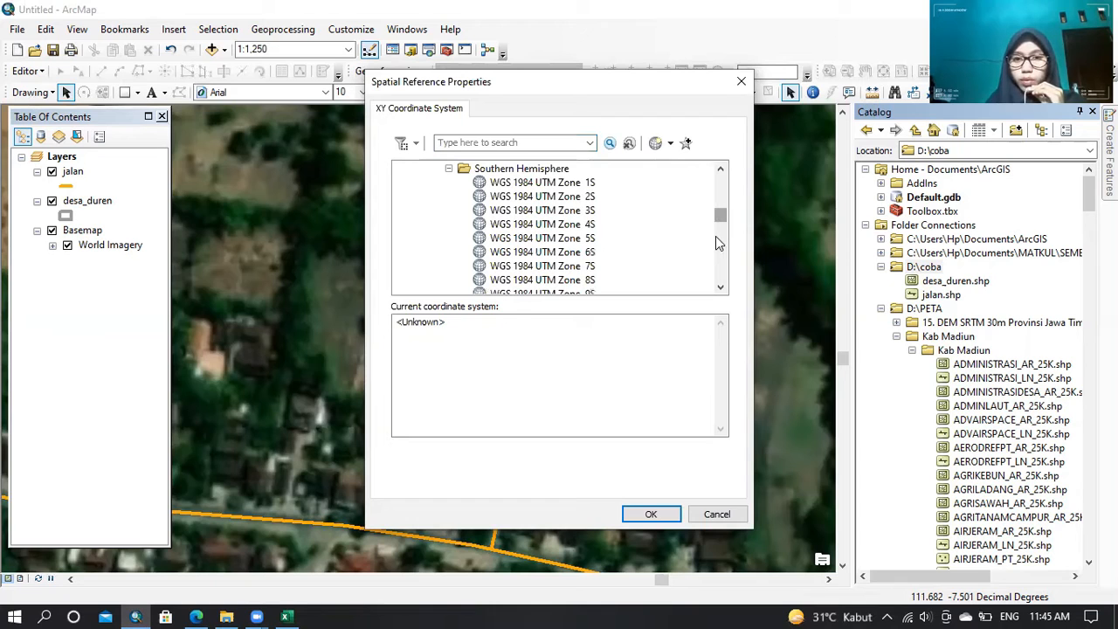
pyautogui.click(717, 253)
pyautogui.click(719, 258)
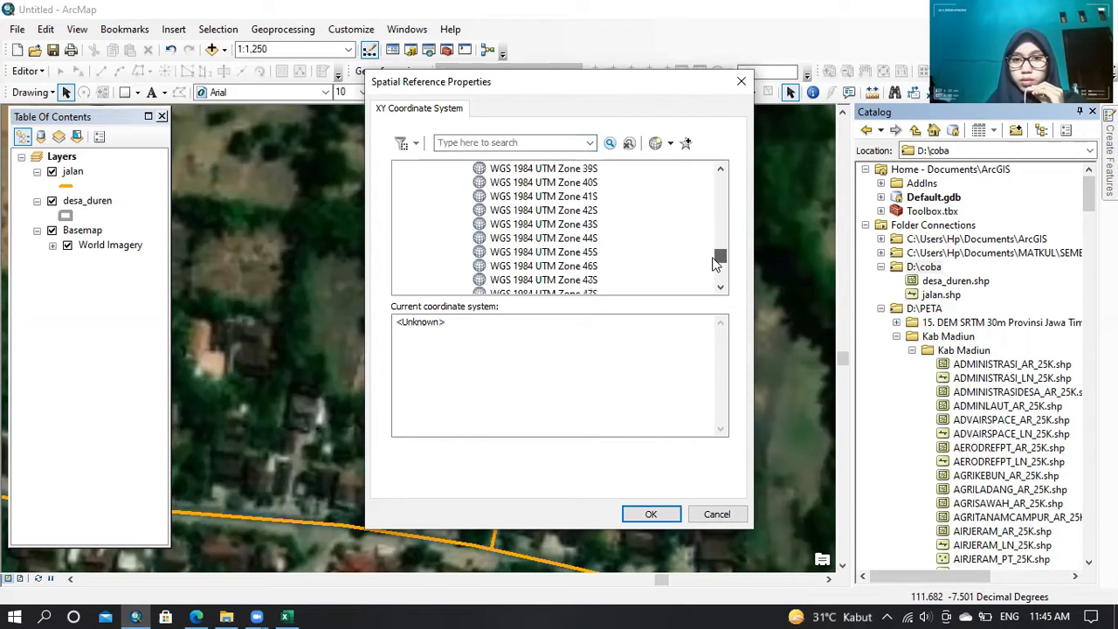
pyautogui.moveTo(712, 256); pyautogui.dragTo(712, 257)
pyautogui.click(504, 280)
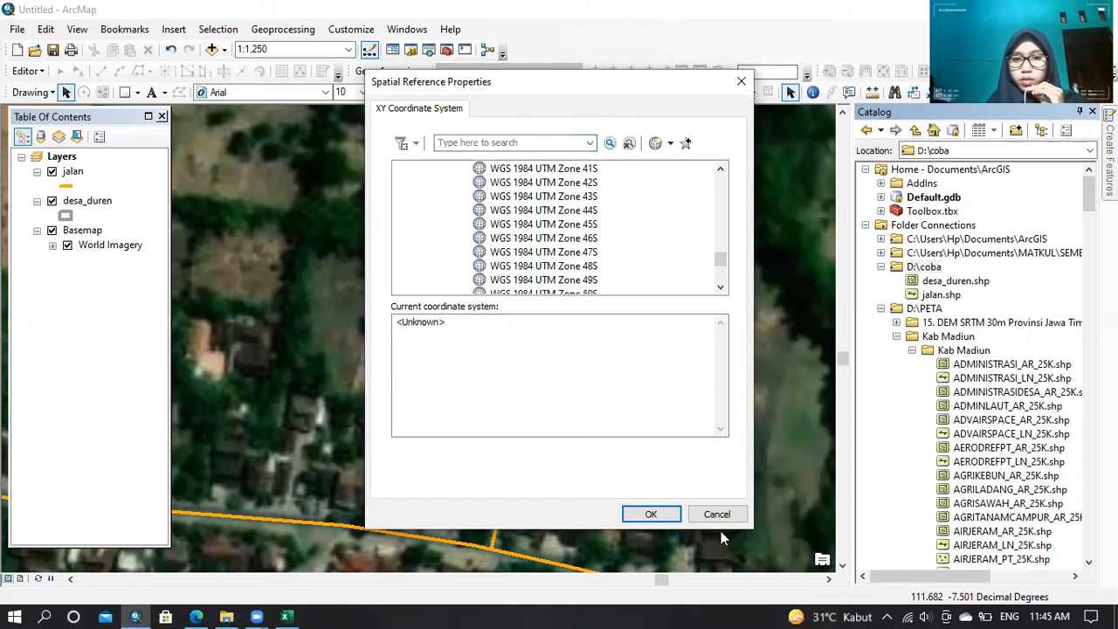
pyautogui.click(663, 514)
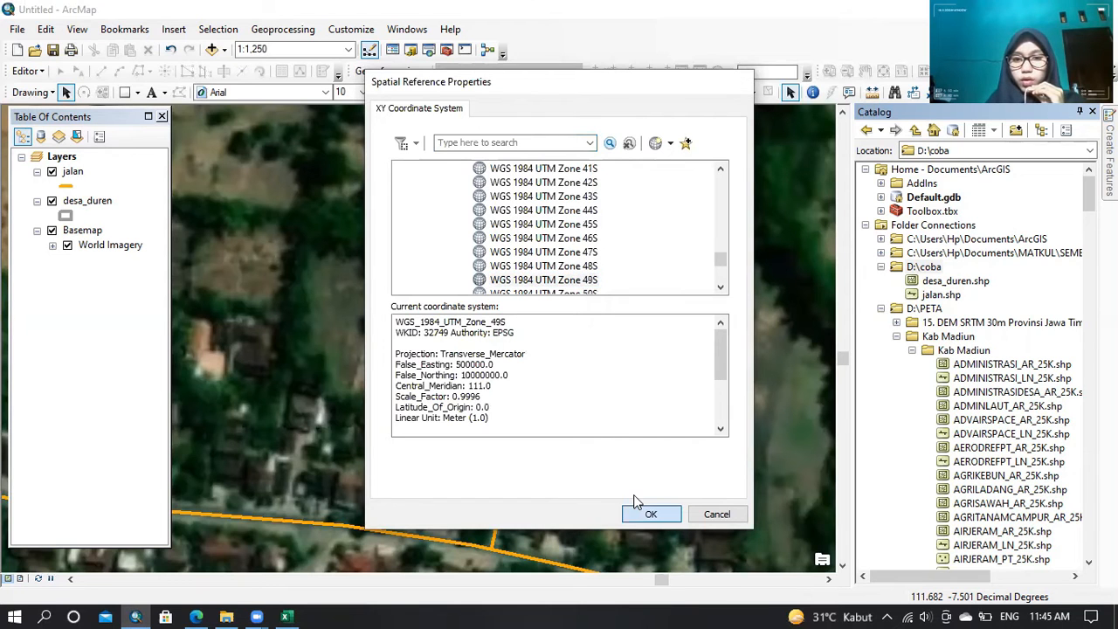
pyautogui.click(597, 460)
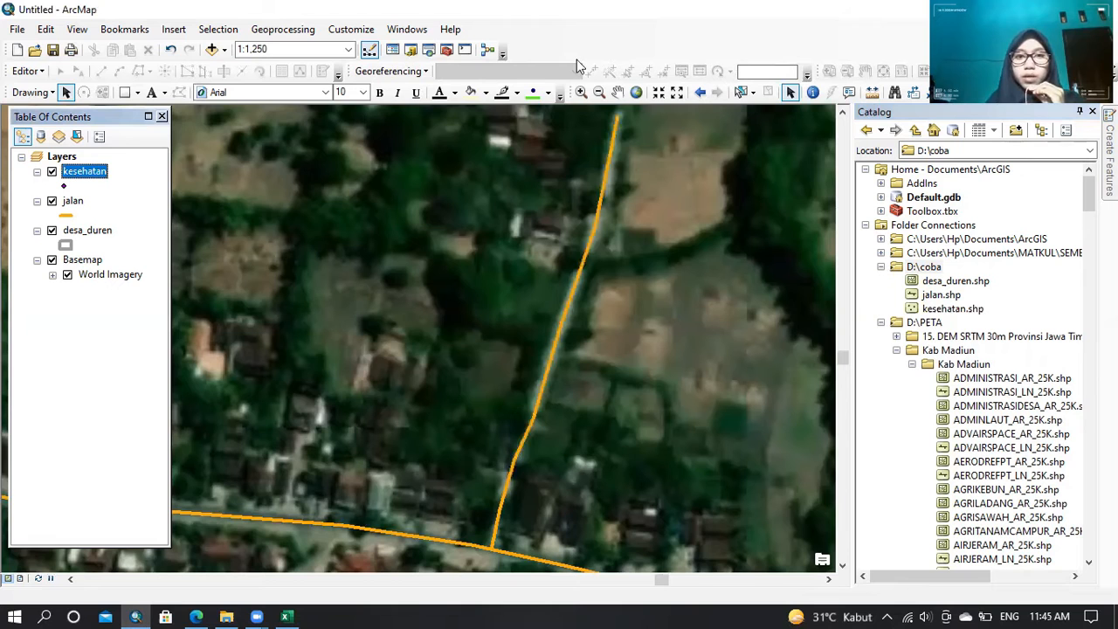
# - Start editing and place a kesehatan point on the building just south of the main road, west of the side road junction
pyautogui.click(618, 91)
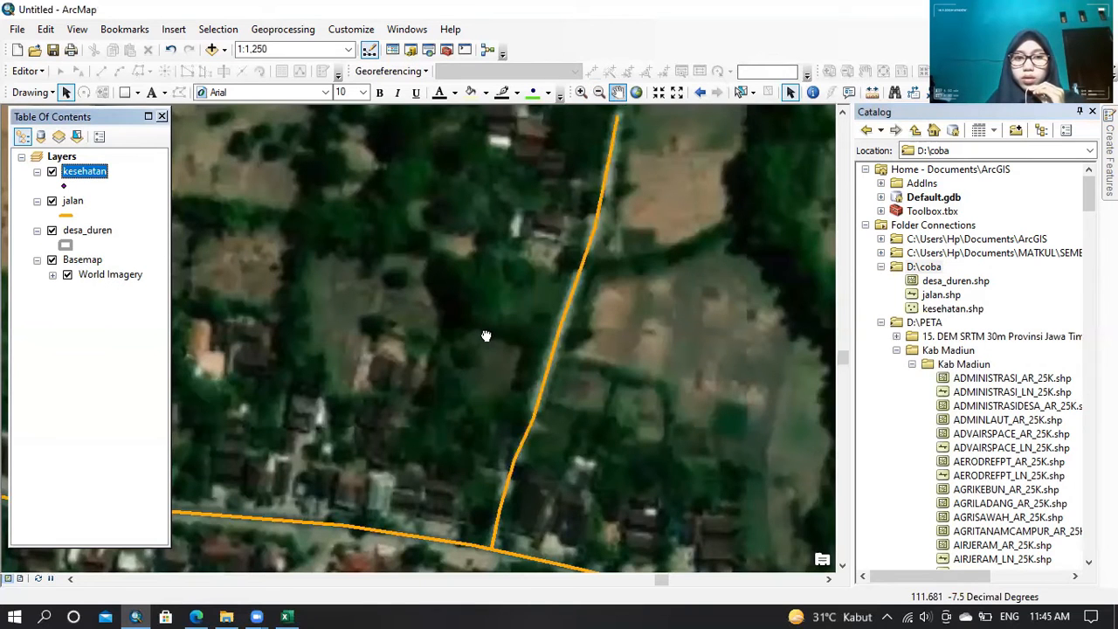
pyautogui.moveTo(486, 335); pyautogui.dragTo(547, 280)
pyautogui.moveTo(443, 395); pyautogui.dragTo(637, 307)
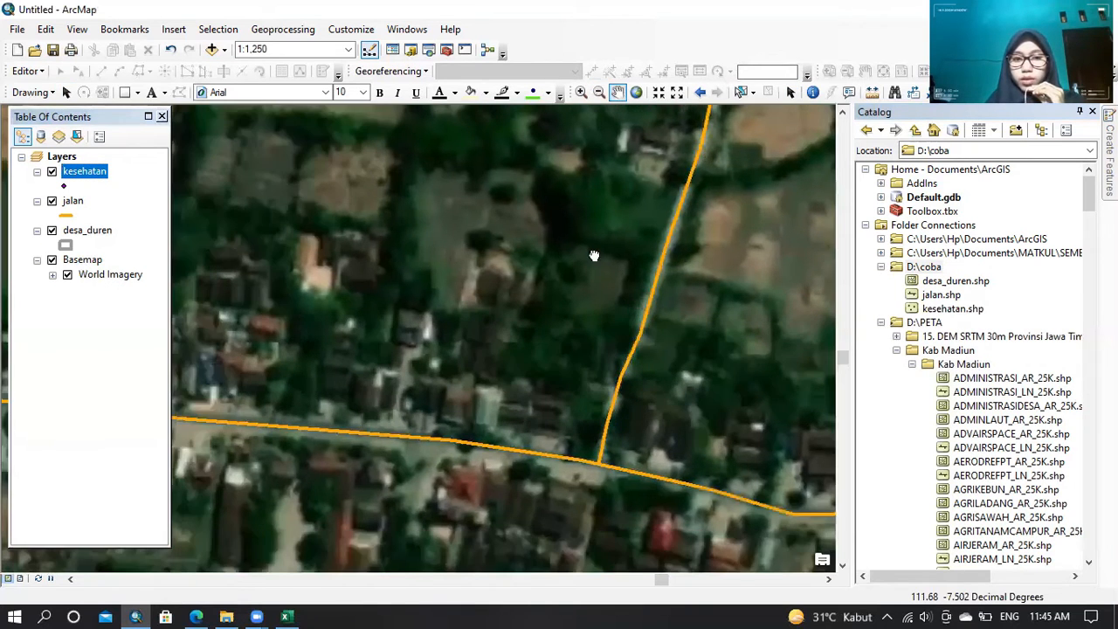
pyautogui.moveTo(572, 467); pyautogui.dragTo(561, 305)
pyautogui.moveTo(540, 362); pyautogui.dragTo(529, 277)
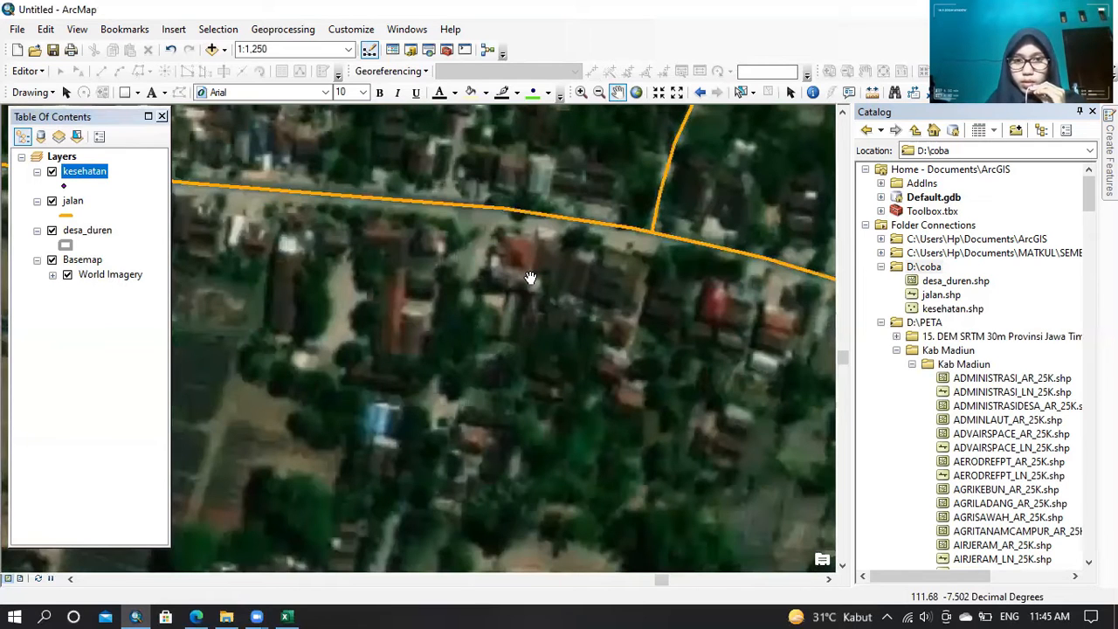
pyautogui.moveTo(457, 215); pyautogui.dragTo(463, 205)
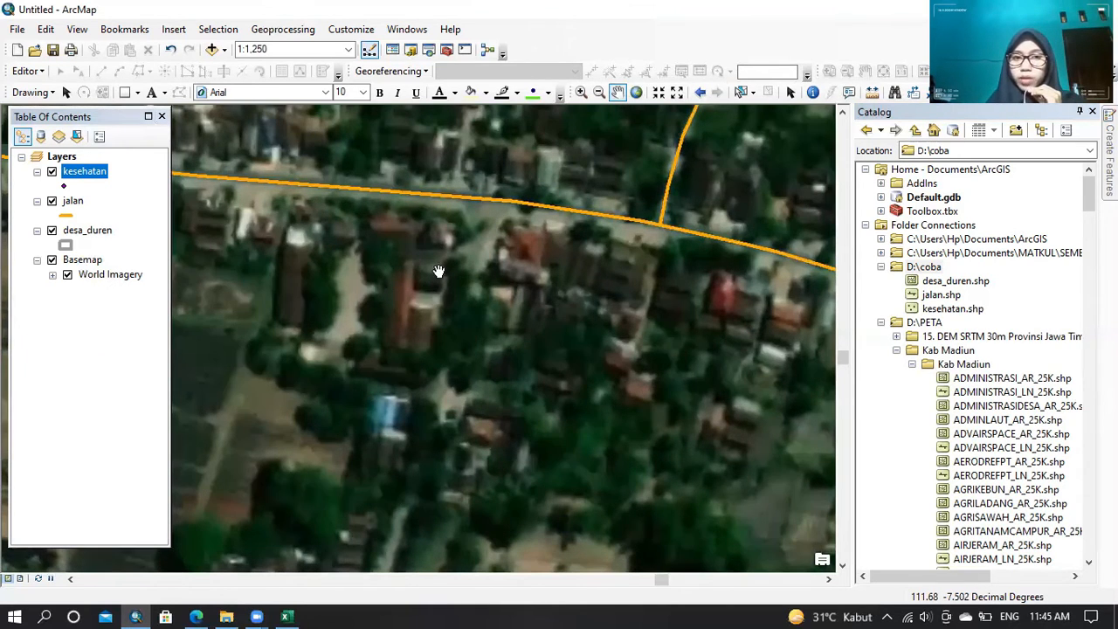
pyautogui.click(44, 79)
pyautogui.click(48, 87)
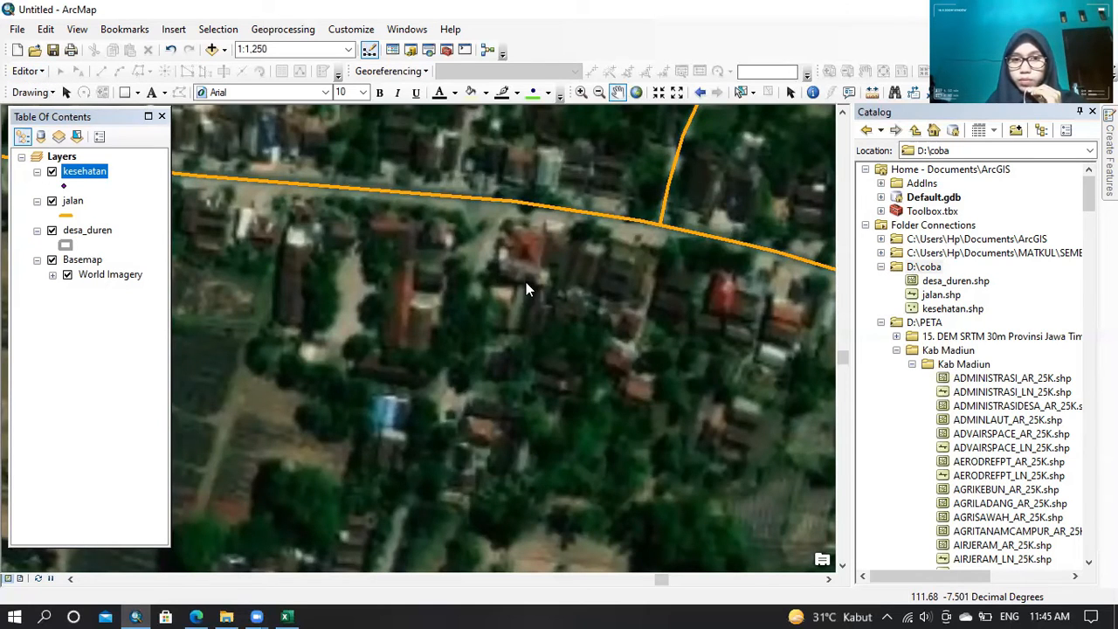
pyautogui.click(573, 205)
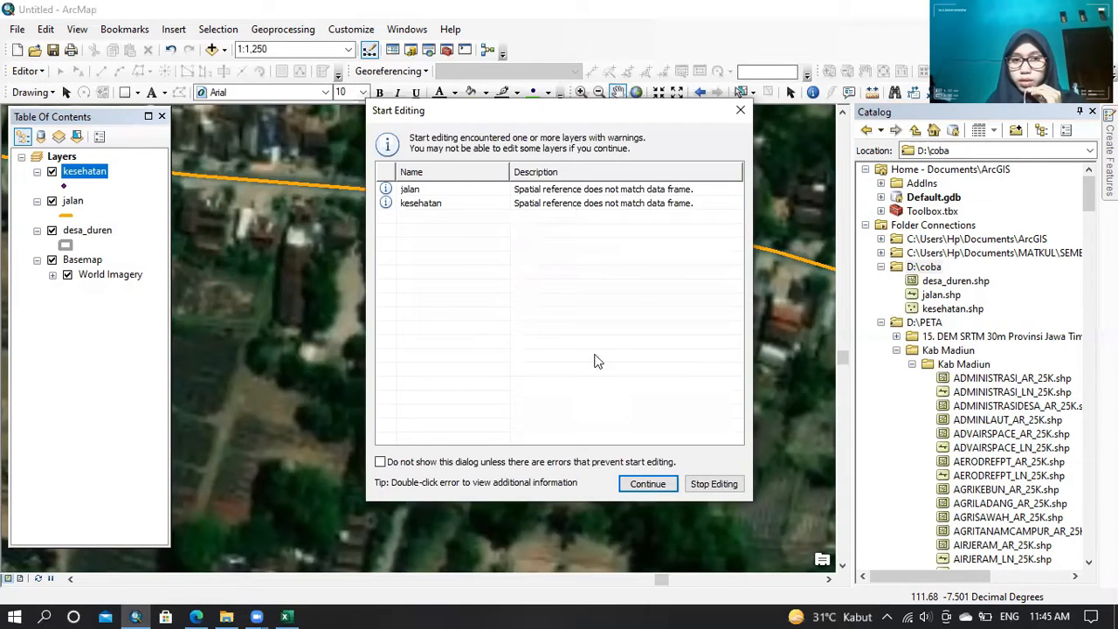
pyautogui.click(647, 484)
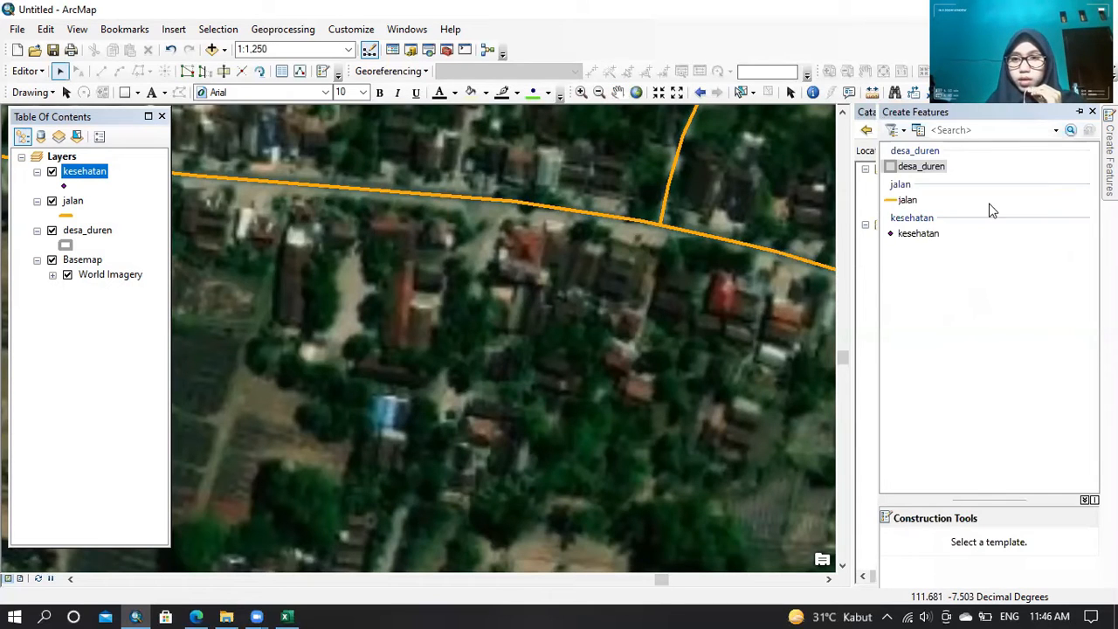
pyautogui.click(928, 238)
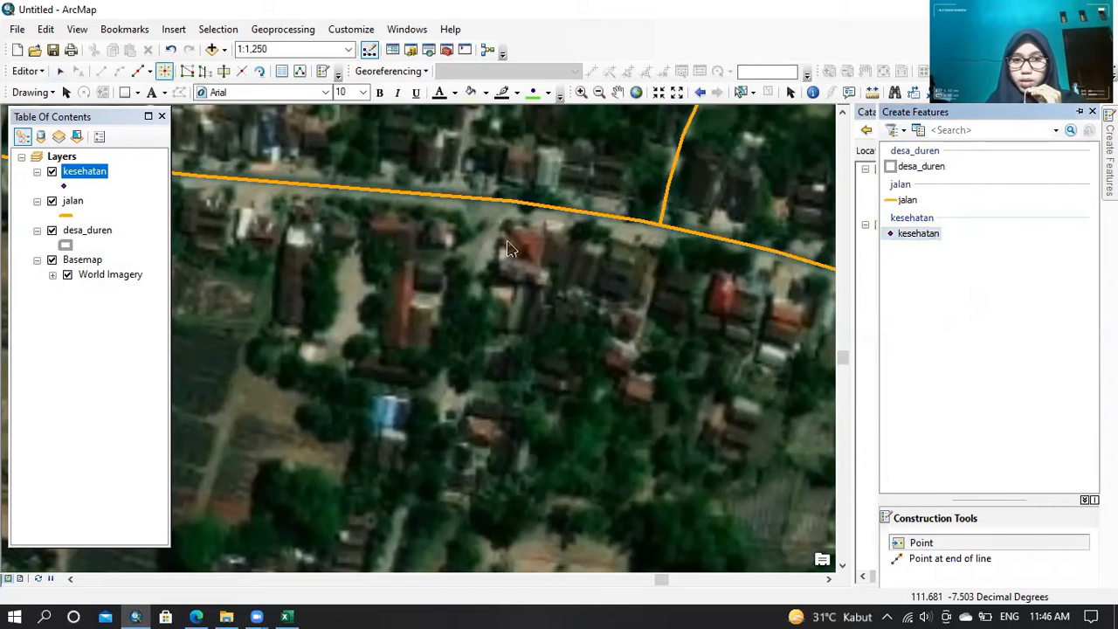
pyautogui.click(432, 235)
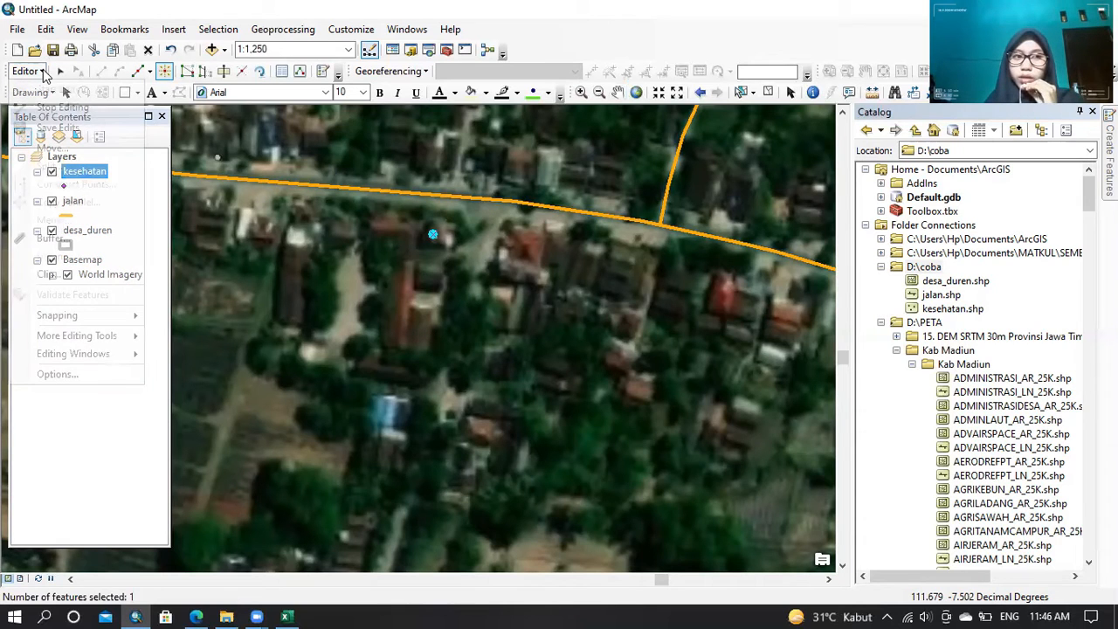
# - Save the kesehatan point edits and stop editing
pyautogui.click(70, 128)
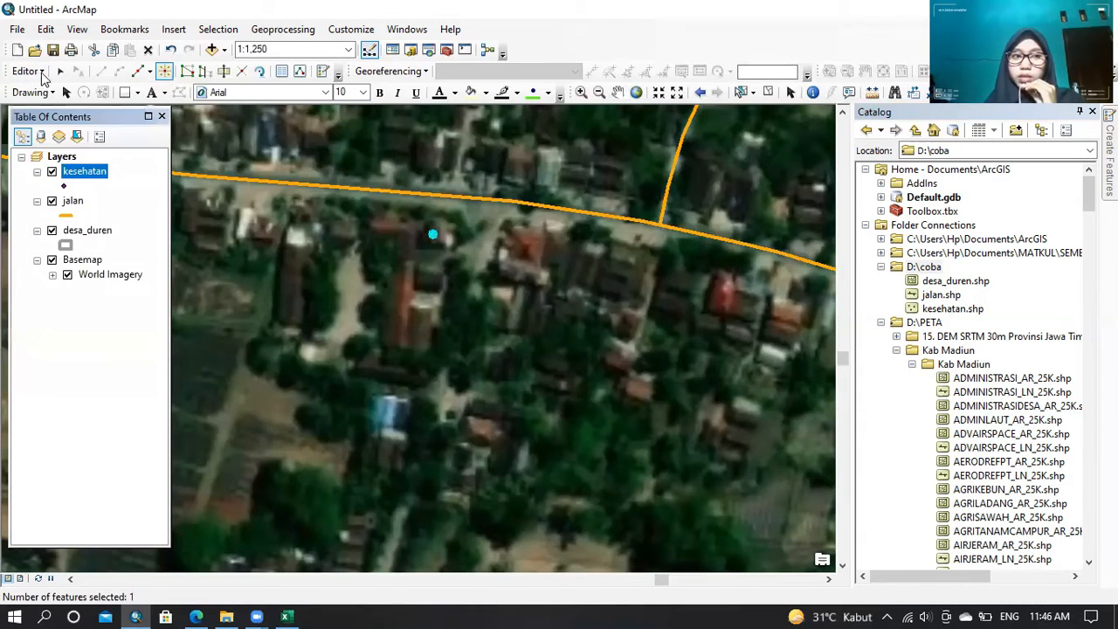
pyautogui.click(35, 72)
pyautogui.click(58, 111)
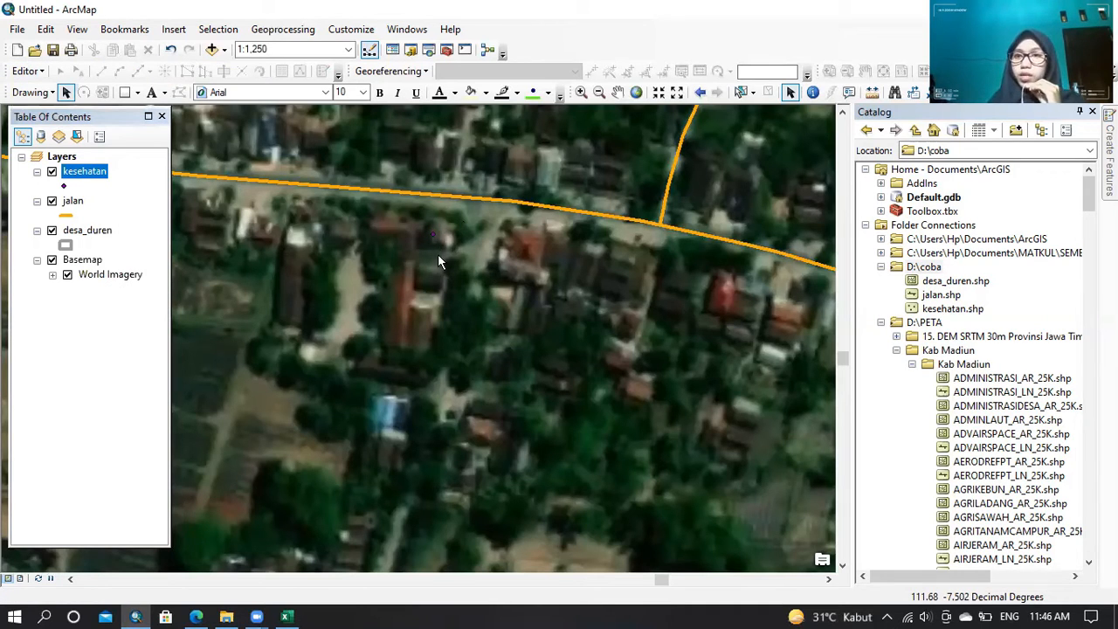
# - Change the kesehatan layer's point symbol to Octagon 3 and colour it light blue
pyautogui.rightClick(64, 185)
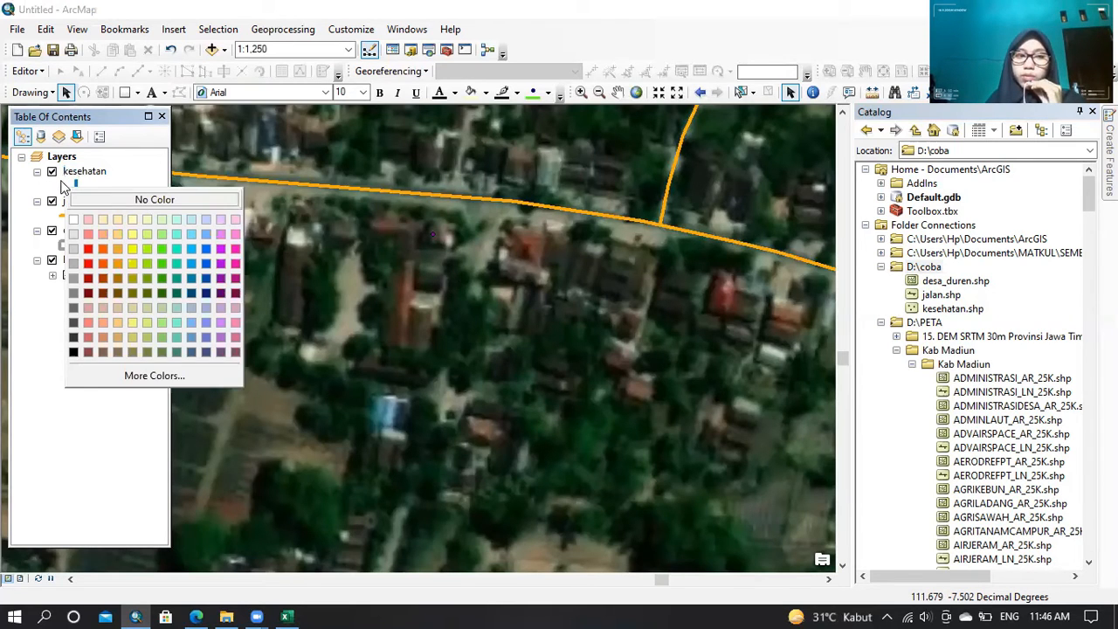
pyautogui.click(62, 183)
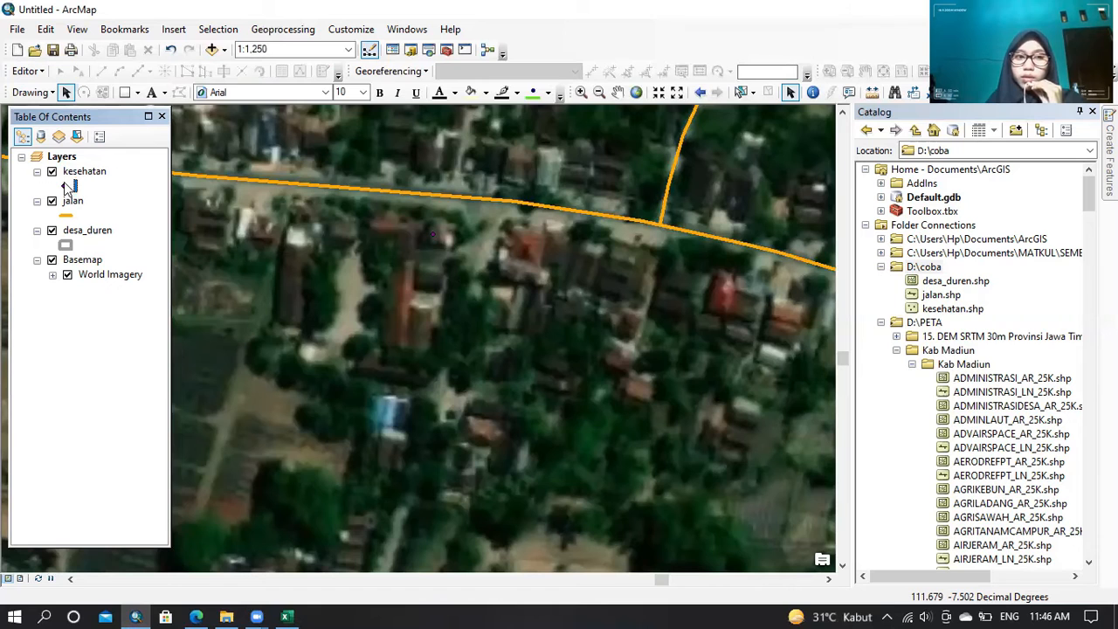
pyautogui.click(64, 185)
pyautogui.click(608, 249)
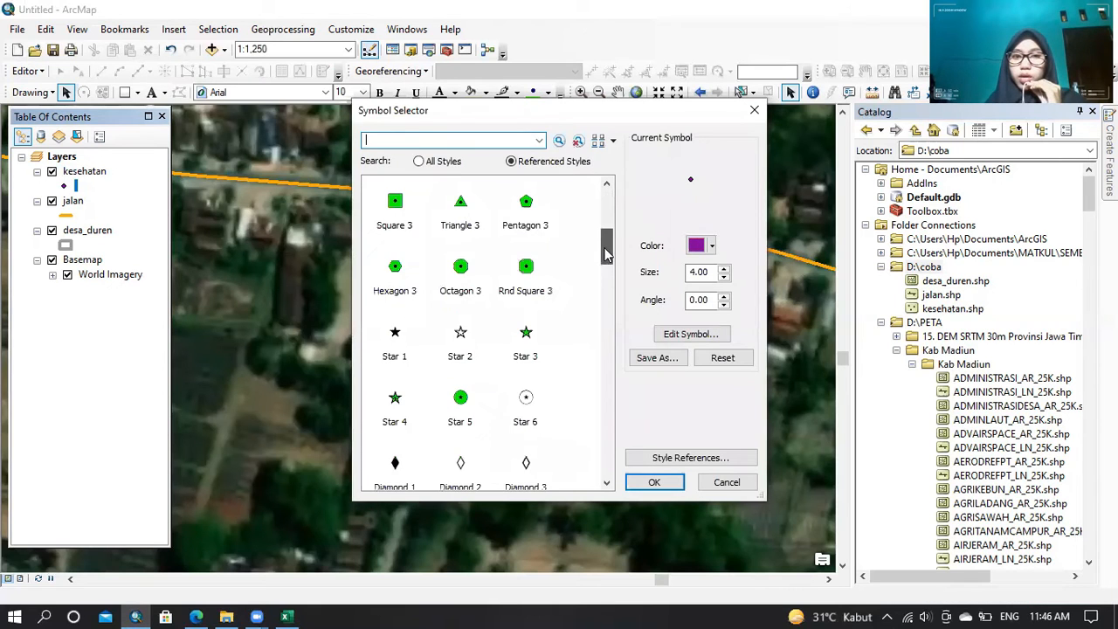
pyautogui.click(609, 190)
pyautogui.scroll(1, 472, 323)
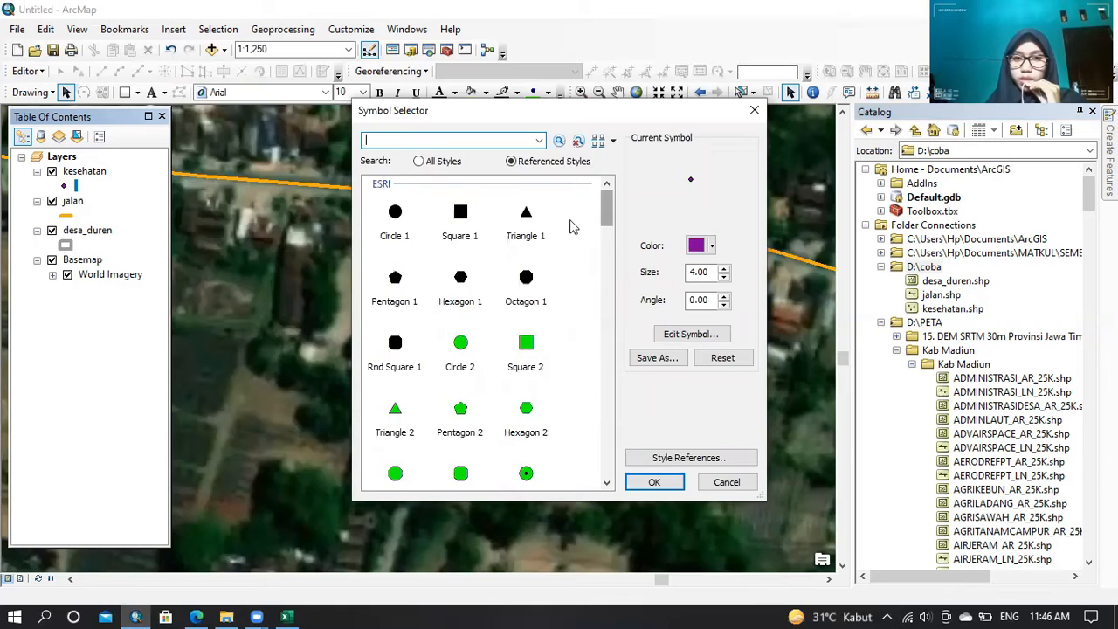
pyautogui.scroll(-3, 489, 214)
pyautogui.click(463, 209)
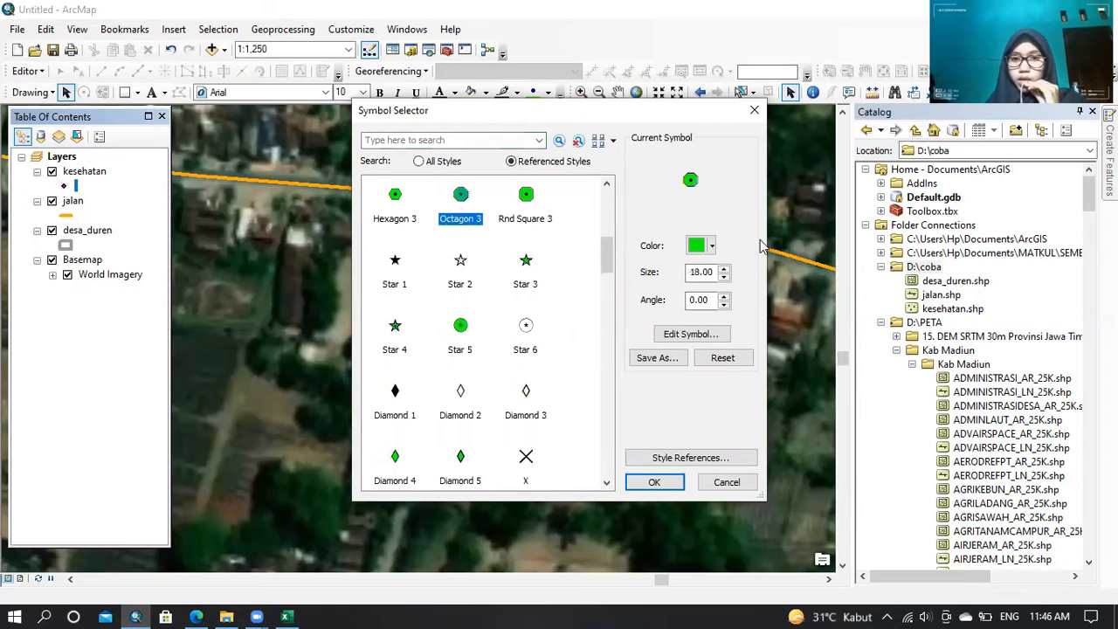
pyautogui.click(713, 247)
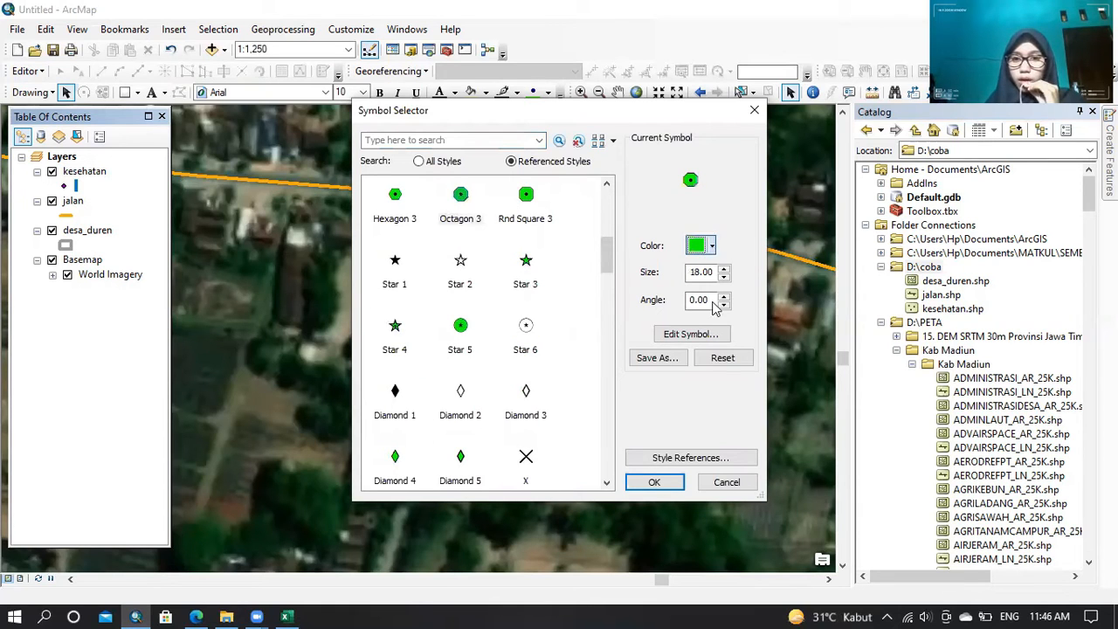
pyautogui.click(827, 306)
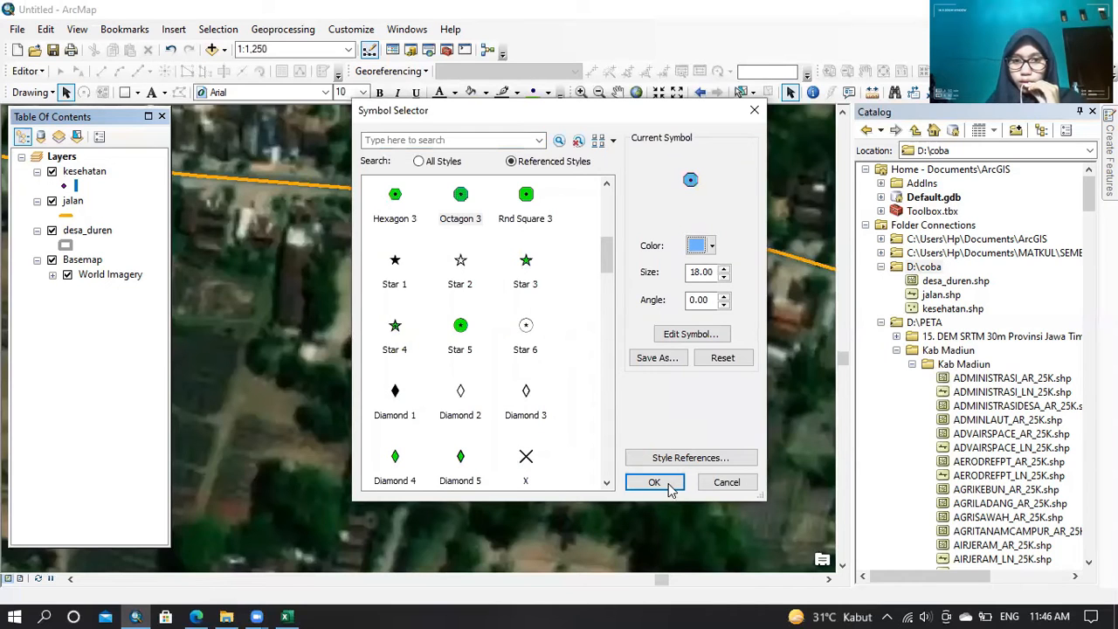
pyautogui.press('Return')
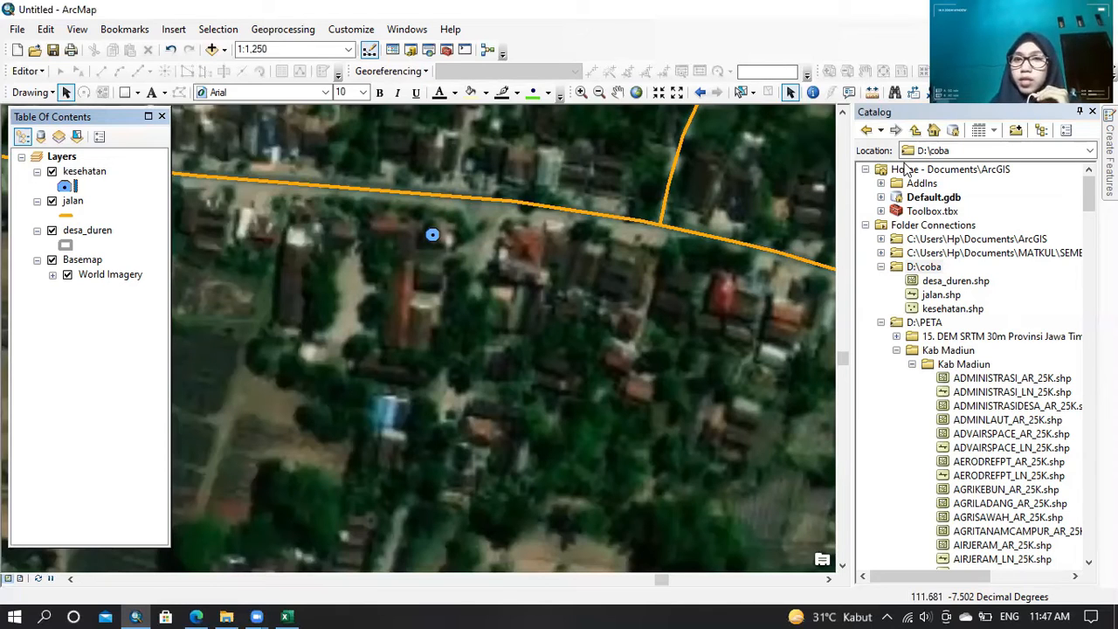
# - Start a new polygon shapefile named rumah in the D:\coba folder of the Catalog
pyautogui.rightClick(931, 268)
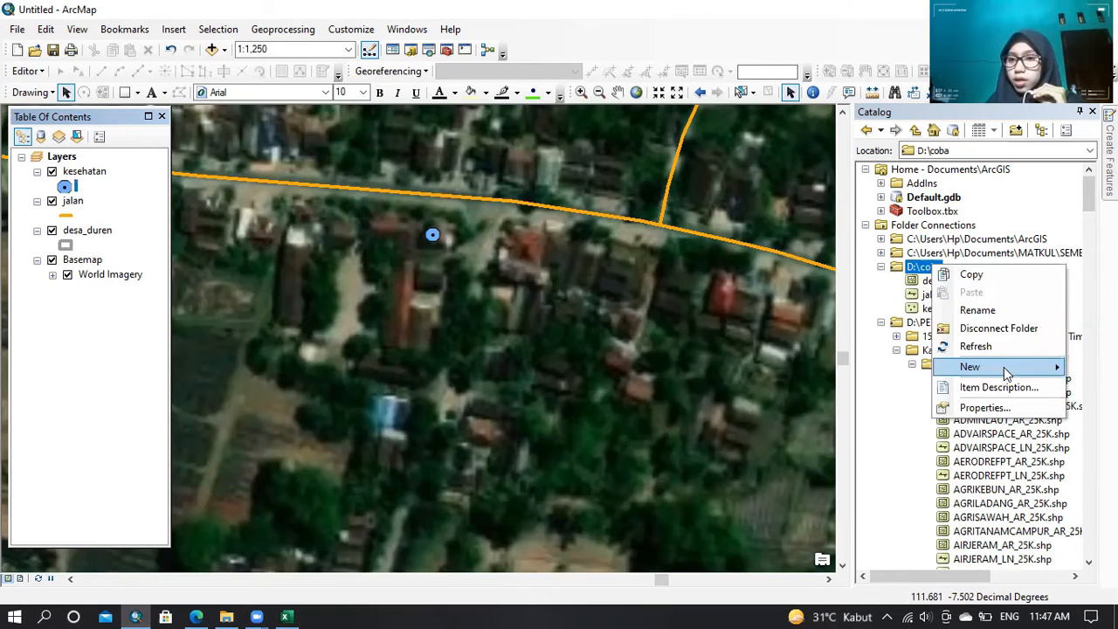
pyautogui.moveTo(1006, 373)
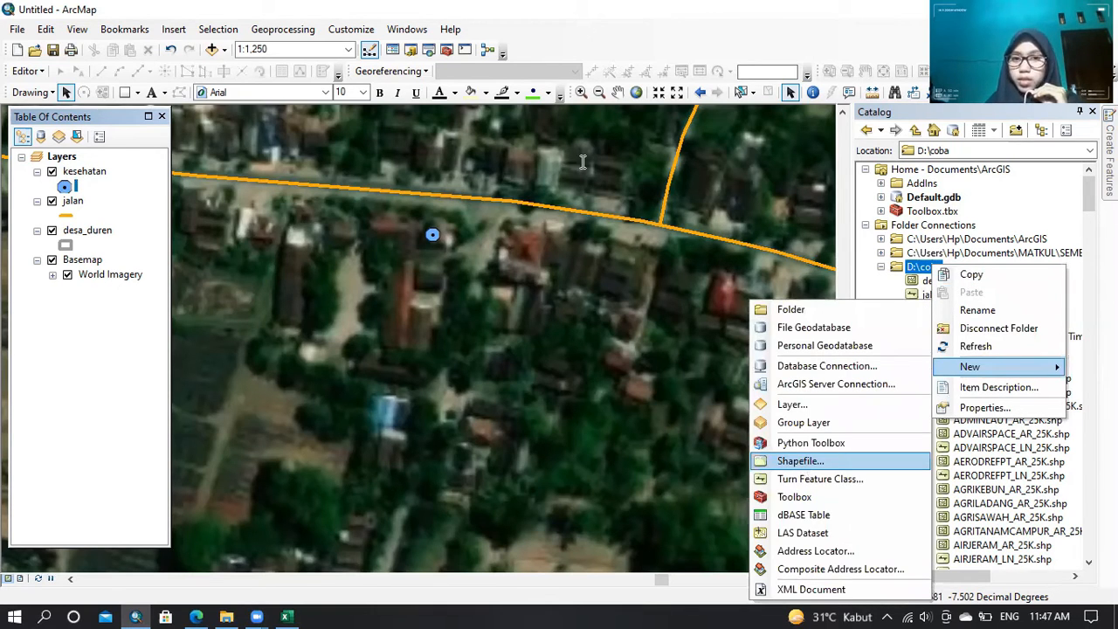
pyautogui.press('Return')
pyautogui.press('BackSpace')
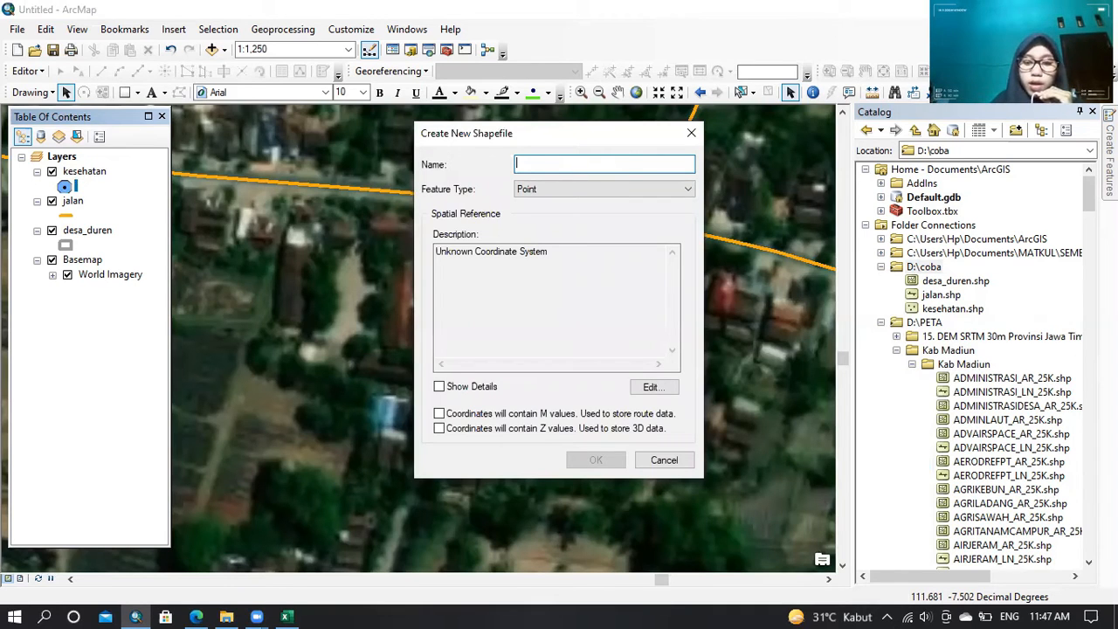
pyautogui.write('rumah')
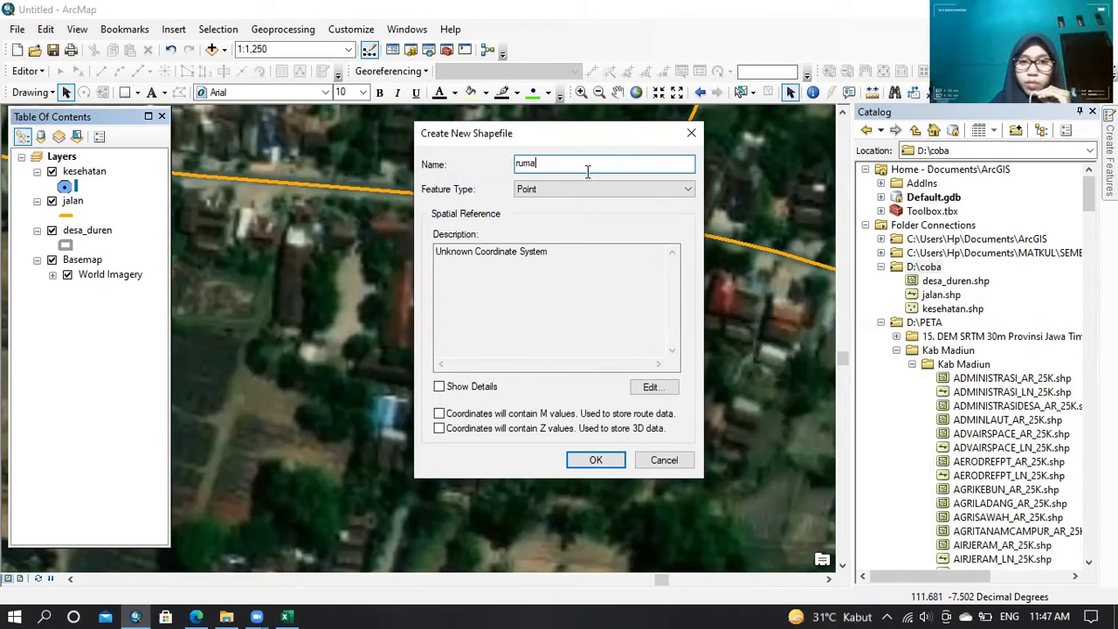
pyautogui.click(583, 196)
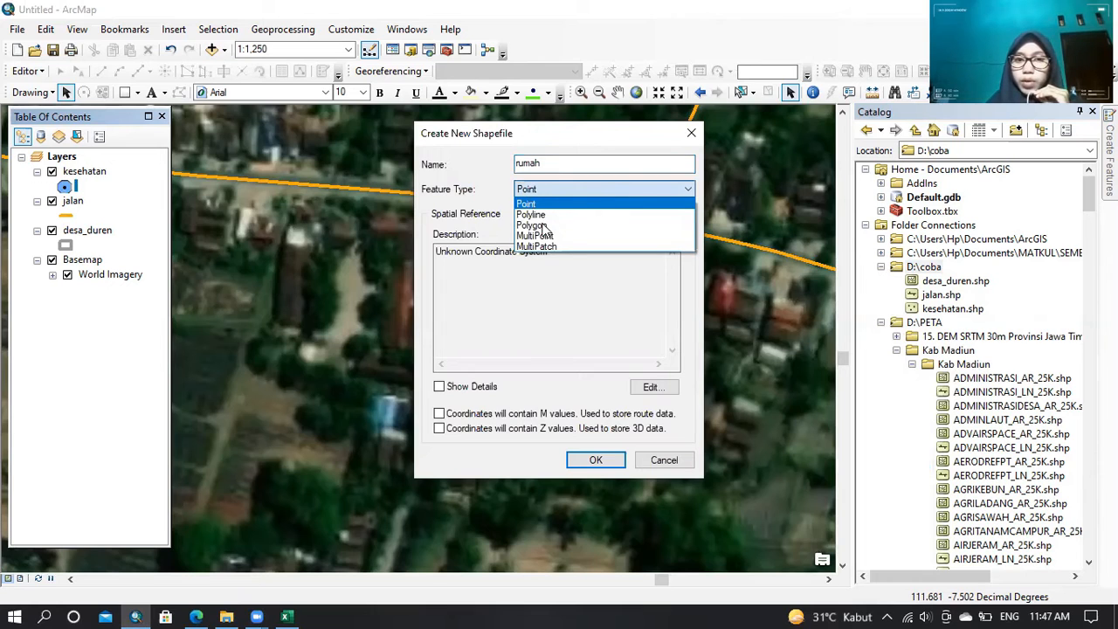
pyautogui.click(544, 226)
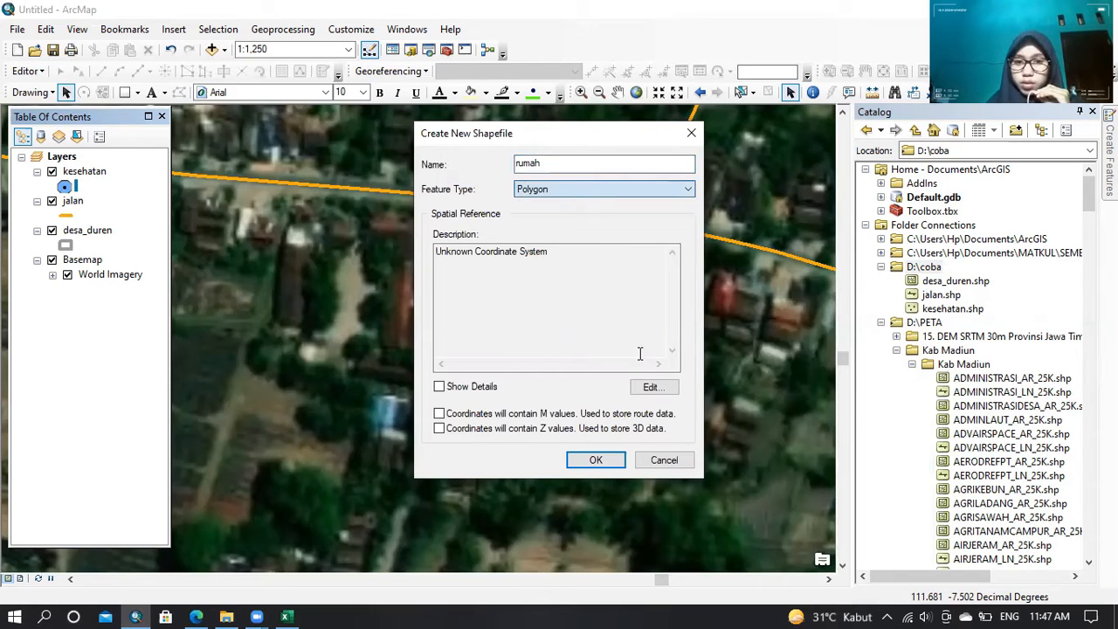
# - Assign the projected coordinate system WGS 1984 UTM Zone 49S to the rumah shapefile and create it
pyautogui.click(651, 387)
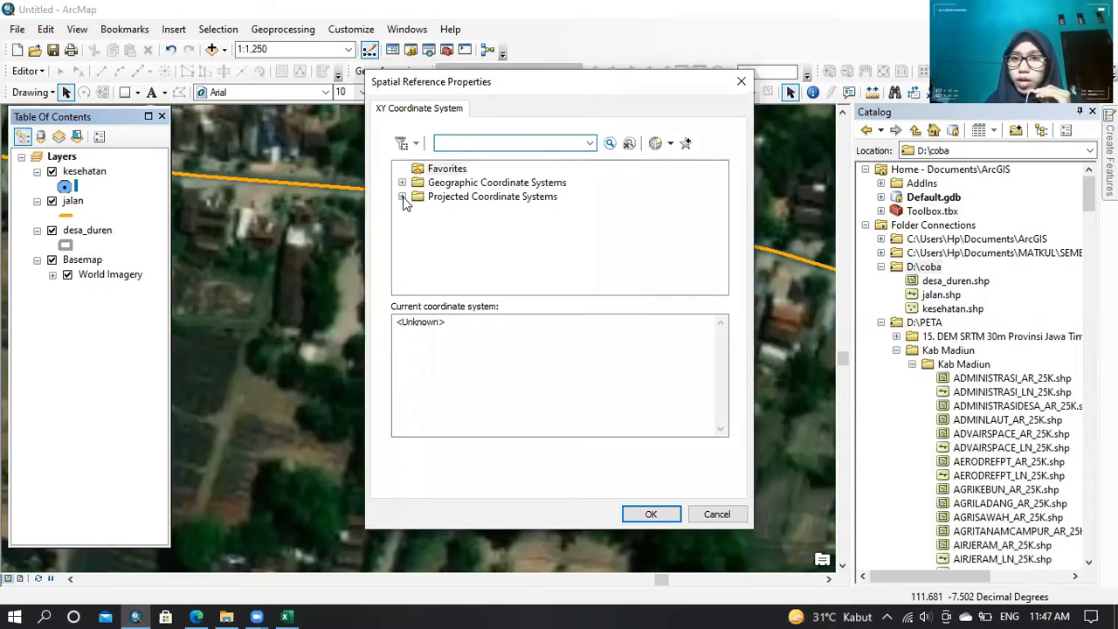
pyautogui.click(403, 196)
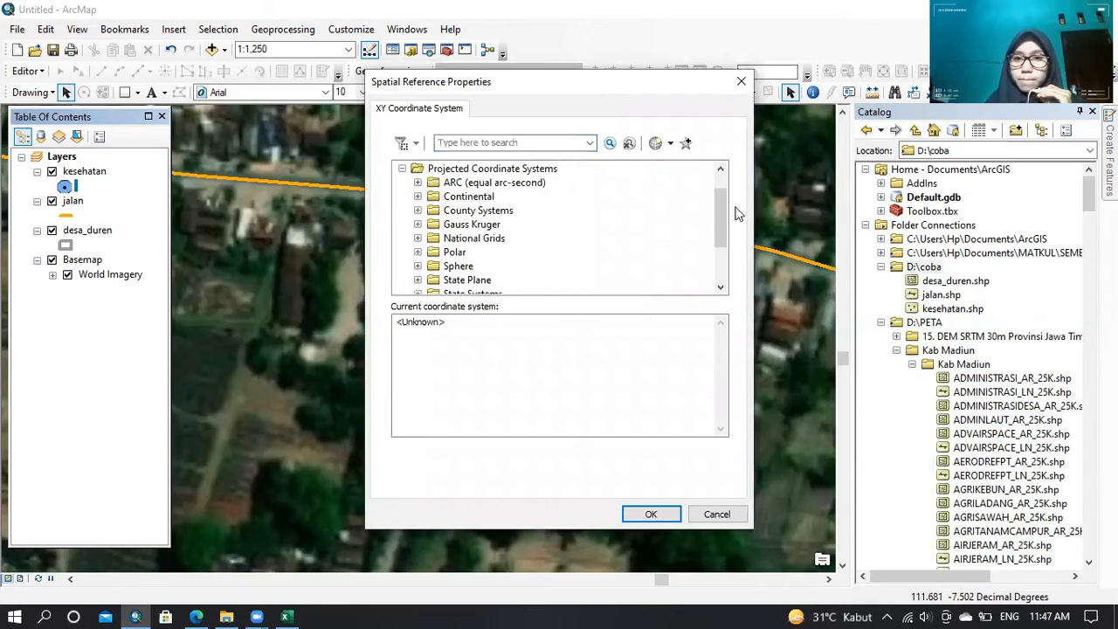
pyautogui.scroll(-2, 407, 258)
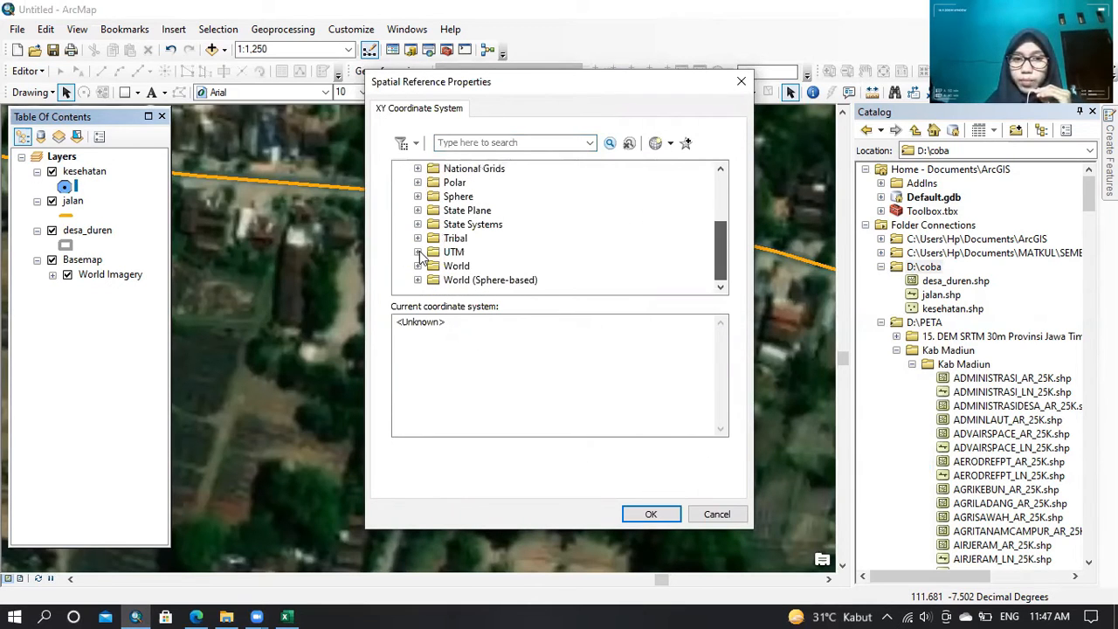
pyautogui.click(418, 253)
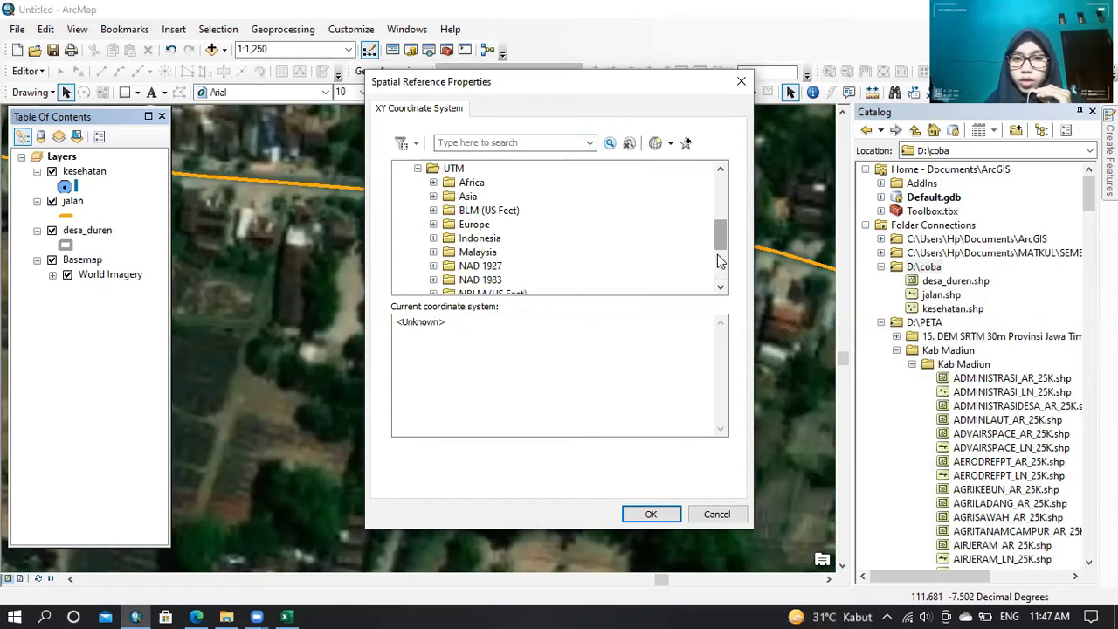
pyautogui.click(719, 264)
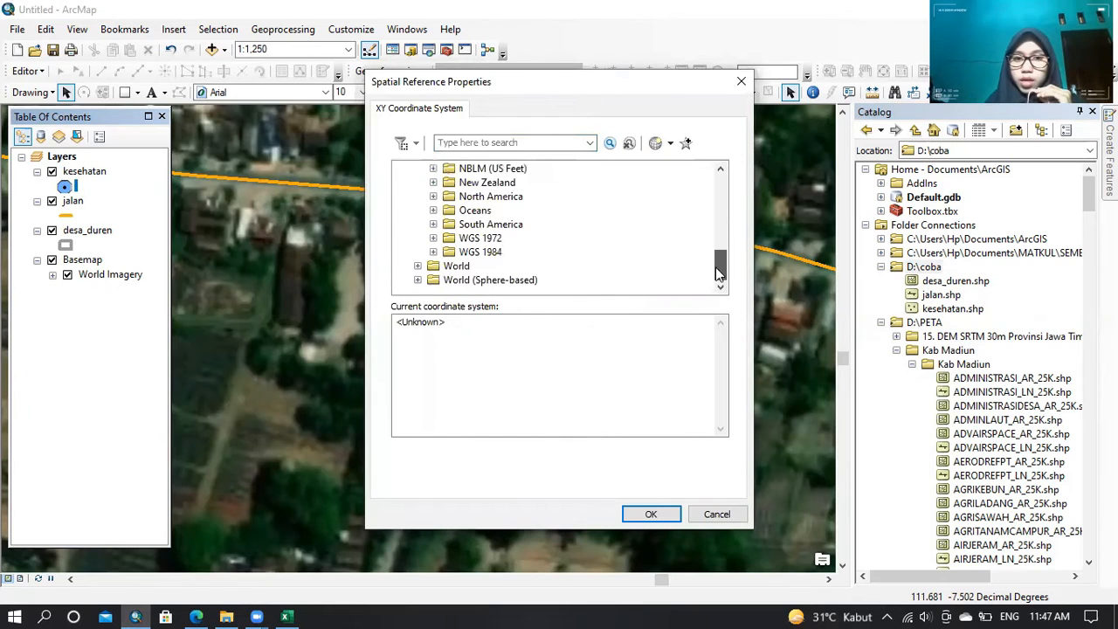
pyautogui.click(432, 252)
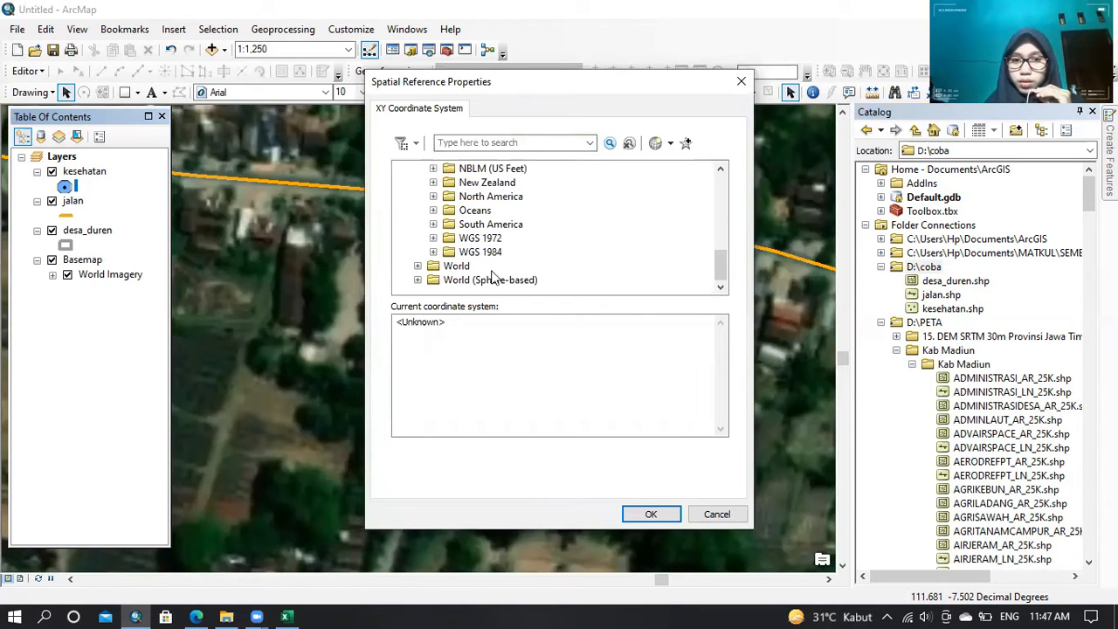
pyautogui.click(447, 280)
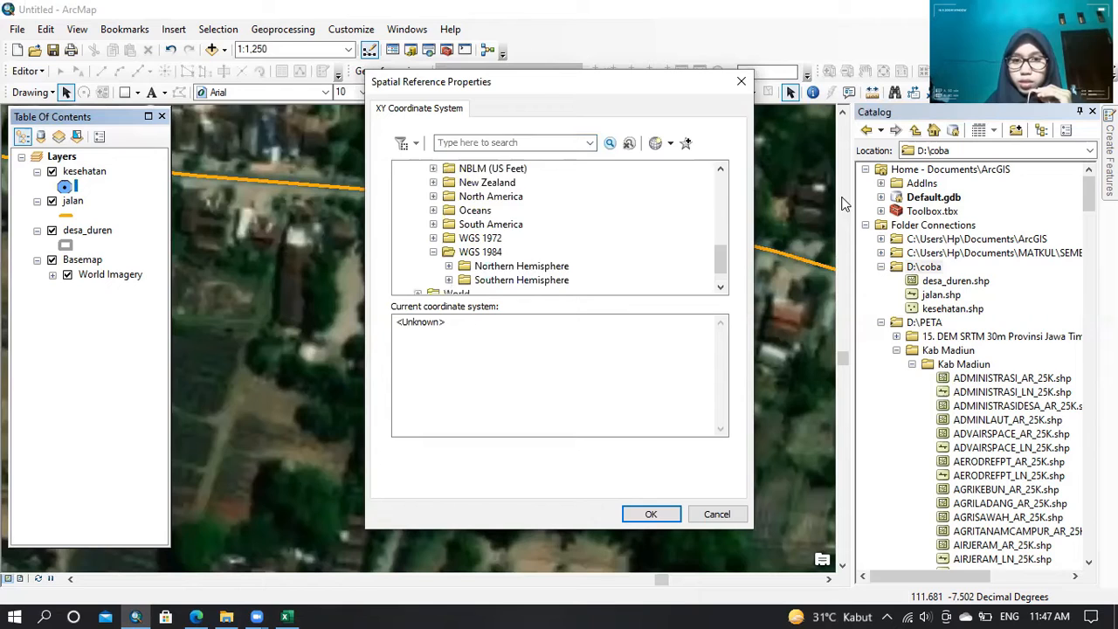
pyautogui.scroll(-1, 724, 229)
pyautogui.click(721, 239)
pyautogui.moveTo(721, 244); pyautogui.dragTo(670, 262)
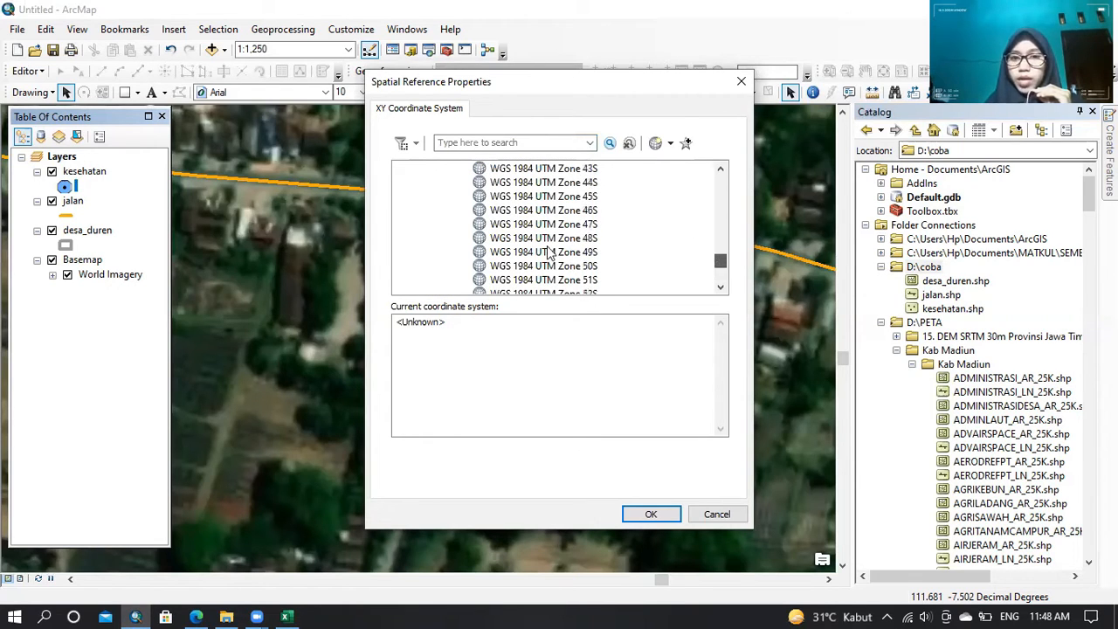
pyautogui.moveTo(549, 253); pyautogui.dragTo(549, 253)
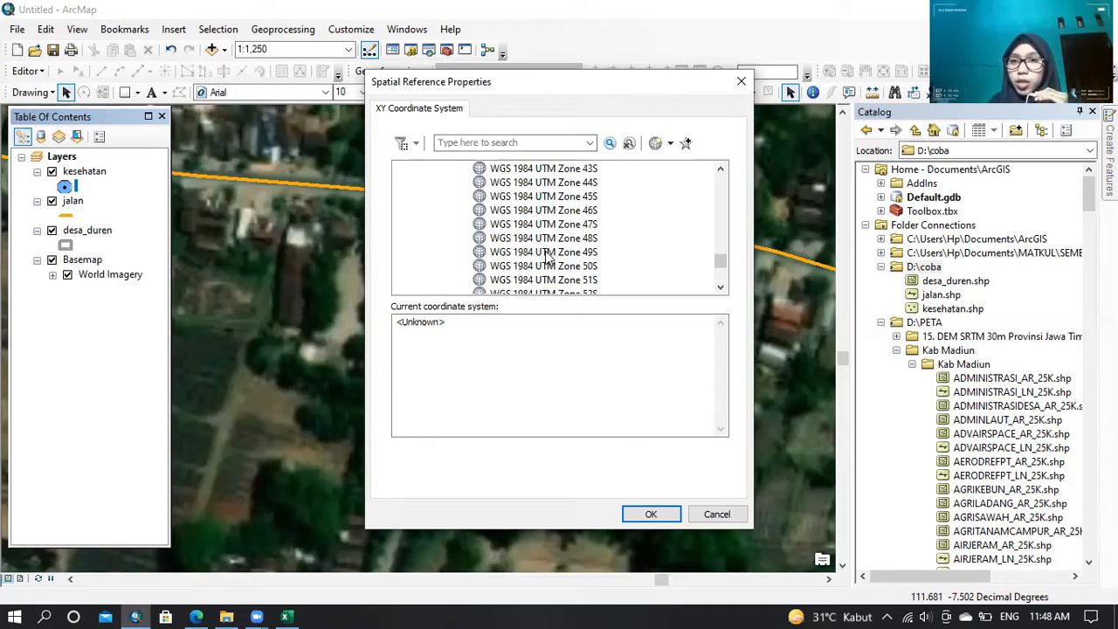
pyautogui.click(548, 253)
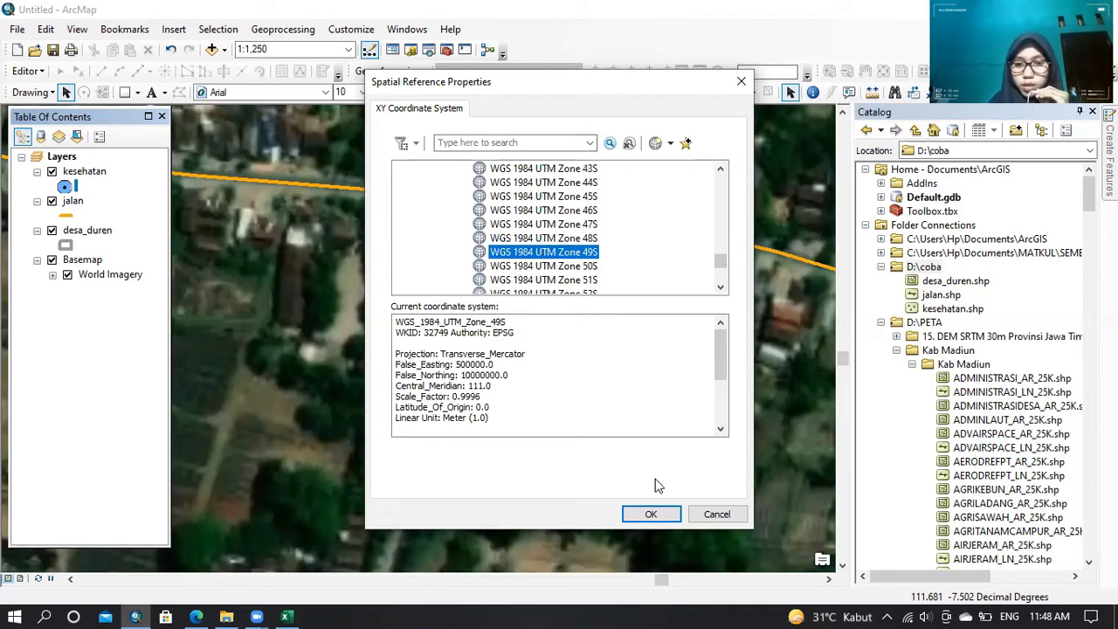
pyautogui.click(652, 515)
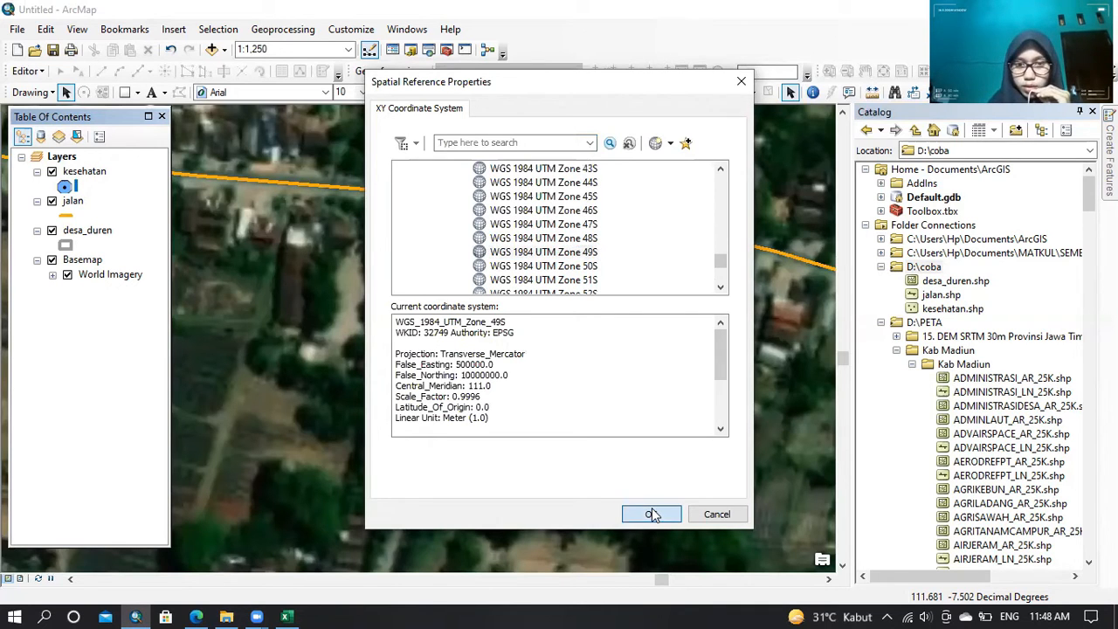
pyautogui.click(609, 464)
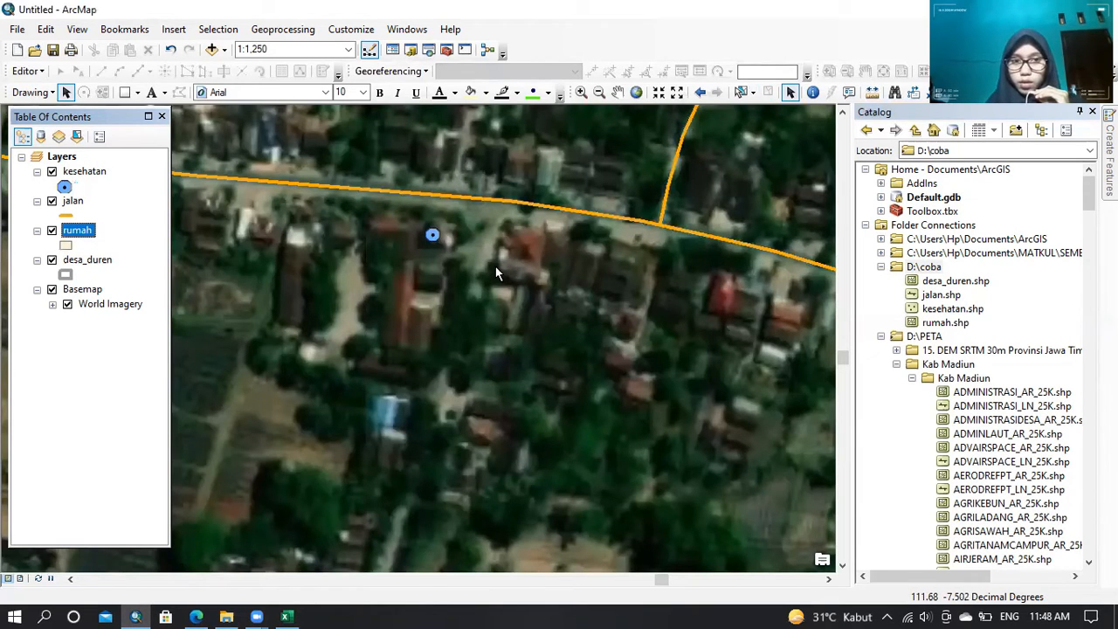
# - Start editing and draw a rumah rectangle over the isolated house north of the main road, west of the side road
pyautogui.click(619, 92)
pyautogui.moveTo(548, 175); pyautogui.dragTo(560, 390)
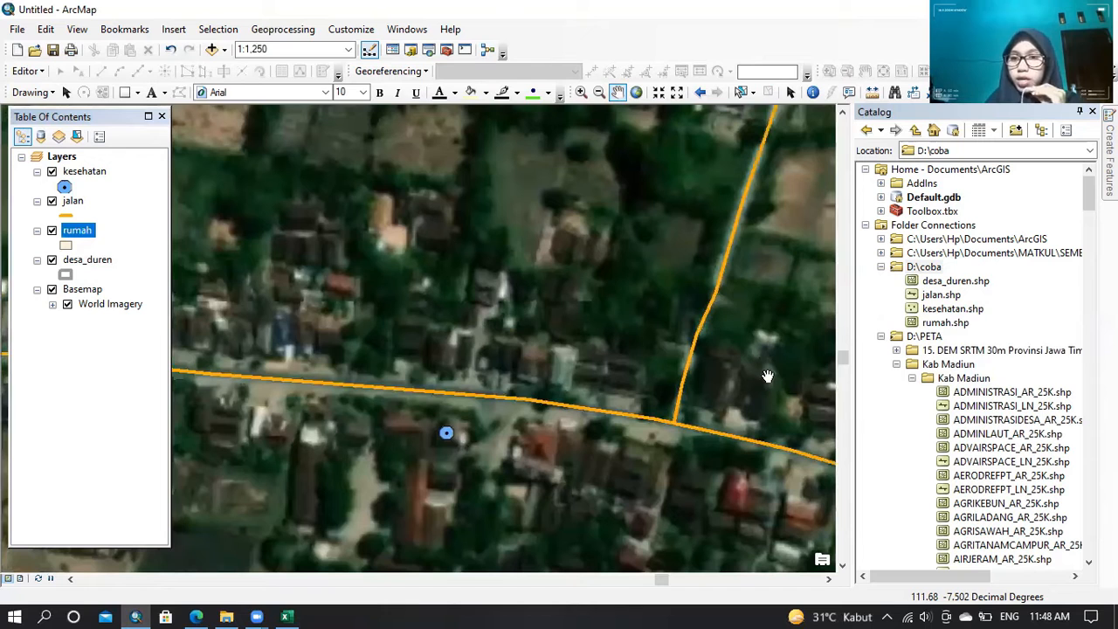
pyautogui.moveTo(341, 211); pyautogui.dragTo(304, 279)
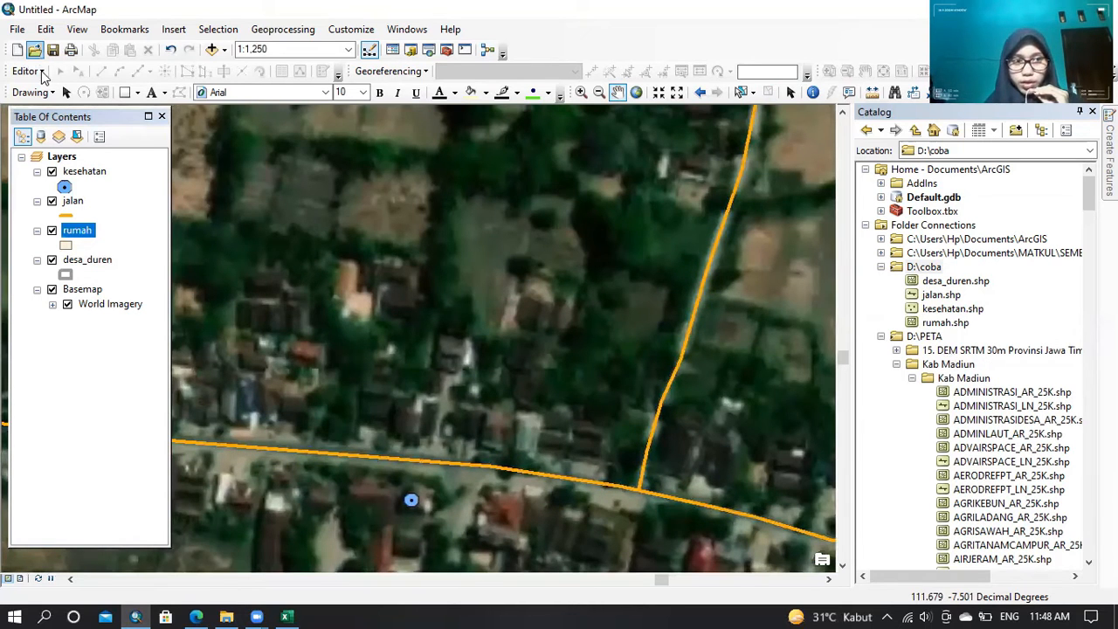
pyautogui.click(31, 72)
pyautogui.click(51, 98)
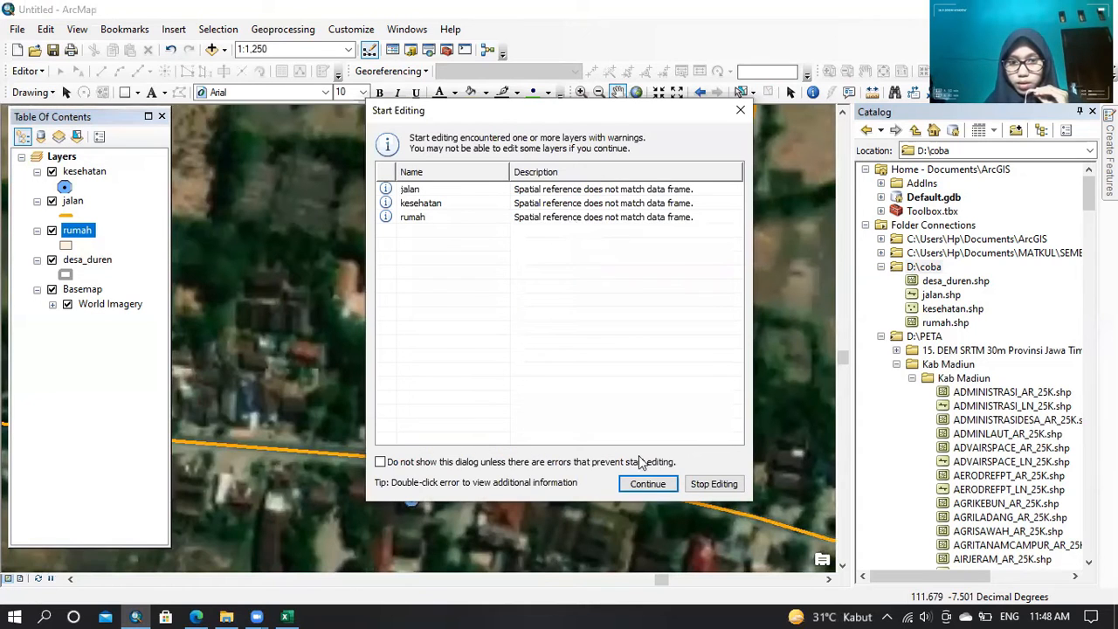
pyautogui.click(648, 486)
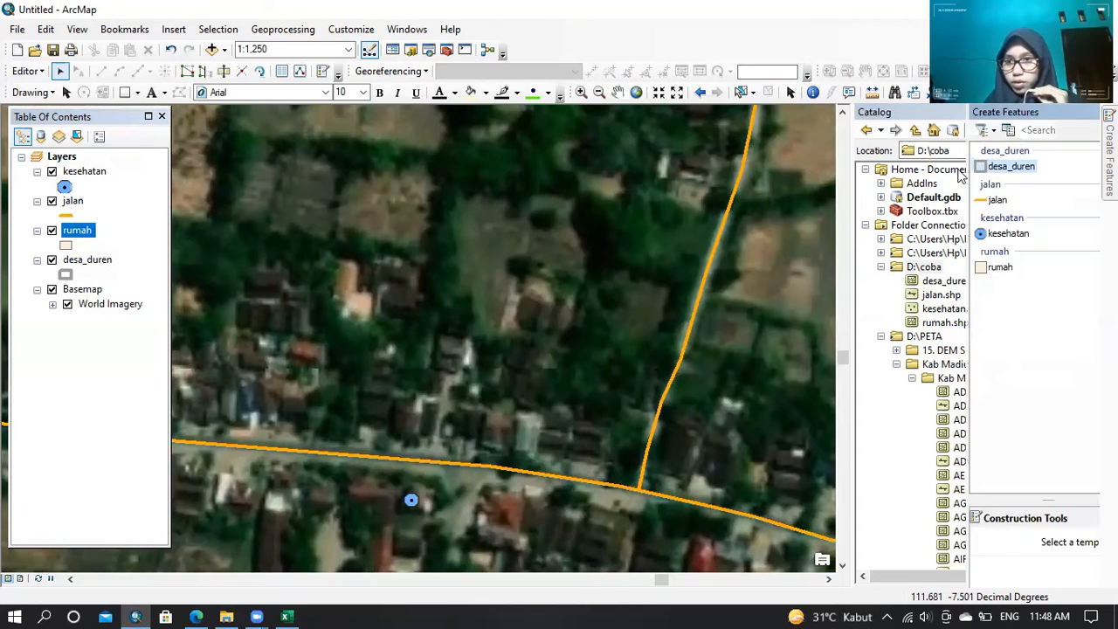
pyautogui.click(900, 269)
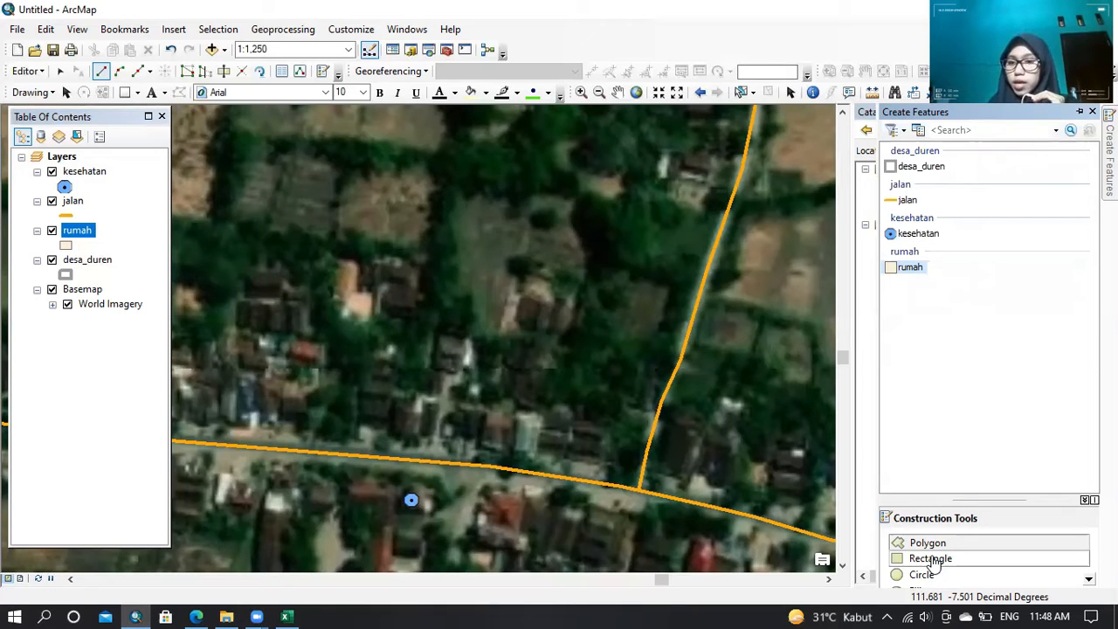
pyautogui.click(931, 559)
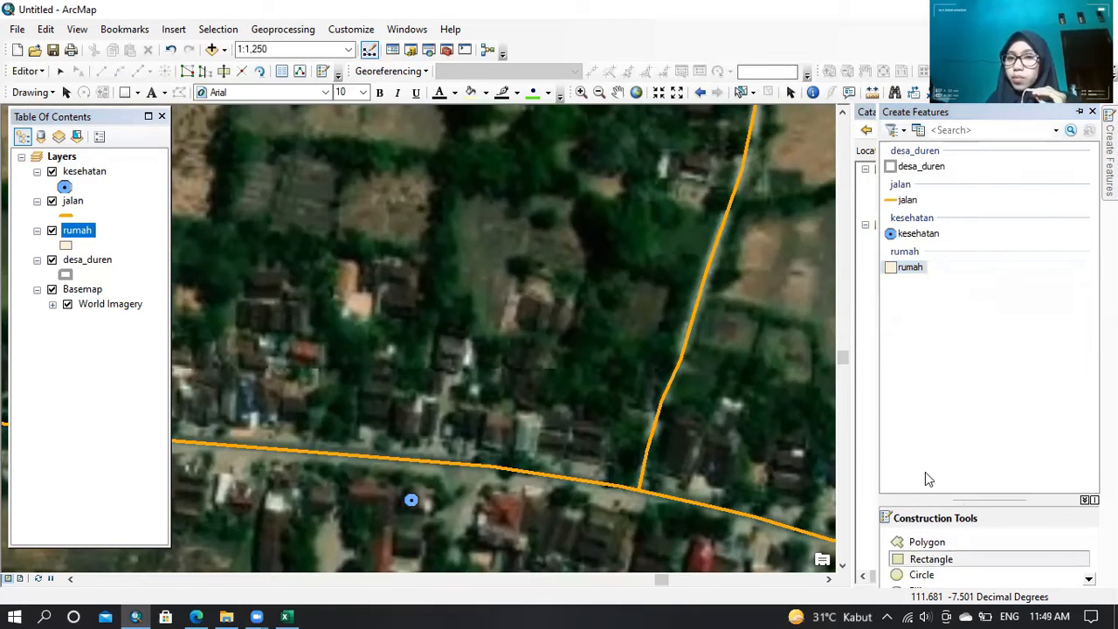
pyautogui.click(521, 298)
pyautogui.click(552, 306)
pyautogui.click(549, 338)
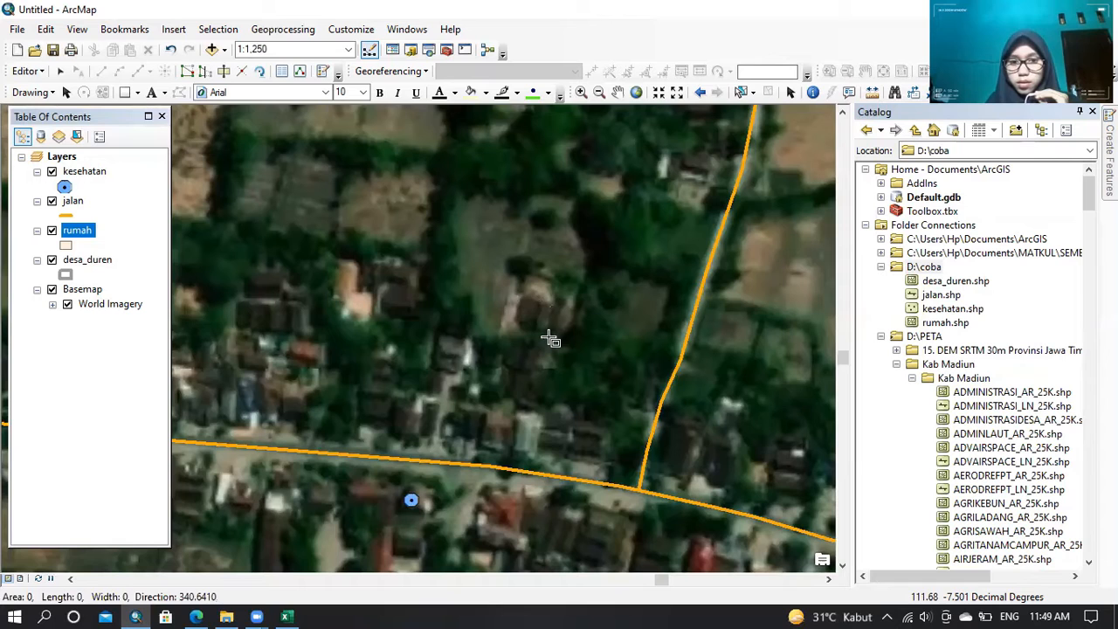
# - Draw three rumah rectangles over houses north of the kesehatan point: one set back and two adjoining ones beside the main road
pyautogui.click(441, 335)
pyautogui.click(464, 337)
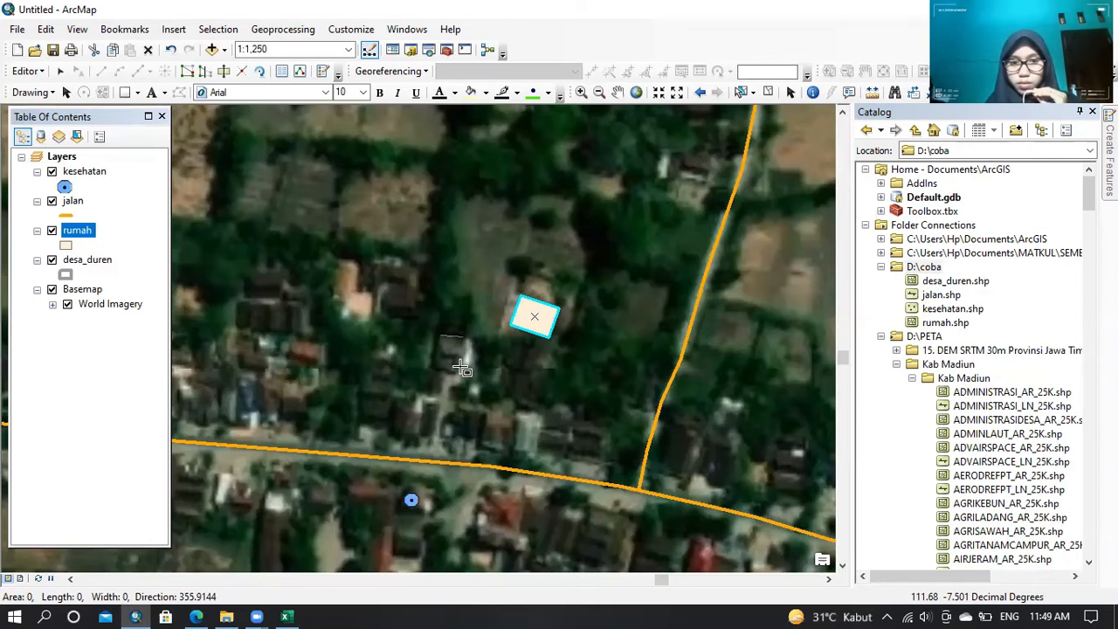
pyautogui.click(463, 374)
pyautogui.click(414, 395)
pyautogui.click(439, 398)
pyautogui.click(437, 443)
pyautogui.click(394, 405)
pyautogui.click(419, 411)
pyautogui.click(414, 434)
# - Draw four rumah rectangles over houses along the main road's north side: three adjoining and one farther east near the side road
pyautogui.click(457, 410)
pyautogui.click(482, 410)
pyautogui.click(484, 439)
pyautogui.click(483, 415)
pyautogui.click(517, 418)
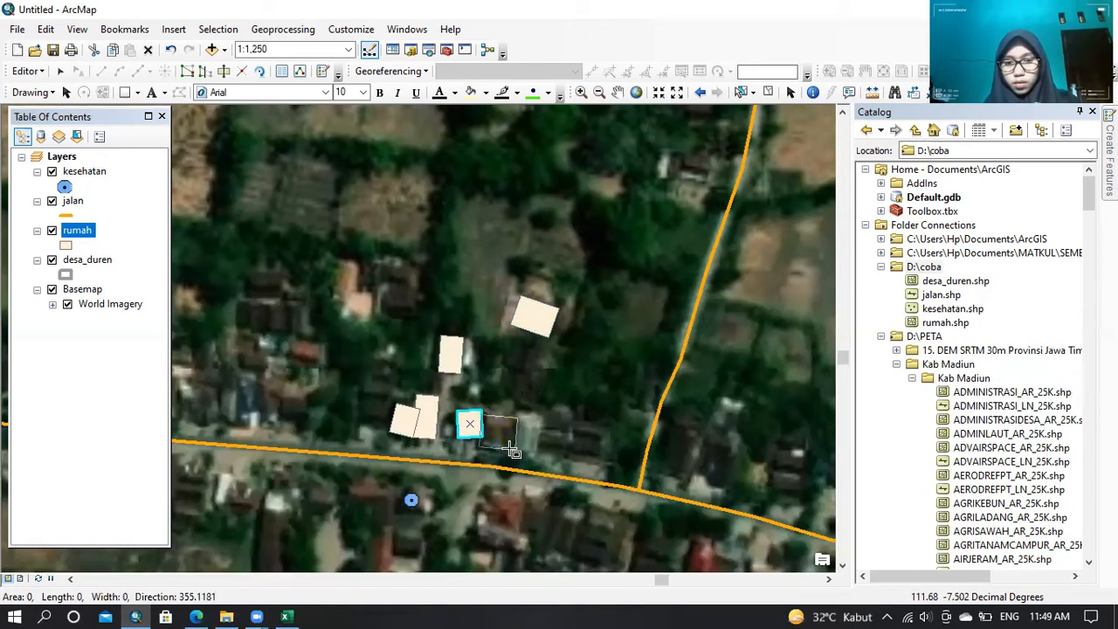
pyautogui.click(514, 450)
pyautogui.click(517, 419)
pyautogui.click(535, 420)
pyautogui.click(536, 451)
pyautogui.click(568, 454)
pyautogui.click(575, 419)
# - Draw another rumah rectangle filling the gap between the narrow house and the easternmost one beside the main road
pyautogui.click(550, 450)
pyautogui.click(549, 419)
pyautogui.click(618, 93)
pyautogui.moveTo(619, 408); pyautogui.dragTo(674, 341)
pyautogui.click(1109, 159)
pyautogui.click(931, 559)
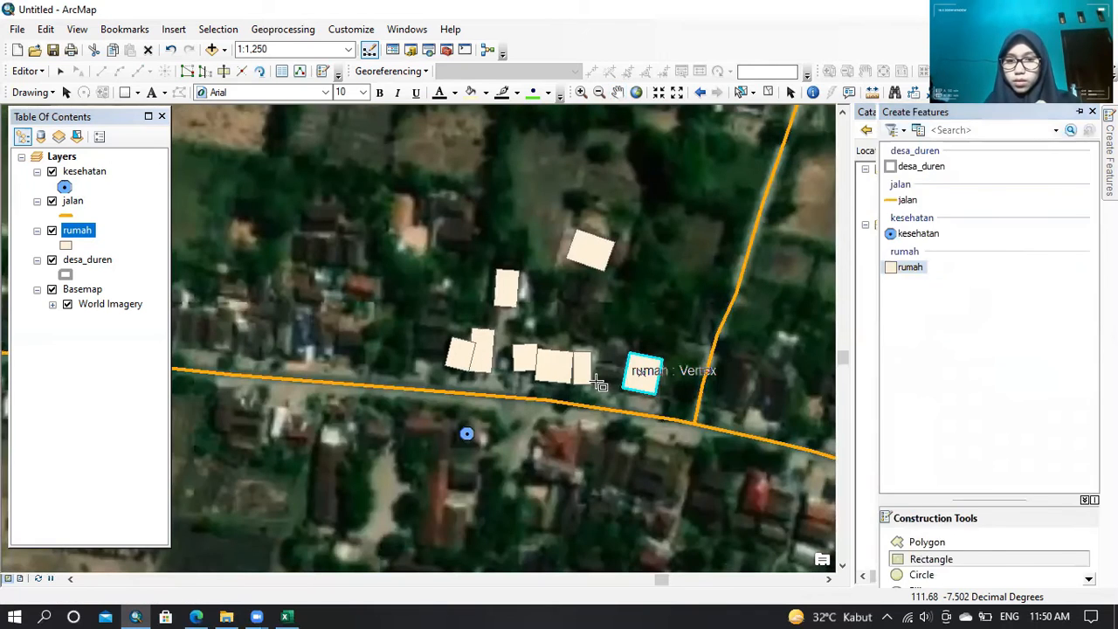
pyautogui.click(593, 384)
pyautogui.click(596, 349)
pyautogui.click(629, 349)
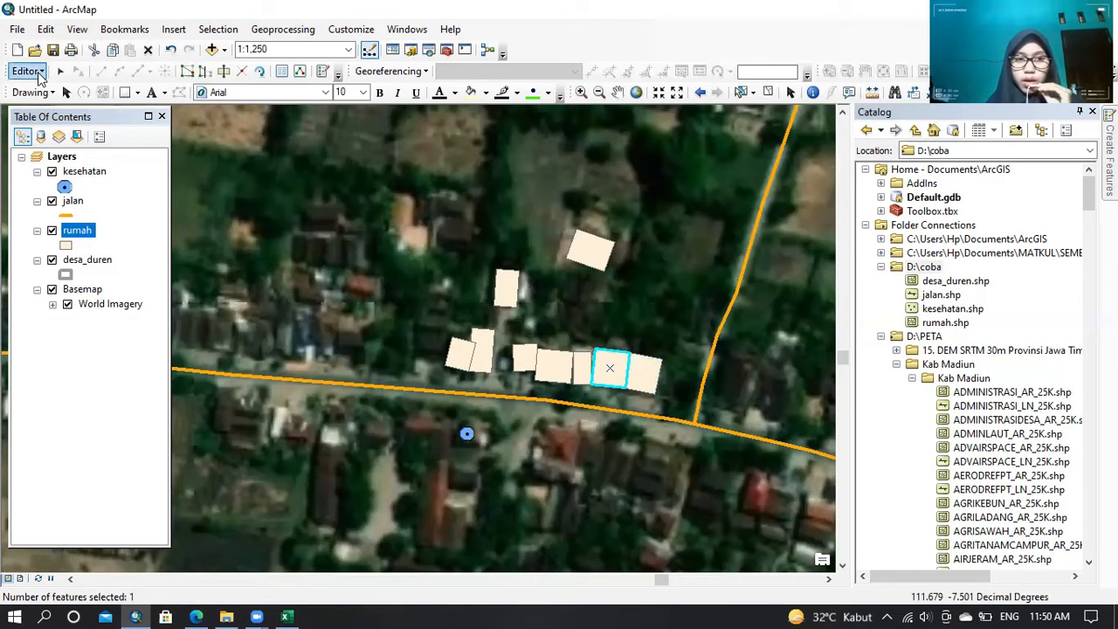
# - Save the rumah edits and stop editing
pyautogui.click(35, 71)
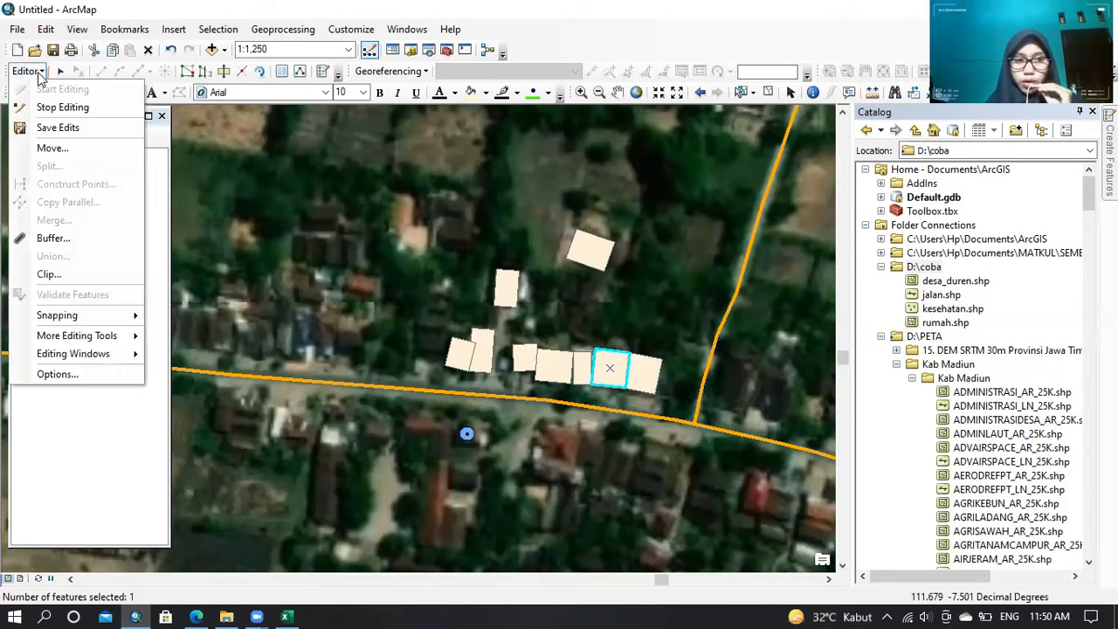
pyautogui.click(75, 131)
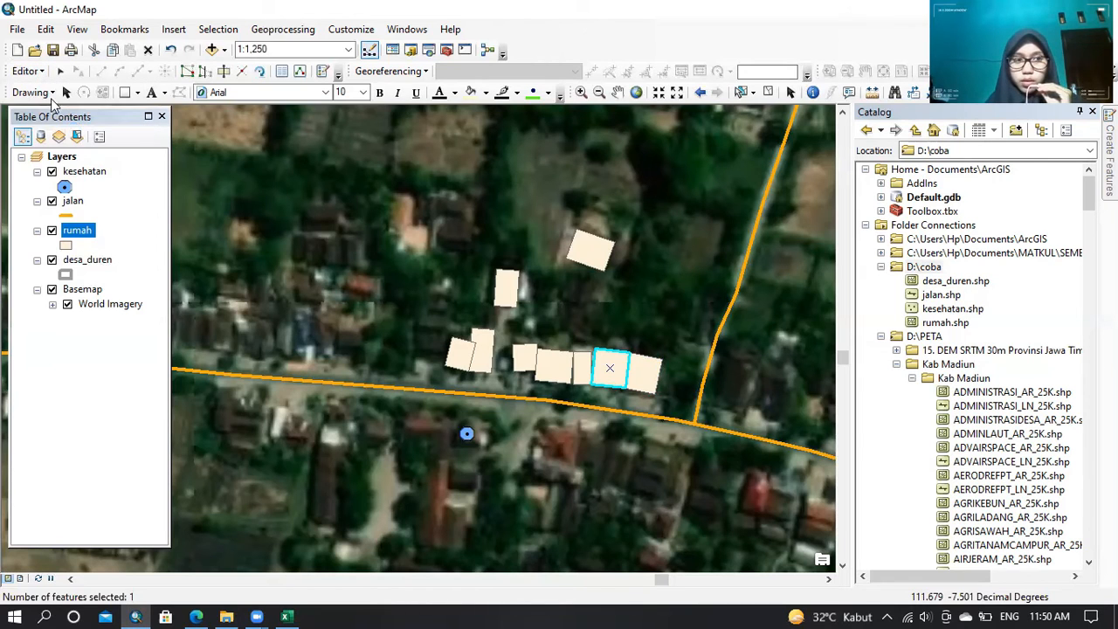
pyautogui.click(35, 74)
pyautogui.click(43, 109)
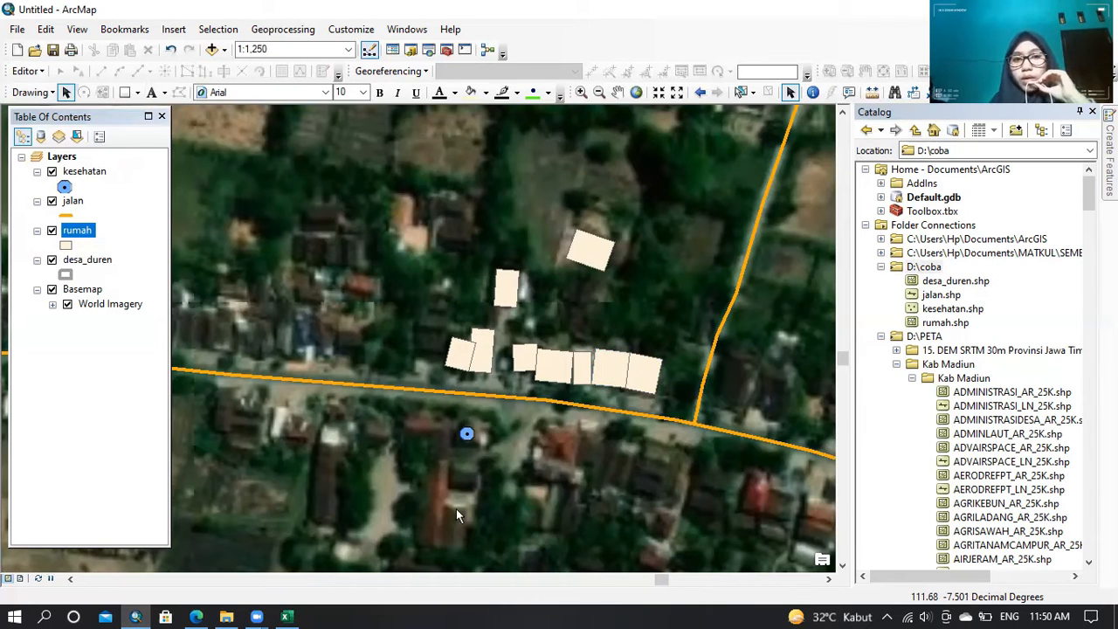
# - Change the rumah layer's symbol to the yellow Sun fill
pyautogui.click(66, 246)
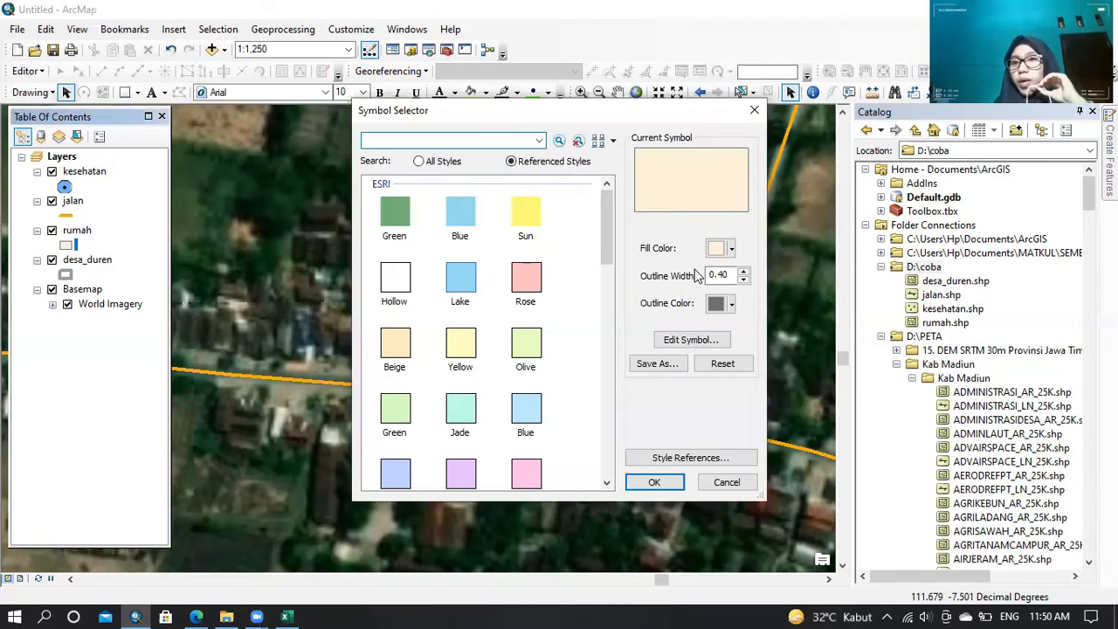
pyautogui.click(527, 231)
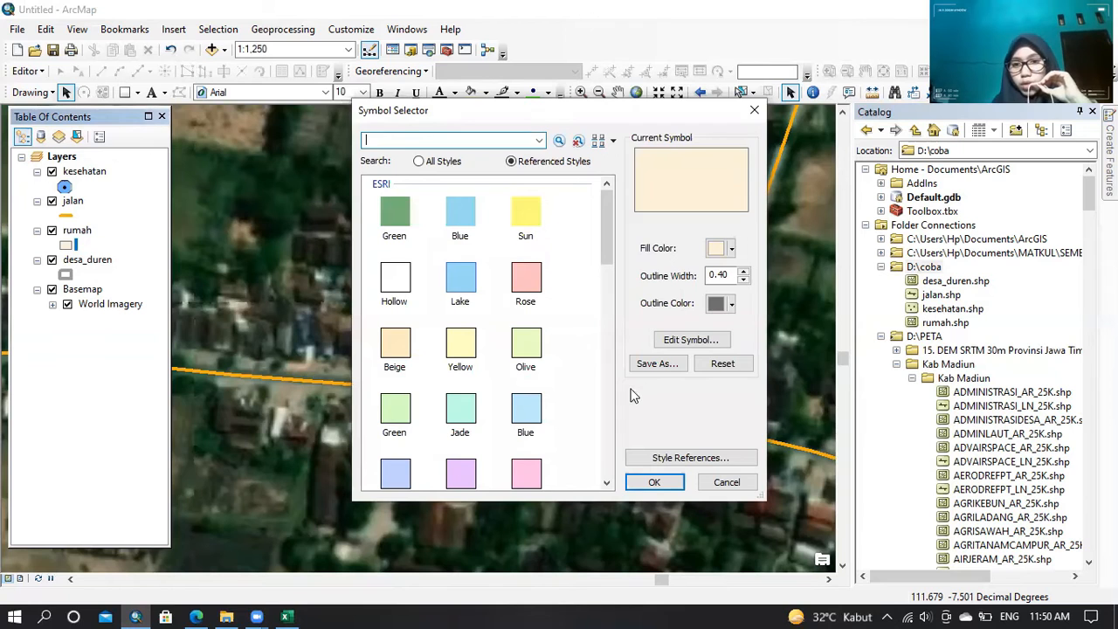
pyautogui.click(659, 484)
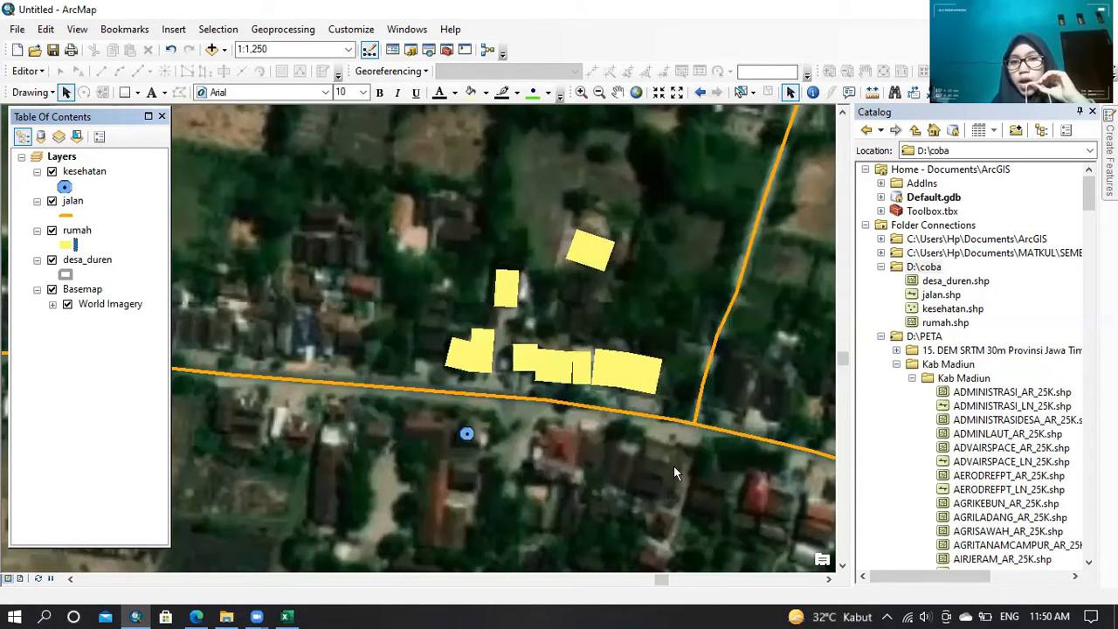
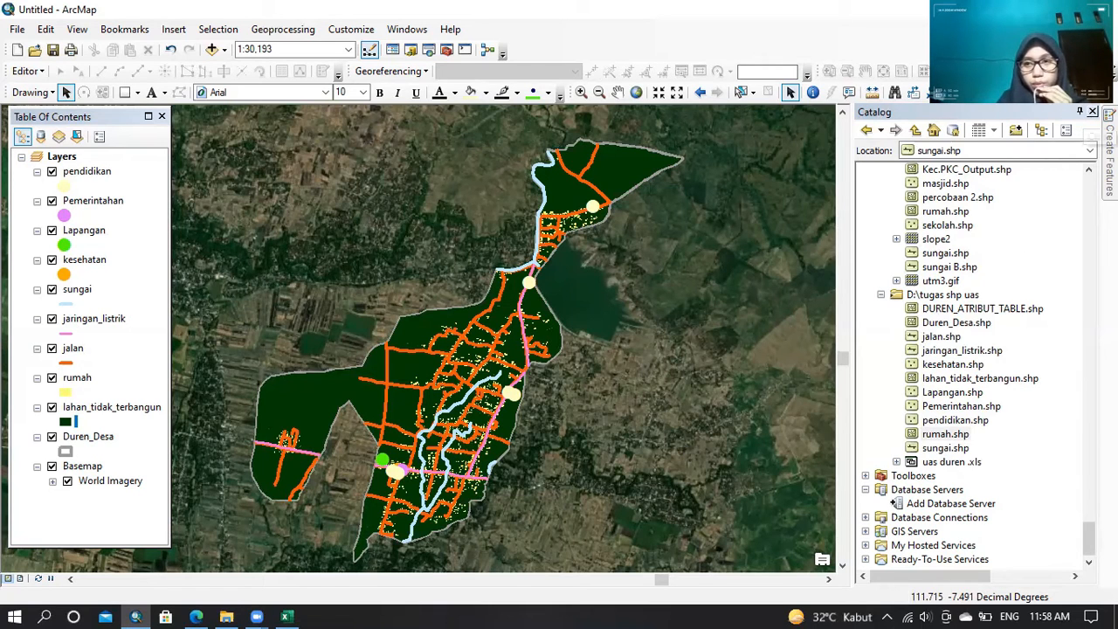
# - Close the Catalog and Table Of Contents windows and switch the completed Duren village map to layout view
pyautogui.click(1092, 112)
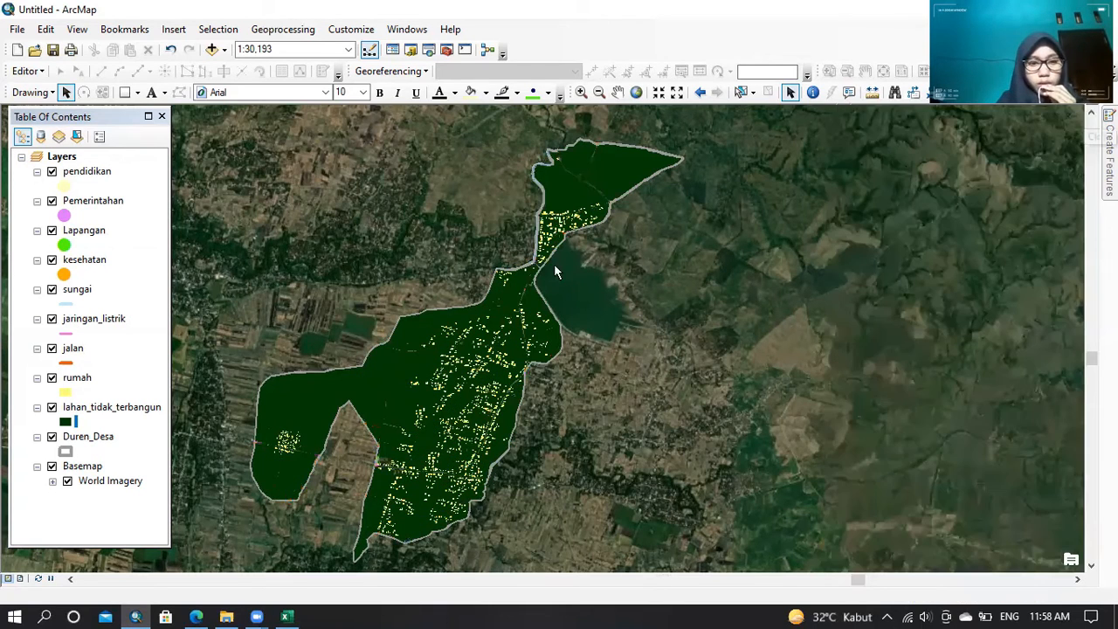
pyautogui.click(163, 117)
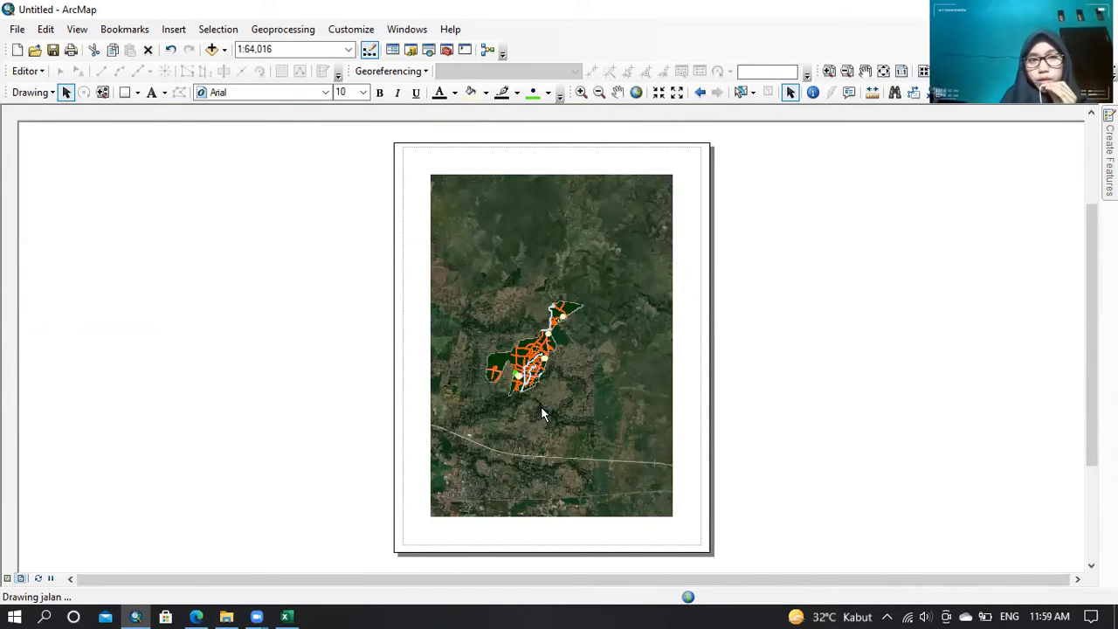
# - Set the layout's printer to Microsoft Print to PDF in the page and print setup
pyautogui.click(17, 29)
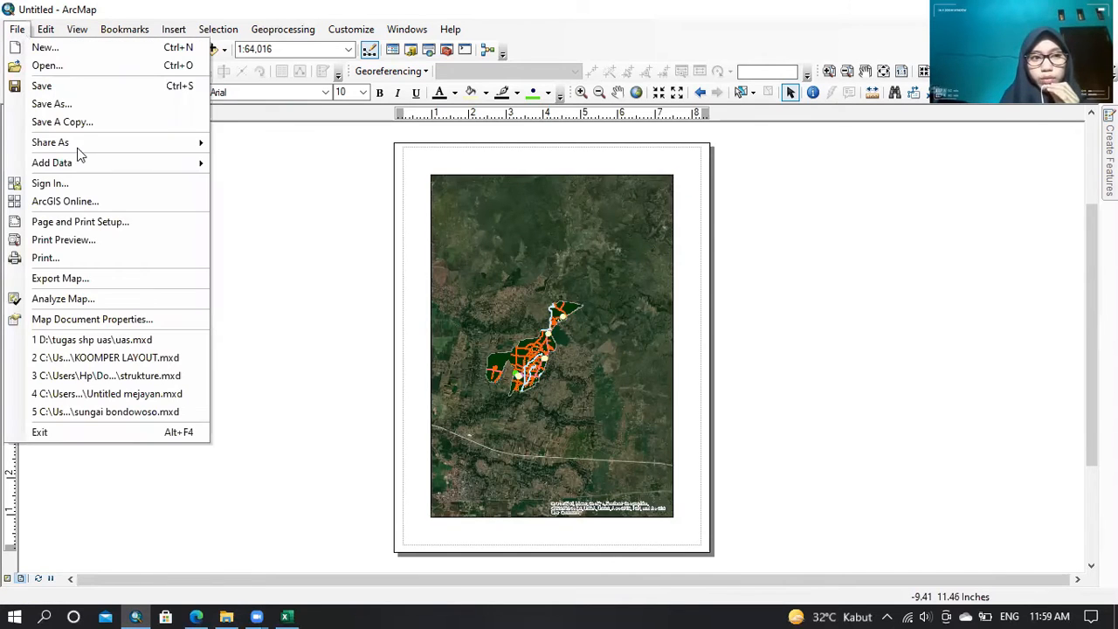
pyautogui.click(94, 224)
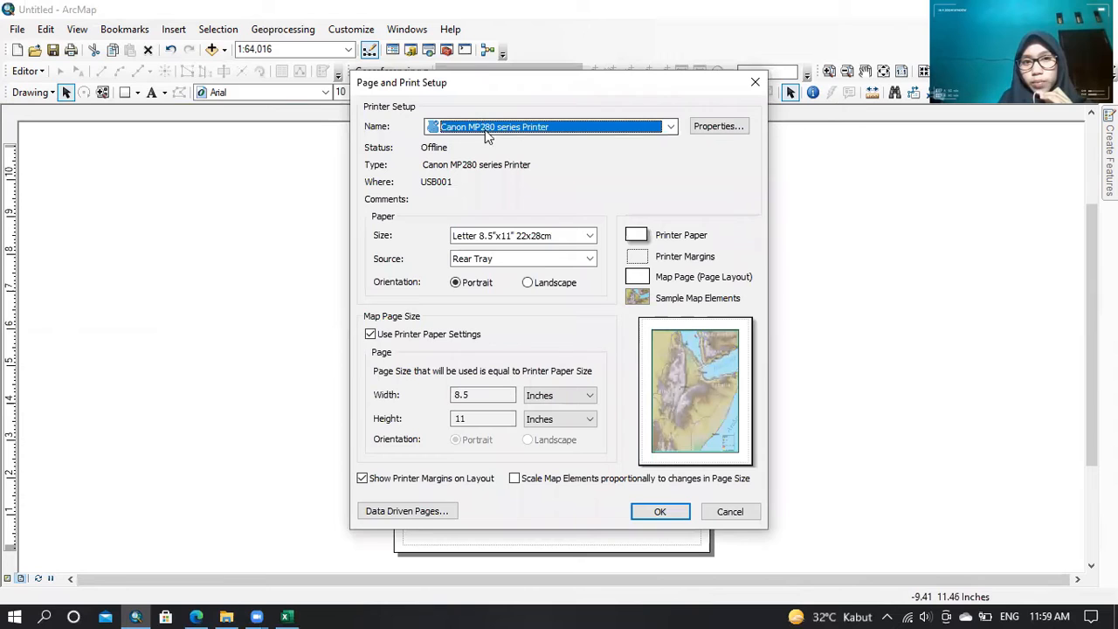
pyautogui.click(579, 237)
pyautogui.moveTo(592, 314); pyautogui.dragTo(586, 271)
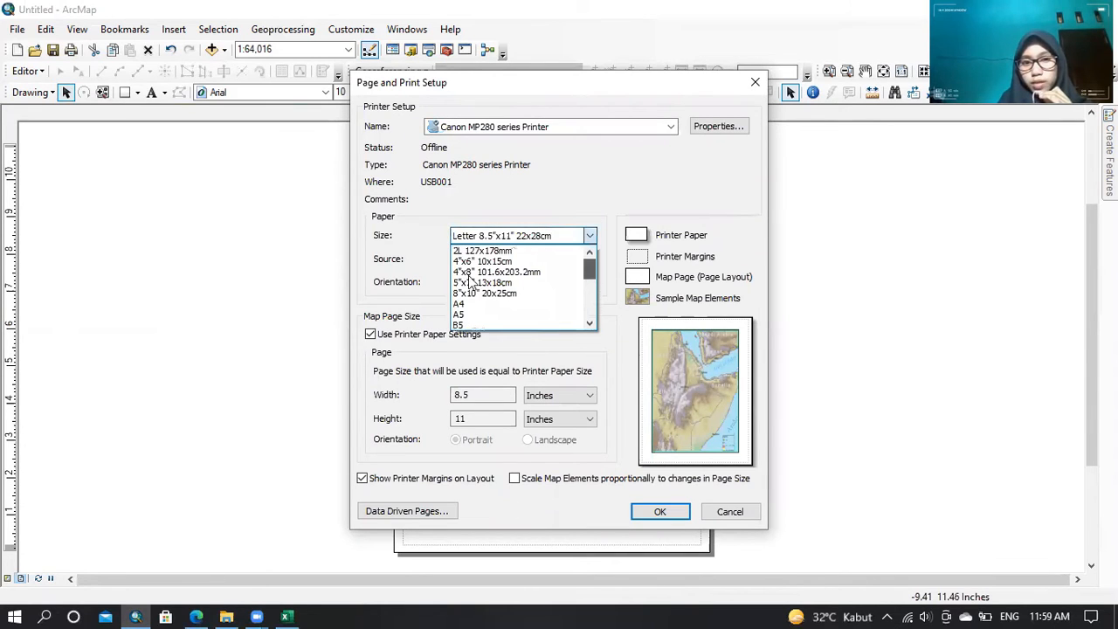
pyautogui.scroll(-1, 470, 282)
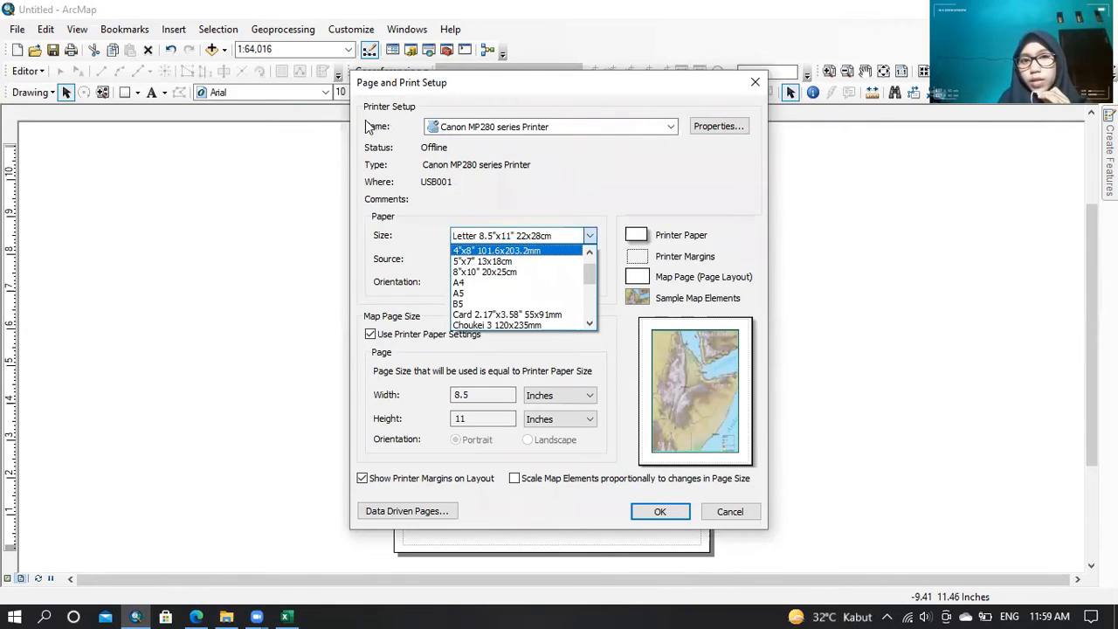
pyautogui.click(632, 129)
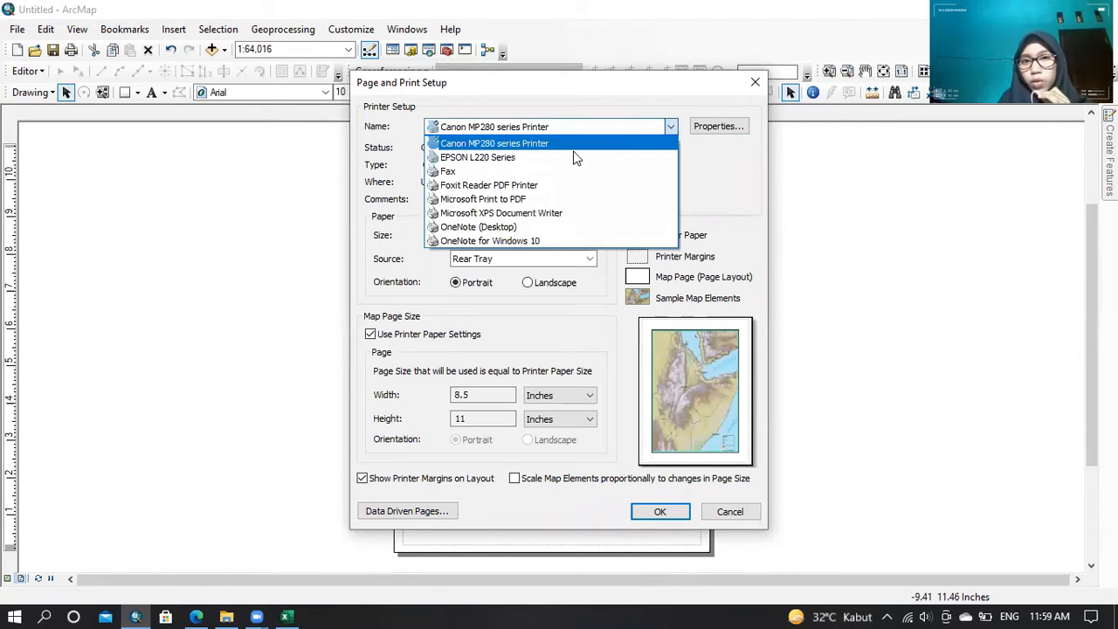
pyautogui.click(524, 200)
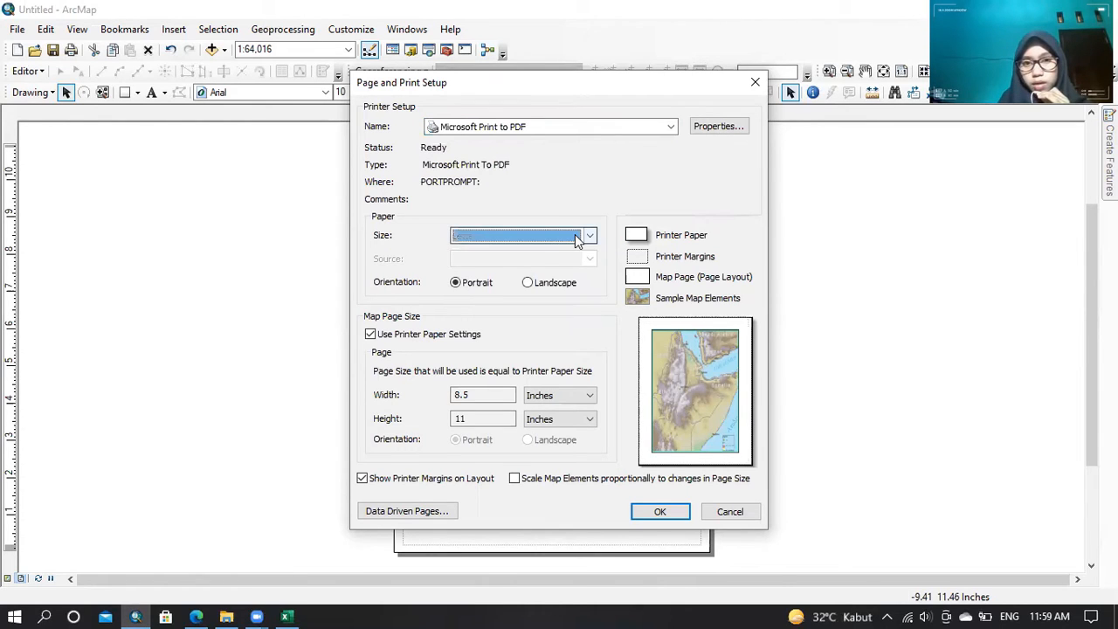
# - Set the paper size to A3 with landscape orientation and apply the page setup
pyautogui.click(575, 234)
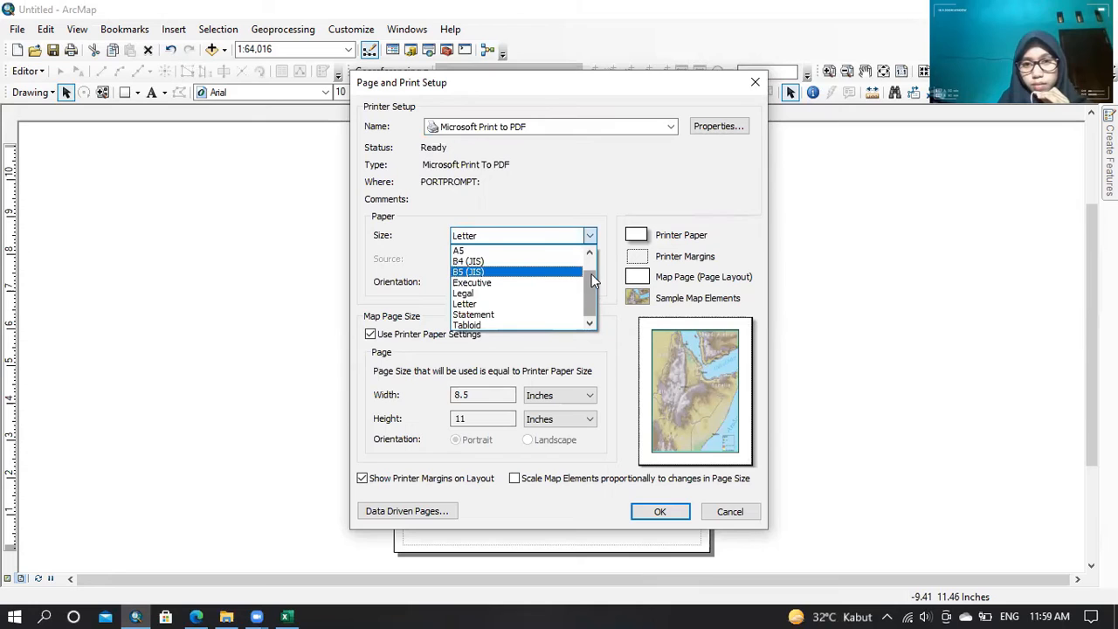
pyautogui.moveTo(593, 280); pyautogui.dragTo(591, 262)
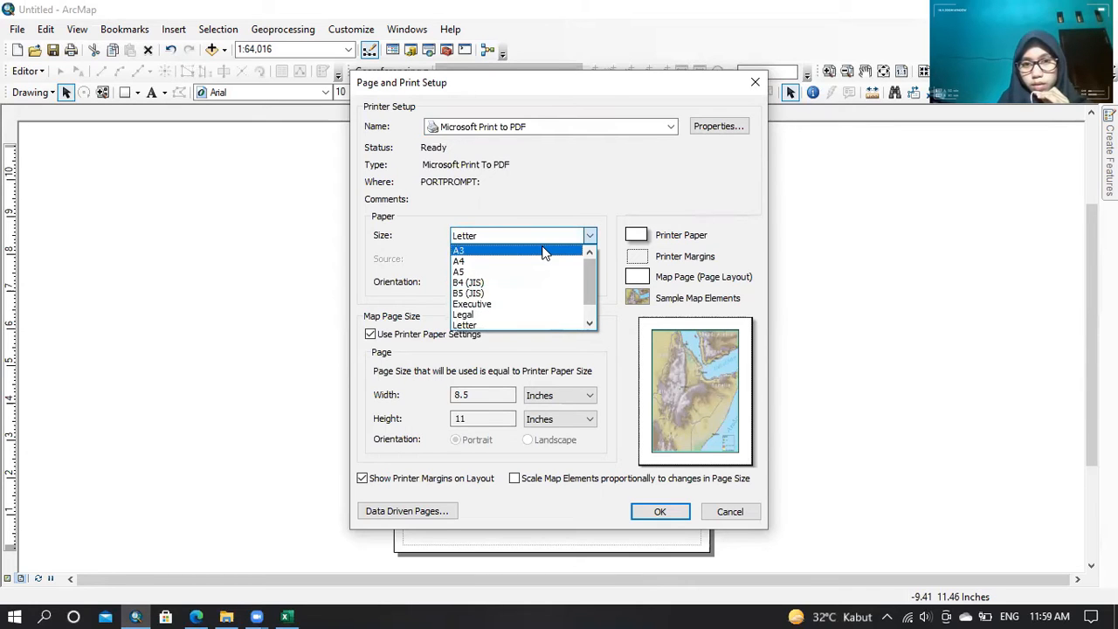
pyautogui.click(544, 251)
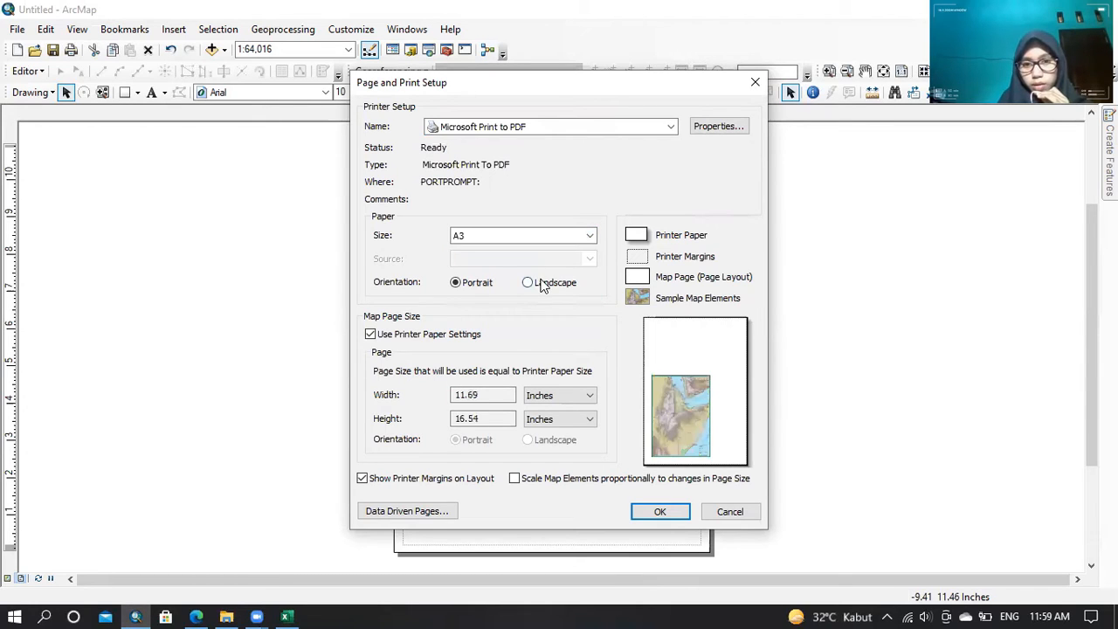
pyautogui.click(542, 284)
pyautogui.click(679, 512)
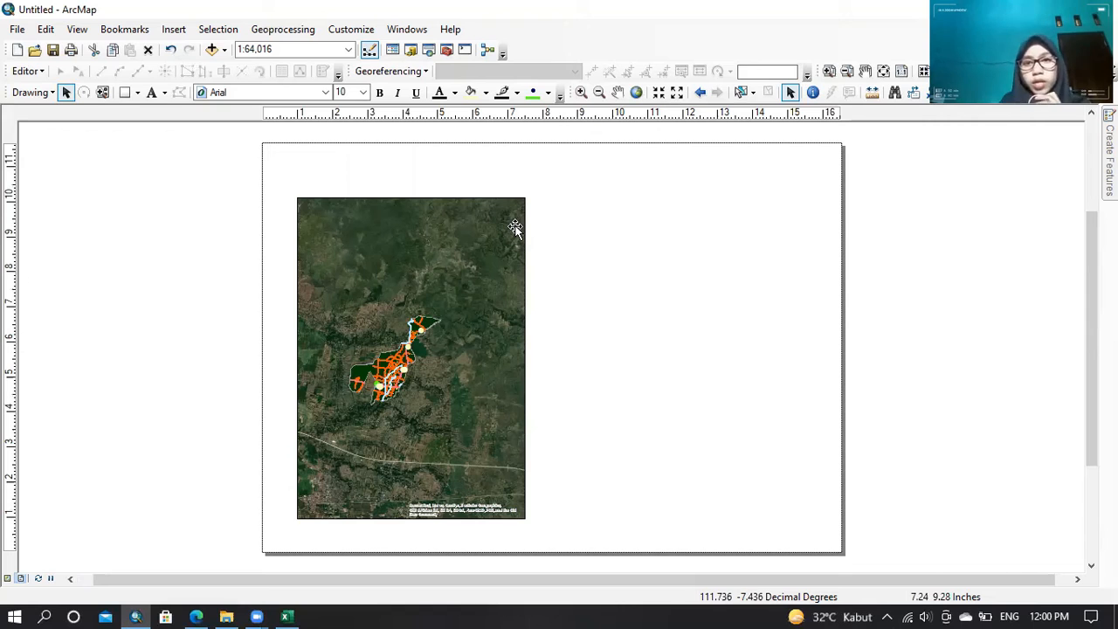
# - Try to enlarge the village area by zooming in on the map within the layout's data frame
pyautogui.click(582, 94)
pyautogui.moveTo(338, 297); pyautogui.dragTo(464, 421)
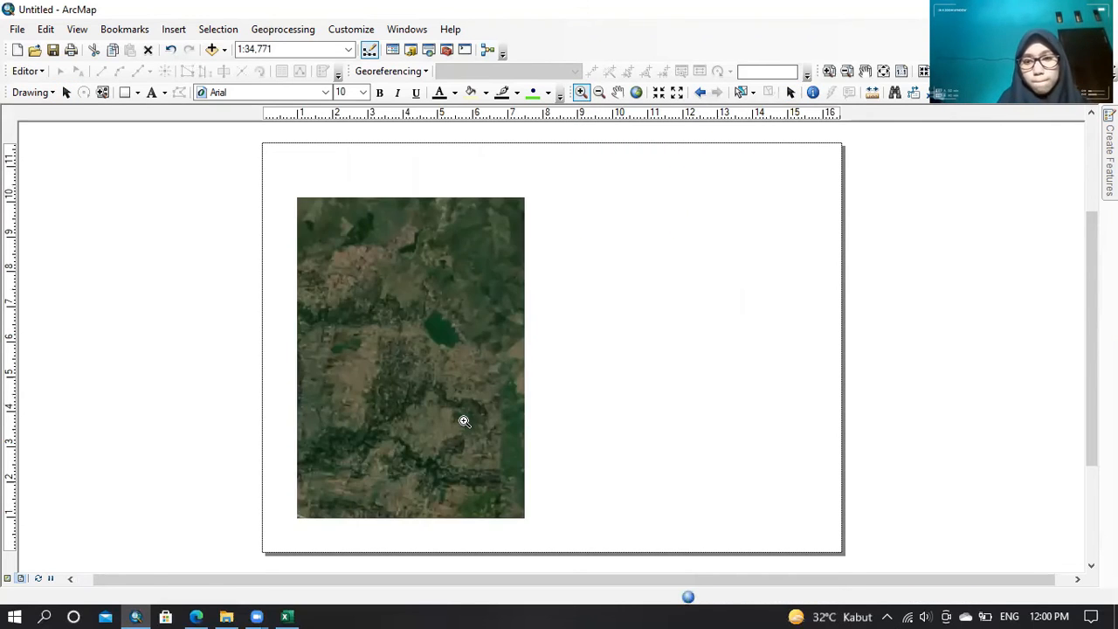
pyautogui.moveTo(323, 242); pyautogui.dragTo(333, 429)
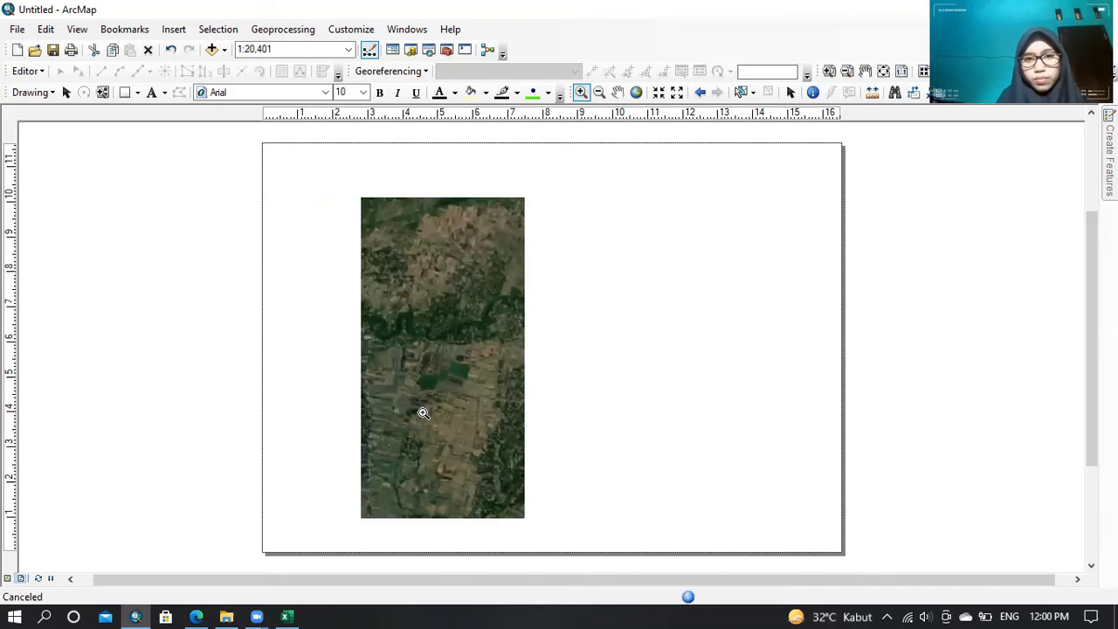
pyautogui.click(618, 94)
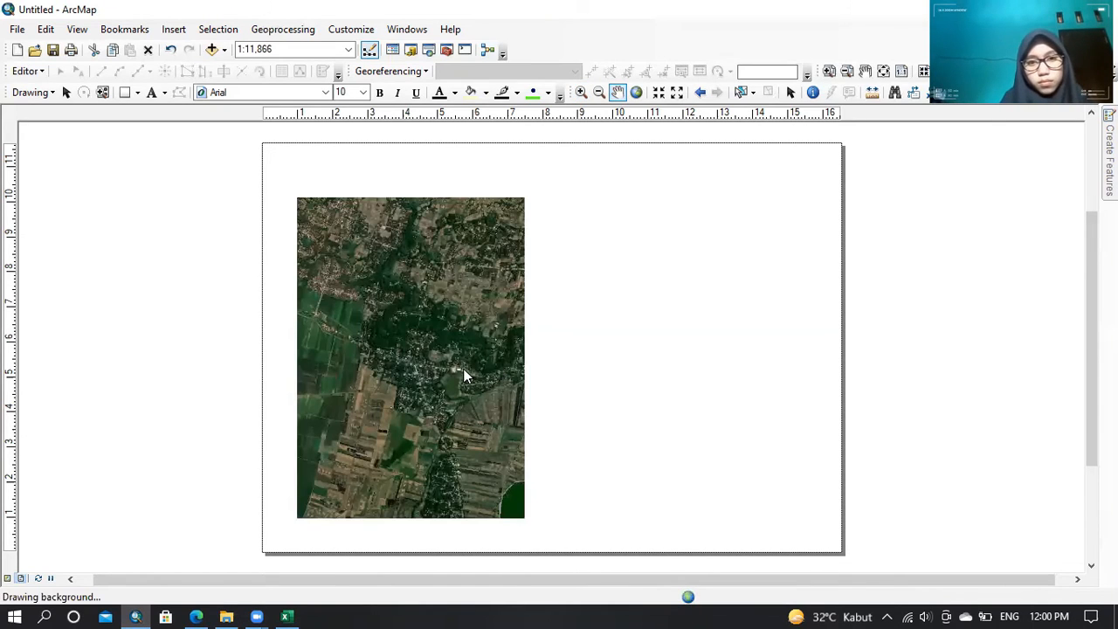
# - Enlarge the map's data frame upward, downward and sideways so it spans about two thirds of the page width
pyautogui.click(65, 92)
pyautogui.click(516, 256)
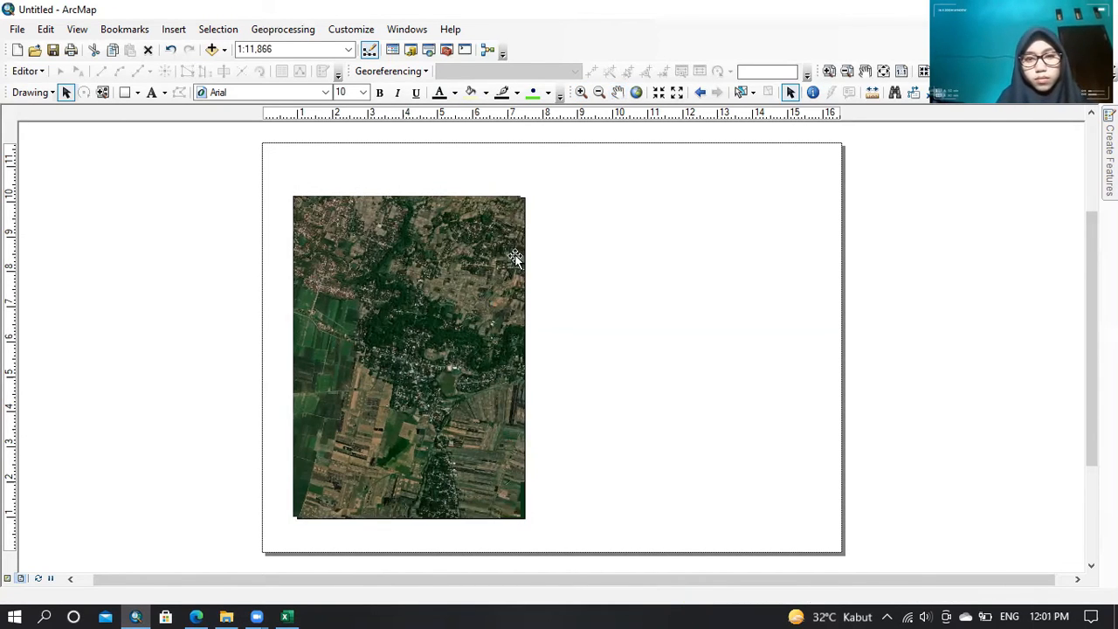
pyautogui.moveTo(407, 196); pyautogui.dragTo(408, 170)
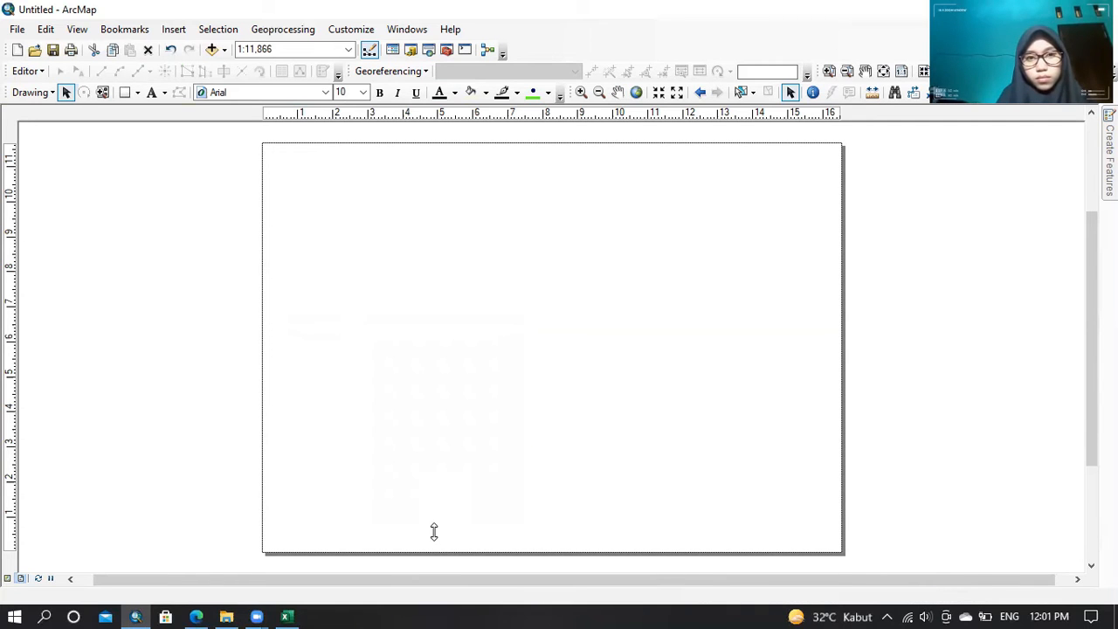
pyautogui.moveTo(398, 513); pyautogui.dragTo(401, 531)
pyautogui.moveTo(521, 328); pyautogui.dragTo(664, 347)
# - Bring the whole village boundary into the data frame and set the map scale to 1:15,500
pyautogui.click(619, 93)
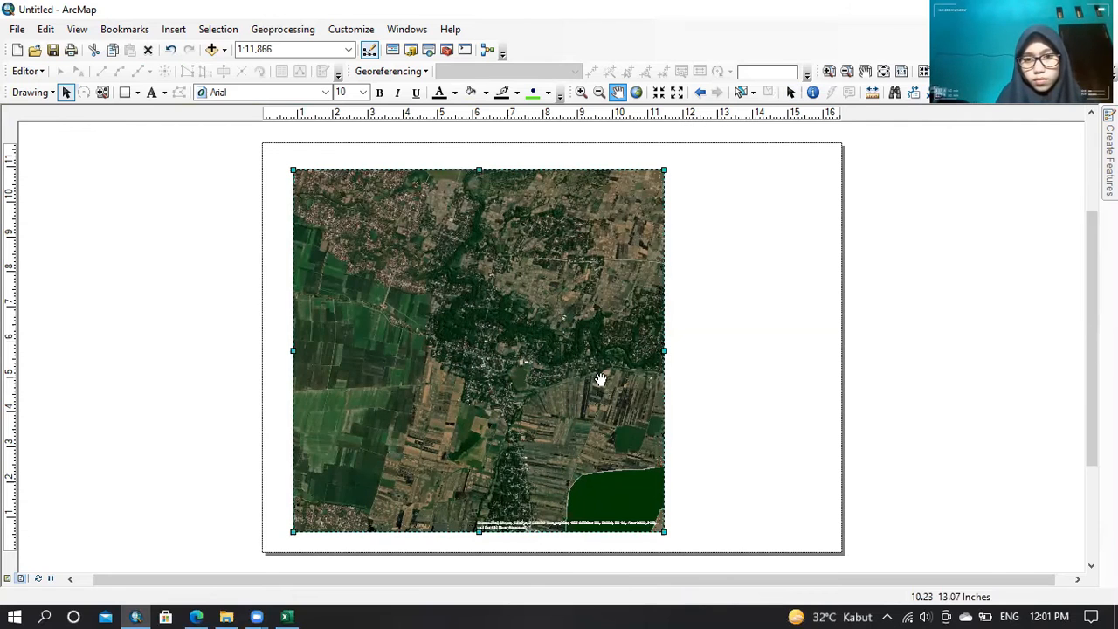
pyautogui.moveTo(611, 483); pyautogui.dragTo(448, 374)
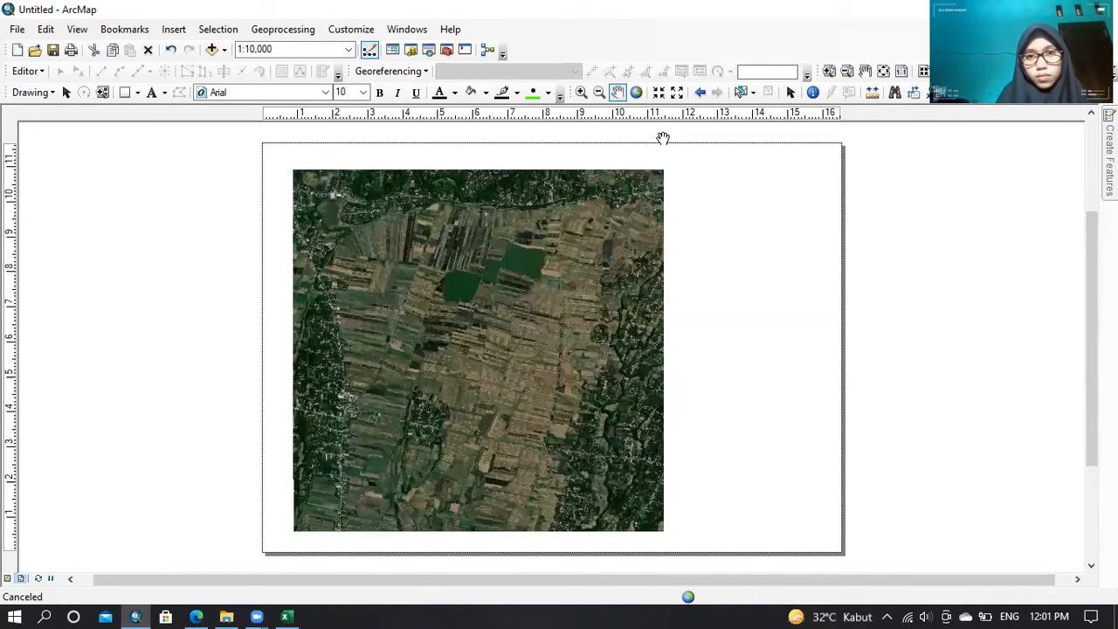
pyautogui.click(599, 92)
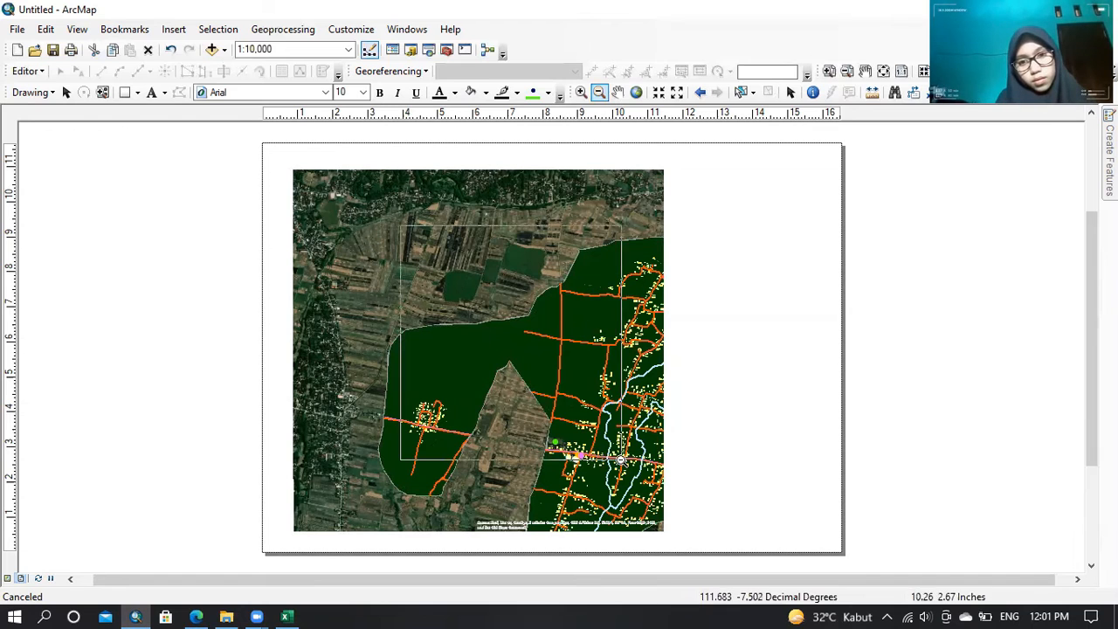
pyautogui.click(424, 254)
pyautogui.moveTo(430, 254); pyautogui.dragTo(508, 411)
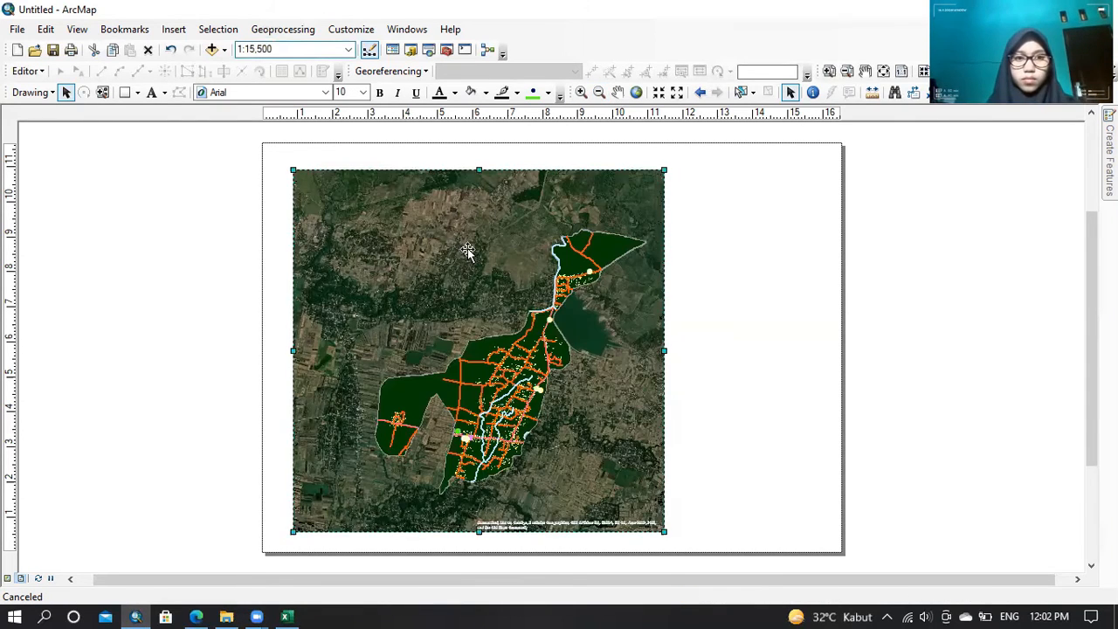
# - Try to frame the village boundary more tightly by magnifying the map inside the resized data frame
pyautogui.click(581, 92)
pyautogui.moveTo(353, 203)
pyautogui.mouseDown()
pyautogui.moveTo(606, 487)
pyautogui.moveTo(655, 475)
pyautogui.mouseUp()
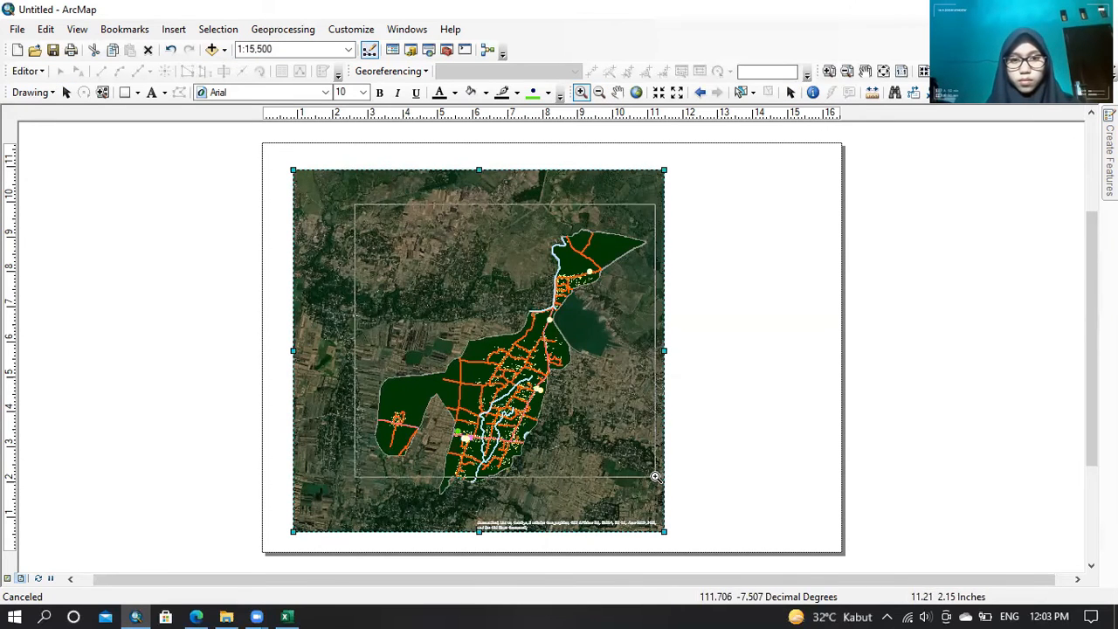
pyautogui.moveTo(346, 190)
pyautogui.mouseDown()
pyautogui.moveTo(425, 428)
pyautogui.moveTo(651, 487)
pyautogui.mouseUp()
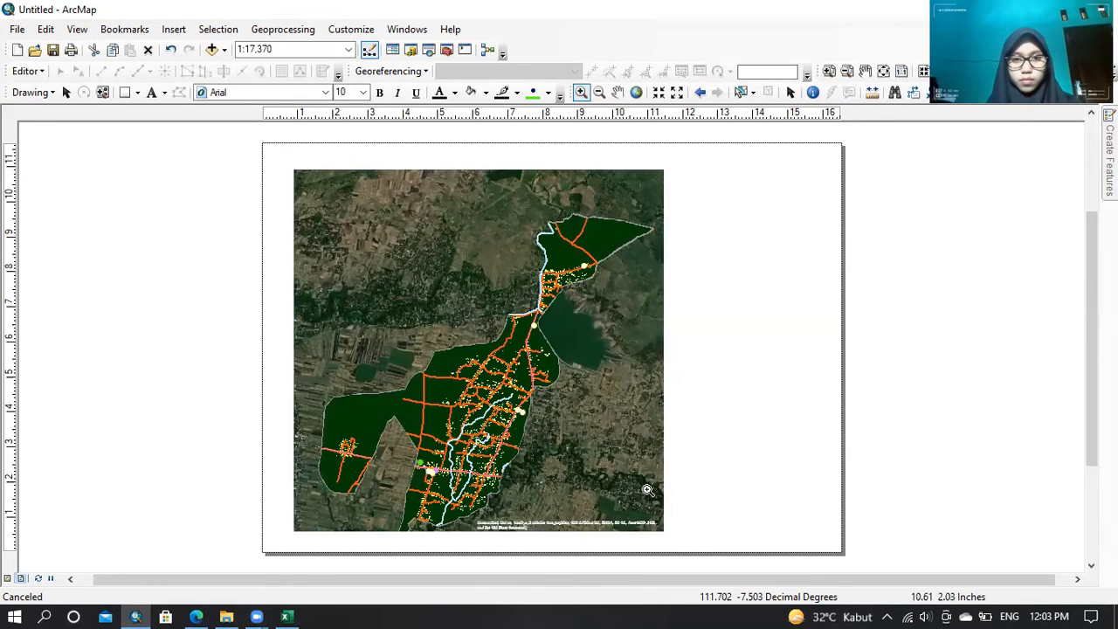
pyautogui.click(617, 92)
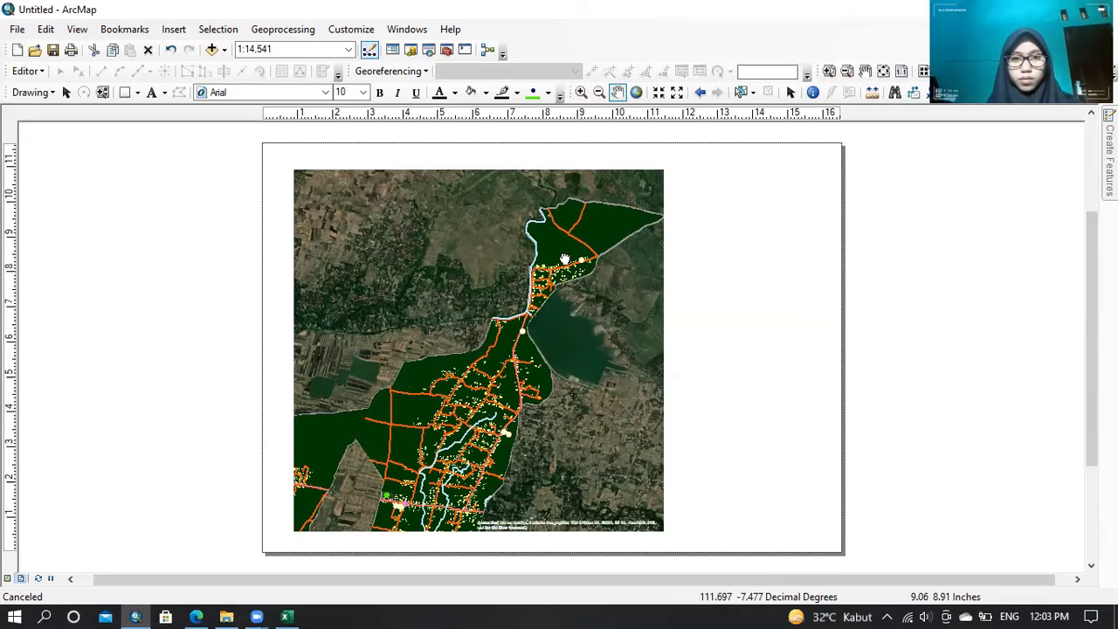
pyautogui.moveTo(565, 259); pyautogui.dragTo(567, 252)
# - Set the map scale to 1:20,000 and centre the village boundary in the data frame
pyautogui.click(598, 93)
pyautogui.moveTo(342, 190); pyautogui.dragTo(633, 470)
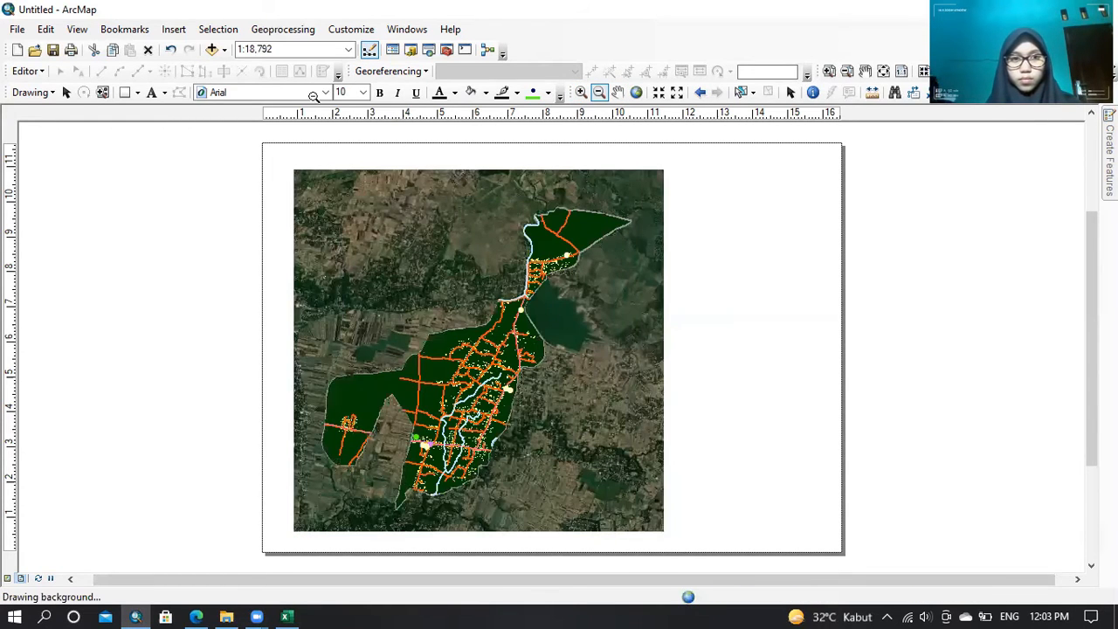
pyautogui.click(443, 195)
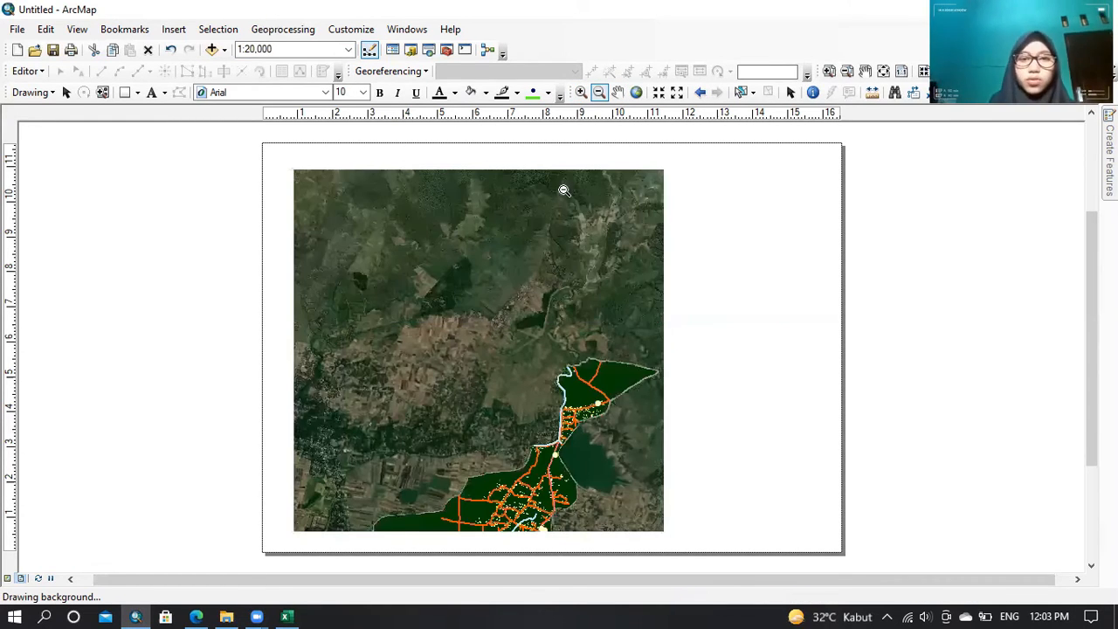
pyautogui.click(618, 93)
pyautogui.moveTo(518, 398); pyautogui.dragTo(504, 313)
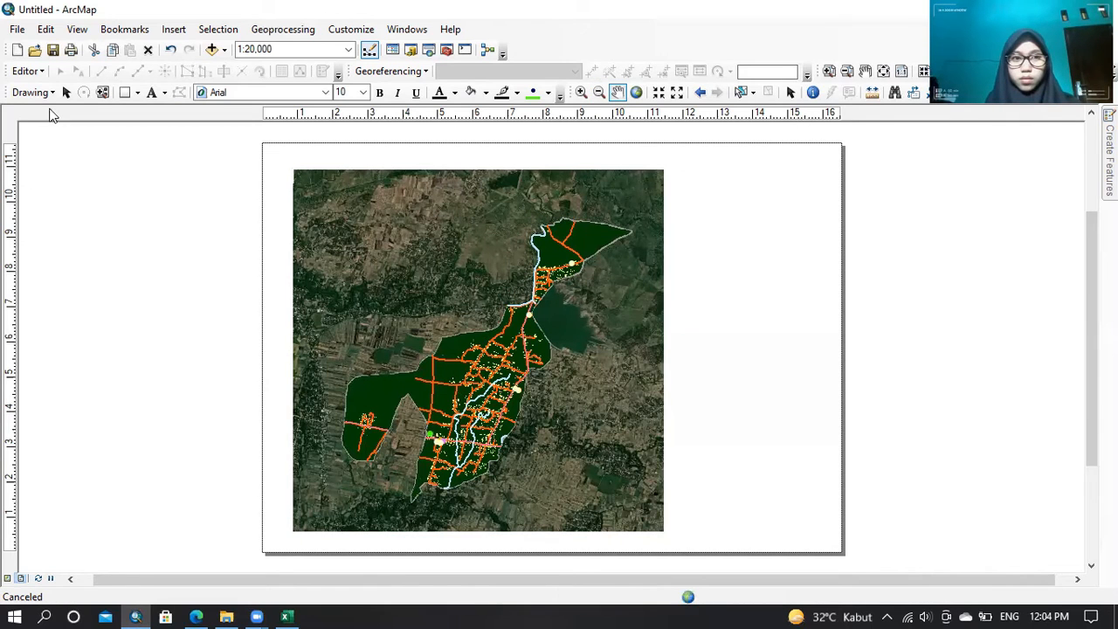
# - Add horizontal guides just above and below the data frame and extend its upper and lower edges to them
pyautogui.click(102, 94)
pyautogui.click(66, 91)
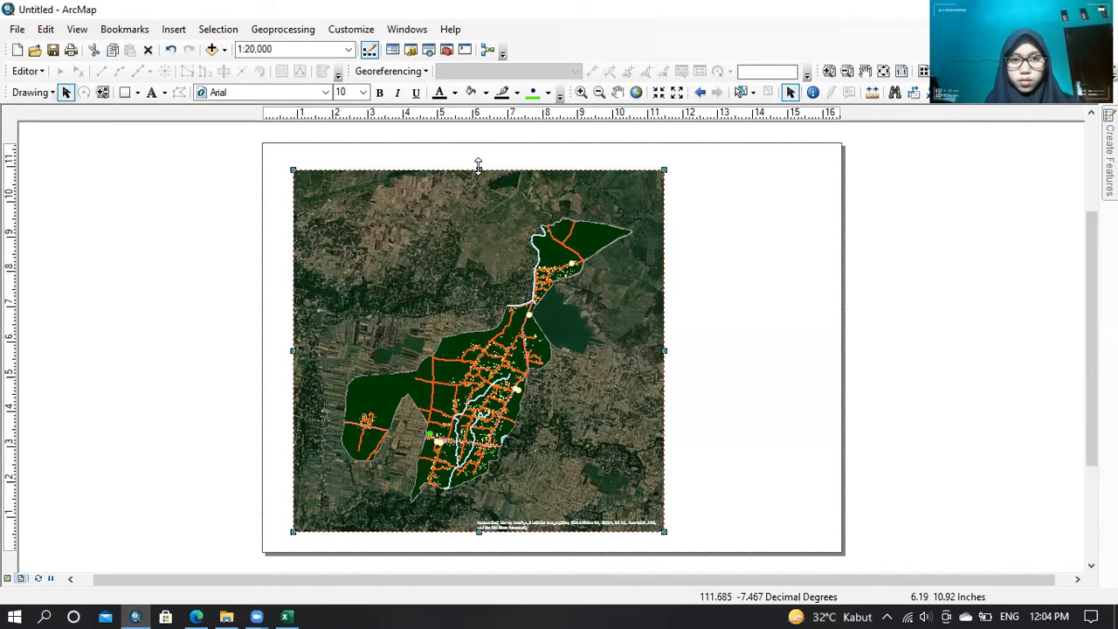
pyautogui.moveTo(479, 167); pyautogui.dragTo(478, 159)
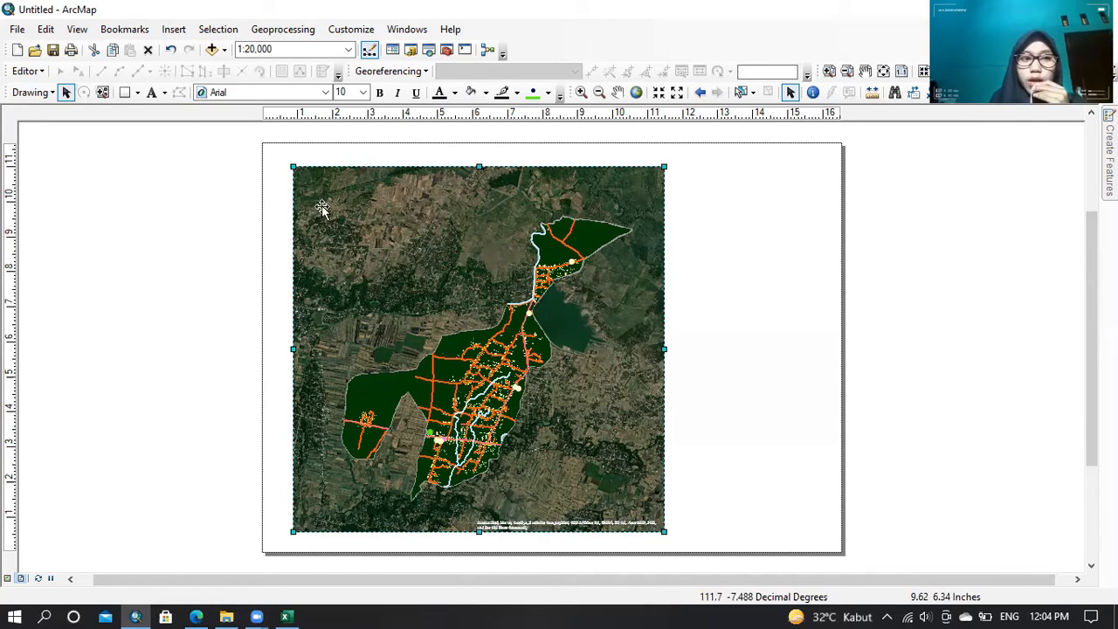
pyautogui.click(13, 160)
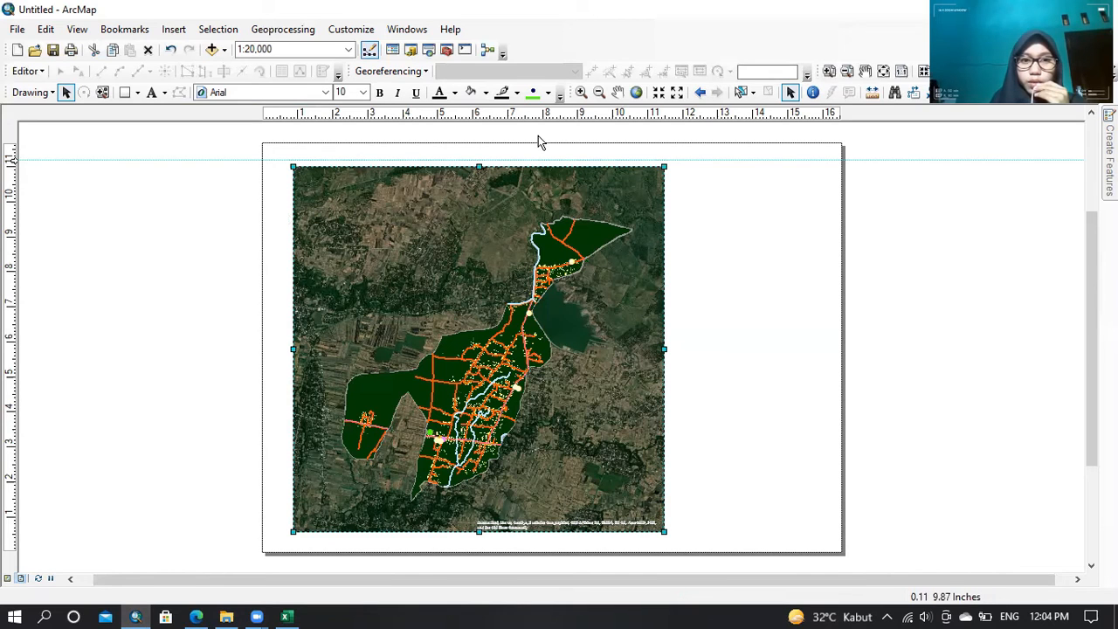
pyautogui.moveTo(480, 164); pyautogui.dragTo(481, 161)
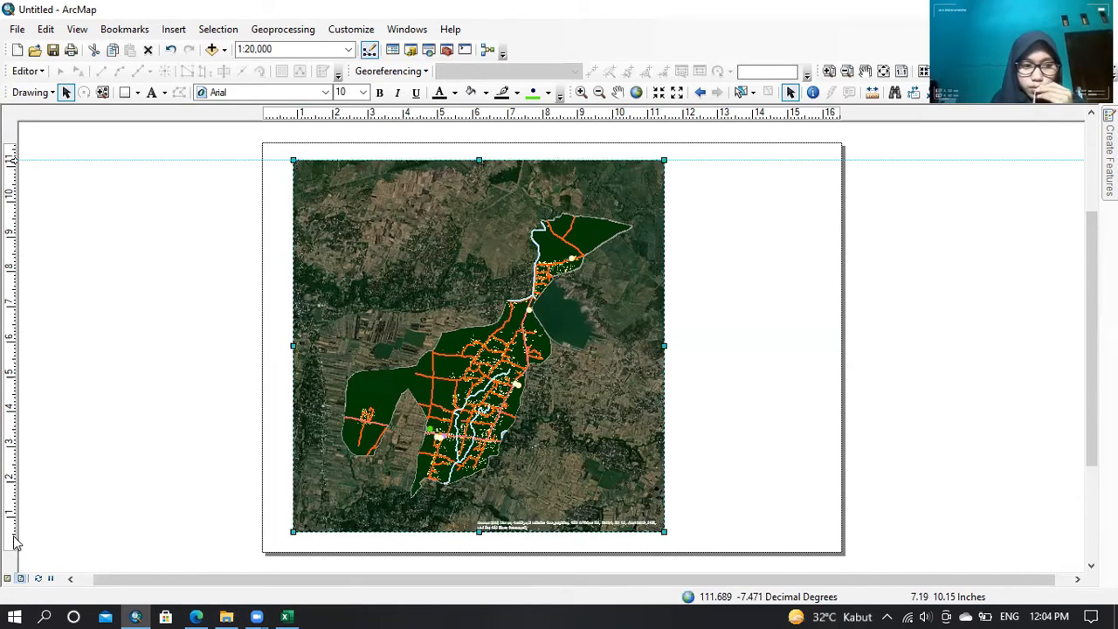
pyautogui.click(14, 535)
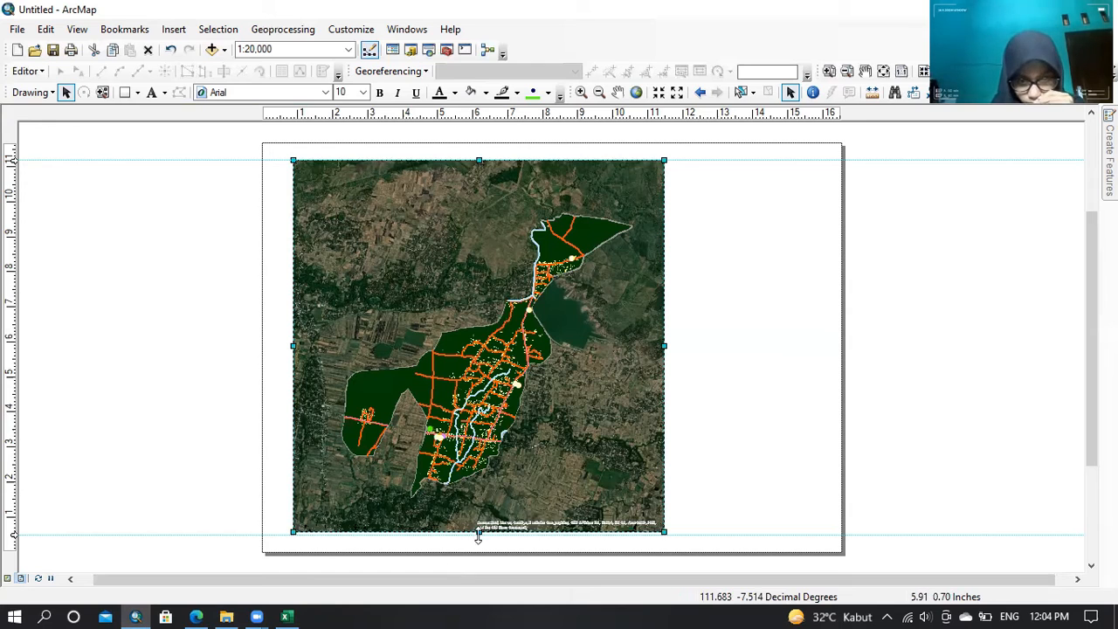
pyautogui.moveTo(479, 535); pyautogui.dragTo(477, 536)
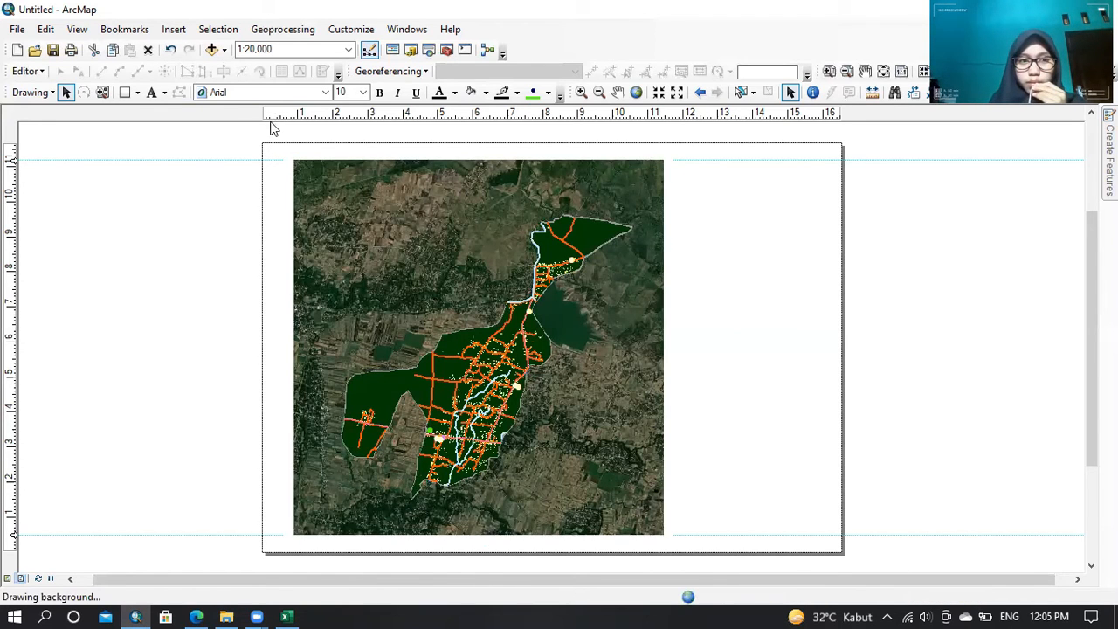
# - Add vertical and horizontal guides close to the four edges of the page for an outer border
pyautogui.click(833, 116)
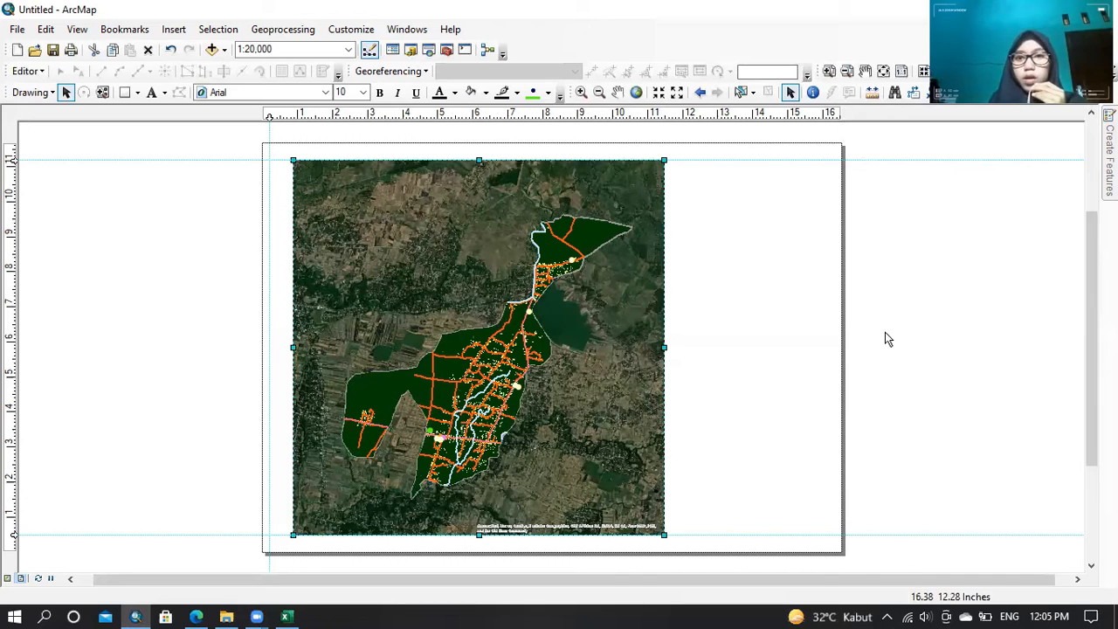
pyautogui.click(13, 150)
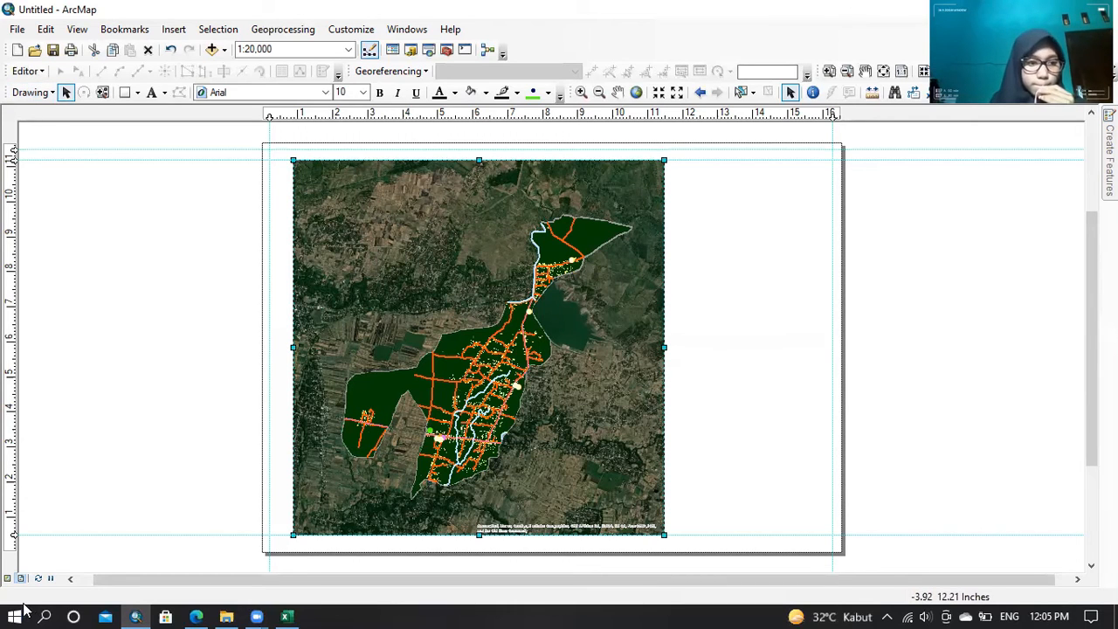
pyautogui.click(13, 544)
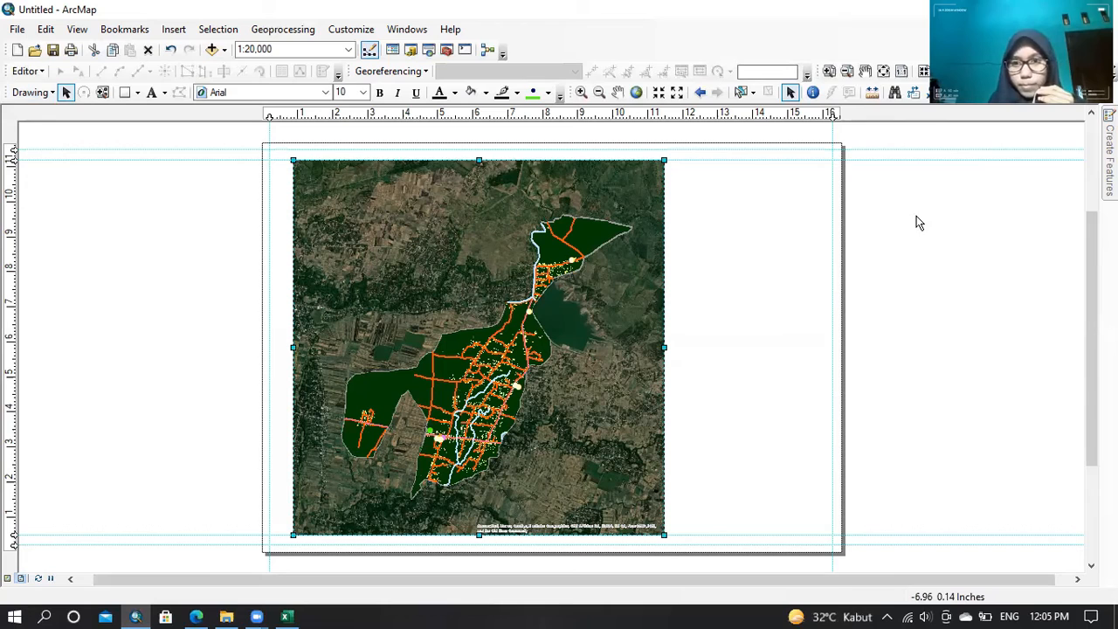
pyautogui.click(836, 115)
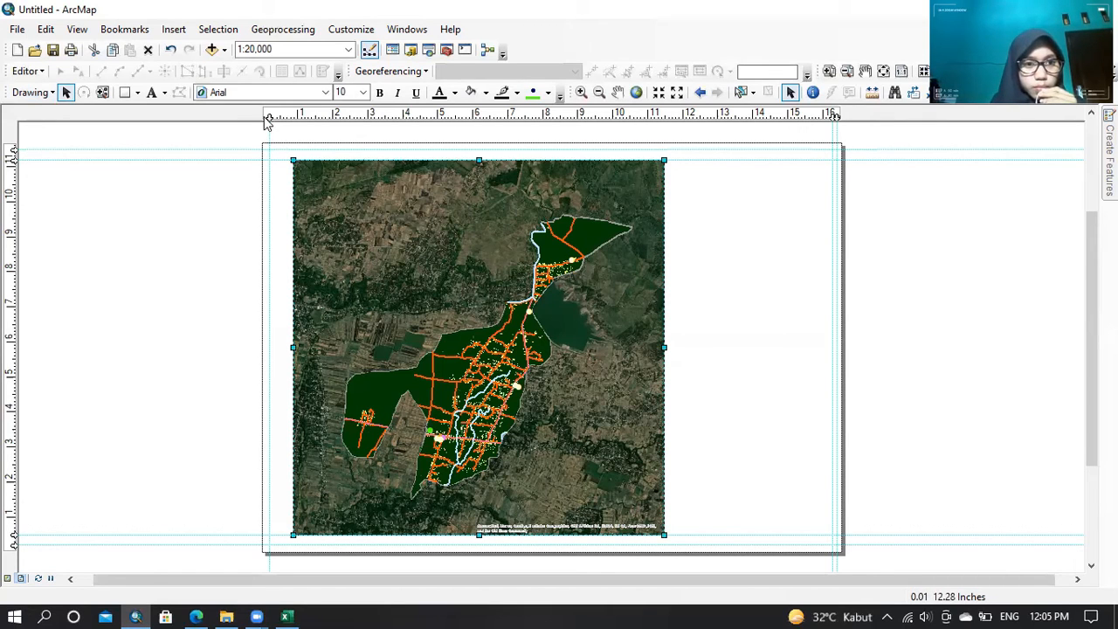
# - Draw a border rectangle of about 16.3 by 11.3 inches along the outermost guides of the page
pyautogui.click(136, 93)
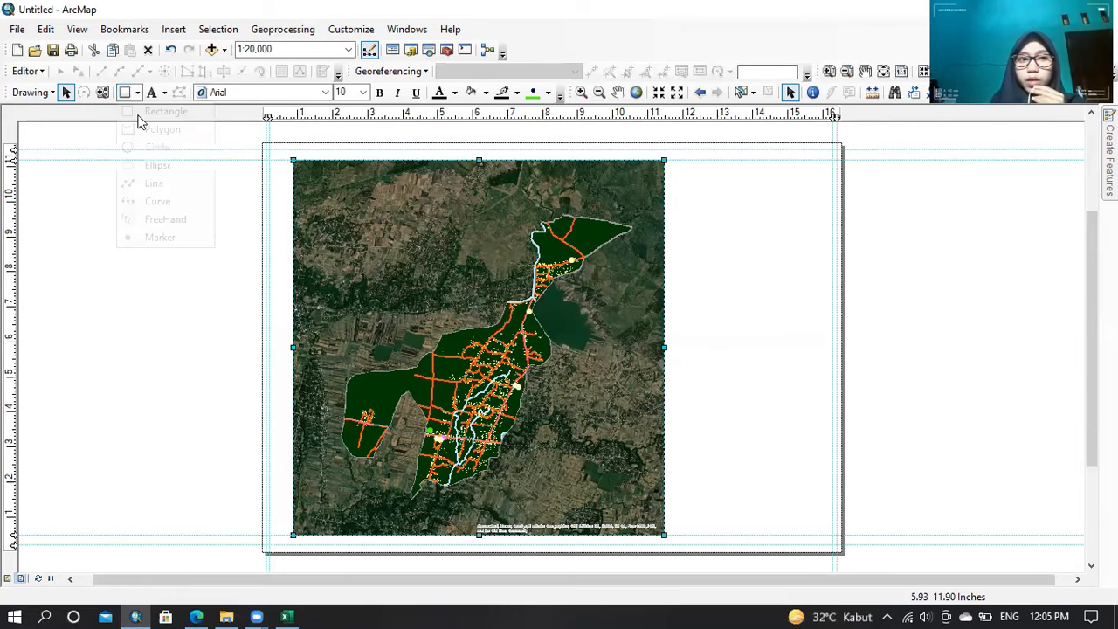
pyautogui.click(140, 118)
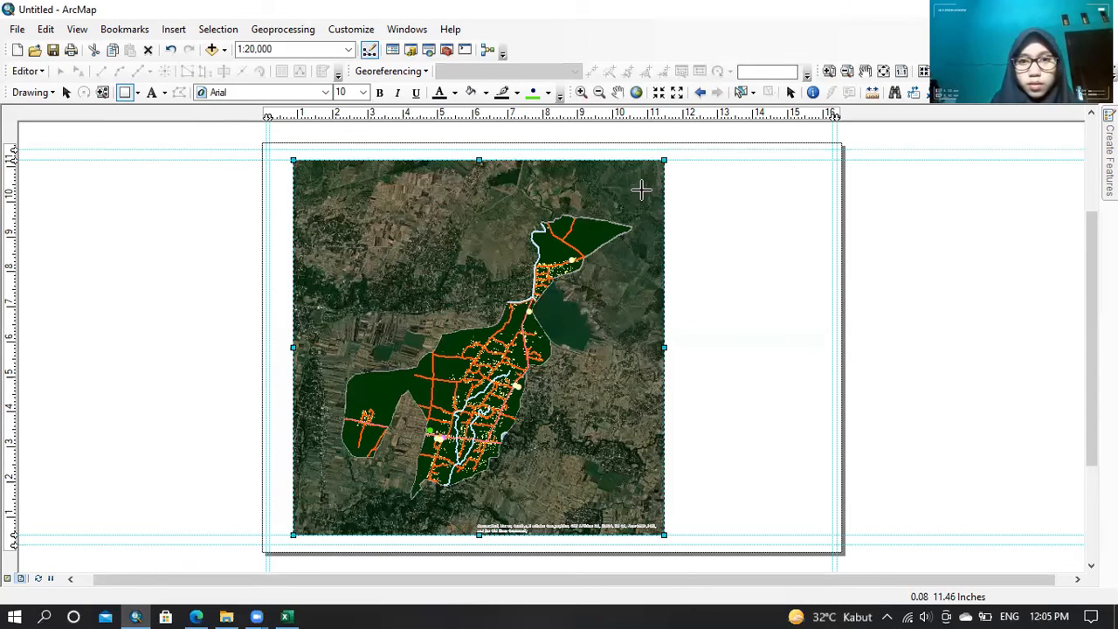
pyautogui.moveTo(853, 246); pyautogui.dragTo(839, 246)
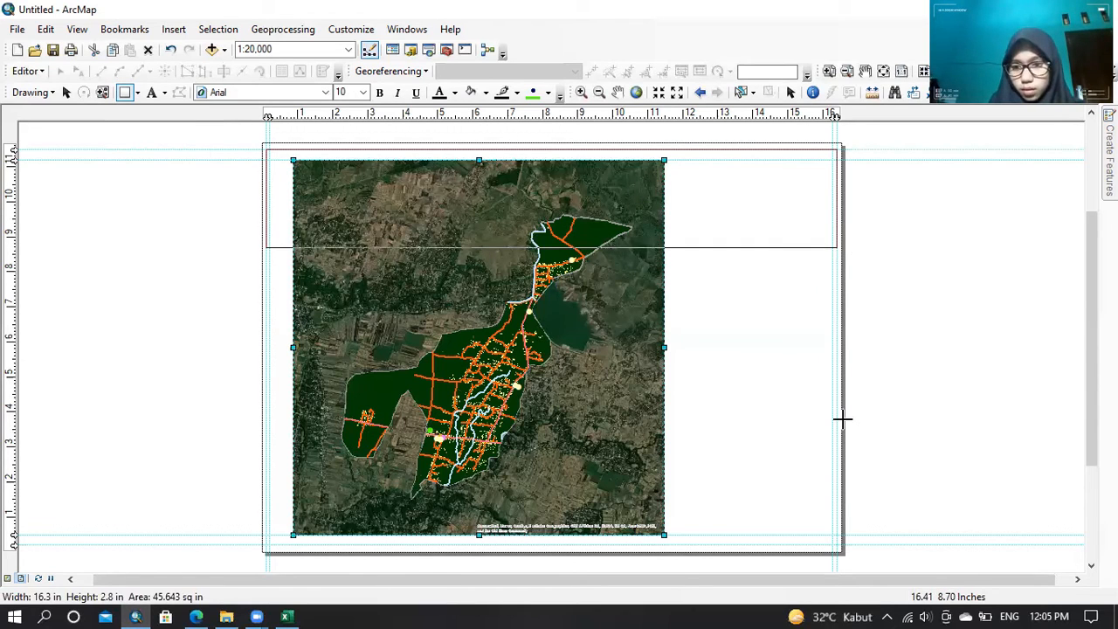
pyautogui.moveTo(825, 521); pyautogui.dragTo(836, 542)
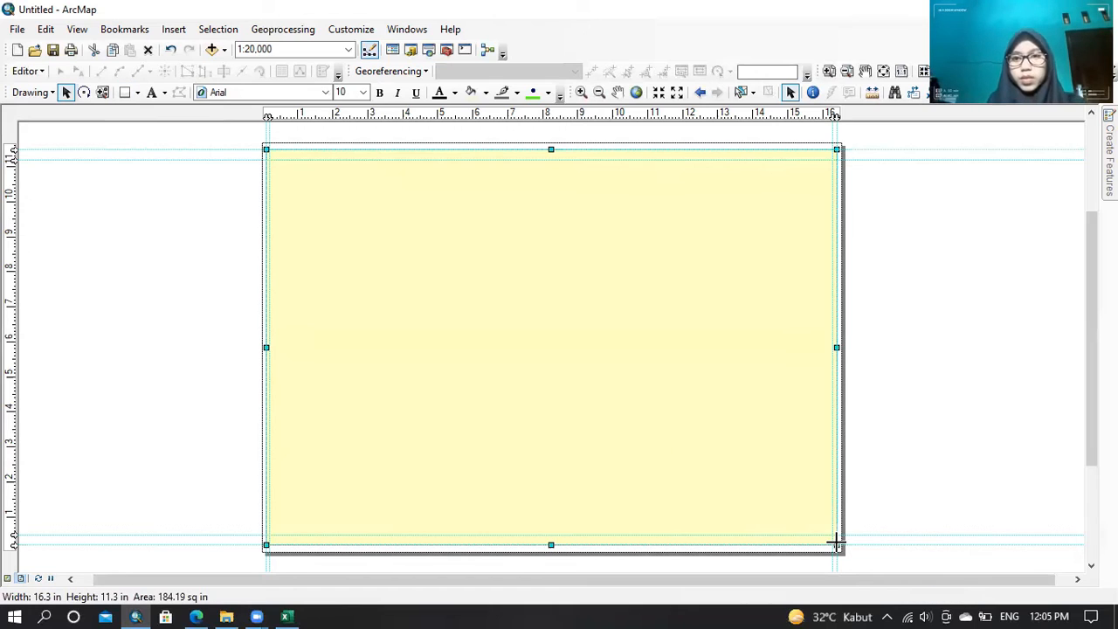
# - Set the border rectangle's fill color to none so that the map beneath it shows
pyautogui.rightClick(681, 441)
pyautogui.click(777, 430)
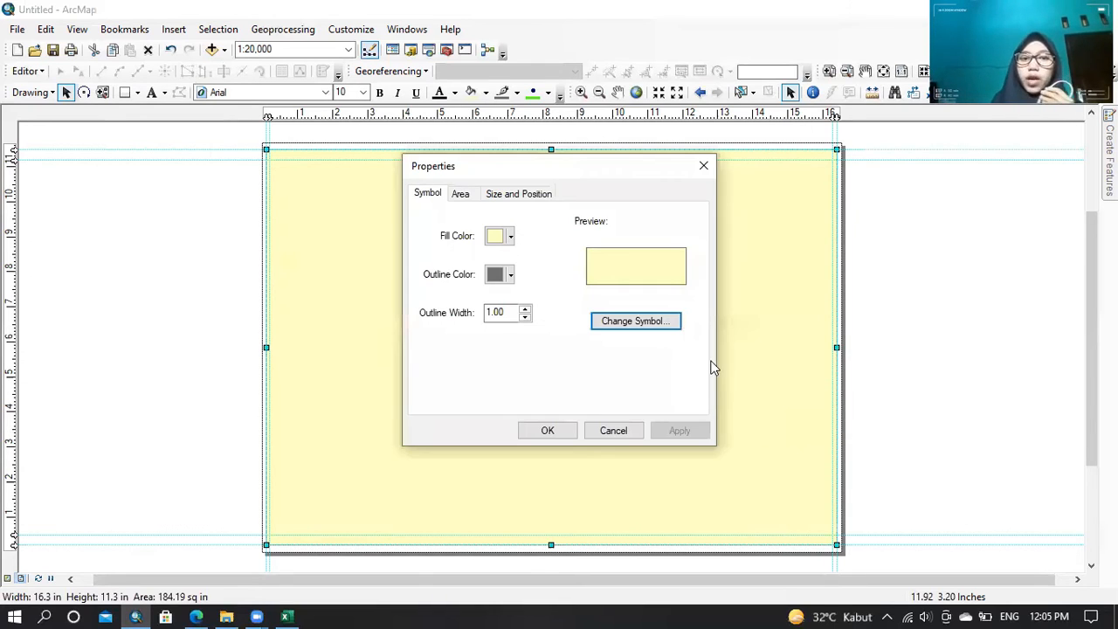
pyautogui.click(511, 238)
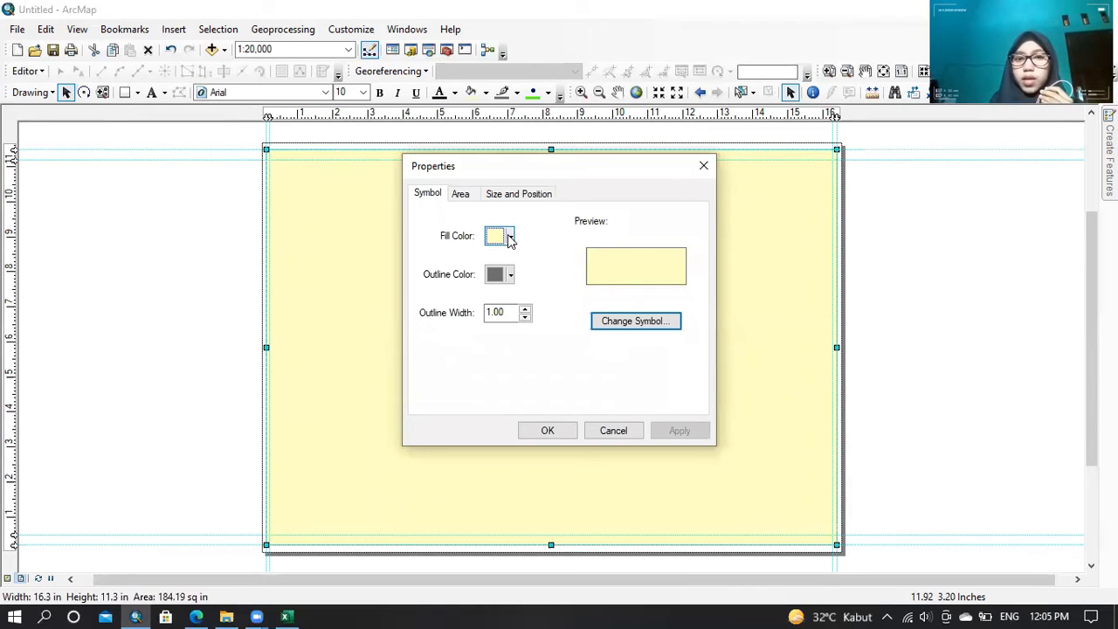
pyautogui.click(519, 260)
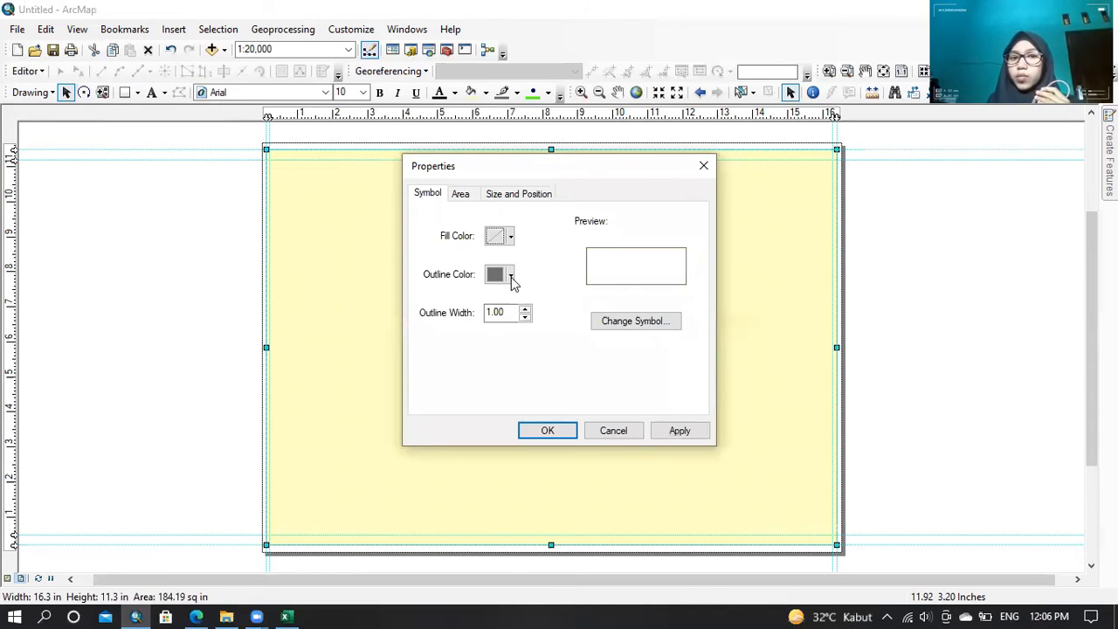
pyautogui.click(512, 277)
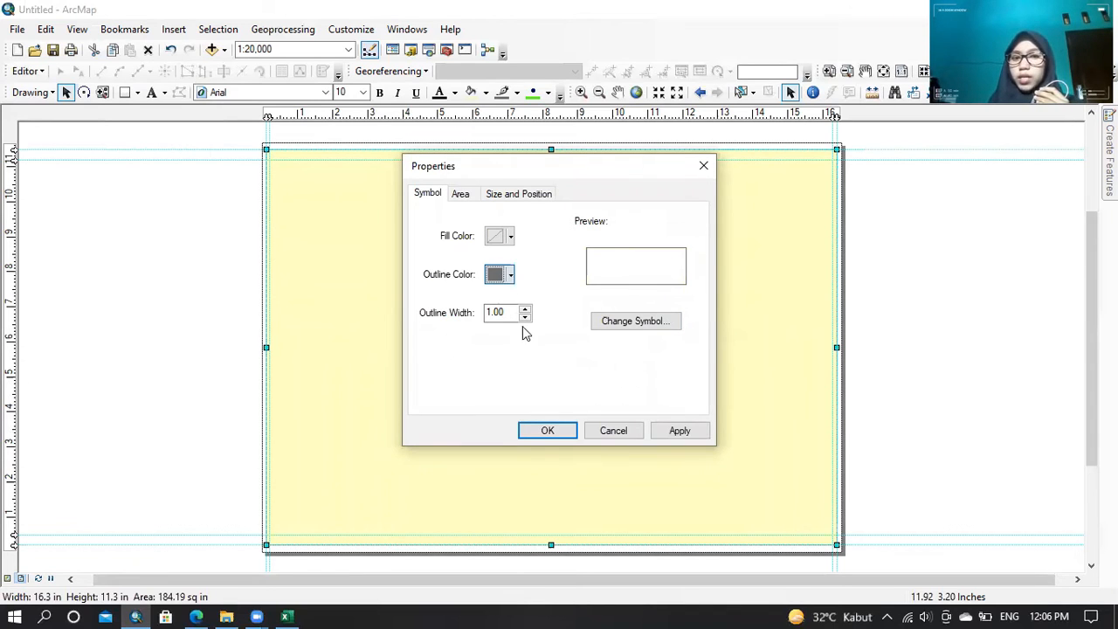
pyautogui.click(492, 450)
pyautogui.click(553, 430)
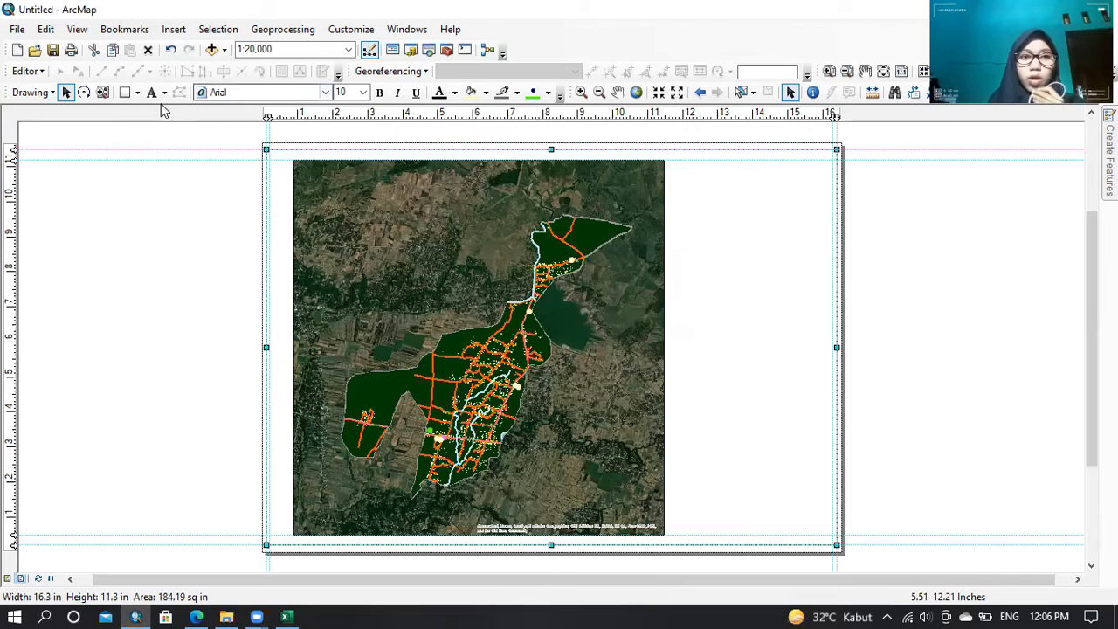
# - Draw a rectangle about 4.5 by 6.2 inches to the right of the data frame and extend its lower edge to the inner guide
pyautogui.click(127, 93)
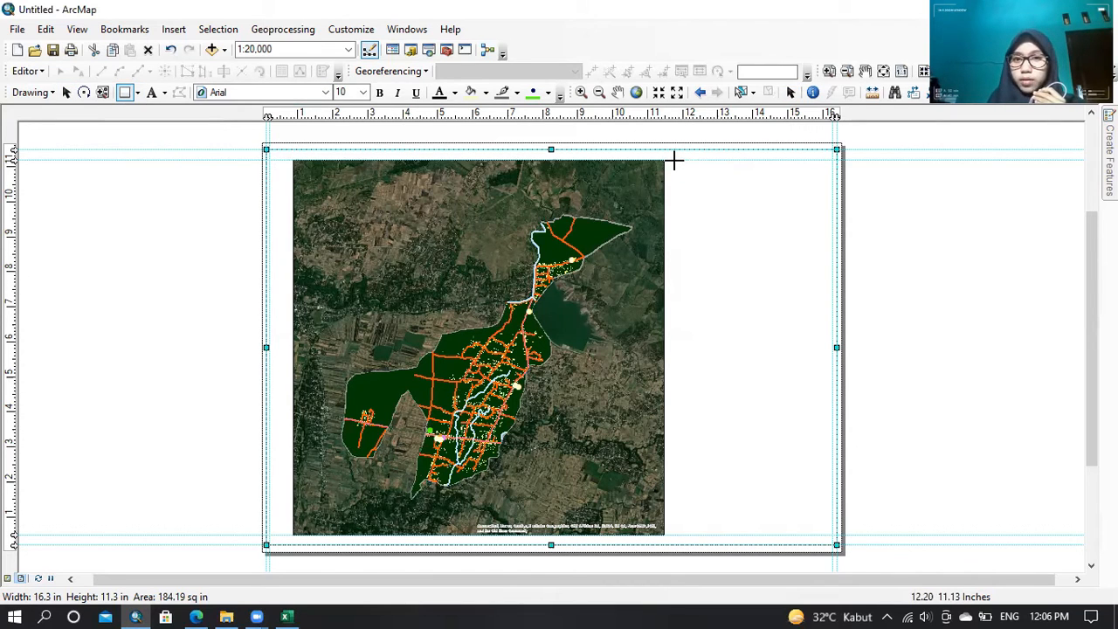
pyautogui.moveTo(673, 159); pyautogui.dragTo(831, 377)
pyautogui.moveTo(753, 377); pyautogui.dragTo(737, 534)
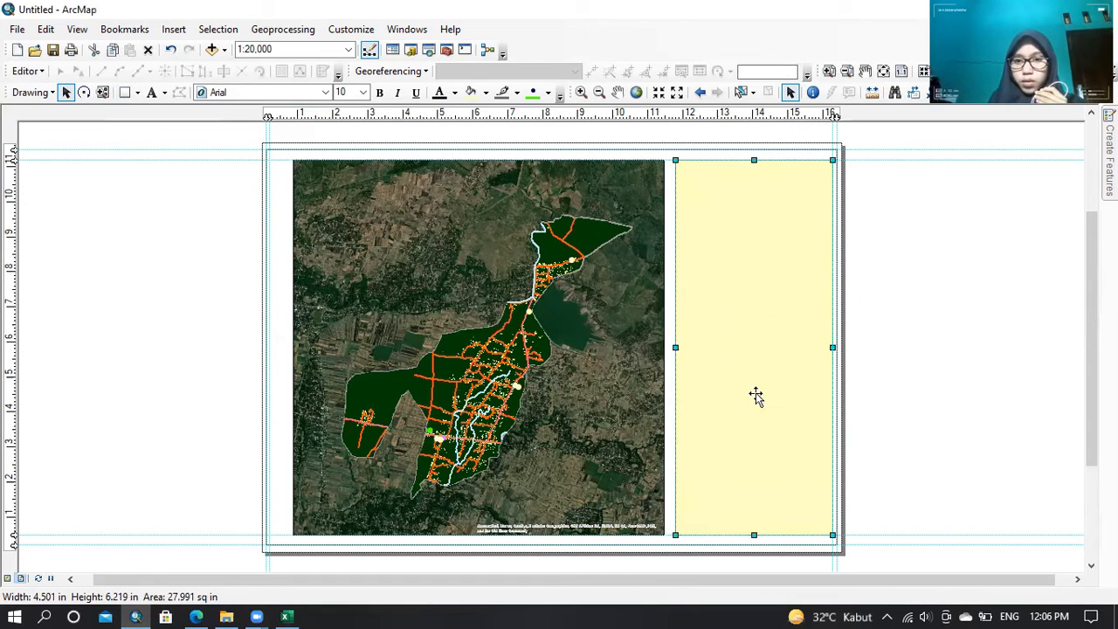
# - Set the side panel rectangle's fill to no color and its outline color to black
pyautogui.rightClick(744, 304)
pyautogui.click(829, 583)
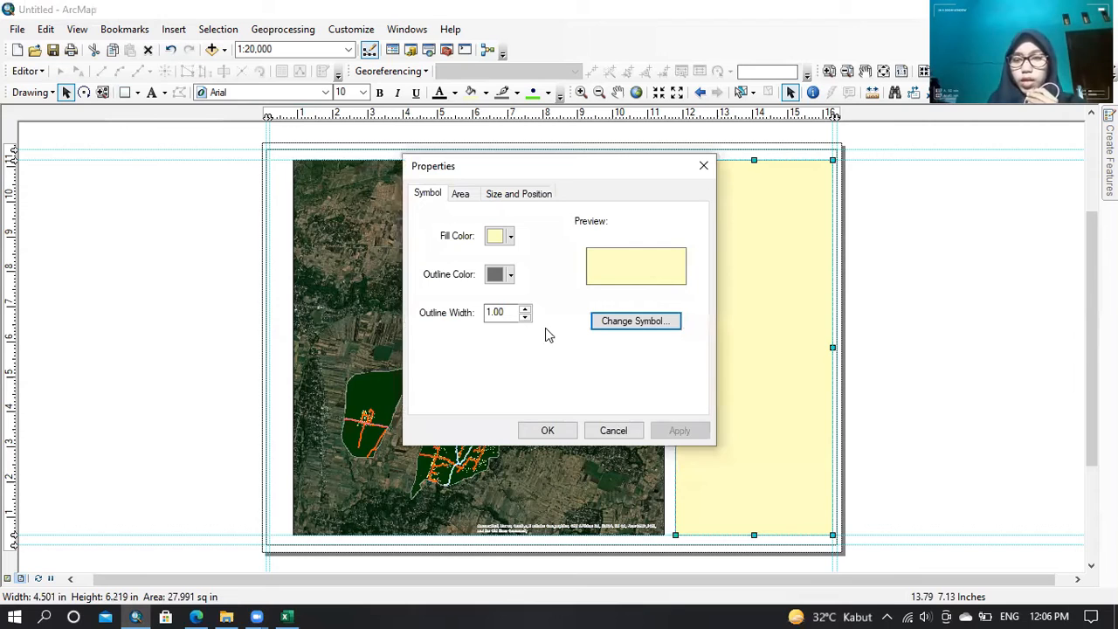
pyautogui.click(510, 235)
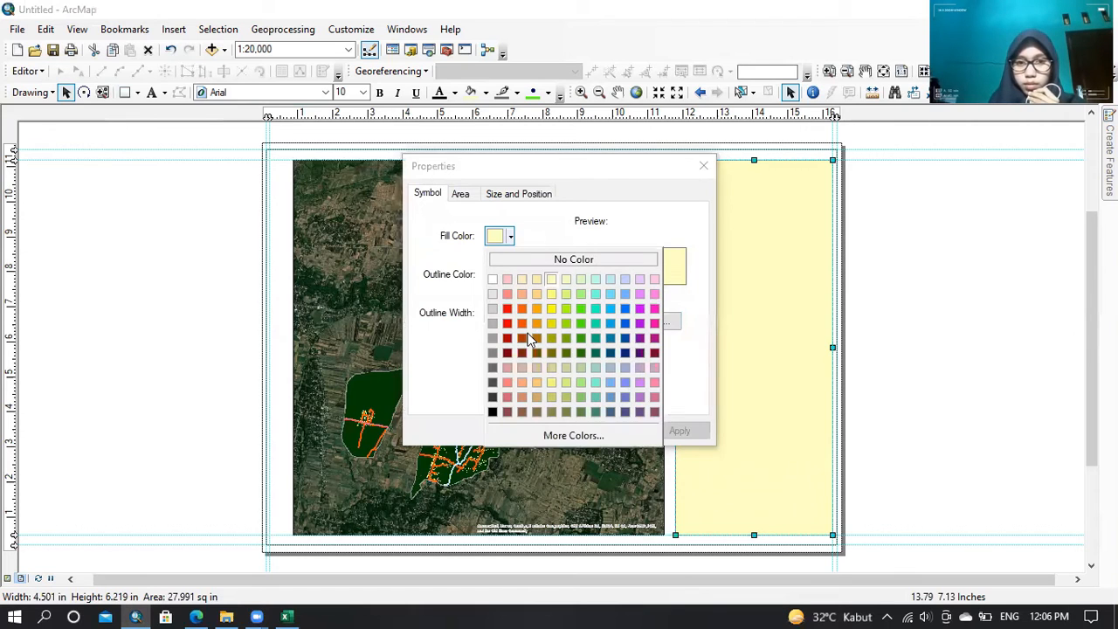
pyautogui.click(504, 260)
pyautogui.click(511, 275)
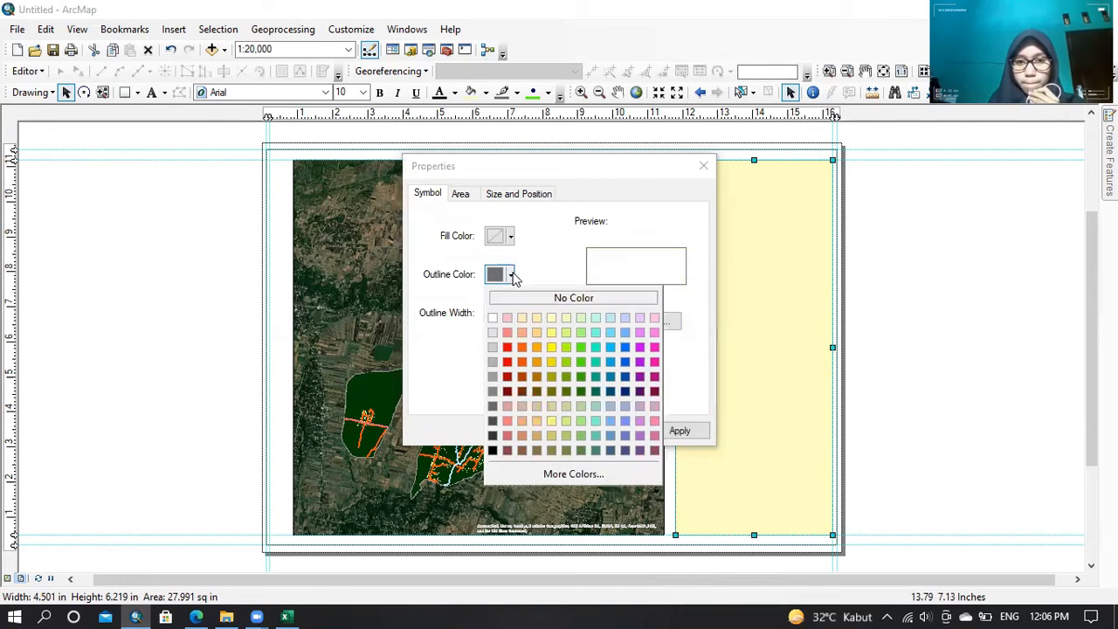
pyautogui.click(557, 436)
pyautogui.press('Return')
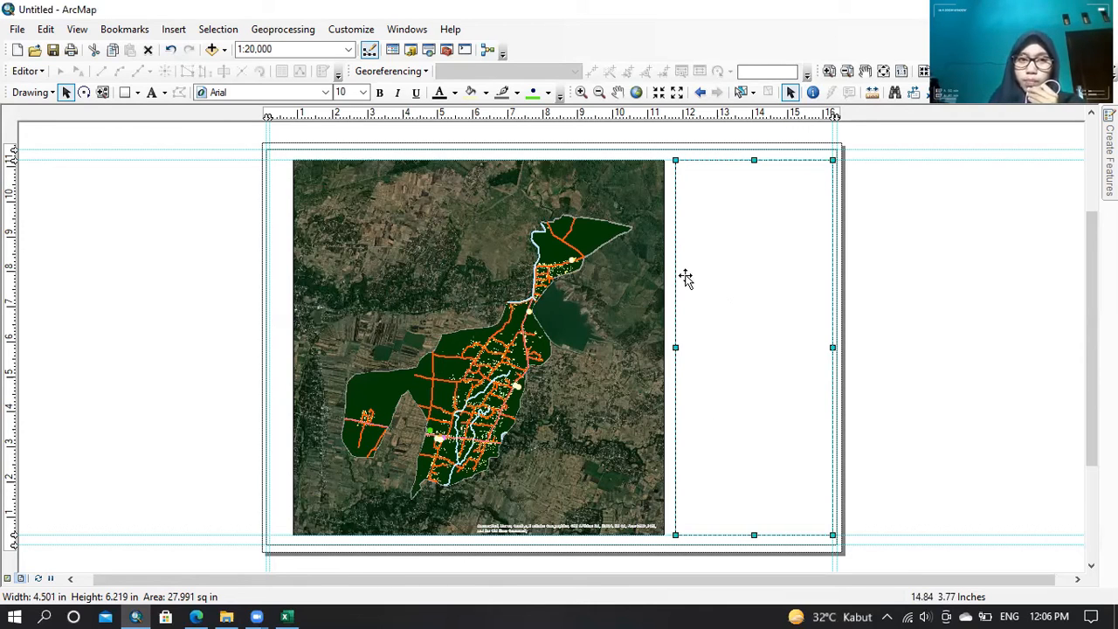
# - Draw a header rectangle about 4.5 by 1.3 inches at the upper end of the side panel, aligned with its edges
pyautogui.click(688, 182)
pyautogui.click(103, 93)
pyautogui.click(125, 93)
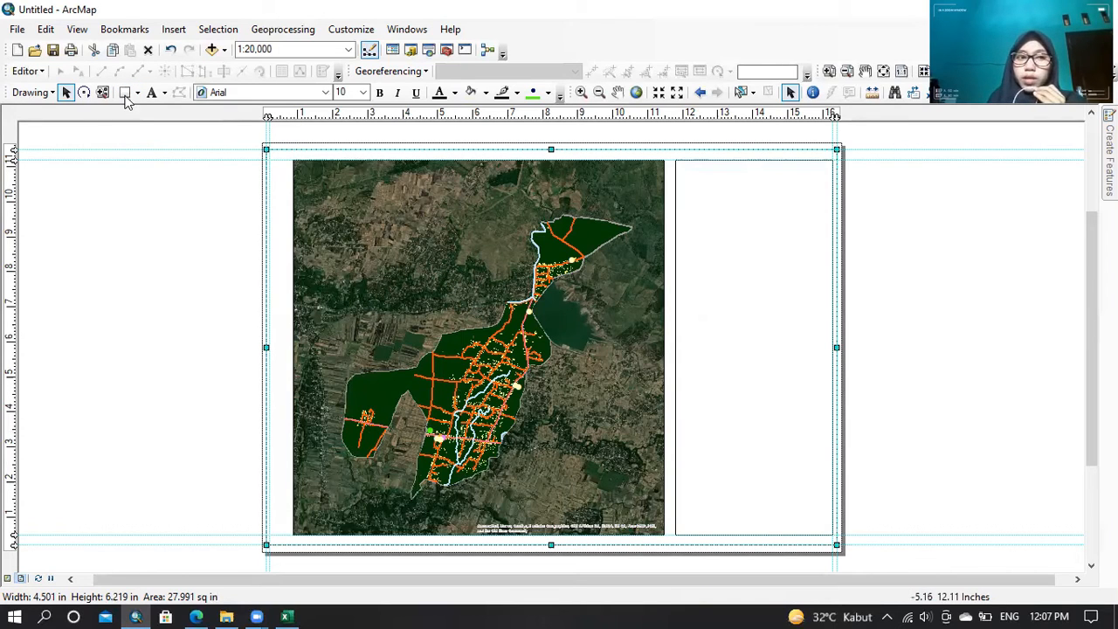
pyautogui.click(125, 93)
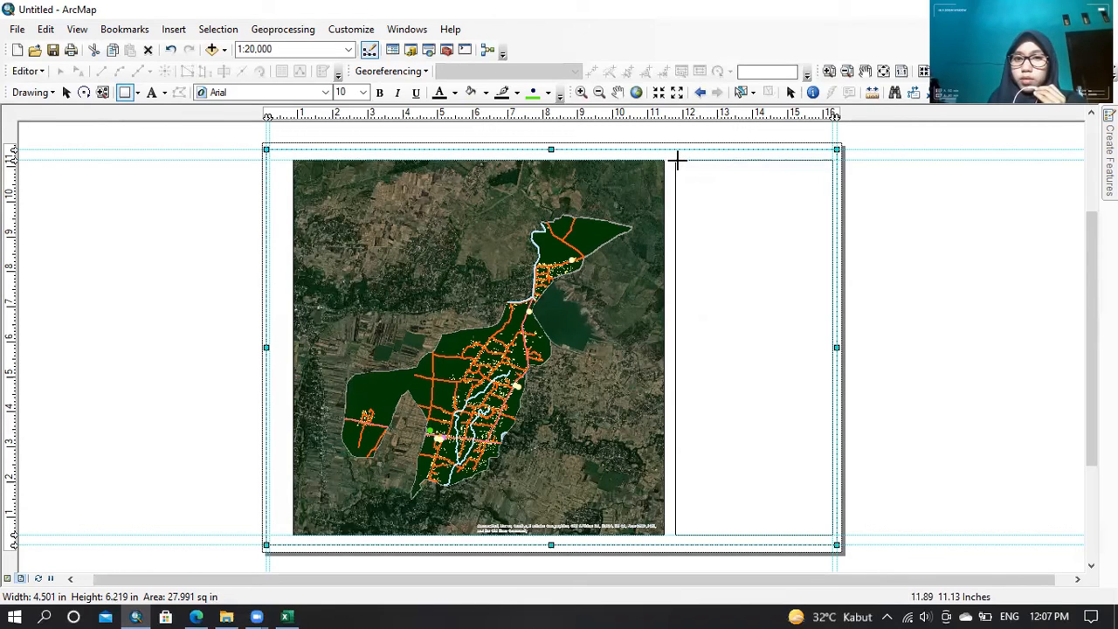
pyautogui.moveTo(676, 160)
pyautogui.mouseDown()
pyautogui.moveTo(676, 224)
pyautogui.moveTo(832, 251)
pyautogui.moveTo(824, 202)
pyautogui.mouseUp()
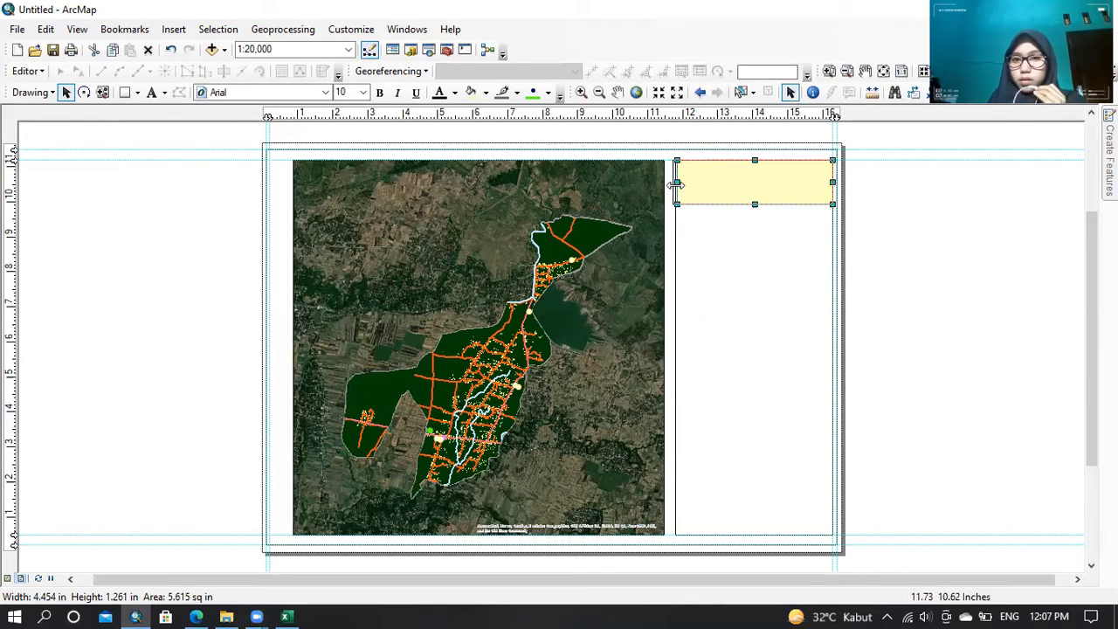
# - Set the header rectangle's fill to no color and its outline color to black
pyautogui.rightClick(720, 191)
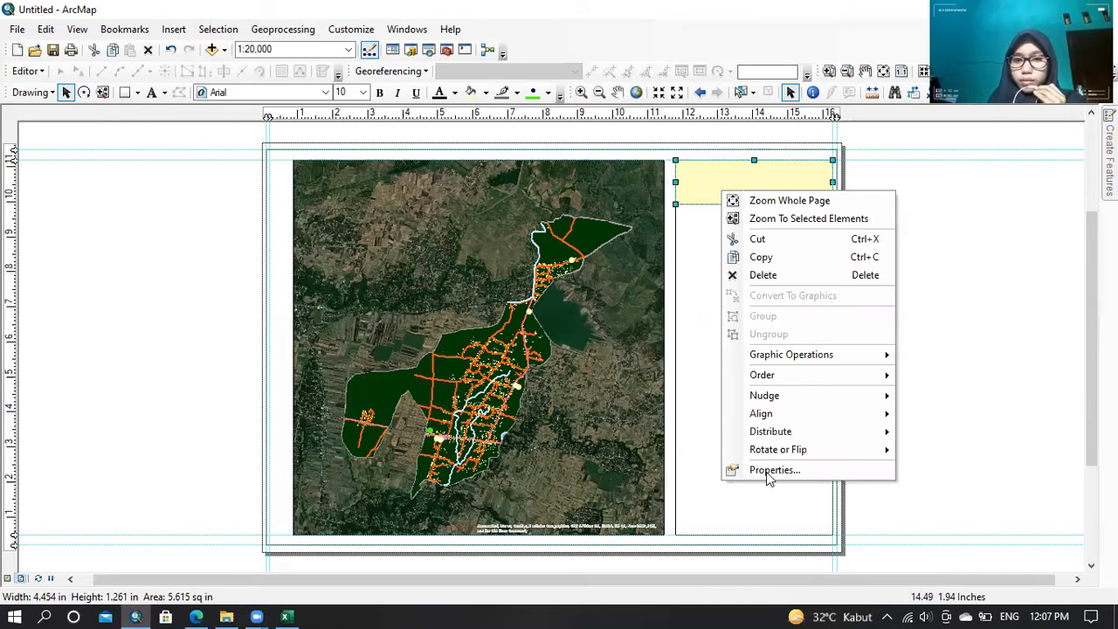
pyautogui.click(769, 472)
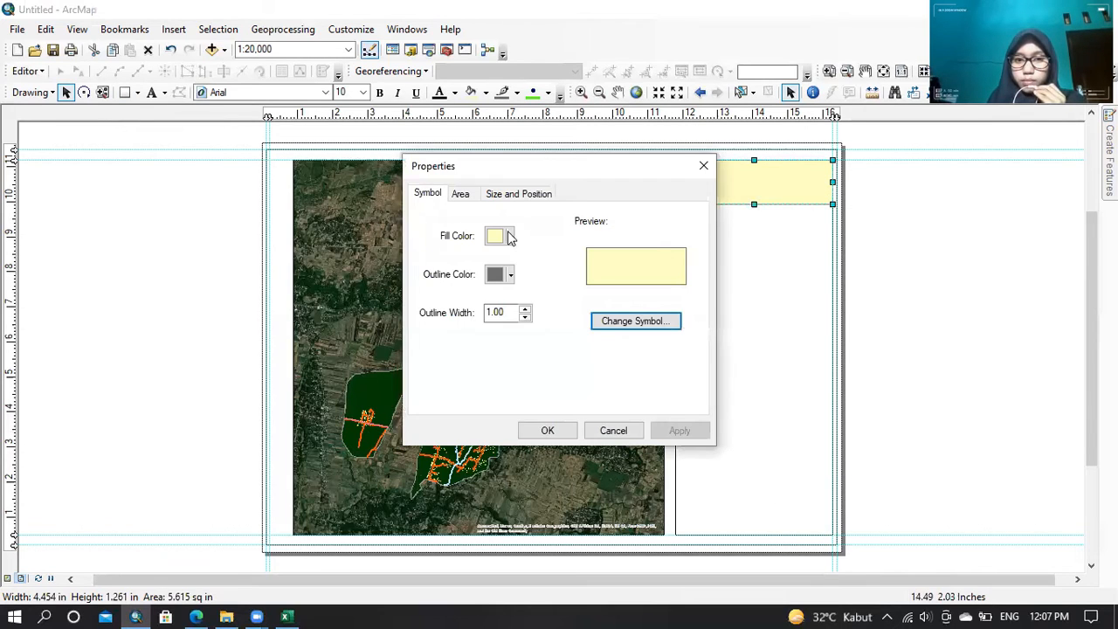
pyautogui.click(511, 236)
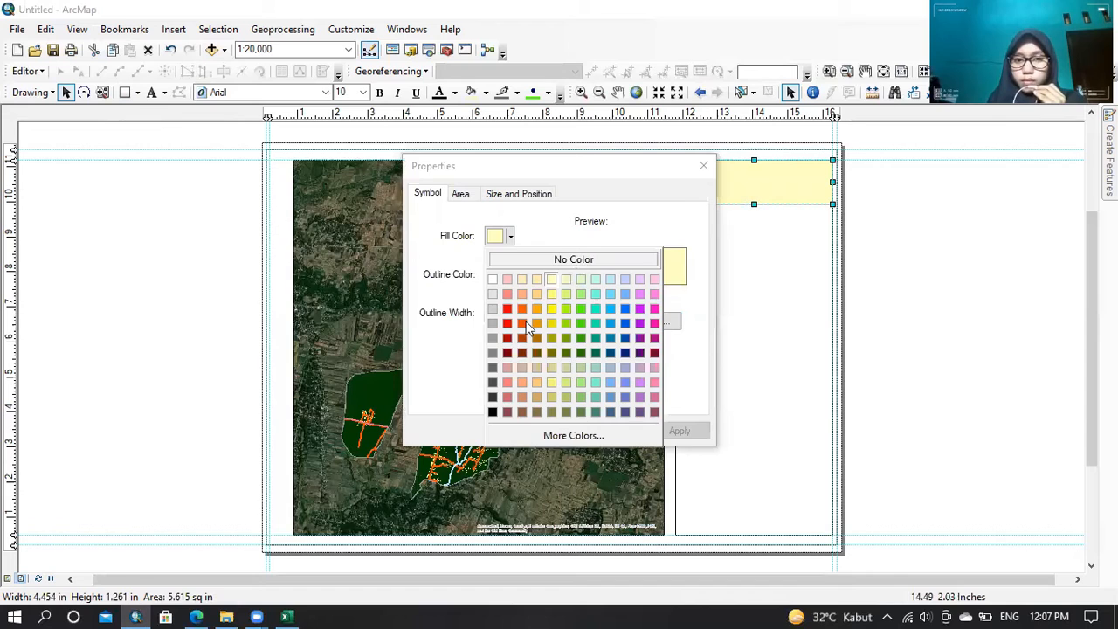
pyautogui.click(573, 260)
pyautogui.click(511, 275)
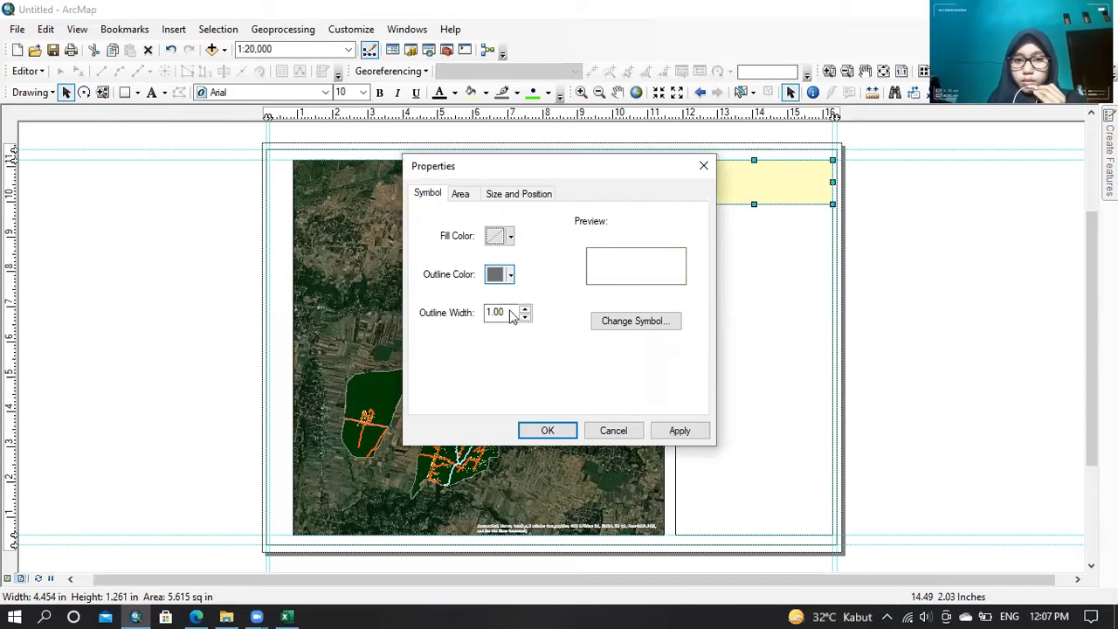
pyautogui.click(493, 450)
pyautogui.click(548, 434)
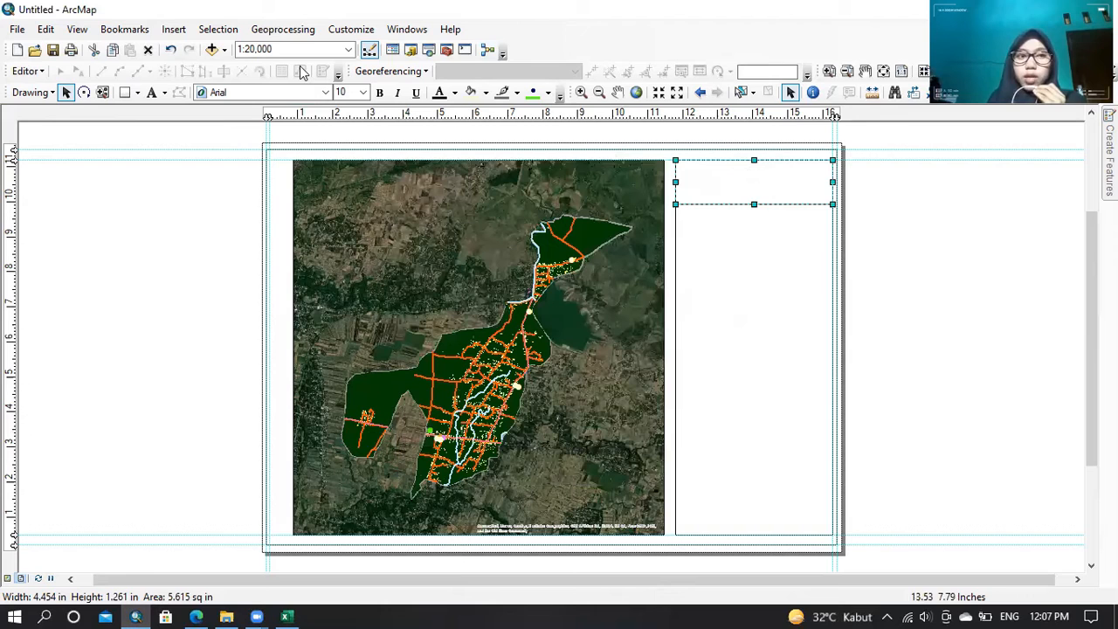
# - Insert the Logo_unej picture from the Pictures folder into the layout
pyautogui.click(171, 32)
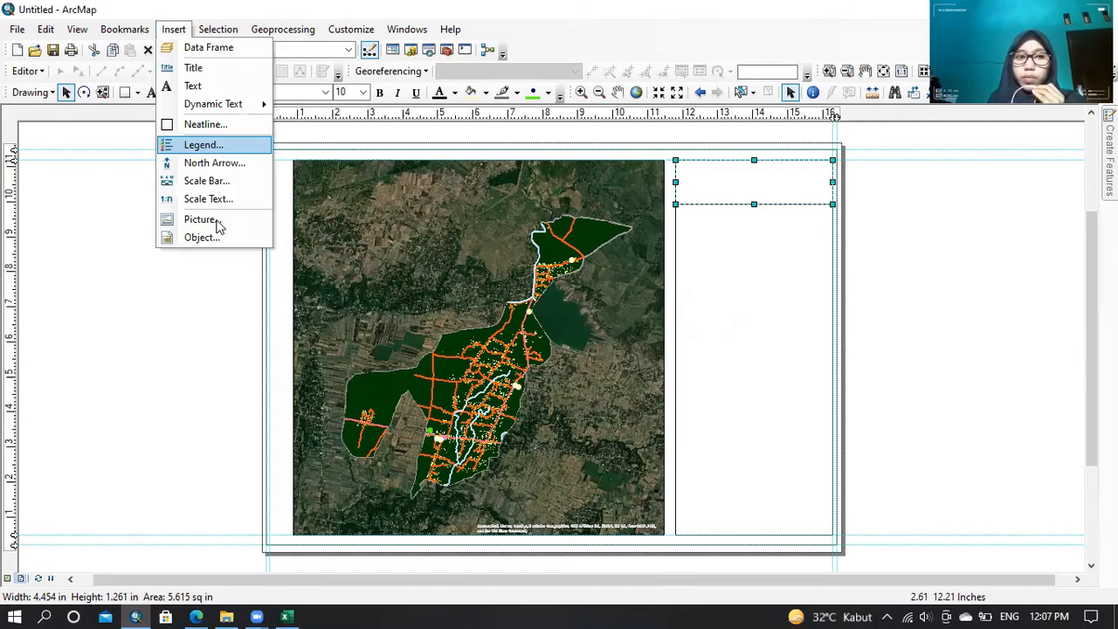
pyautogui.click(202, 219)
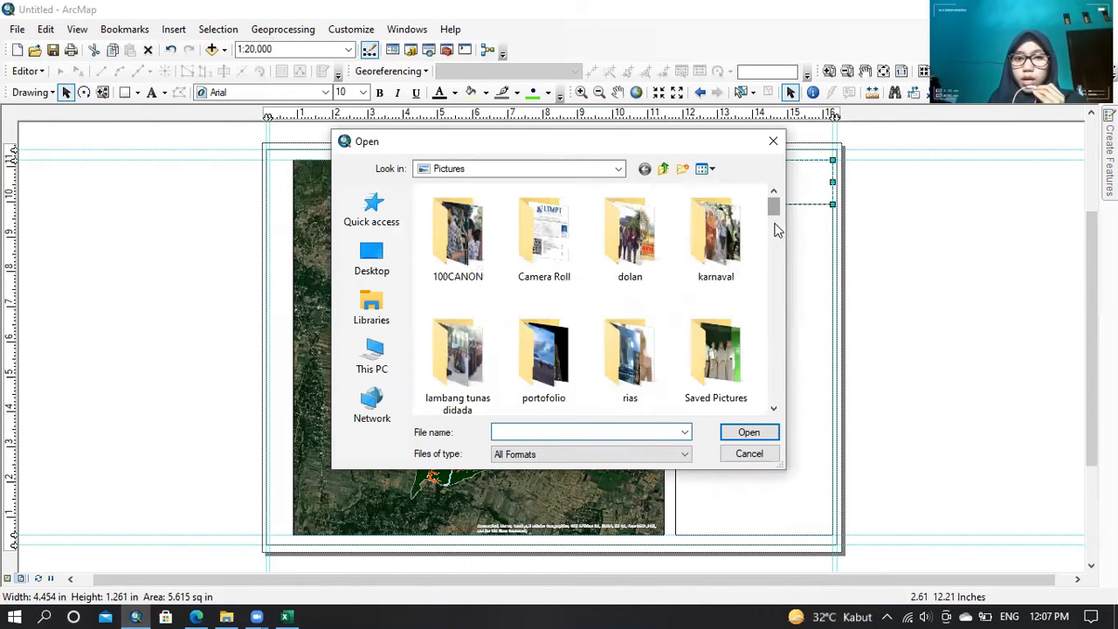
pyautogui.moveTo(774, 210); pyautogui.dragTo(775, 285)
pyautogui.click(509, 236)
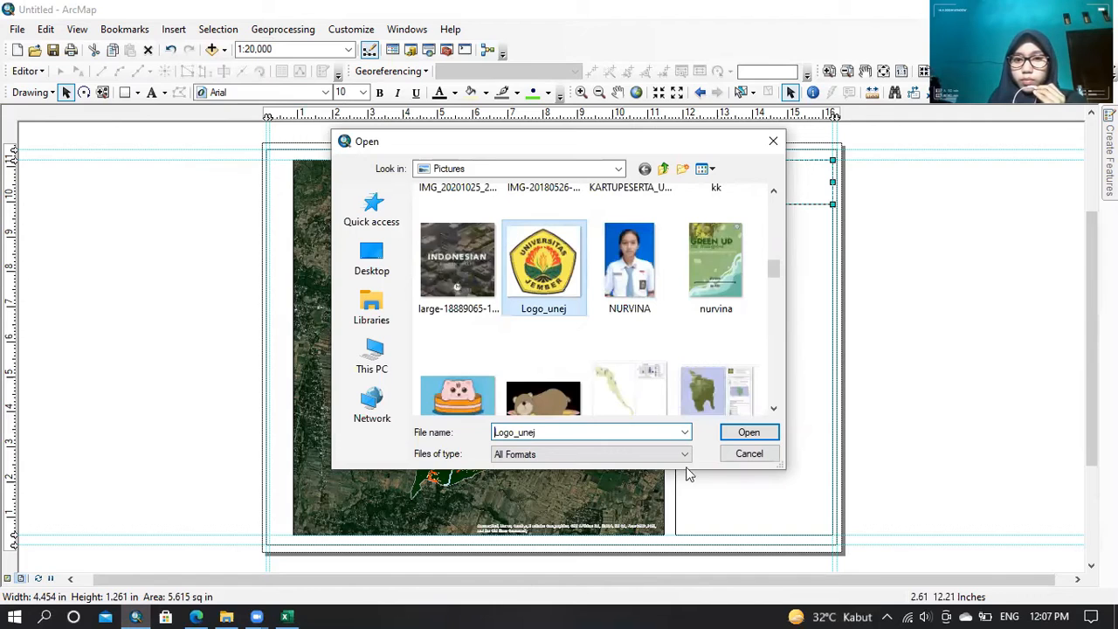
pyautogui.click(742, 435)
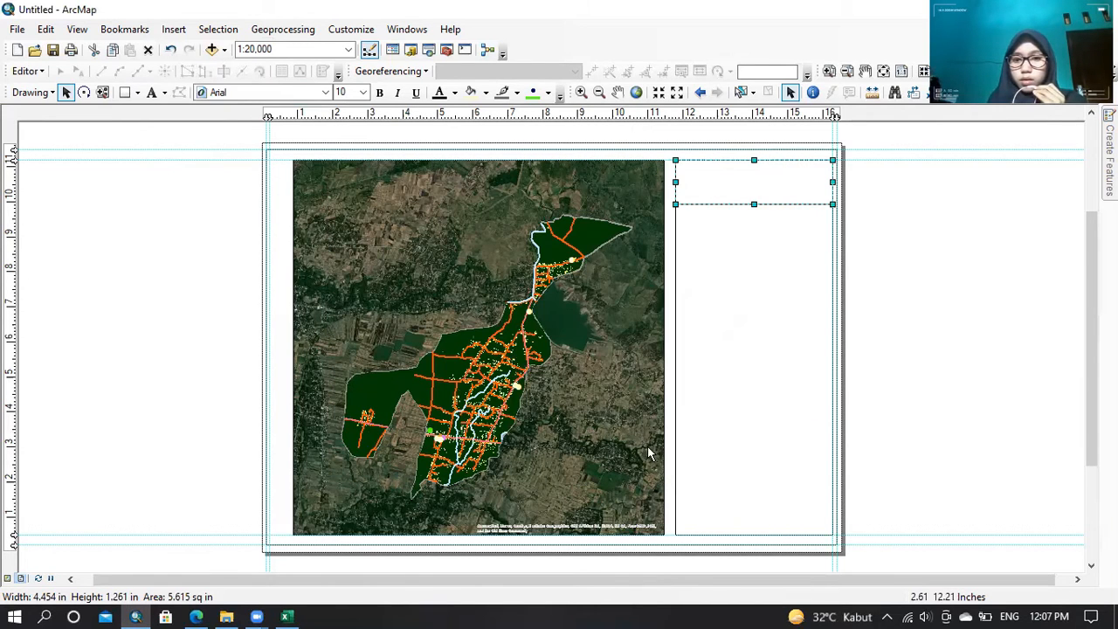
# - Shrink the university logo and move it over to the side panel's header rectangle
pyautogui.moveTo(642, 432); pyautogui.dragTo(622, 418)
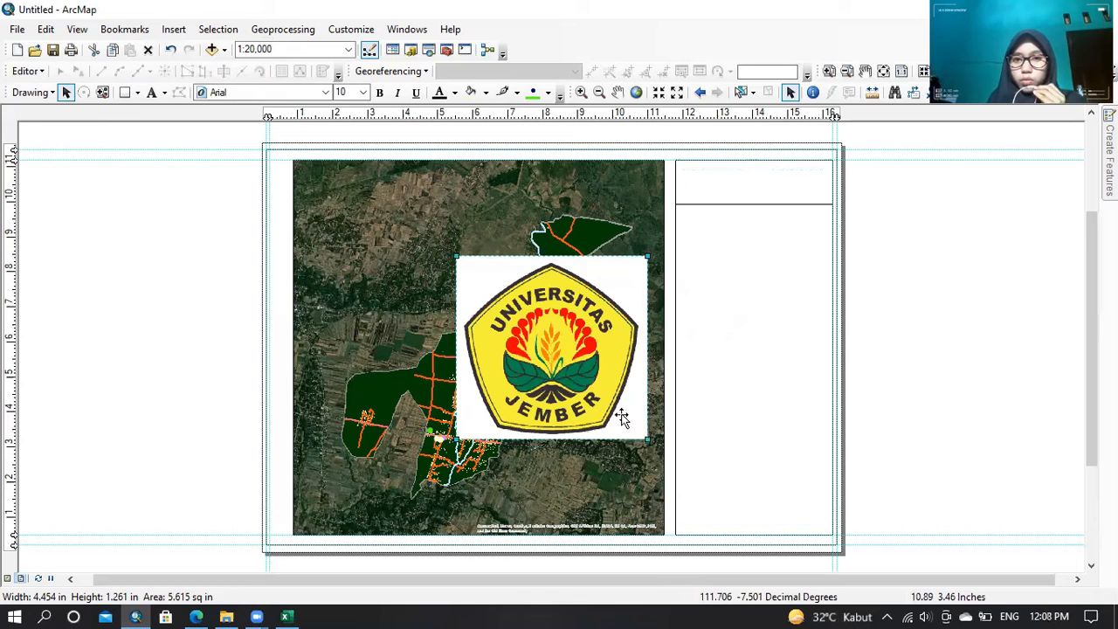
pyautogui.moveTo(529, 374); pyautogui.dragTo(530, 373)
pyautogui.moveTo(492, 288); pyautogui.dragTo(684, 204)
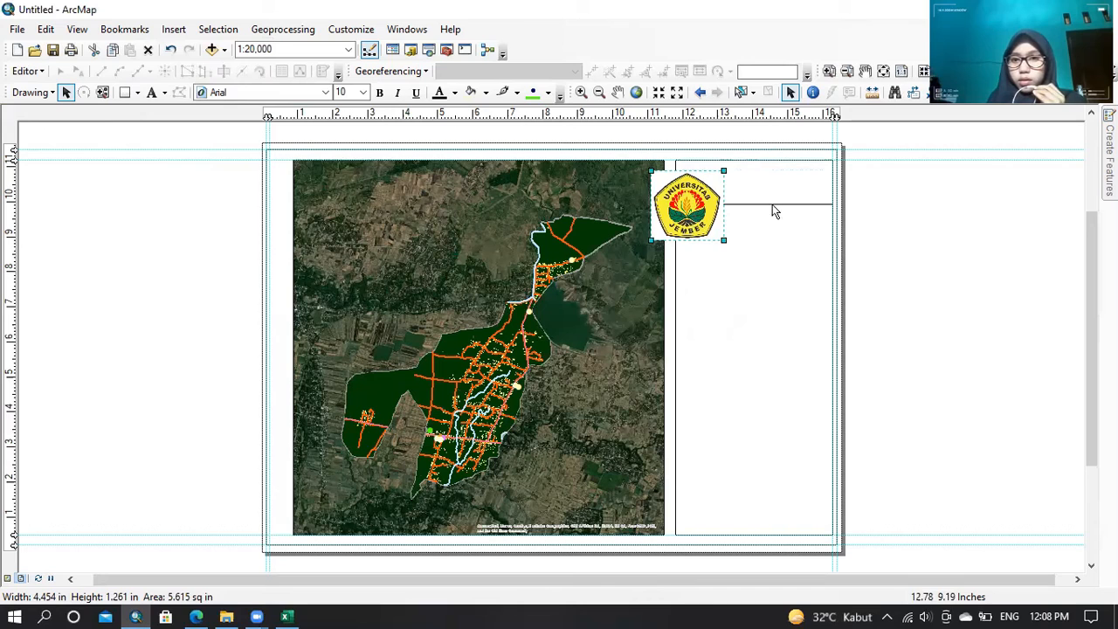
# - Extend the header rectangle's lower edge slightly downward and fit the reduced logo inside its left end
pyautogui.click(752, 205)
pyautogui.moveTo(753, 205); pyautogui.dragTo(754, 217)
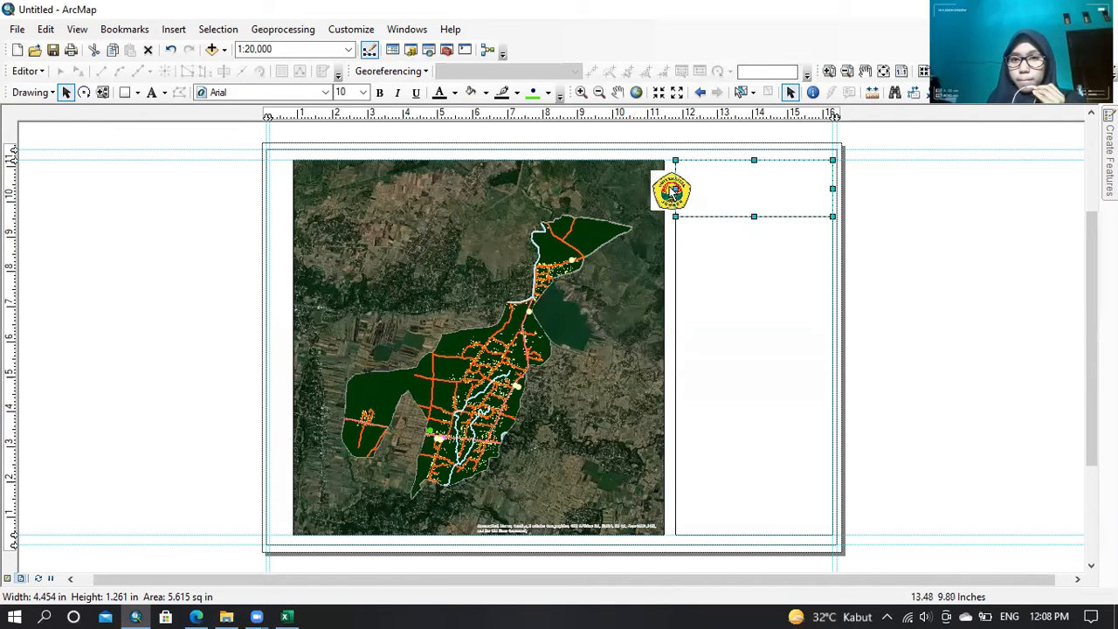
pyautogui.click(671, 190)
pyautogui.moveTo(692, 184); pyautogui.dragTo(713, 186)
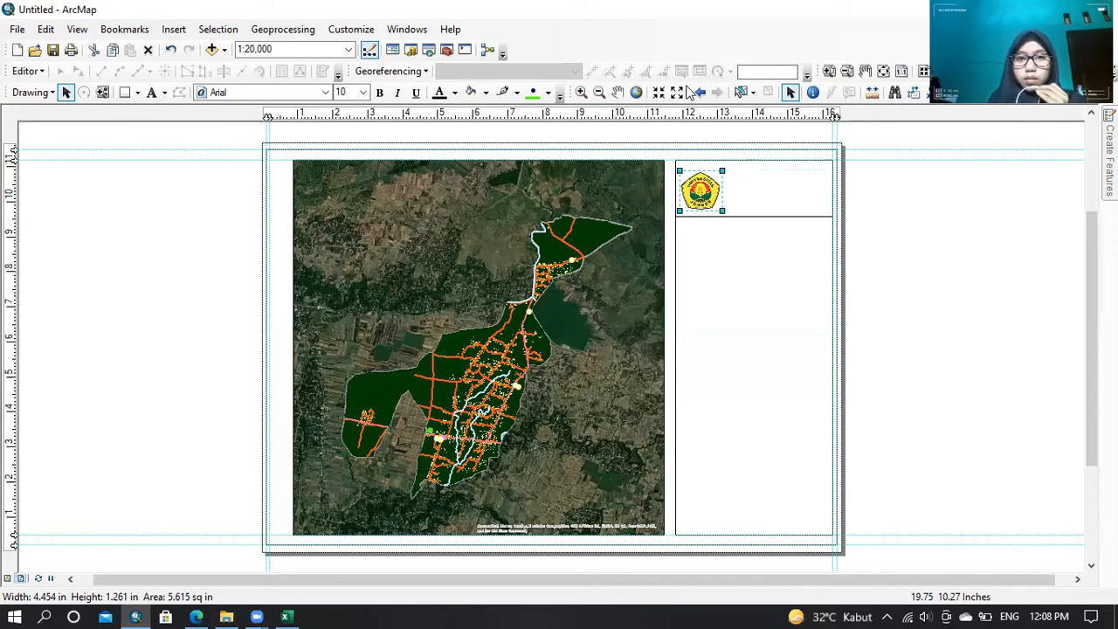
# - Add a text element in the side panel below the header rectangle and open its properties
pyautogui.click(582, 94)
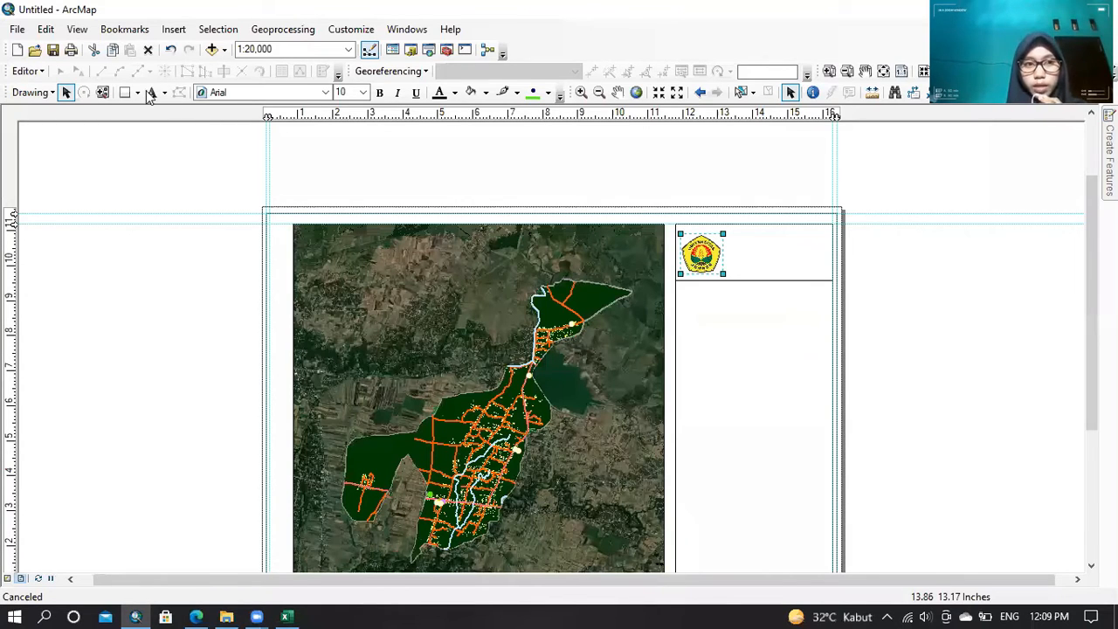
pyautogui.click(151, 92)
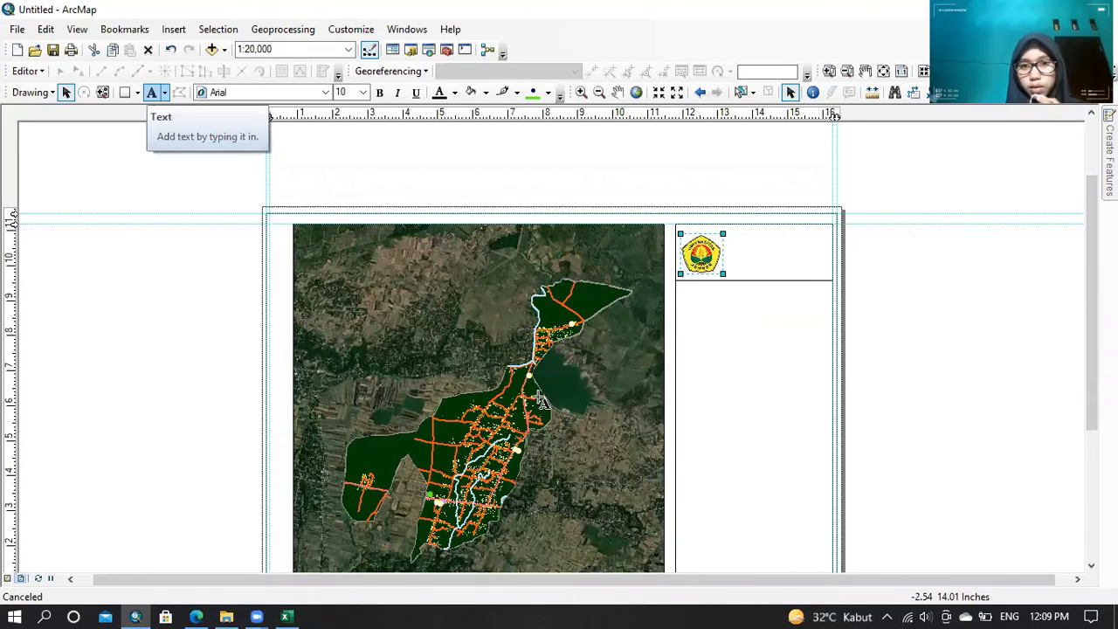
pyautogui.click(716, 332)
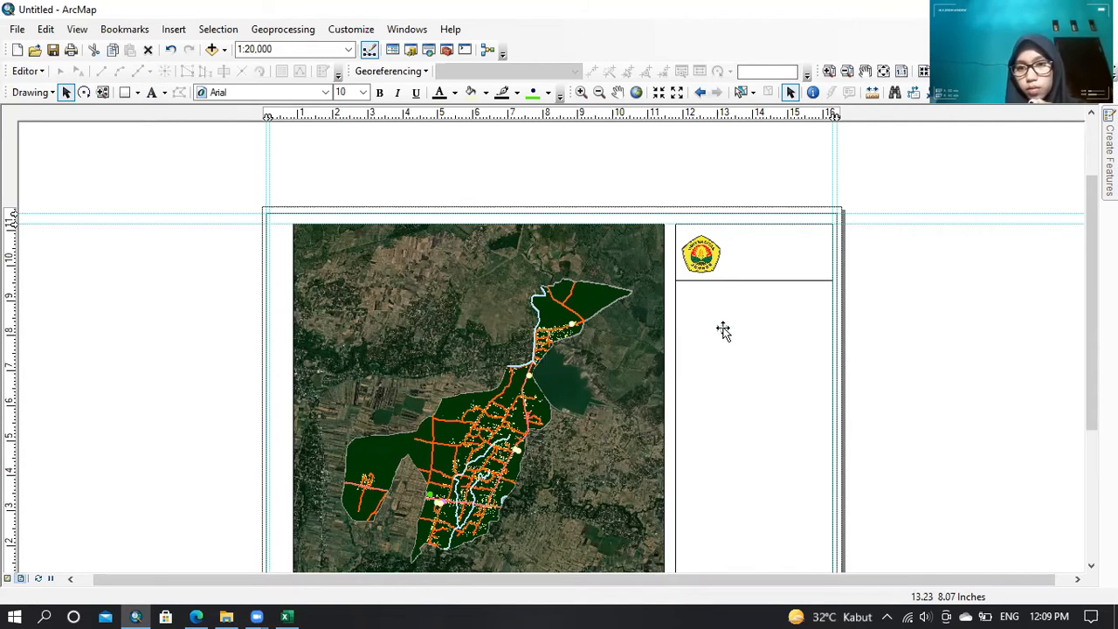
pyautogui.doubleClick(723, 330)
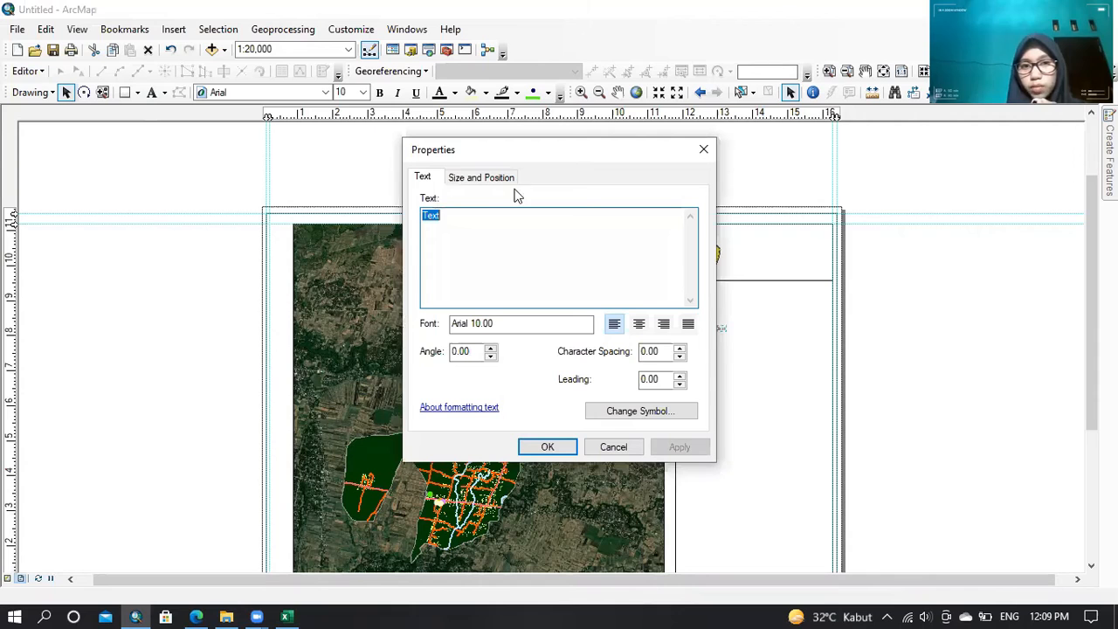
# - Replace the placeholder text with three lines: PERENCANAAN WILAYAH DAN KOTA, FAKULTAS TEKNIK and UNIVERSITAS JEMBER
pyautogui.press('BackSpace')
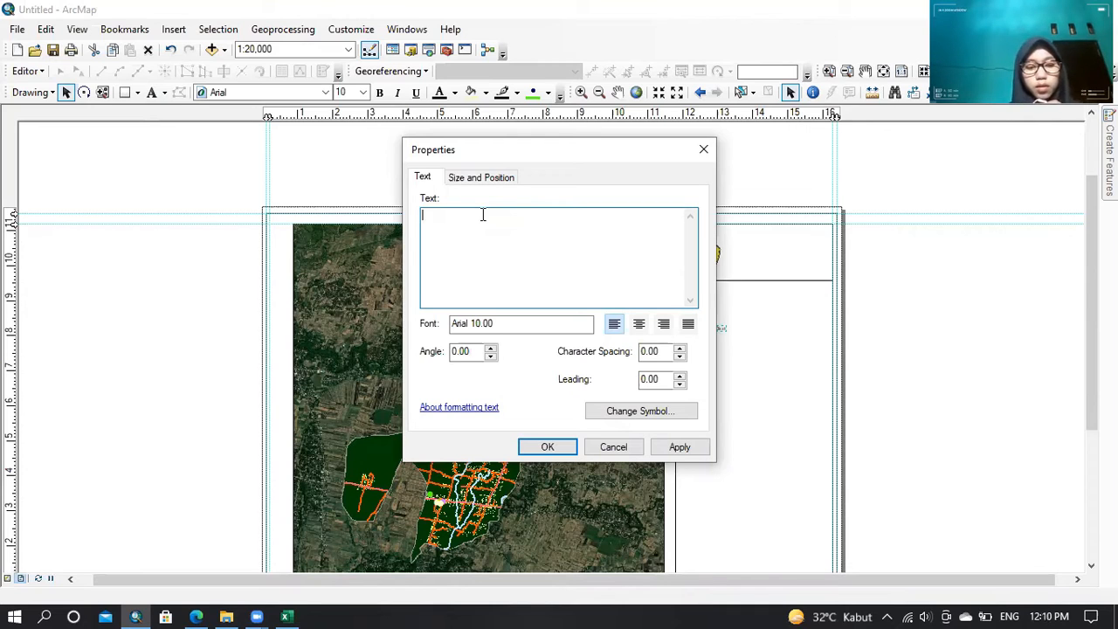
pyautogui.write('PERE')
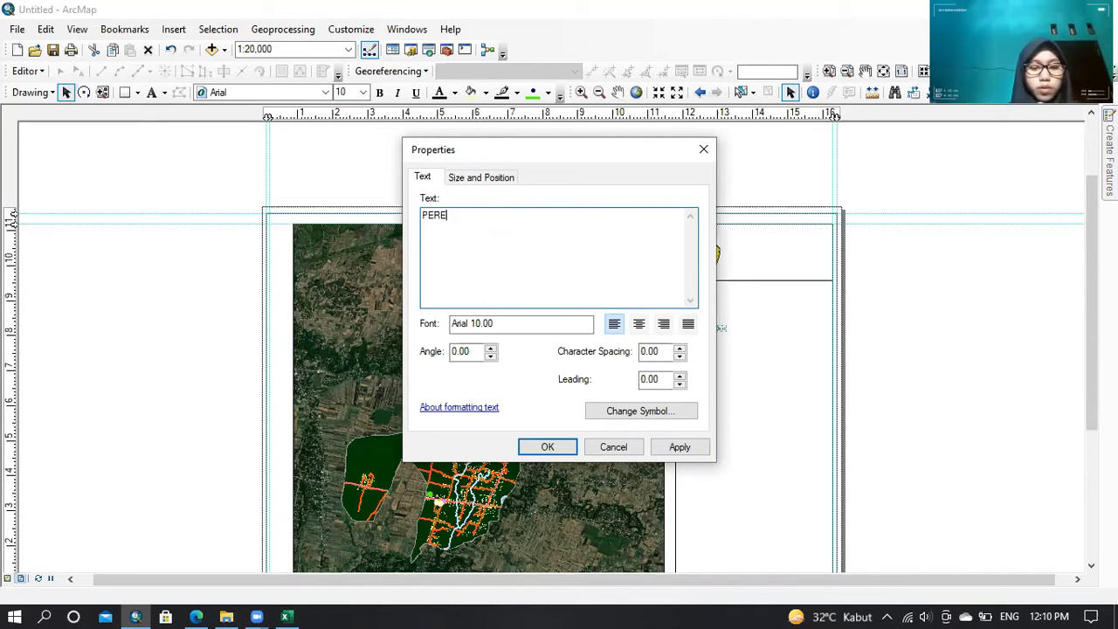
pyautogui.write('N')
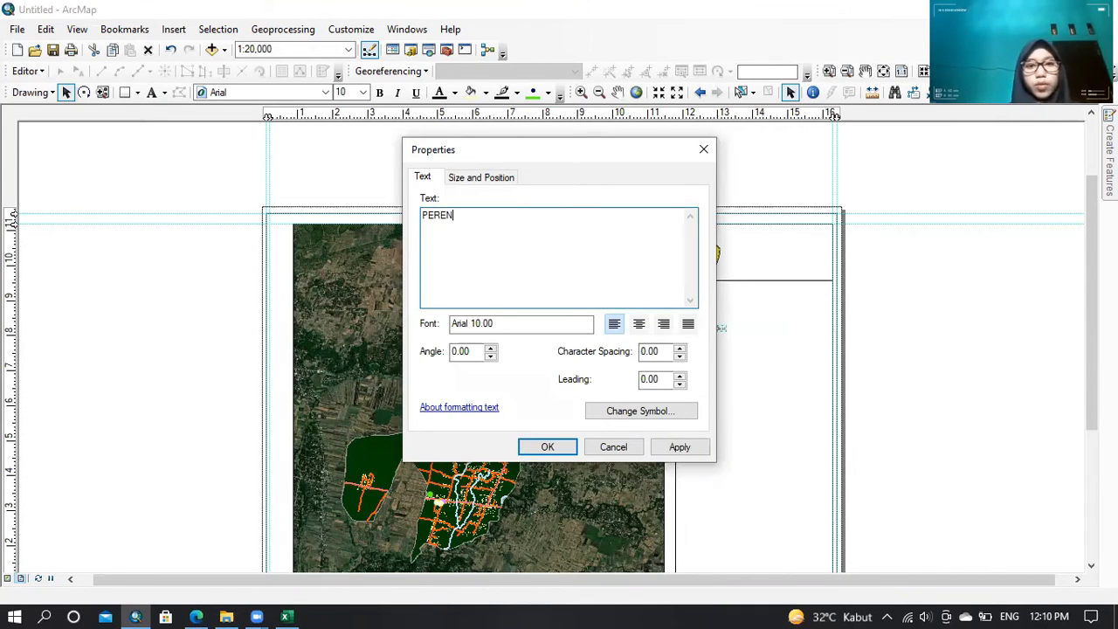
pyautogui.write('CA')
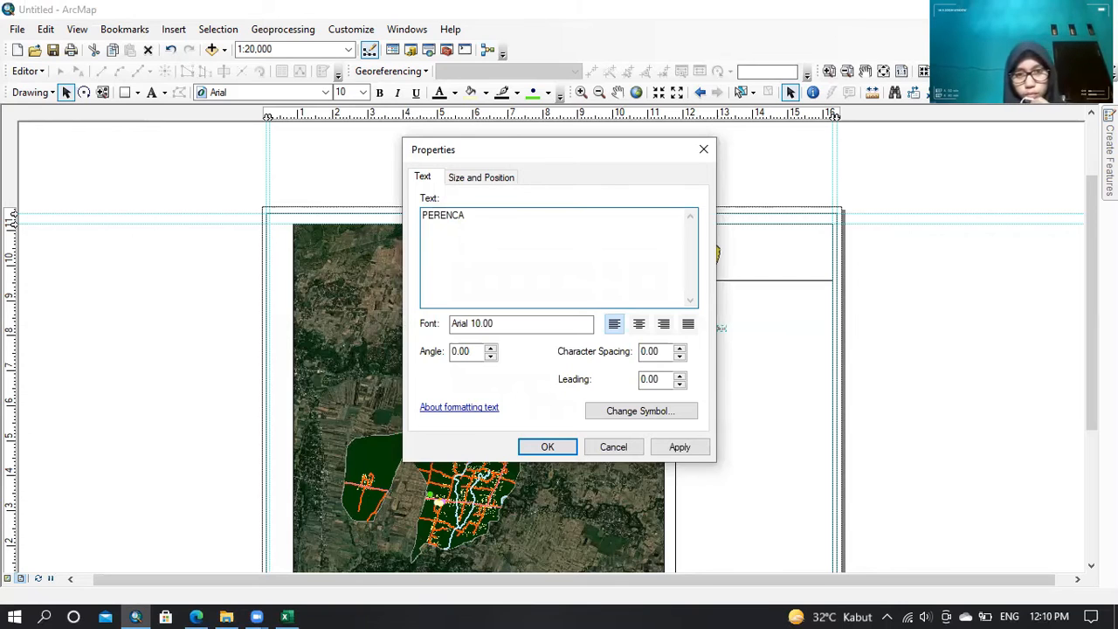
pyautogui.write('NAAN')
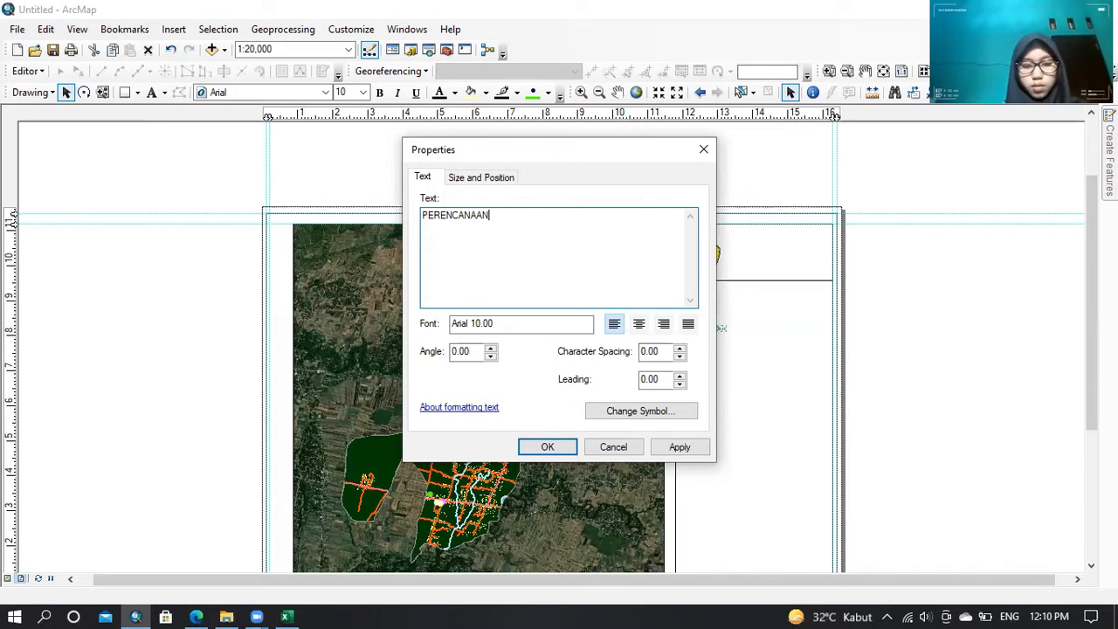
pyautogui.write(' WILAYAH DAN KOTA')
pyautogui.press('Return')
pyautogui.write('FAKULTAS TEKNIK')
pyautogui.press('Return')
pyautogui.write('UNIVERSITAS JEM')
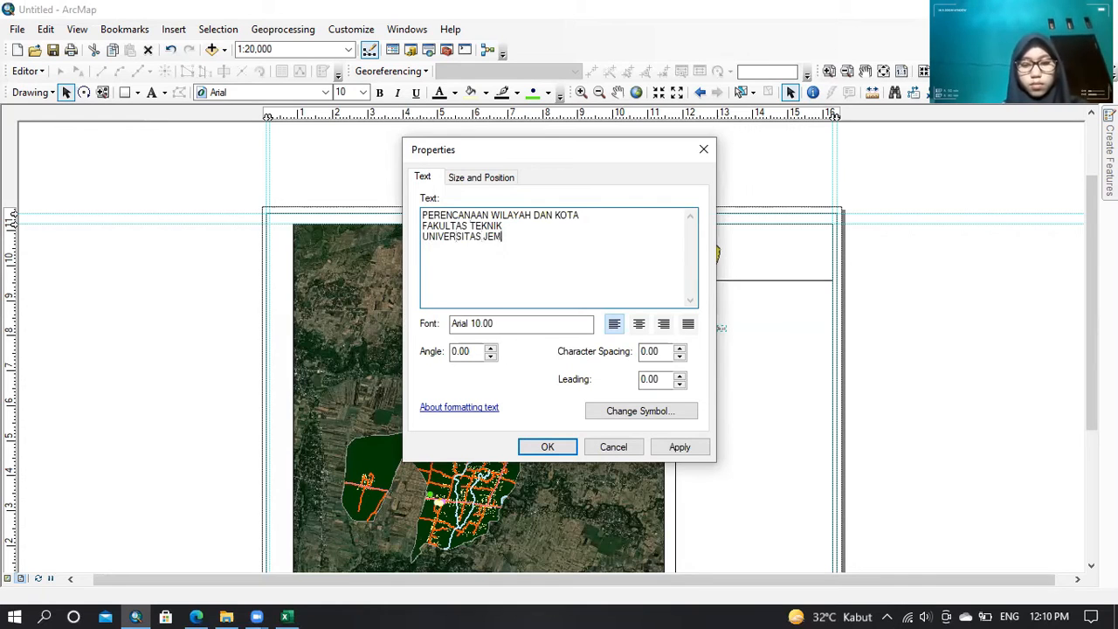
pyautogui.write('BER')
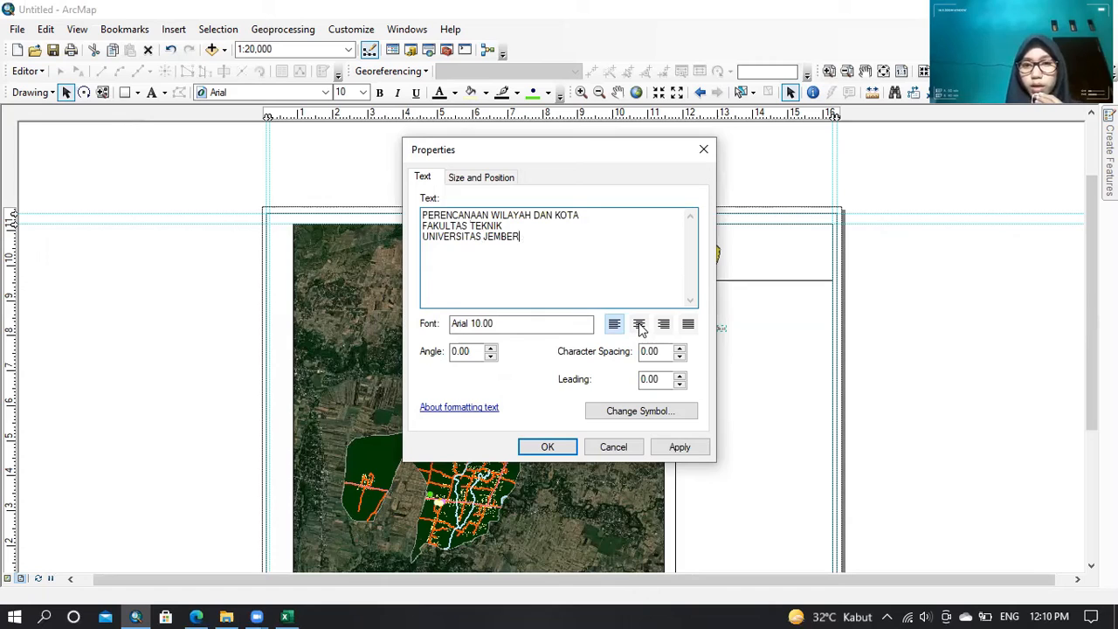
# - Centre the three-line institution text and make its font bold at size 13
pyautogui.click(639, 325)
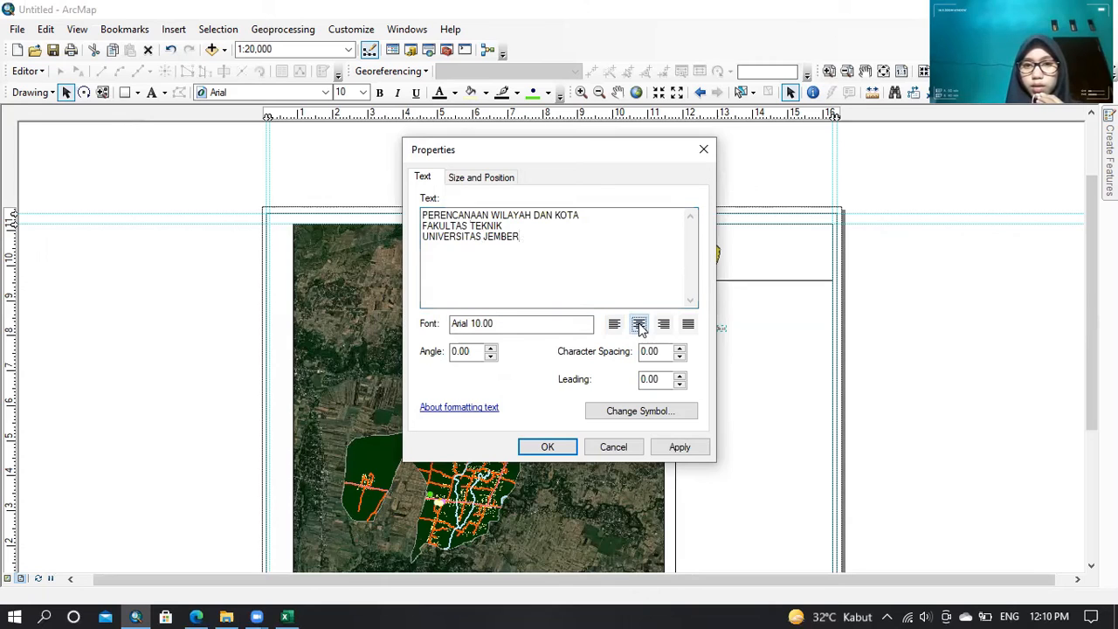
pyautogui.click(660, 416)
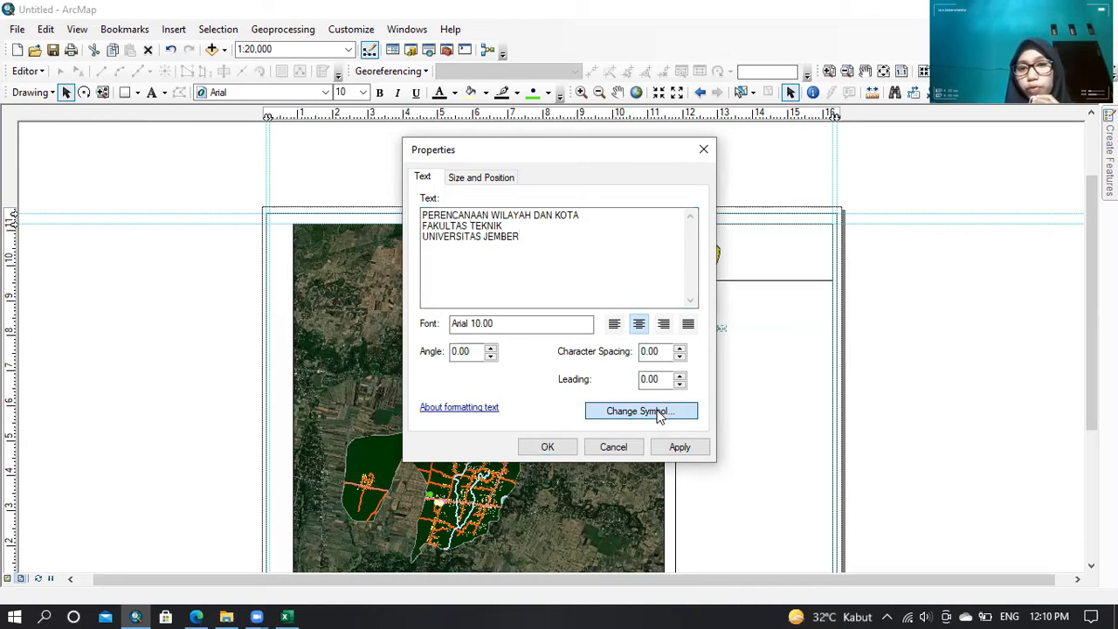
pyautogui.click(658, 411)
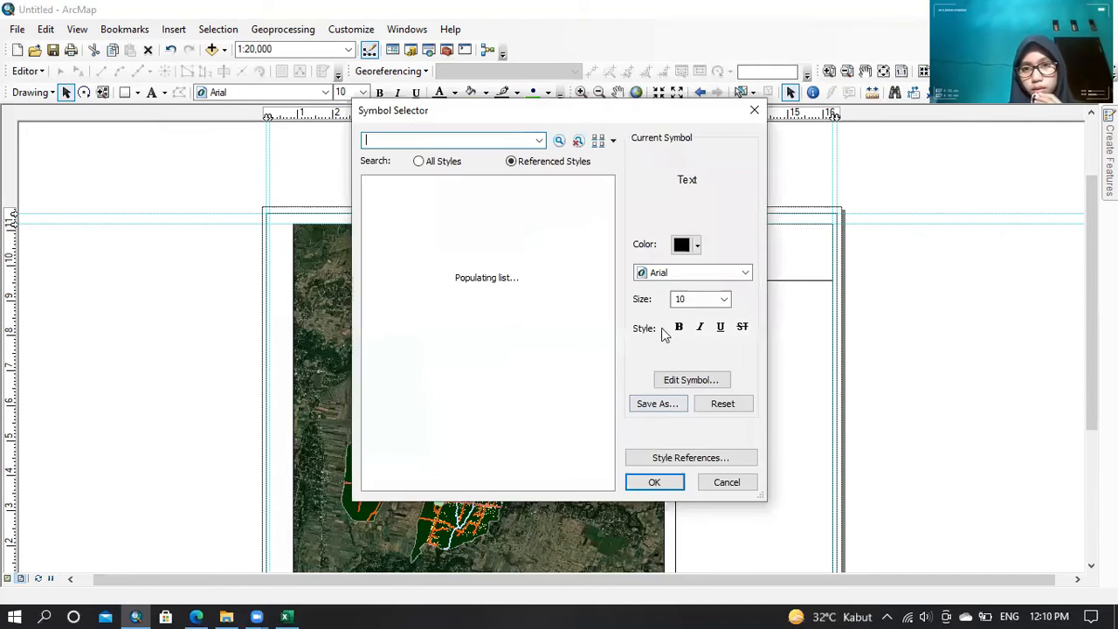
pyautogui.click(724, 302)
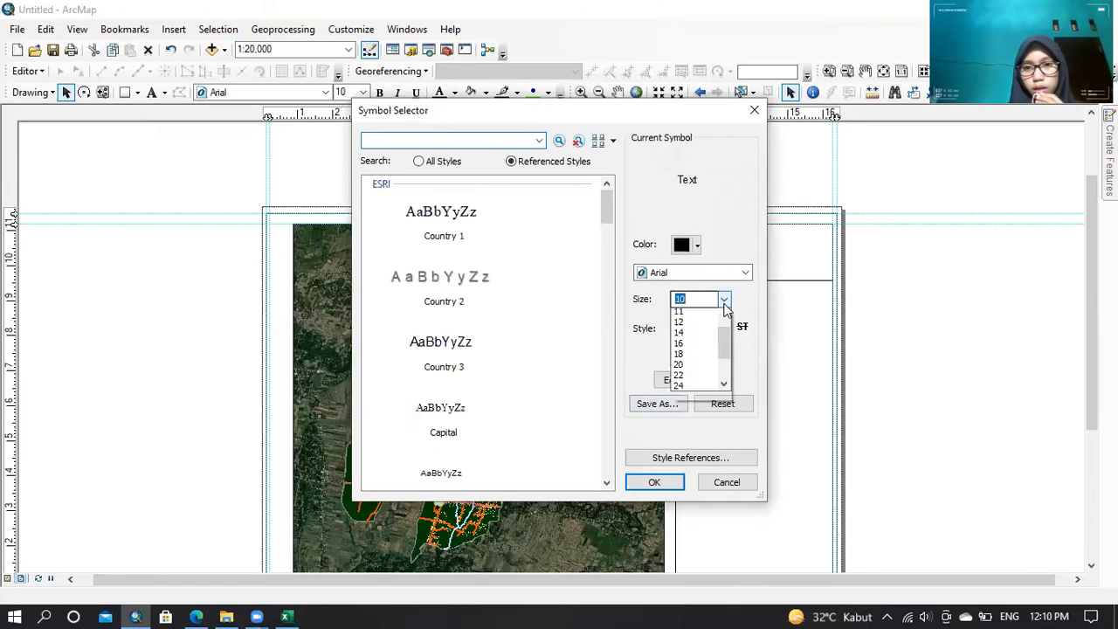
pyautogui.click(710, 301)
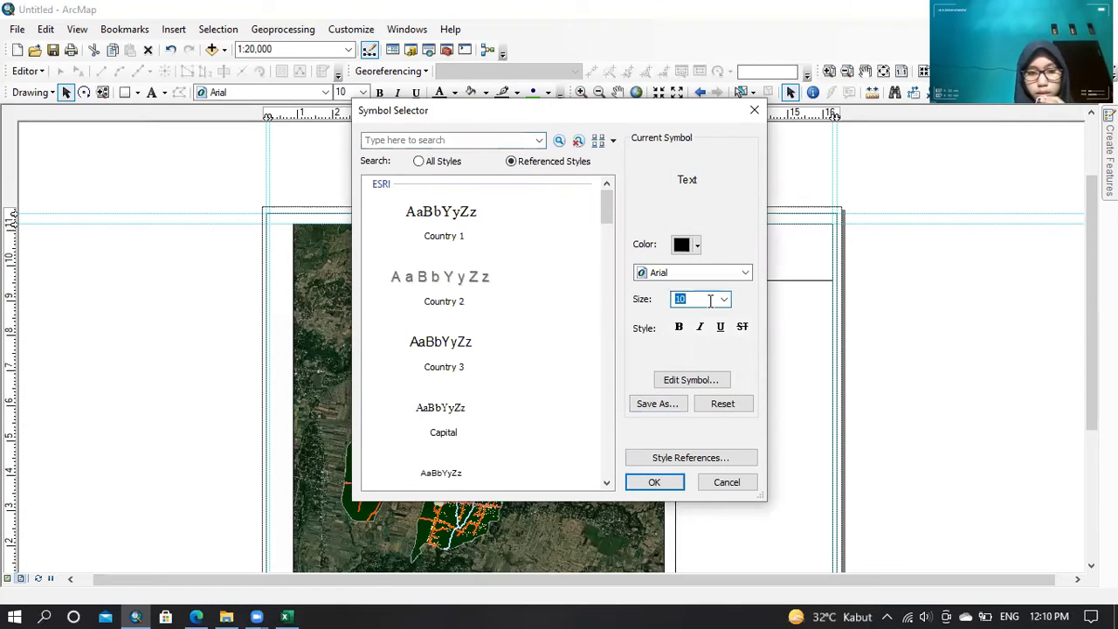
pyautogui.write('13')
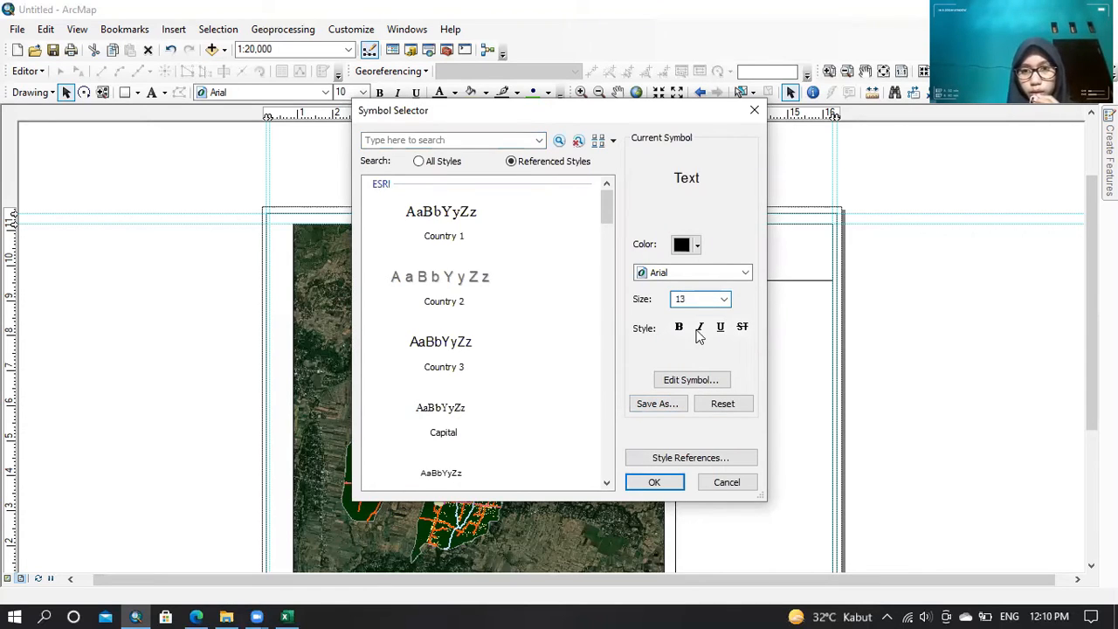
pyautogui.click(679, 327)
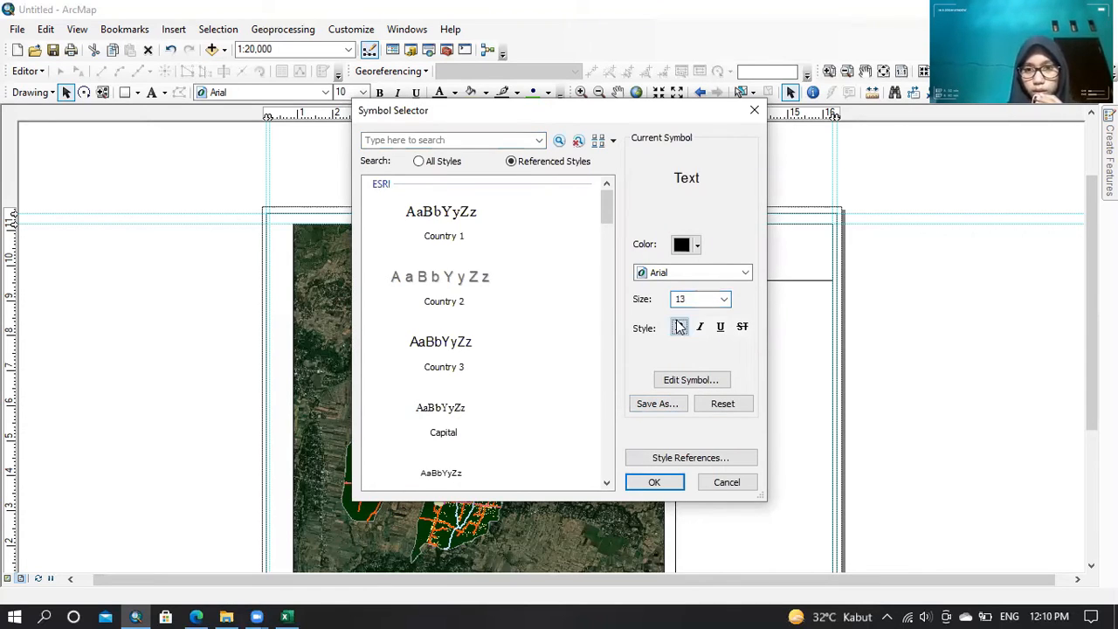
pyautogui.click(655, 483)
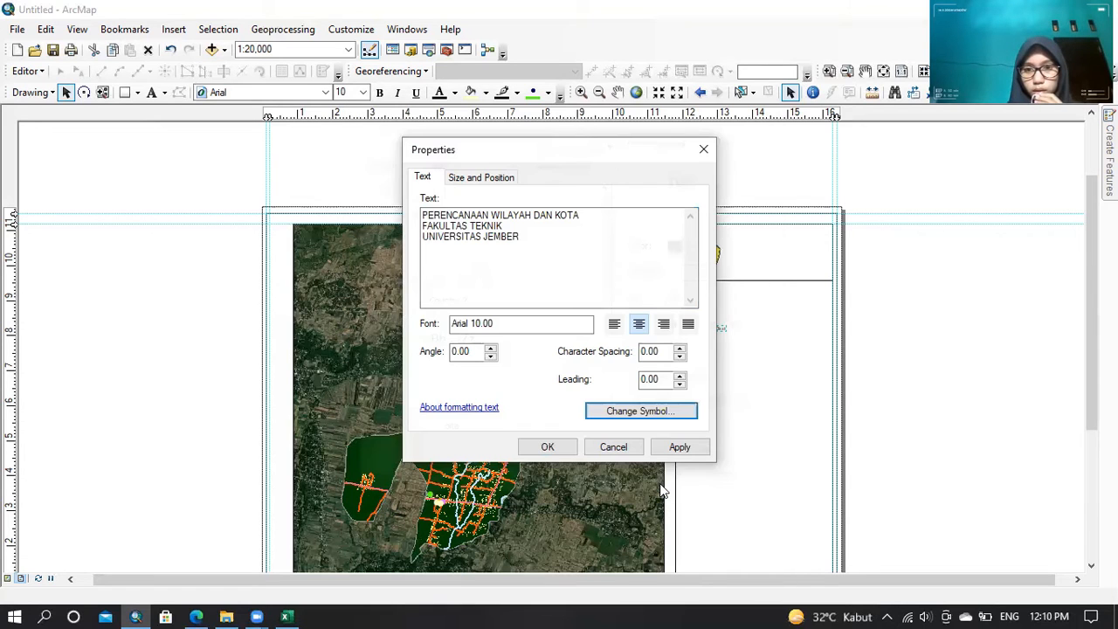
pyautogui.click(547, 447)
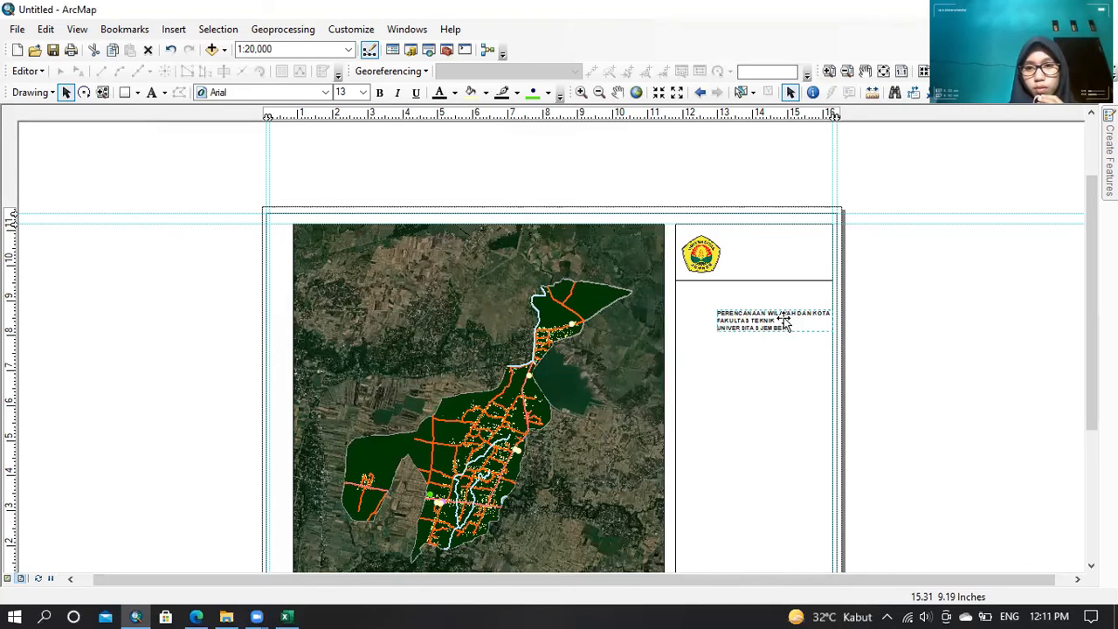
# - Centre-align the lines of the institution text and move the block into the header rectangle beside the logo
pyautogui.click(784, 322)
pyautogui.click(740, 319)
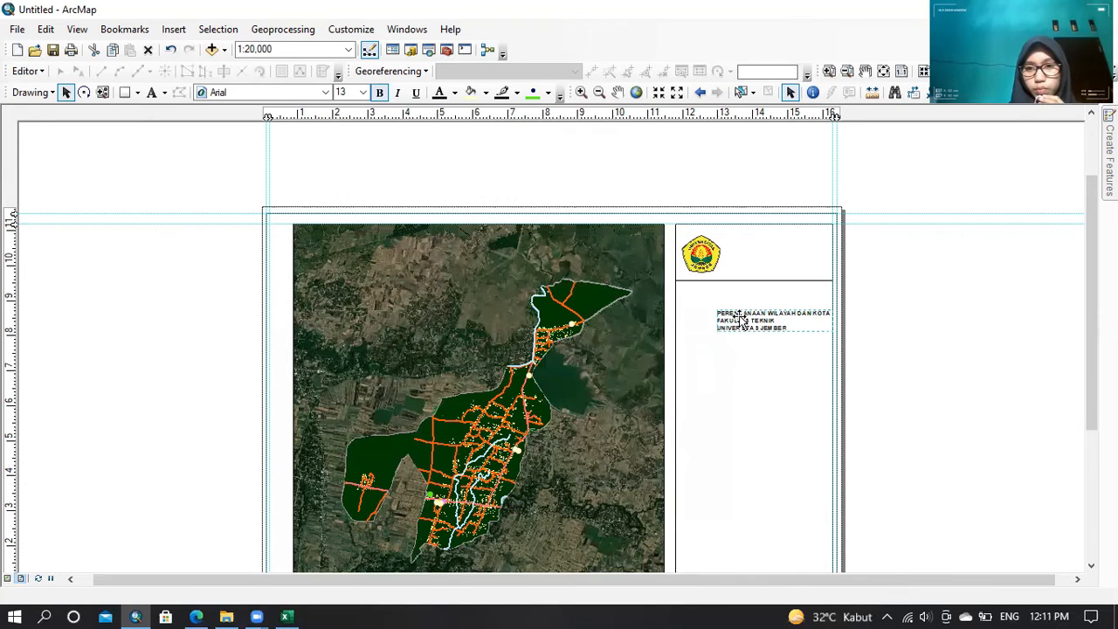
pyautogui.doubleClick(739, 319)
pyautogui.click(633, 325)
pyautogui.click(548, 447)
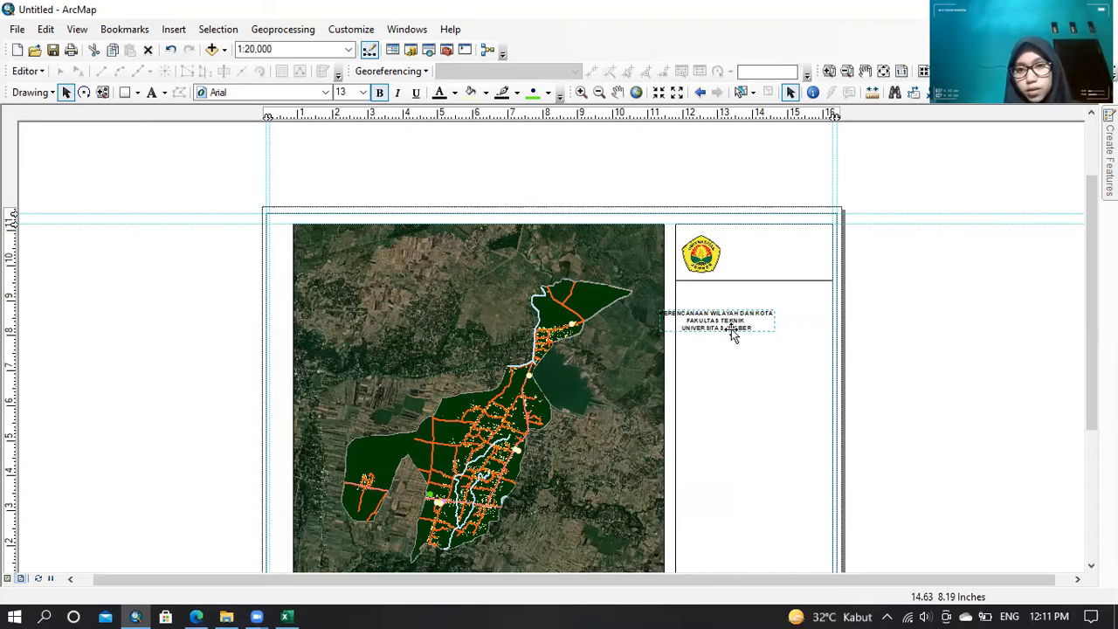
pyautogui.moveTo(725, 324); pyautogui.dragTo(779, 254)
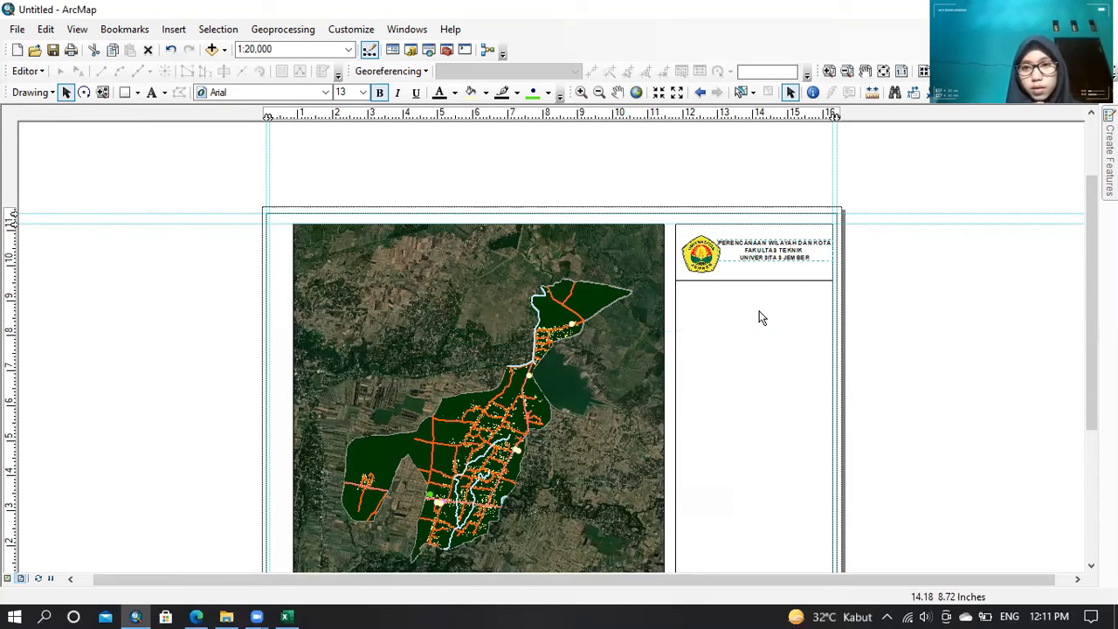
# - Duplicate the header rectangle, place the copy directly beneath it and shorten it to a little over half the height
pyautogui.click(787, 281)
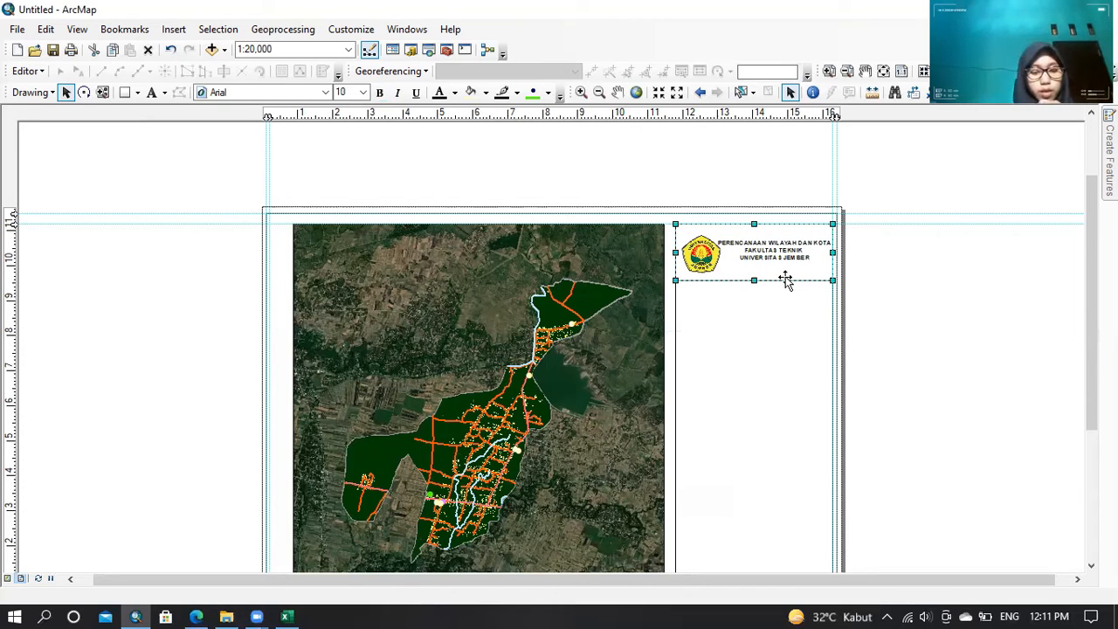
pyautogui.hotkey('ctrl', 'c')
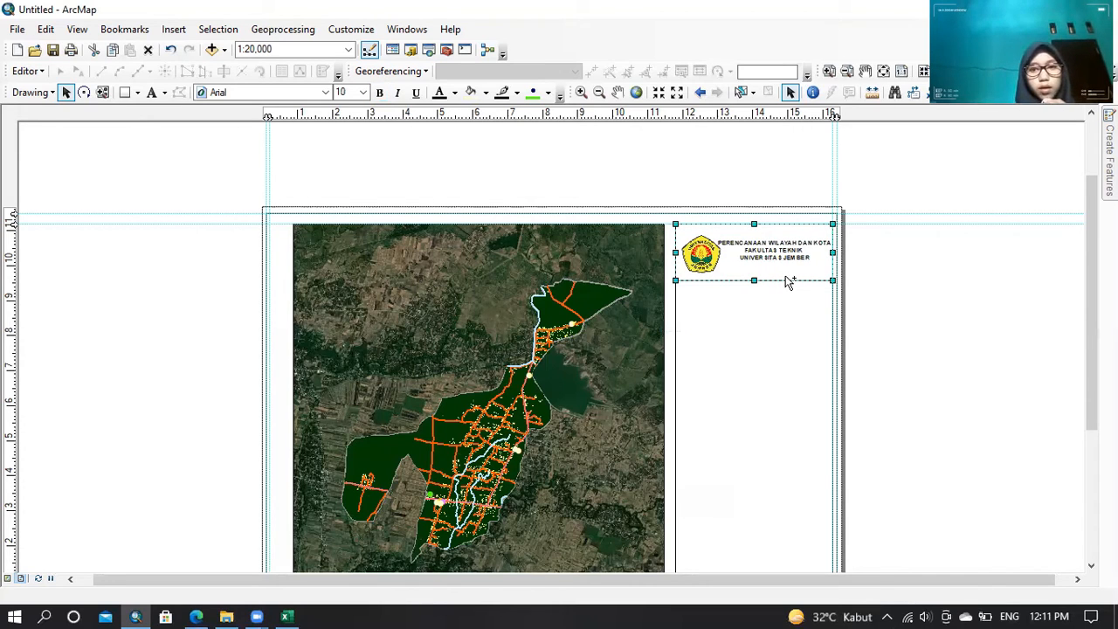
pyautogui.hotkey('ctrl', 'v')
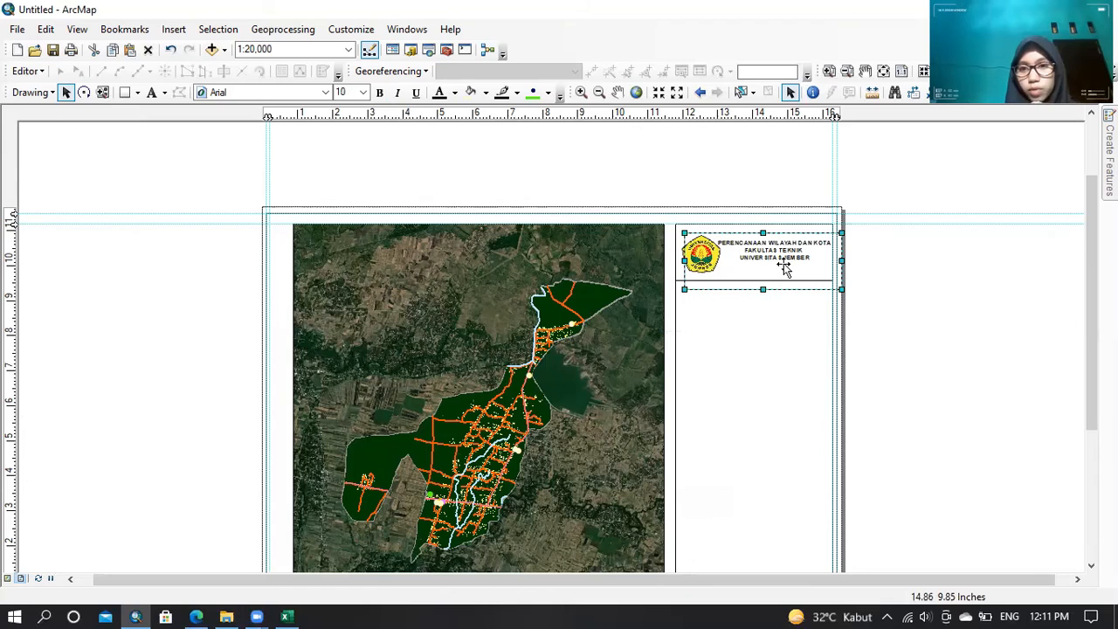
pyautogui.moveTo(777, 319); pyautogui.dragTo(753, 314)
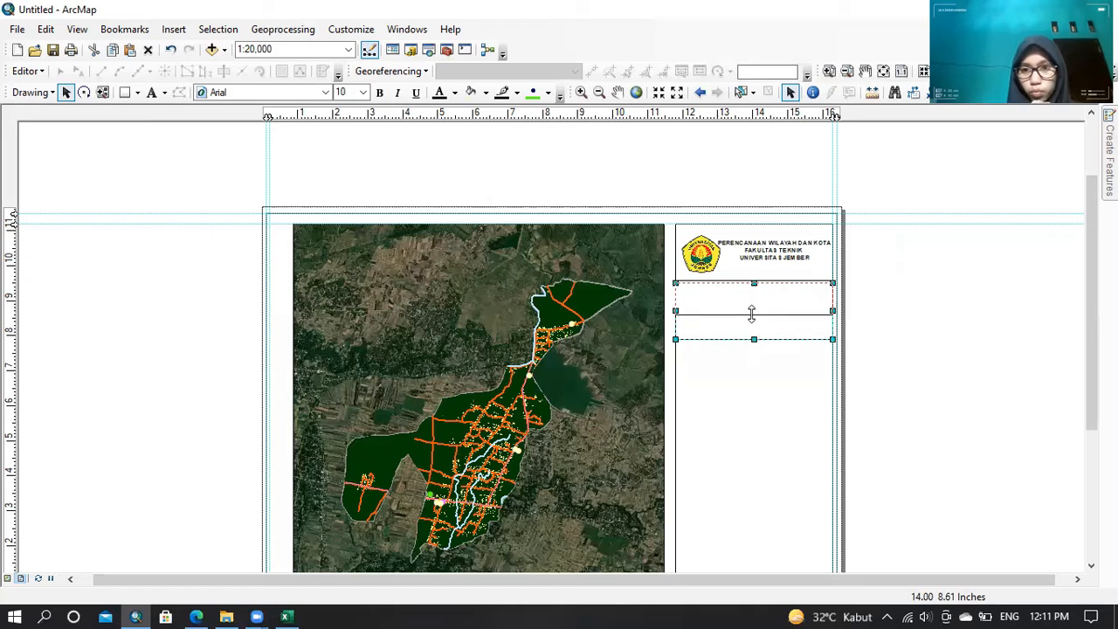
# - Duplicate the institution text and place the copy inside the second rectangle
pyautogui.click(798, 255)
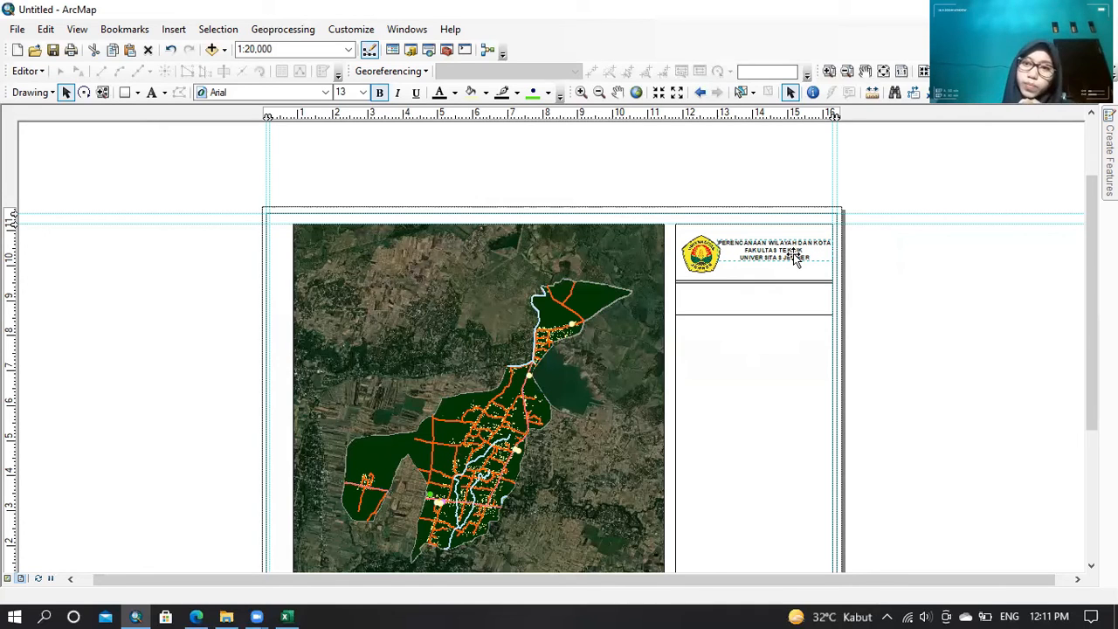
pyautogui.hotkey('ctrl', 'v')
pyautogui.hotkey('ctrl', 'z')
pyautogui.hotkey('ctrl', 'v')
pyautogui.moveTo(793, 263); pyautogui.dragTo(761, 303)
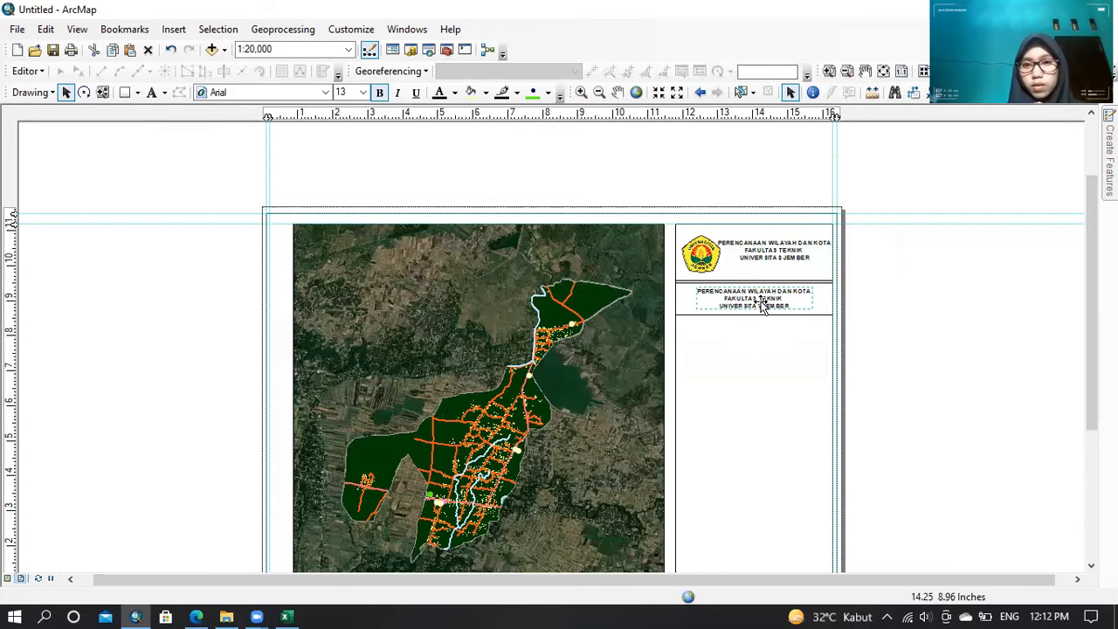
# - Replace the copied text in the second rectangle with two lines: KOMPUTASI PERENCANAAN and 2021
pyautogui.doubleClick(761, 303)
pyautogui.press('BackSpace')
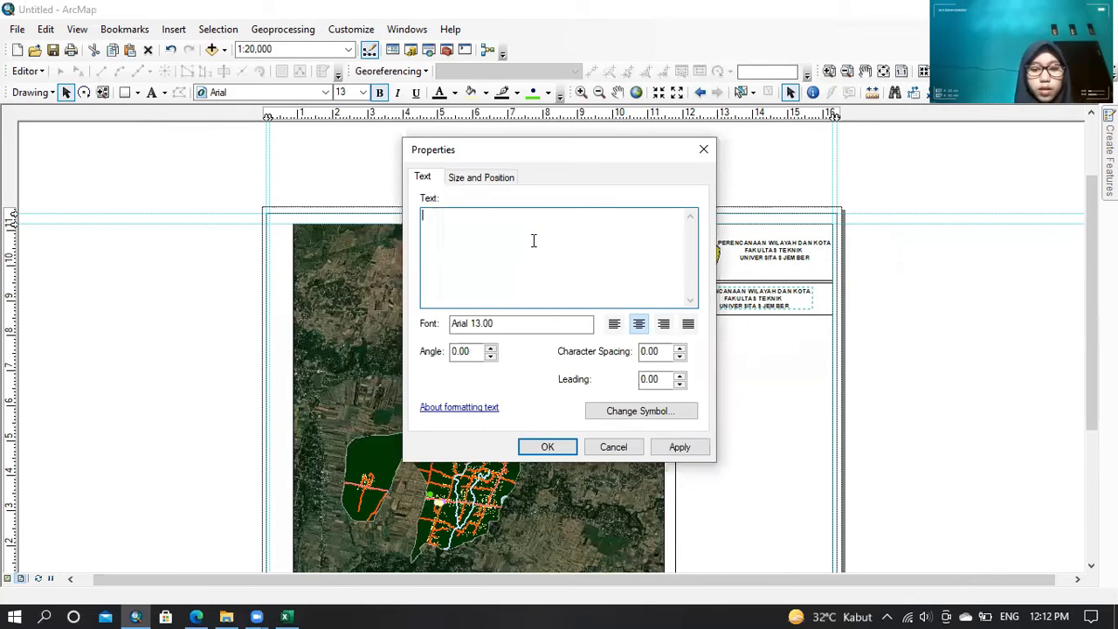
pyautogui.write('KOMPUTASI P')
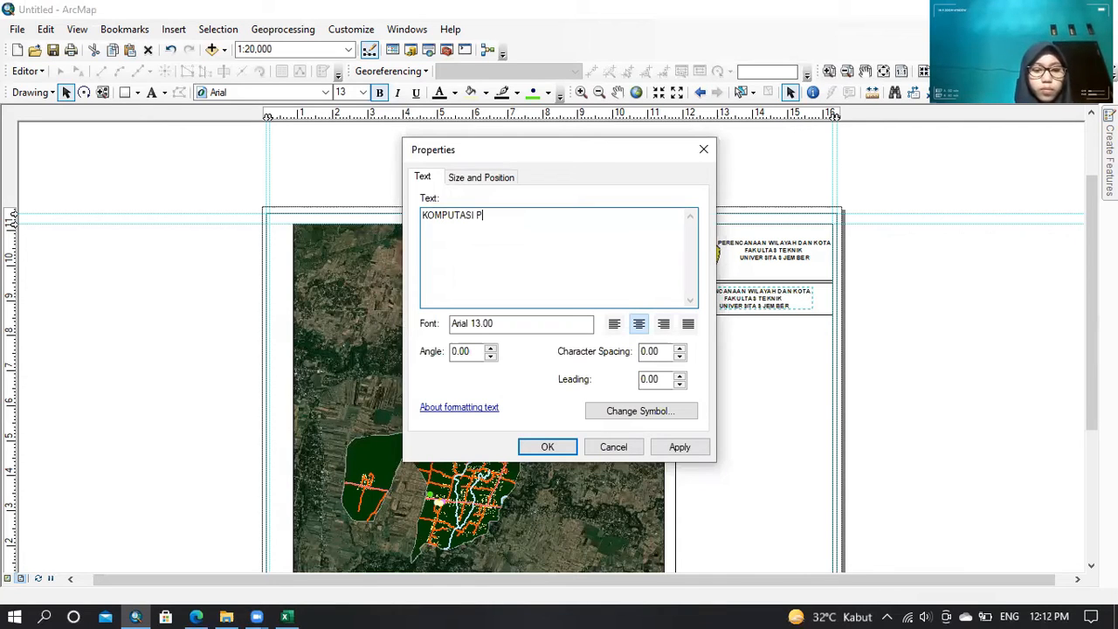
pyautogui.write('ERENCAN')
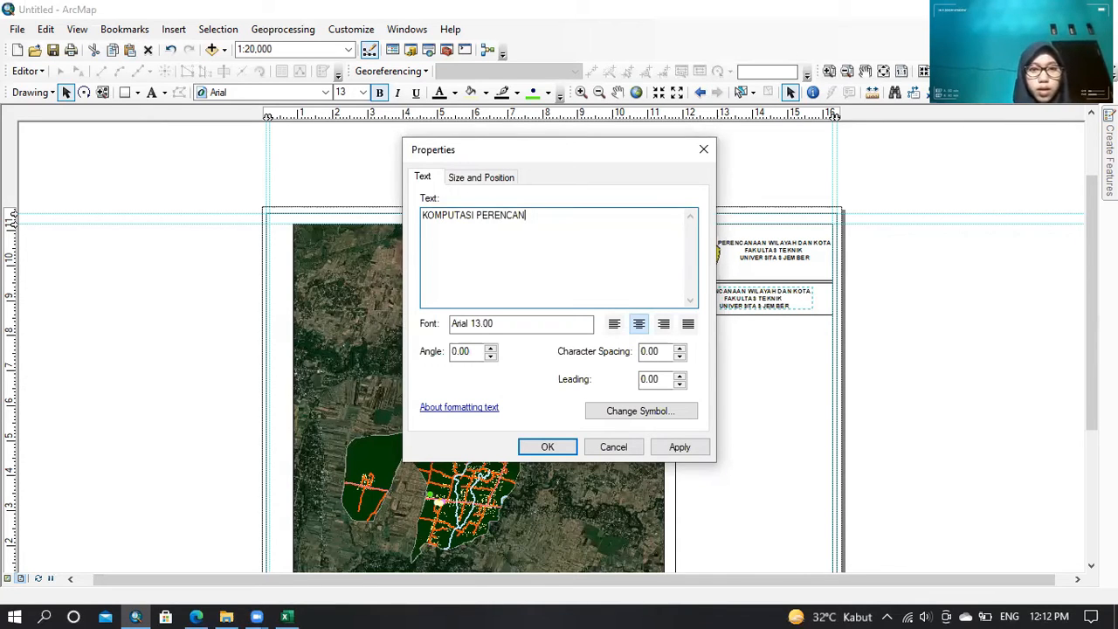
pyautogui.write('AAN')
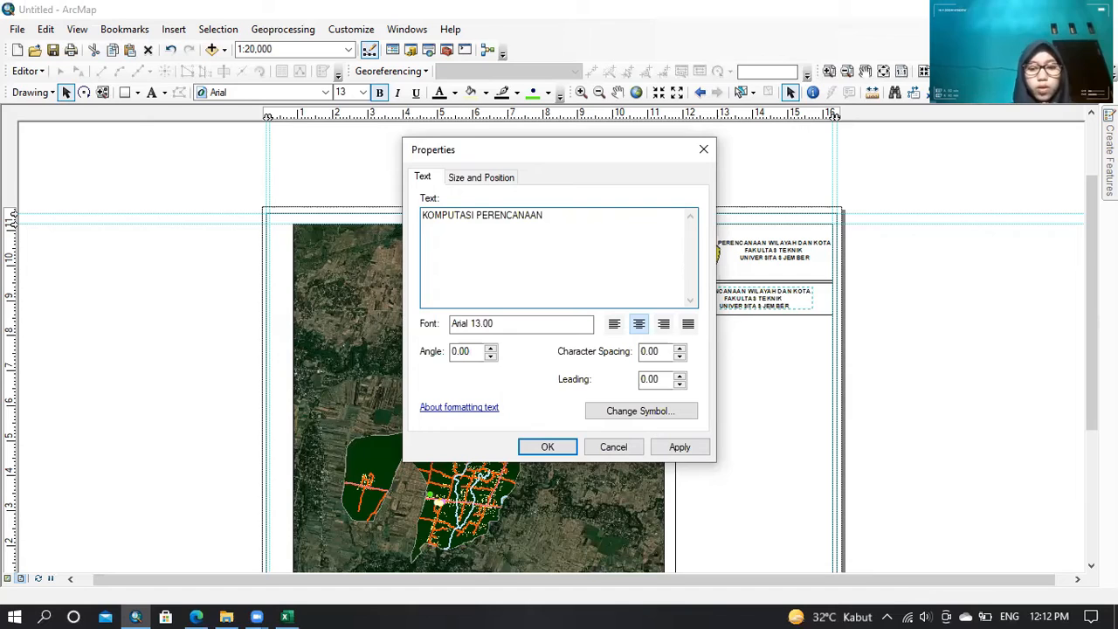
pyautogui.press('Return')
pyautogui.write('2021')
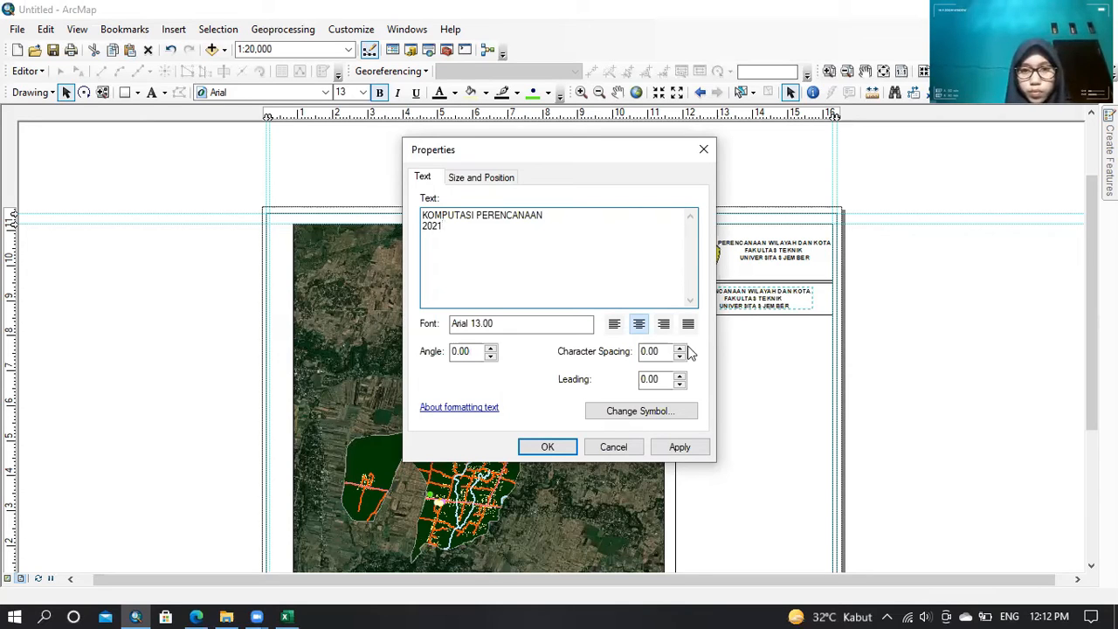
# - Set the KOMPUTASI PERENCANAAN 2021 text to size 12 and turn off bold
pyautogui.click(647, 420)
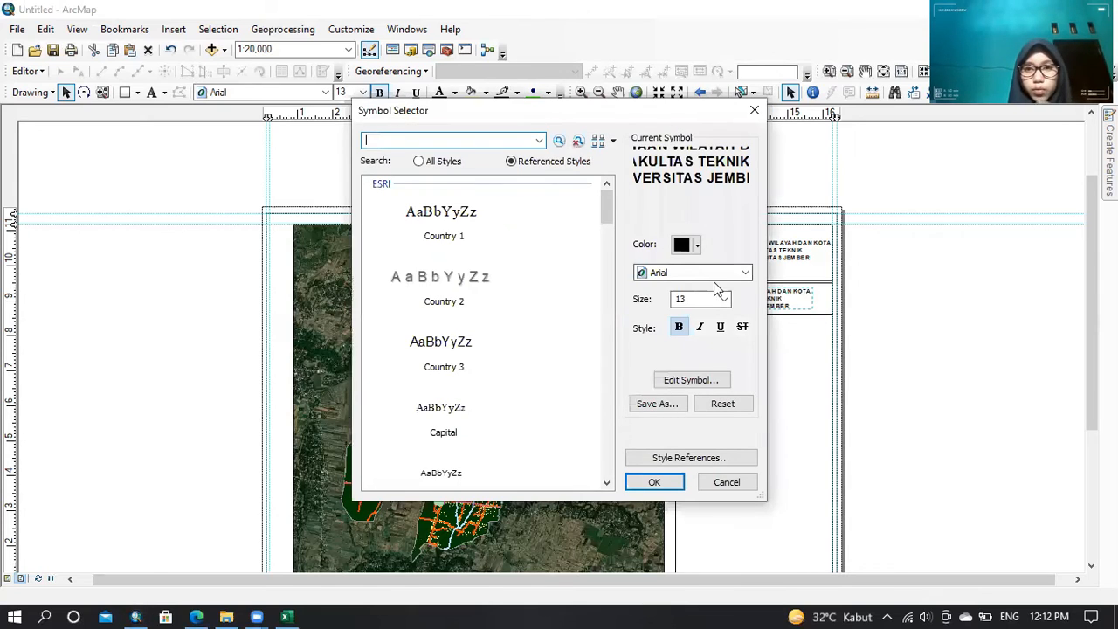
pyautogui.click(718, 301)
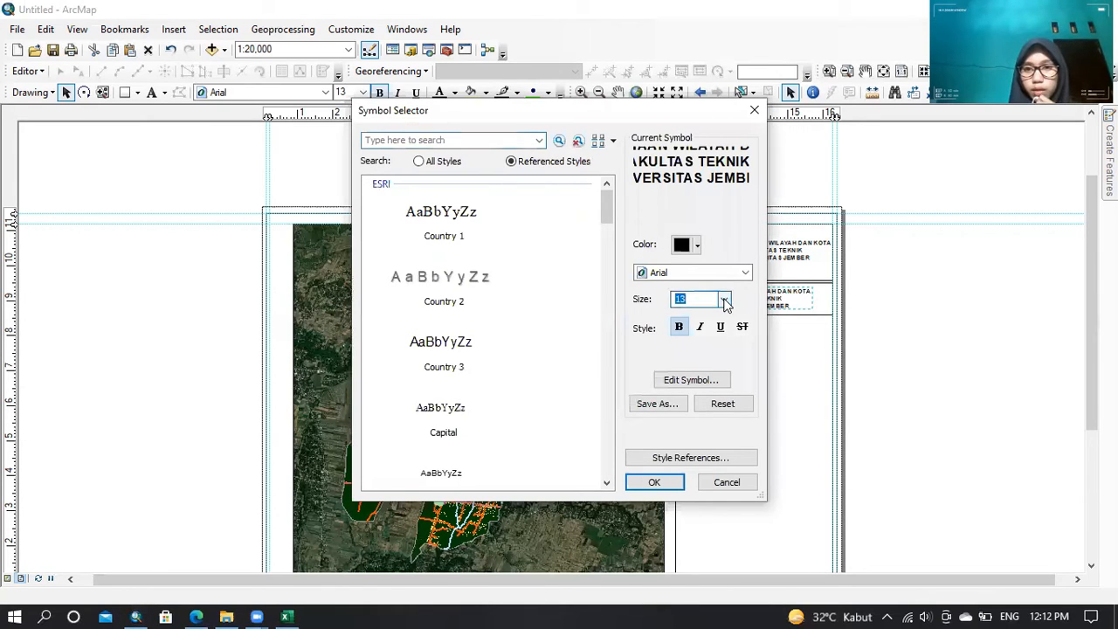
pyautogui.click(724, 300)
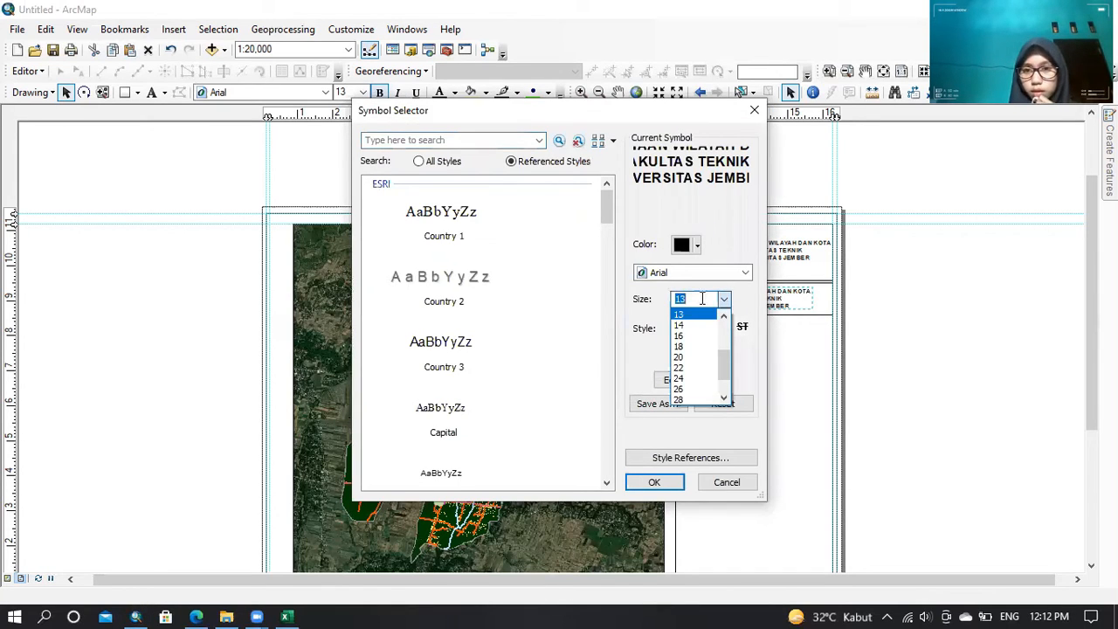
pyautogui.click(701, 299)
pyautogui.press('BackSpace')
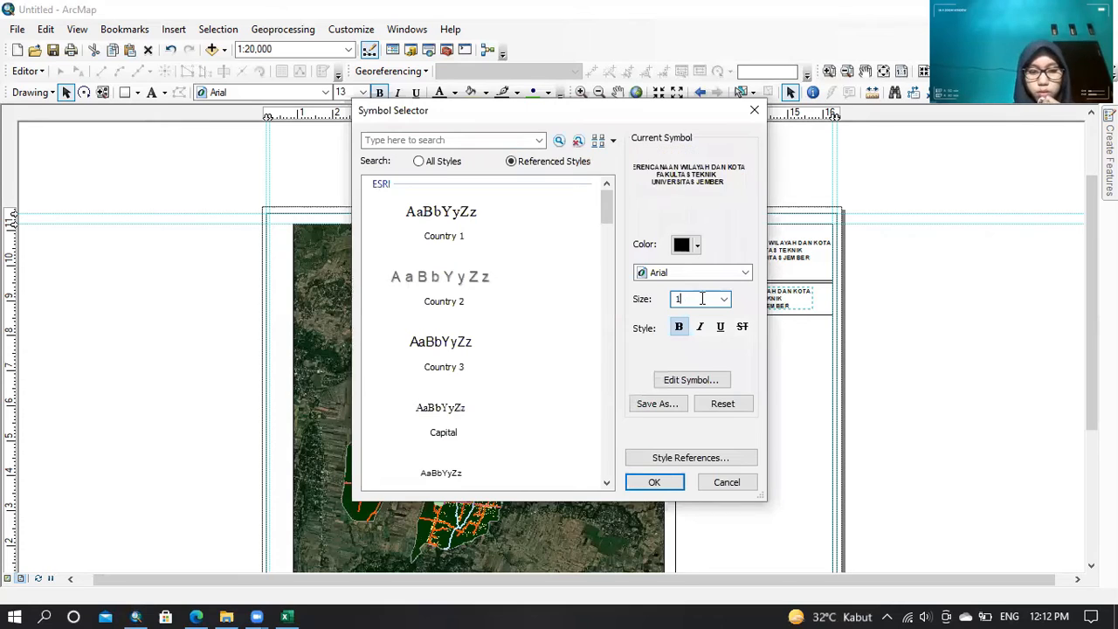
pyautogui.write('2')
pyautogui.click(680, 328)
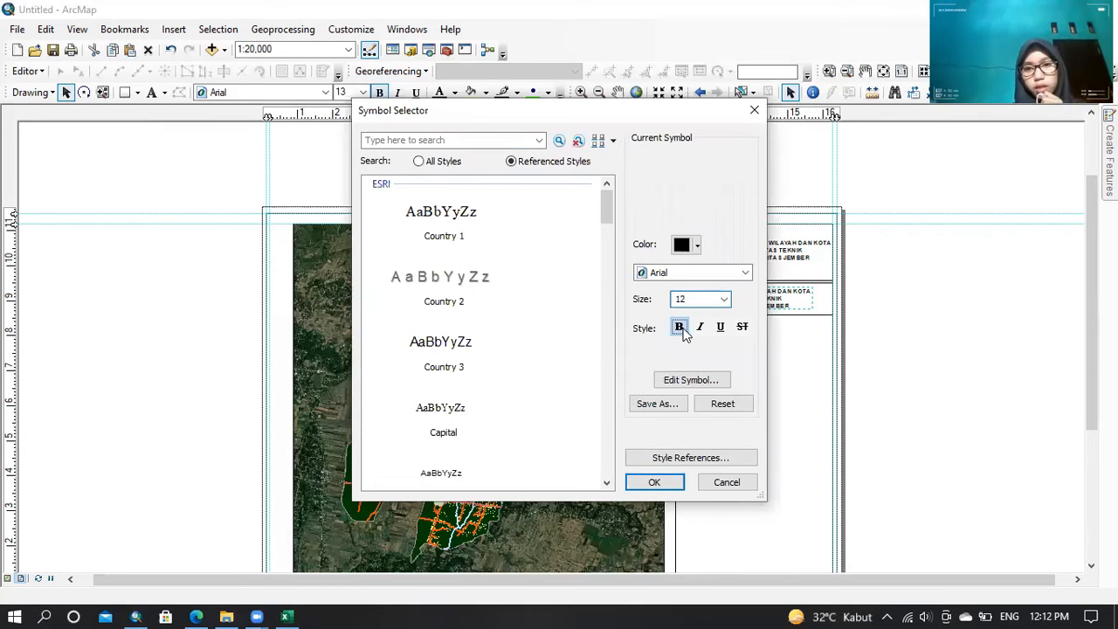
pyautogui.click(662, 482)
pyautogui.click(561, 449)
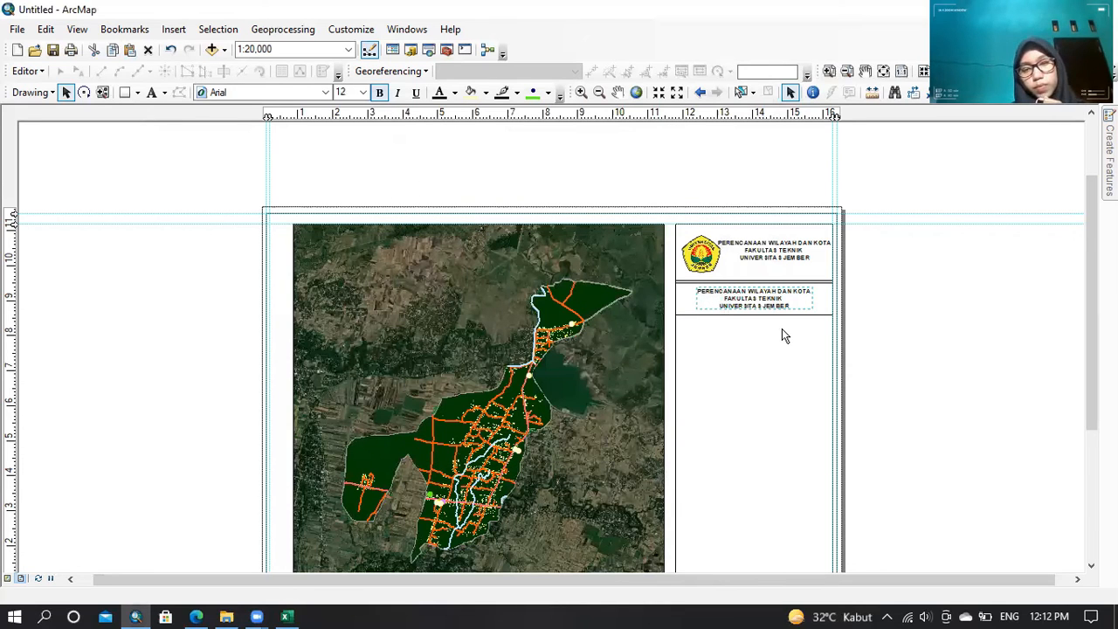
# - Shift the KOMPUTASI PERENCANAAN 2021 text slightly upward to centre it within the second rectangle
pyautogui.doubleClick(754, 302)
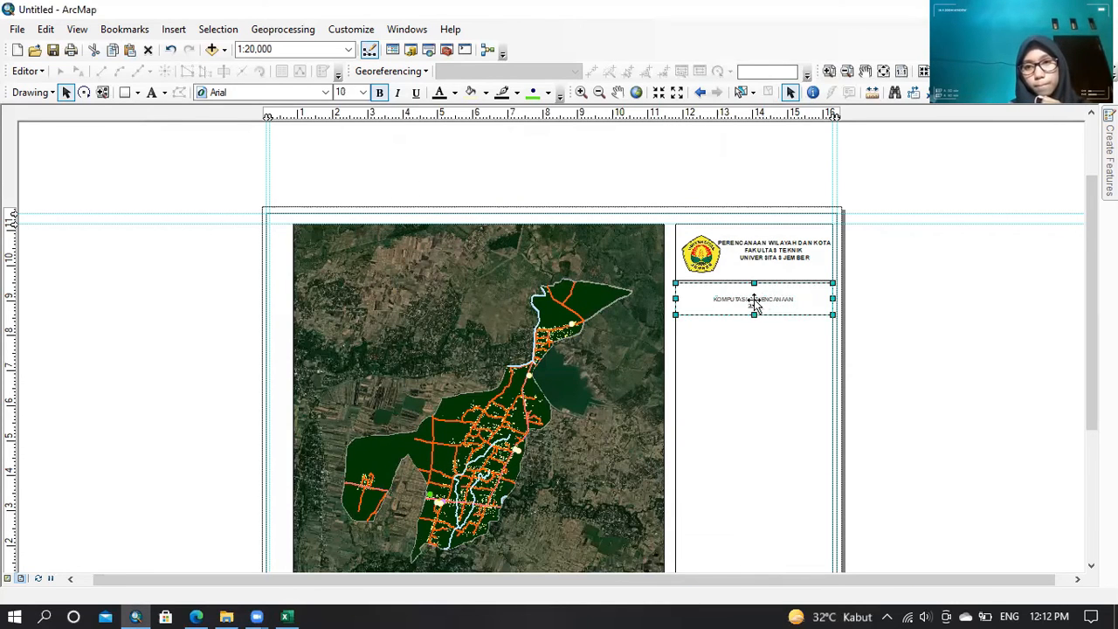
pyautogui.click(549, 447)
pyautogui.click(762, 300)
pyautogui.click(752, 303)
pyautogui.click(749, 299)
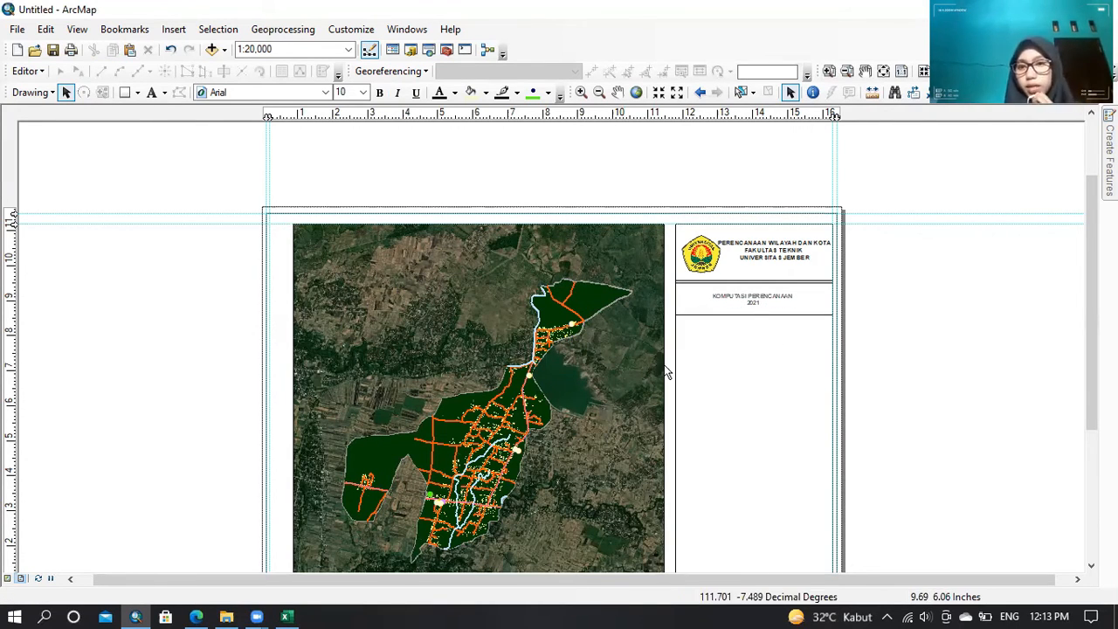
# - Duplicate the second rectangle directly below itself and place a copy of the institution text inside the new rectangle
pyautogui.click(769, 323)
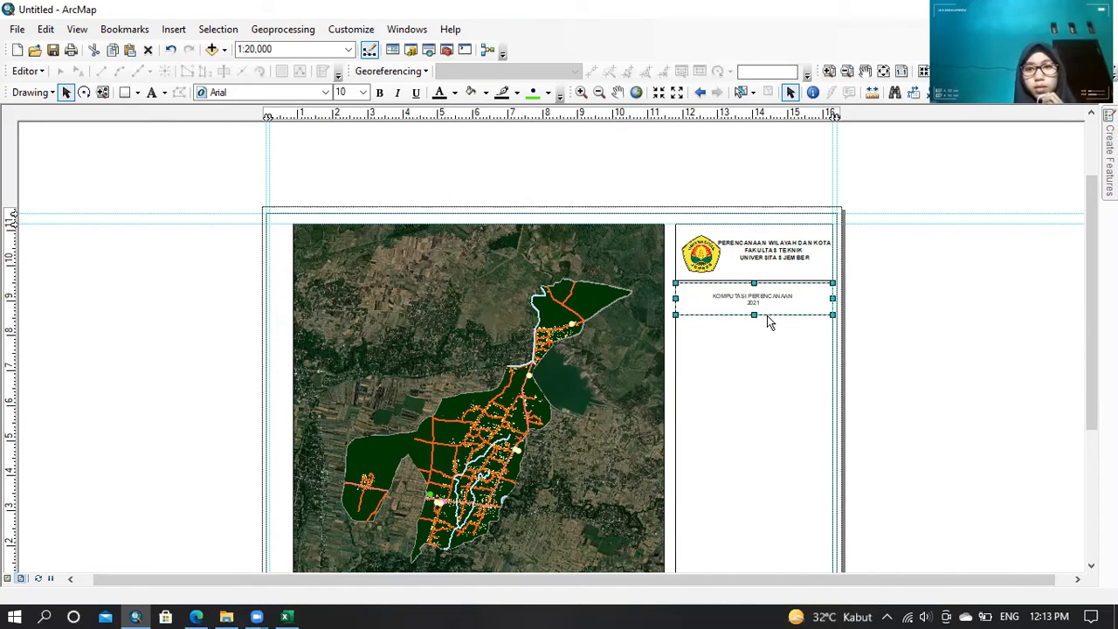
pyautogui.moveTo(791, 323); pyautogui.dragTo(797, 337)
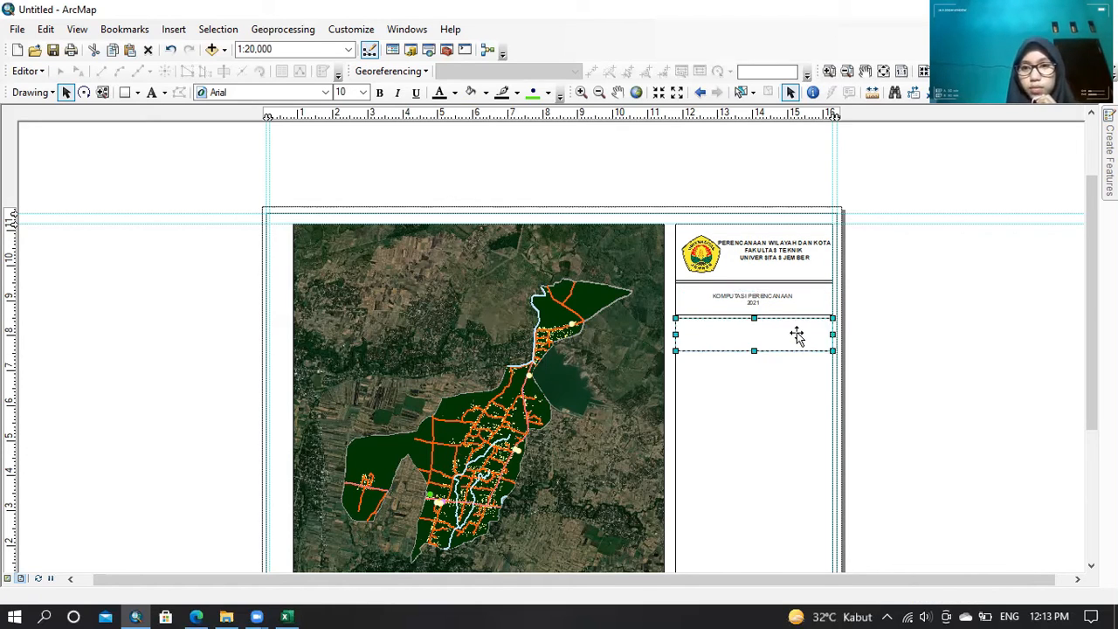
pyautogui.click(784, 262)
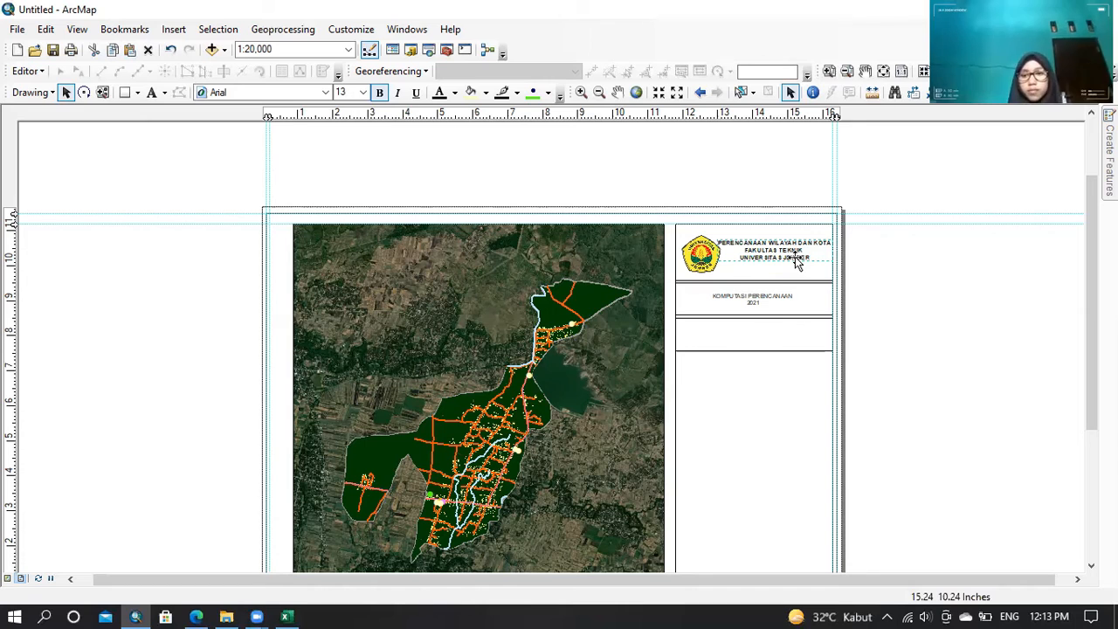
pyautogui.hotkey('ctrl', 'v')
pyautogui.moveTo(789, 273); pyautogui.dragTo(774, 341)
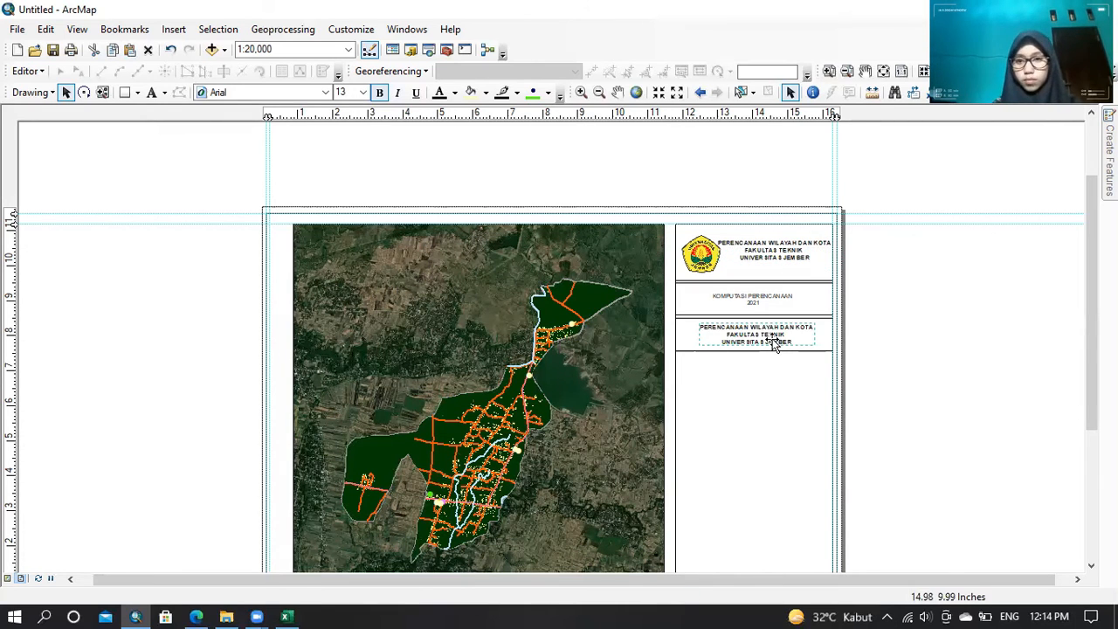
# - Replace the third rectangle's text with four lines: PETA GUNA LAHAN, DESA DUREN, KECAMATAN PILANGKENCENG and KABUPATEN MADIUN
pyautogui.doubleClick(775, 342)
pyautogui.write('PETA GUNA LAHAN')
pyautogui.press('Return')
pyautogui.write('DESA DUREN')
pyautogui.press('Return')
pyautogui.write('KECAMATAN PILANGKENCENG')
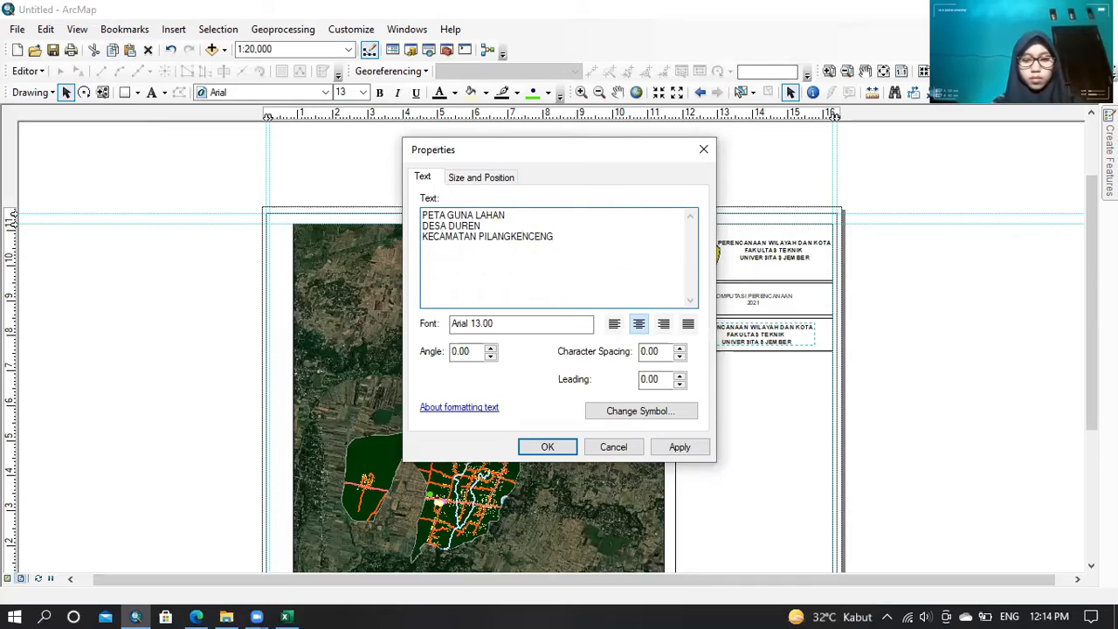
pyautogui.press('Return')
pyautogui.write('KABUPATEN MADIUN')
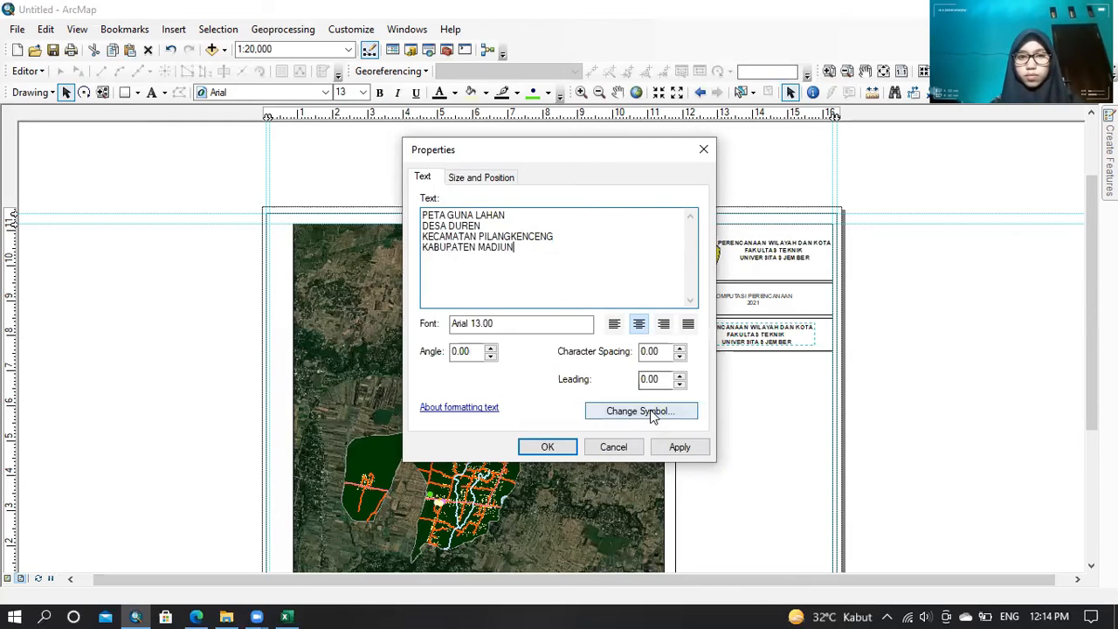
pyautogui.click(543, 447)
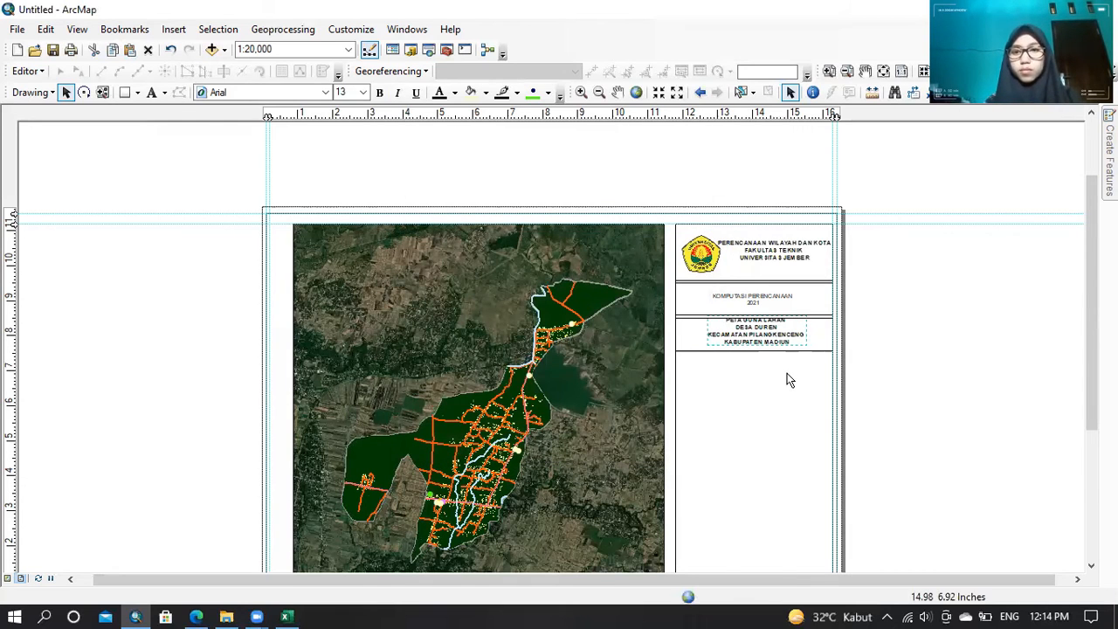
# - Extend the third rectangle slightly downward and centre the four-line PETA GUNA LAHAN text inside it
pyautogui.click(694, 349)
pyautogui.click(758, 351)
pyautogui.moveTo(755, 351)
pyautogui.mouseDown()
pyautogui.moveTo(754, 361)
pyautogui.moveTo(750, 344)
pyautogui.mouseUp()
pyautogui.click(755, 337)
pyautogui.click(750, 335)
pyautogui.click(749, 336)
pyautogui.click(766, 393)
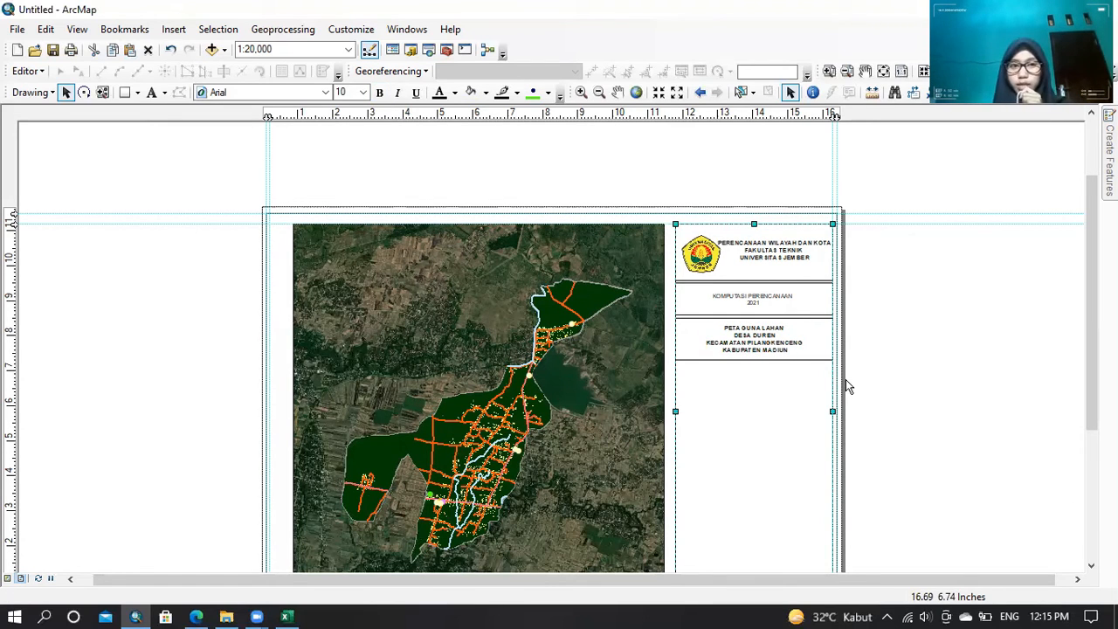
# - Duplicate the PETA GUNA LAHAN rectangle and place the copy directly below it as the fourth rectangle
pyautogui.click(795, 363)
pyautogui.click(795, 362)
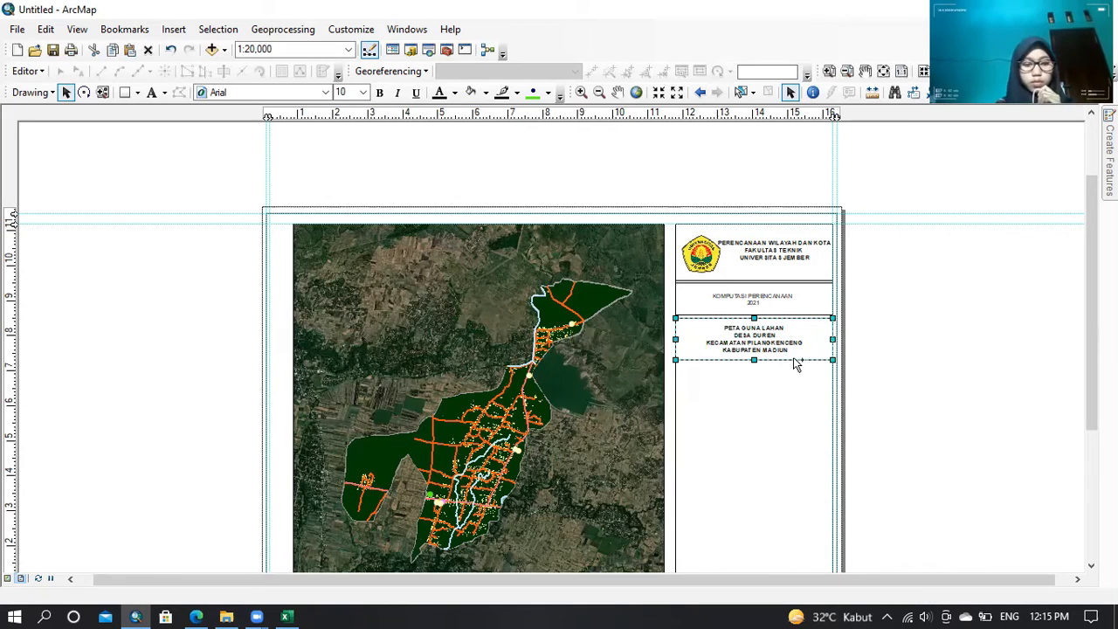
pyautogui.moveTo(795, 363); pyautogui.dragTo(806, 390)
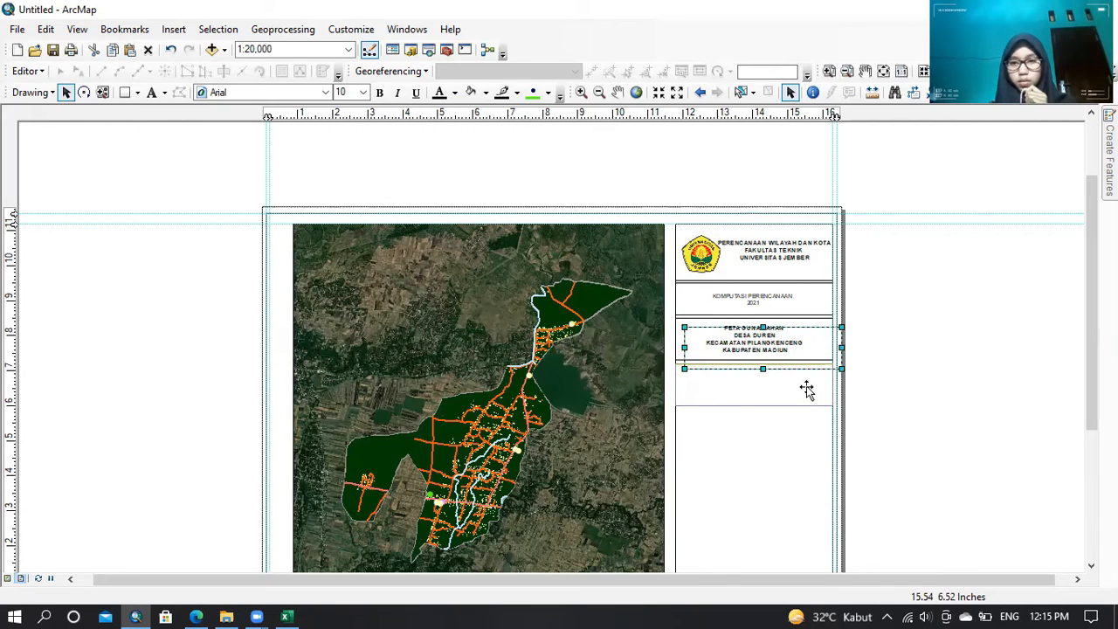
# - Insert the ESRI North 8 north arrow and place it at the left end of the fourth rectangle
pyautogui.click(173, 31)
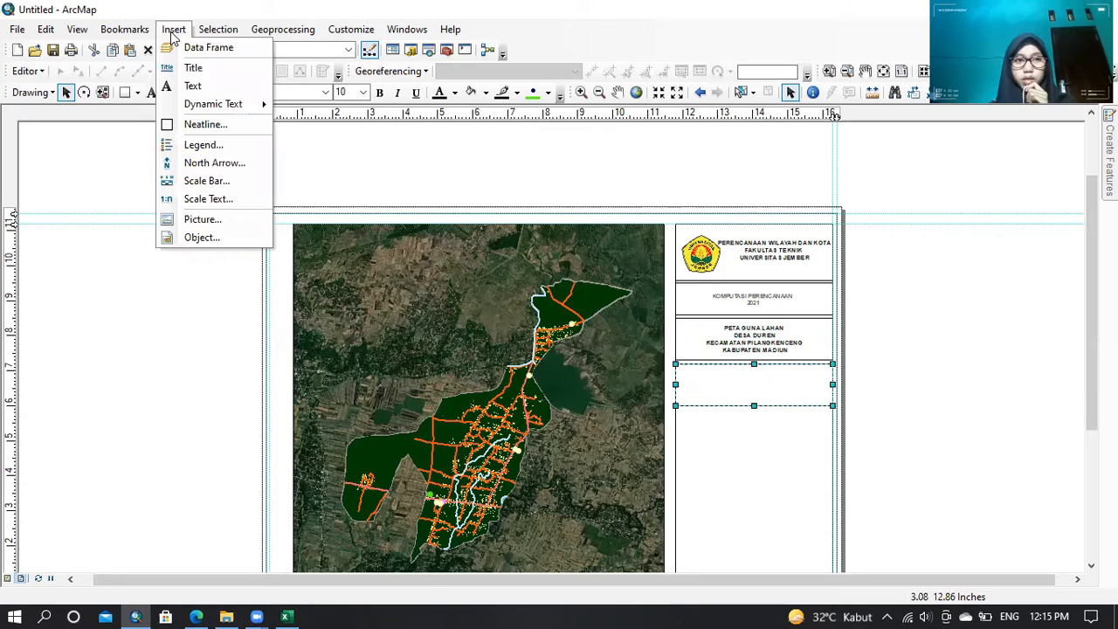
pyautogui.click(207, 164)
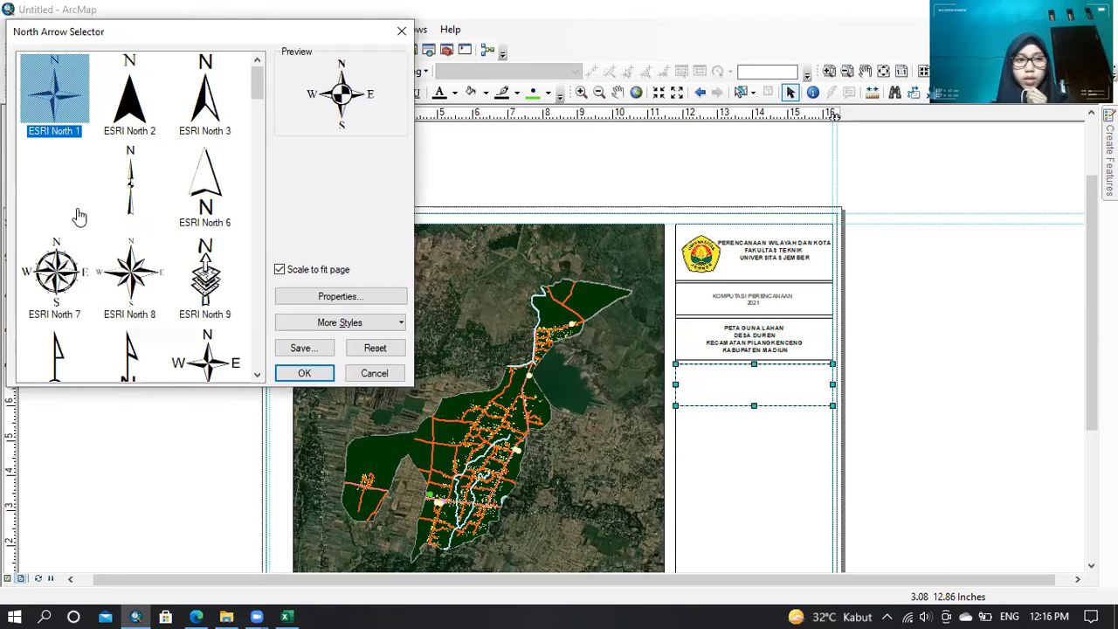
pyautogui.click(137, 276)
pyautogui.click(304, 374)
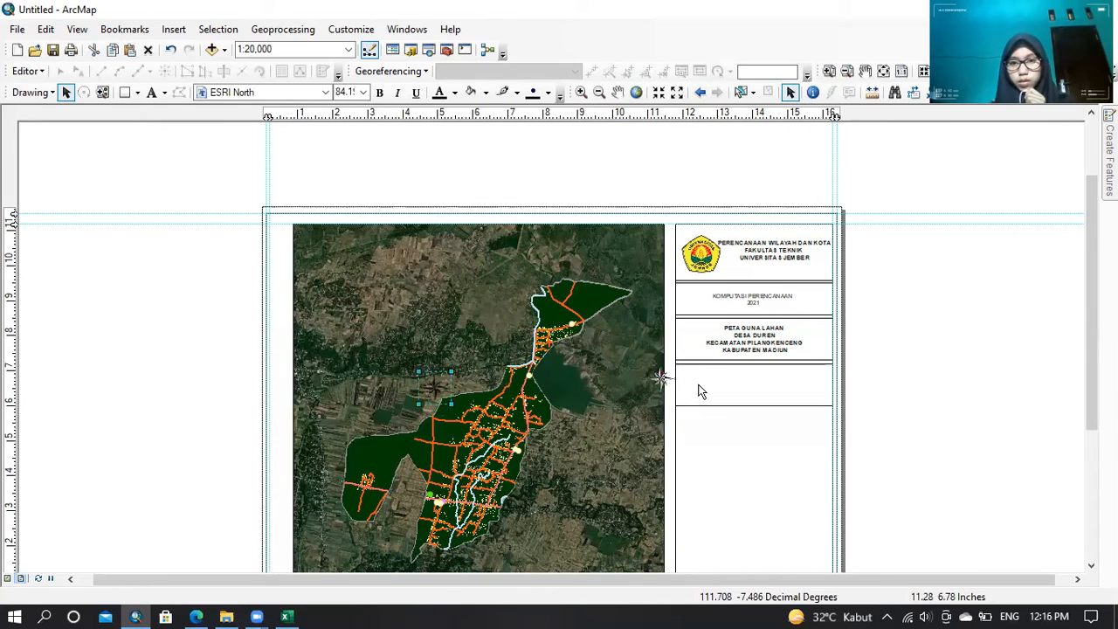
pyautogui.moveTo(699, 392); pyautogui.dragTo(699, 392)
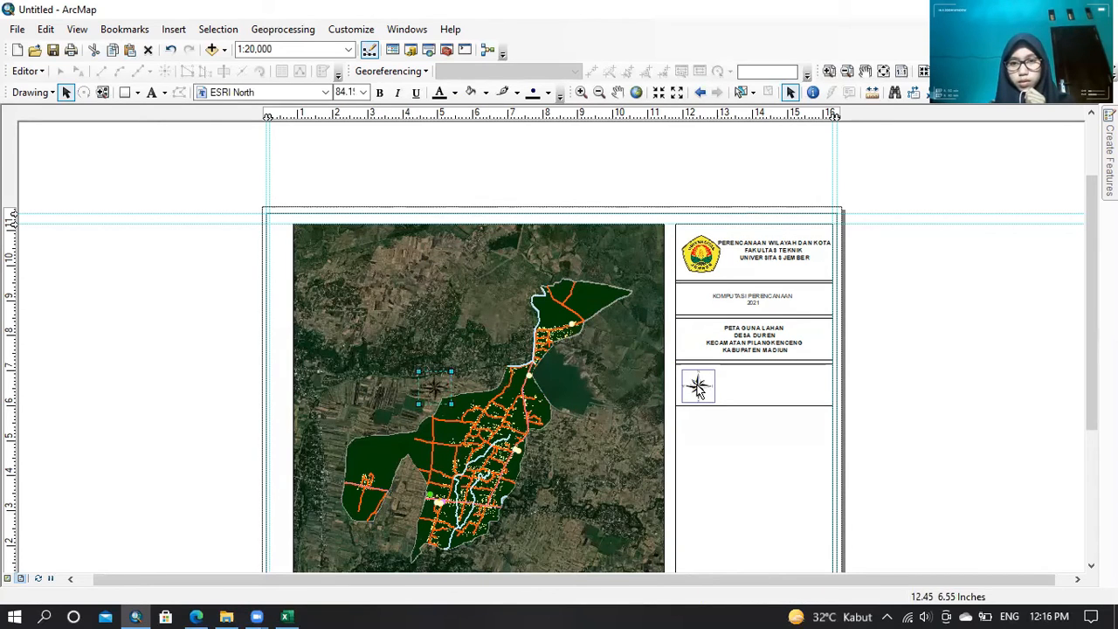
pyautogui.click(772, 426)
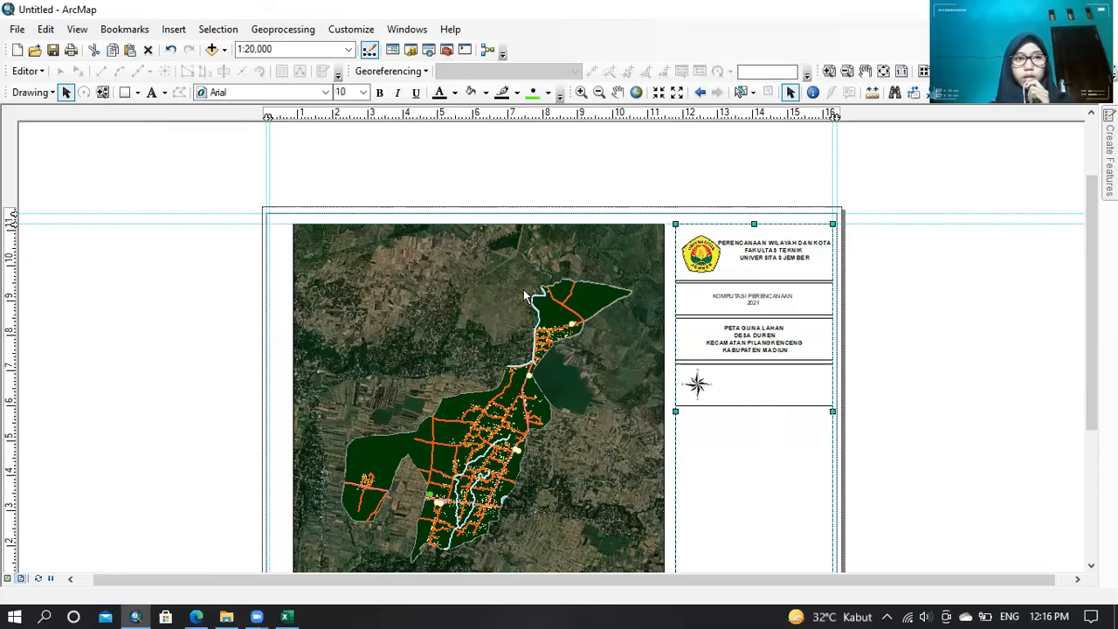
# - Insert an Alternating Scale Bar 1 and place it beside the north arrow in the fourth rectangle
pyautogui.click(174, 29)
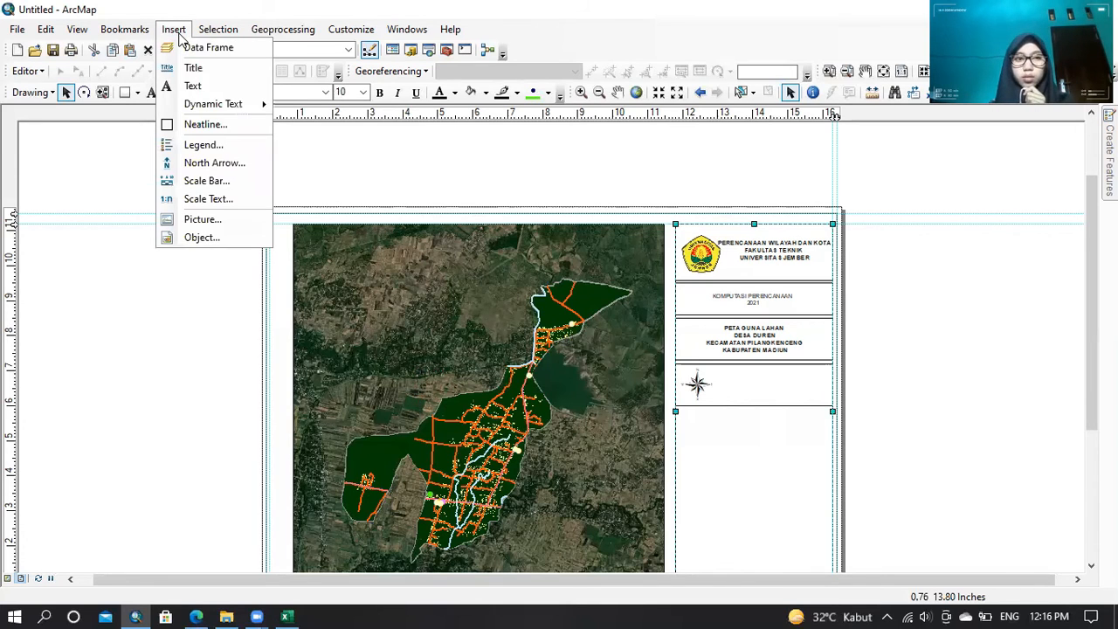
pyautogui.click(210, 181)
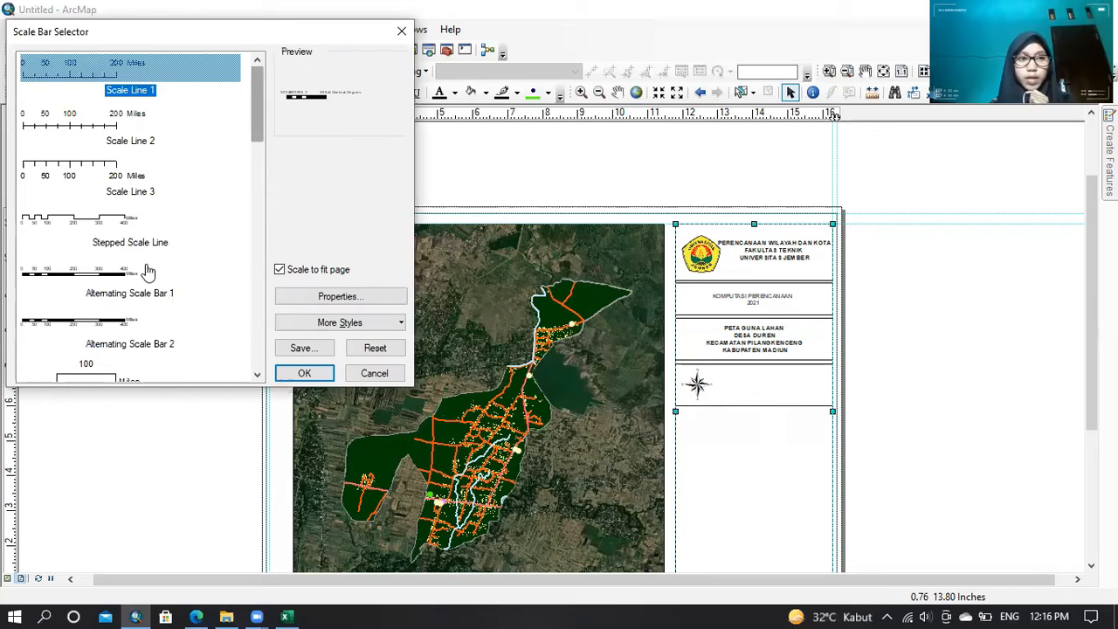
pyautogui.click(129, 276)
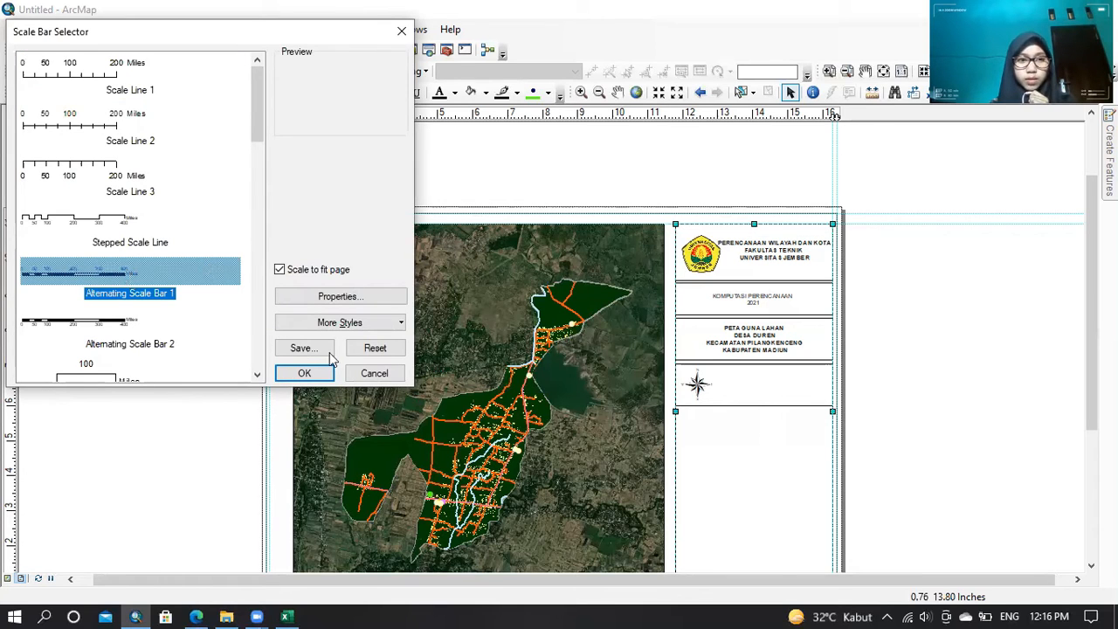
pyautogui.click(304, 373)
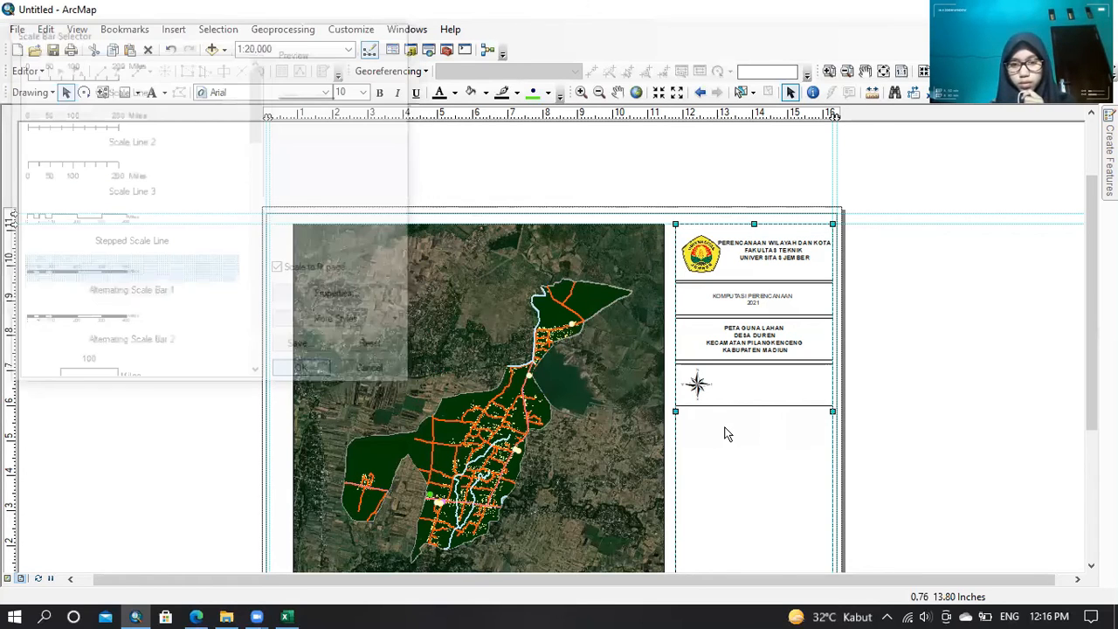
pyautogui.moveTo(609, 365); pyautogui.dragTo(825, 383)
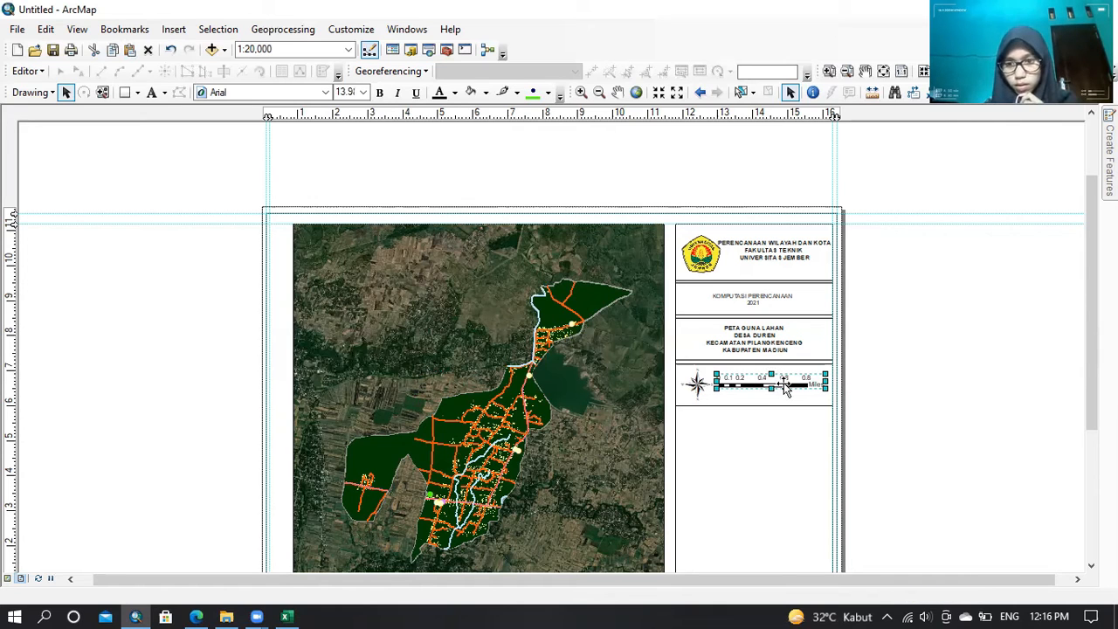
# - Set the scale bar's division units to Meters
pyautogui.rightClick(812, 383)
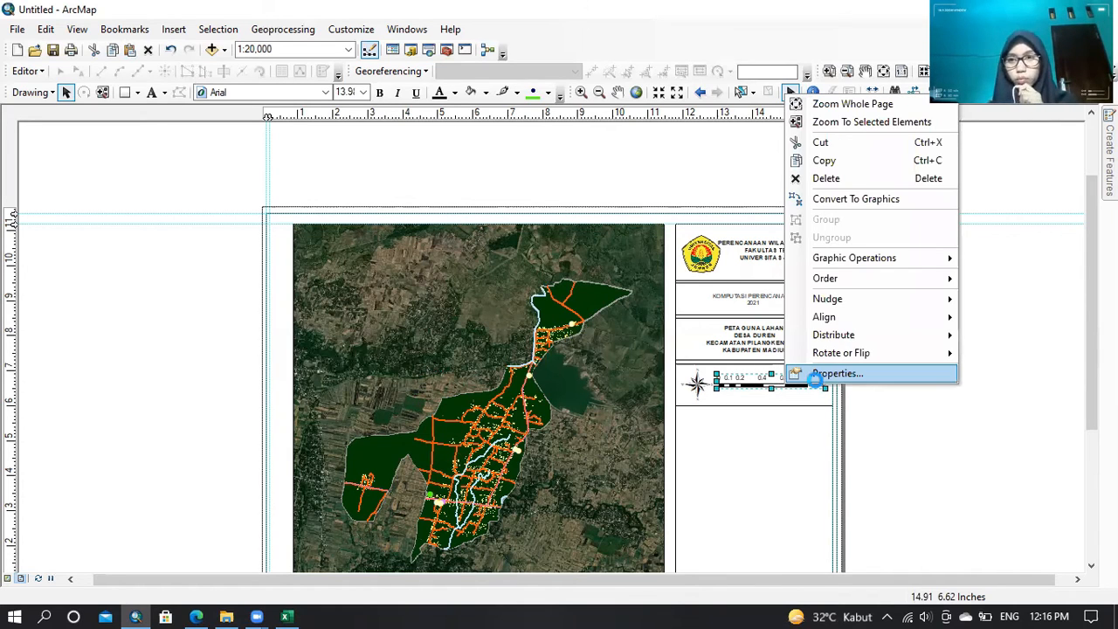
pyautogui.click(814, 376)
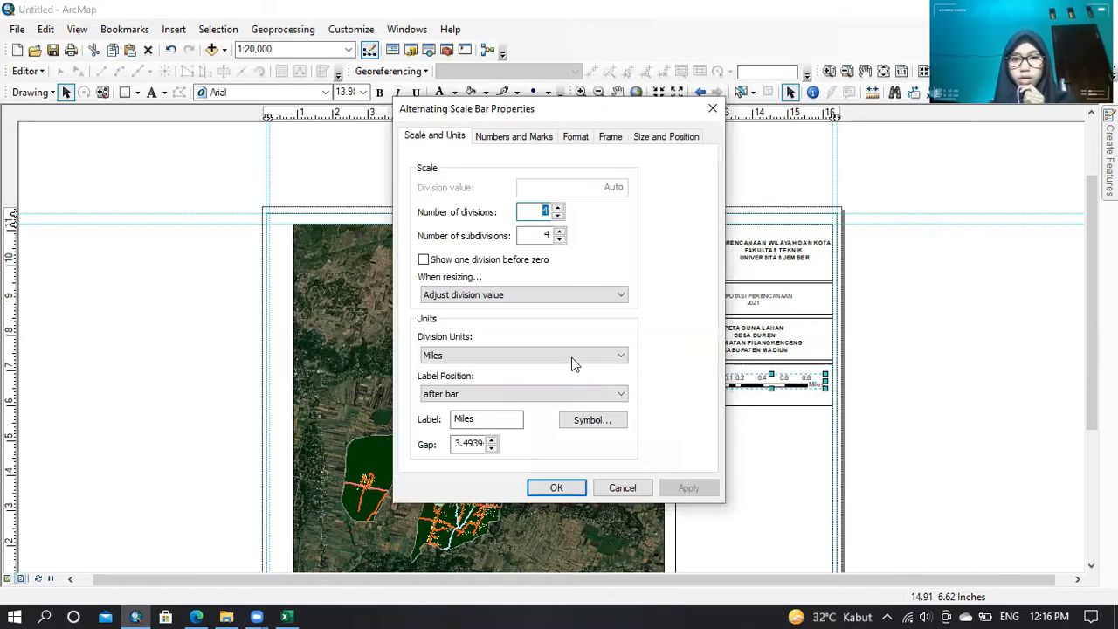
pyautogui.click(572, 355)
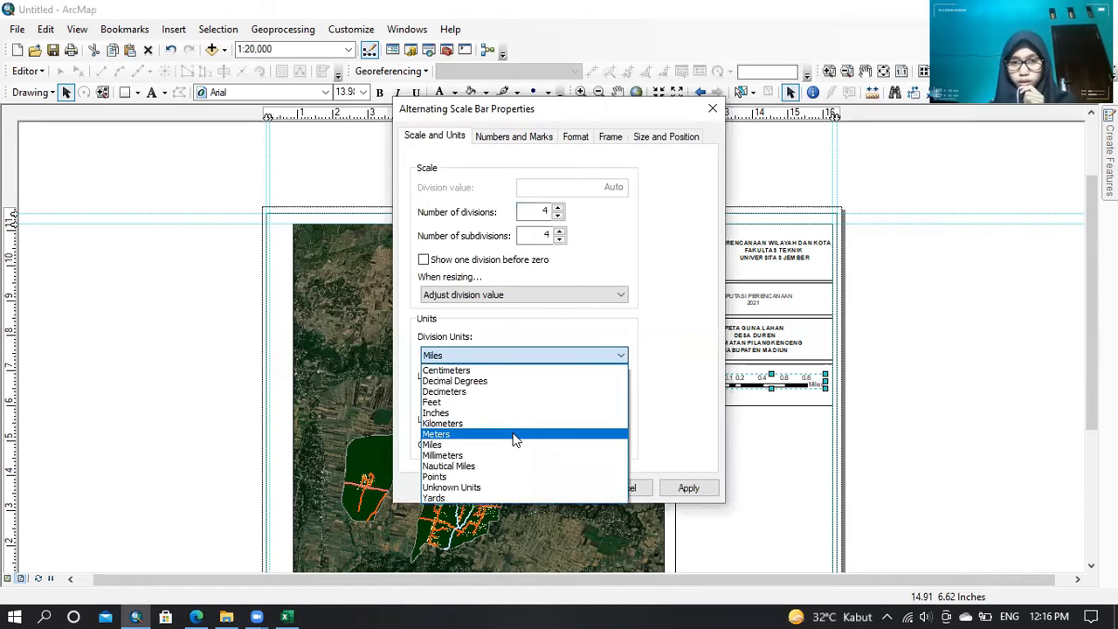
pyautogui.click(516, 434)
pyautogui.click(553, 489)
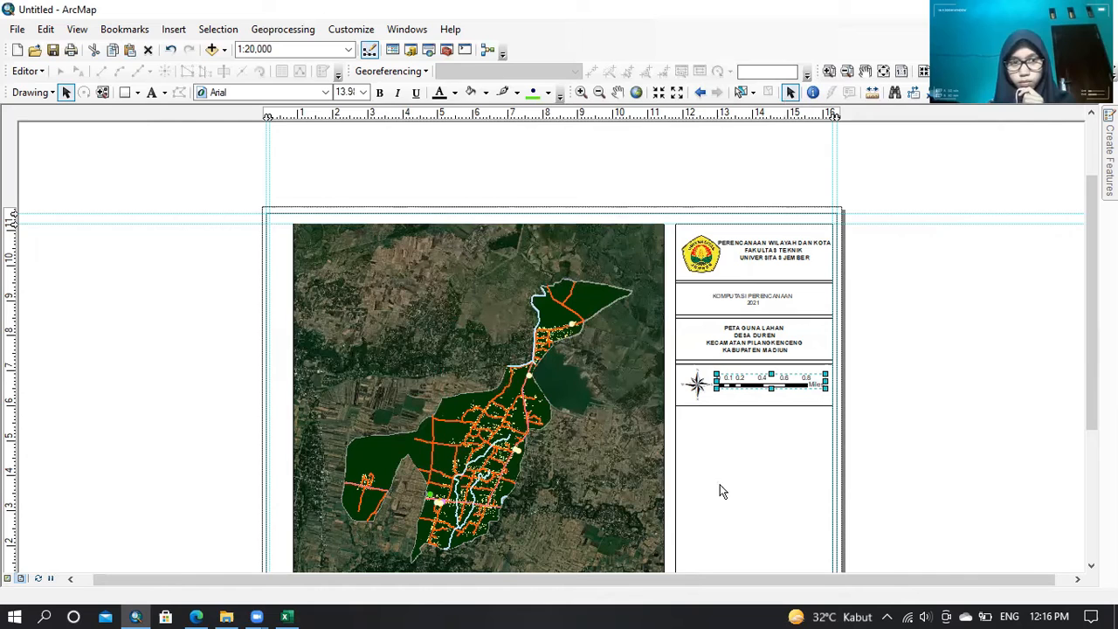
pyautogui.click(579, 431)
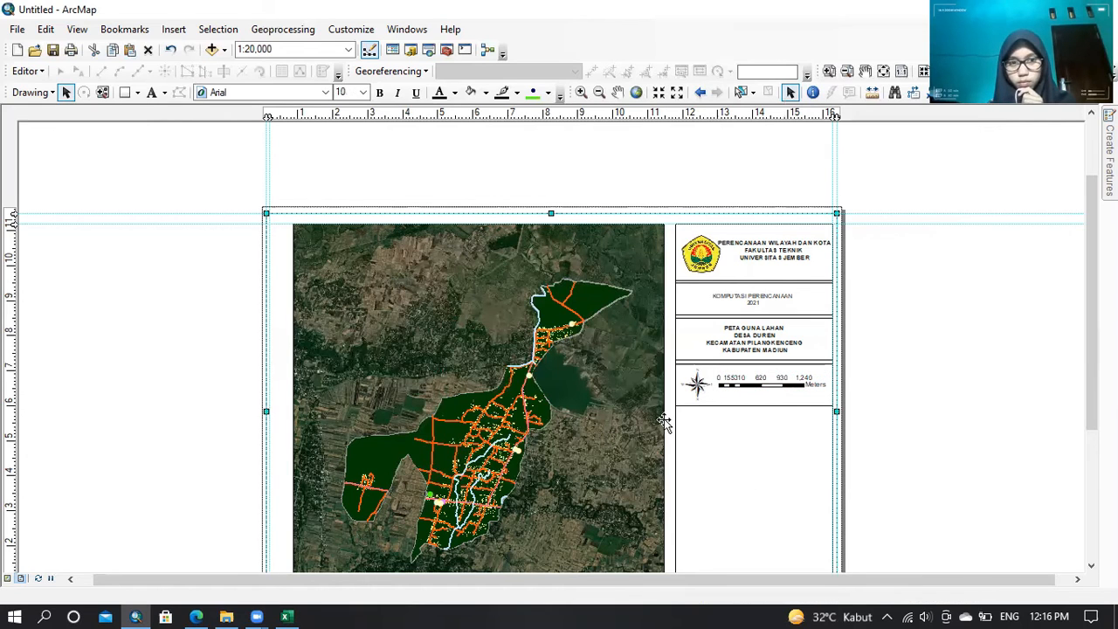
# - Narrow the scale bar slightly and position it clear of the north arrow within the fourth rectangle
pyautogui.click(809, 385)
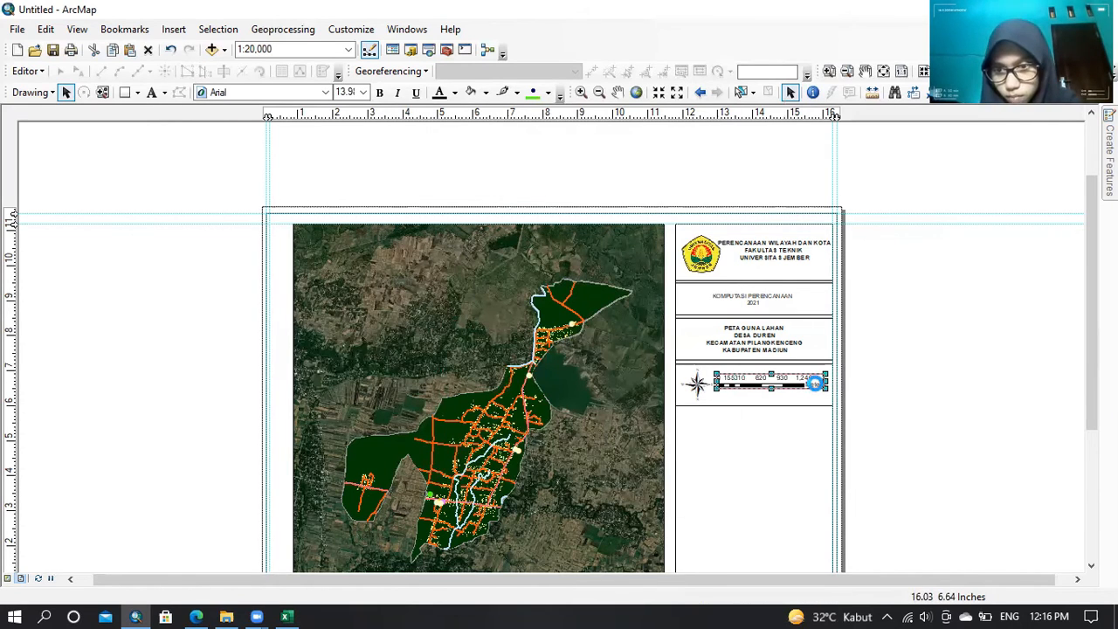
pyautogui.moveTo(820, 383); pyautogui.dragTo(809, 384)
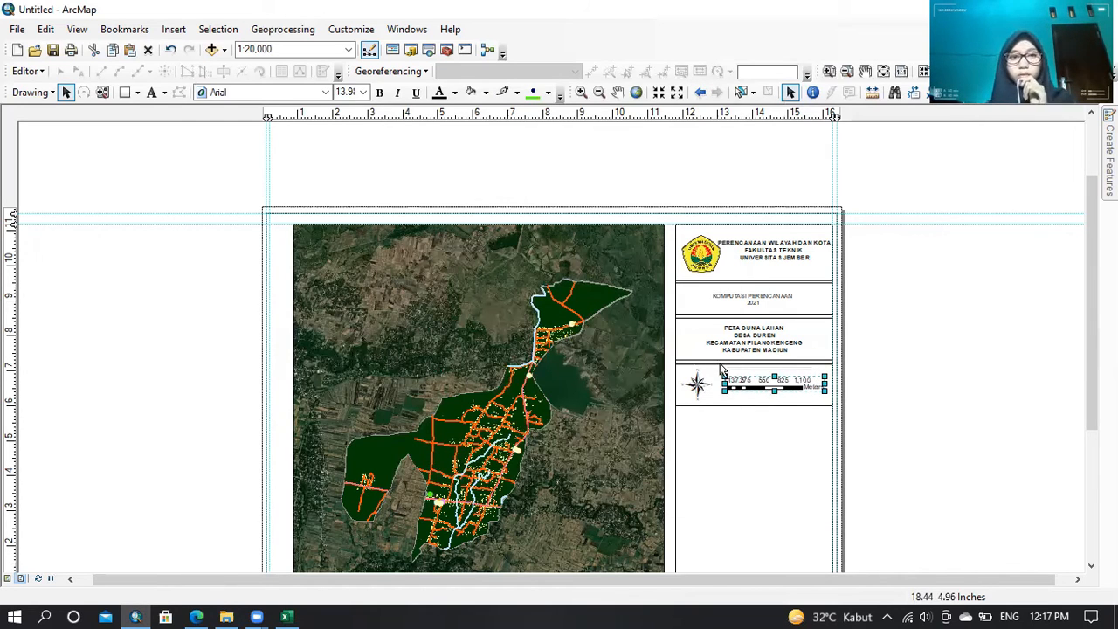
pyautogui.click(722, 370)
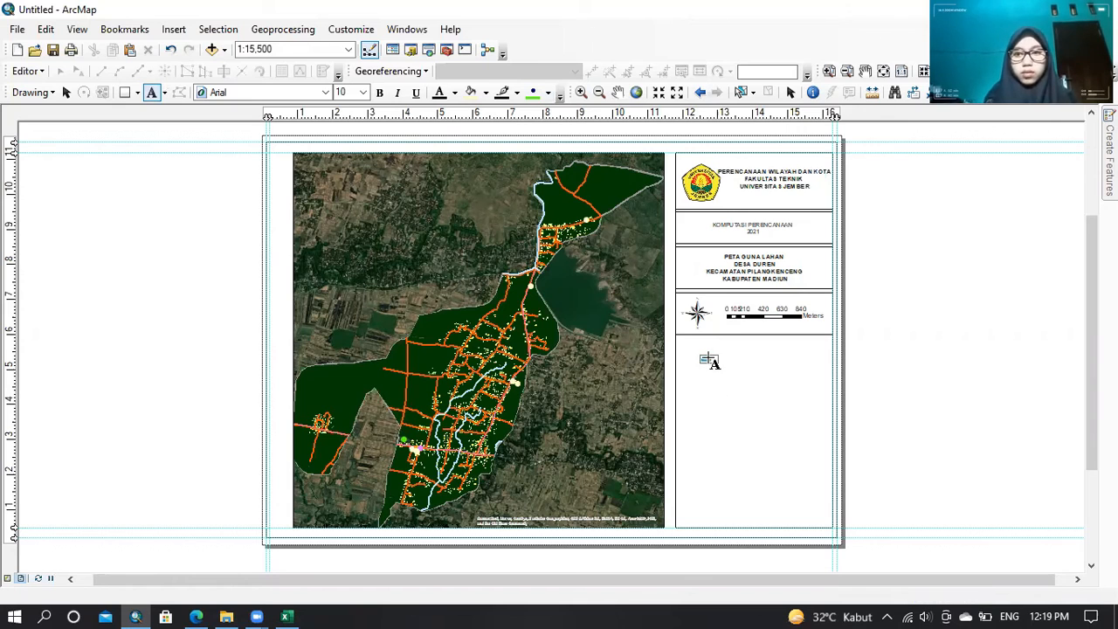
# - Add the text "Skala : 1: 15.500" and place it beneath the scale bar in the fourth rectangle
pyautogui.press('Escape')
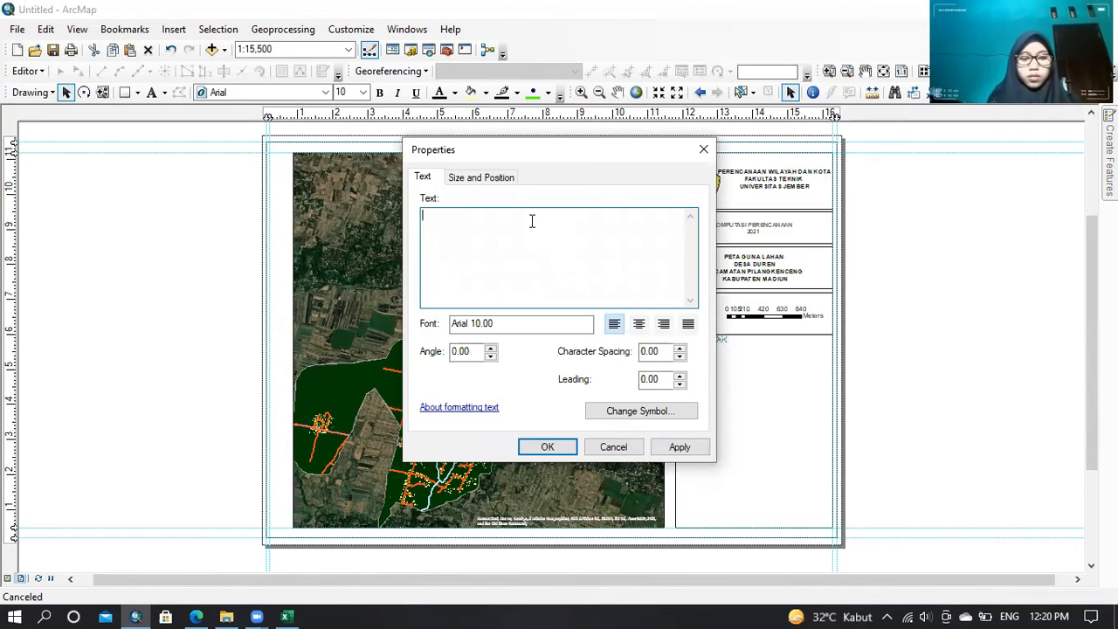
pyautogui.write('Skala : ')
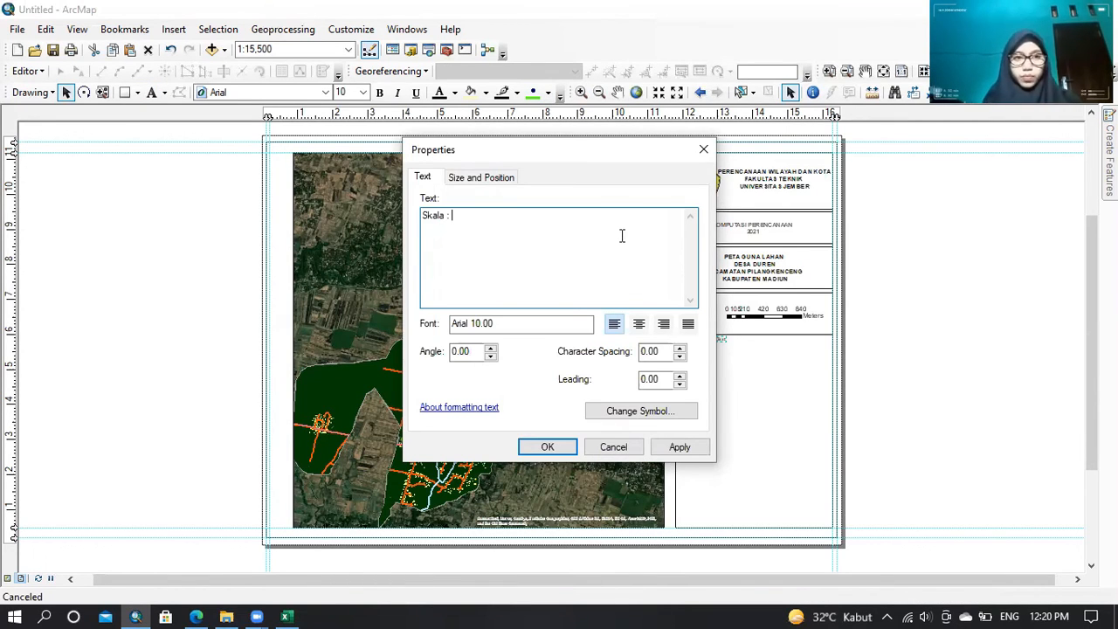
pyautogui.write('1: 15.500')
pyautogui.press('Return')
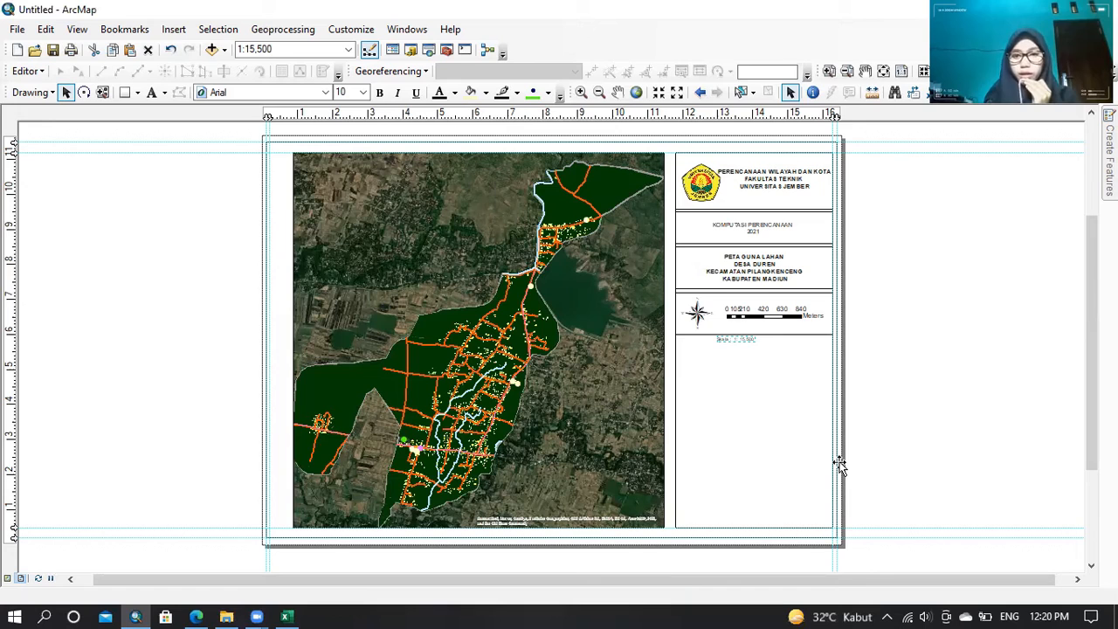
pyautogui.moveTo(719, 337); pyautogui.dragTo(747, 323)
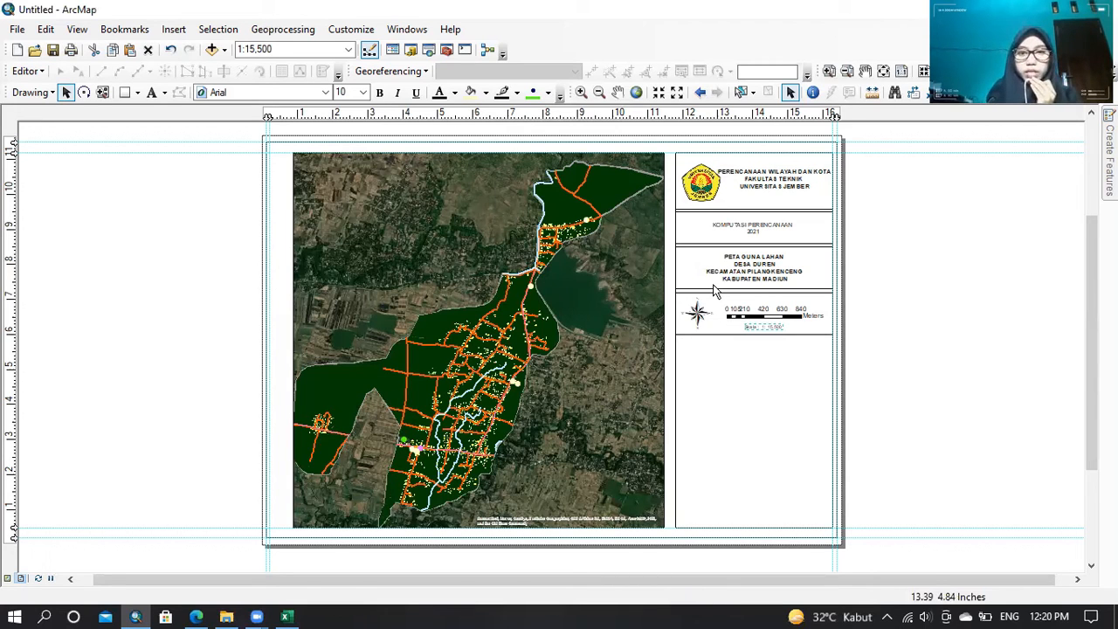
# - Duplicate the PETA GUNA LAHAN rectangle below the scale bar rectangle and stretch the copy downward to about twice its height
pyautogui.click(701, 257)
pyautogui.hotkey('ctrl', 'c')
pyautogui.hotkey('ctrl', 'v')
pyautogui.moveTo(758, 292); pyautogui.dragTo(754, 430)
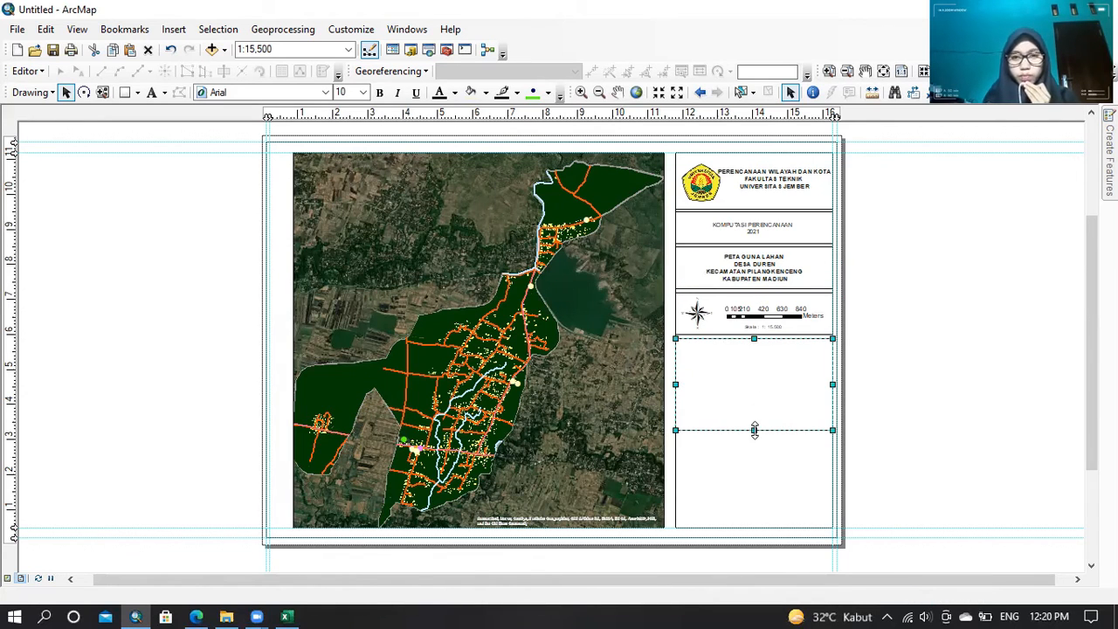
# - Insert a new data frame, show the table of contents, and copy the Duren_Desa layer into the new frame
pyautogui.click(172, 29)
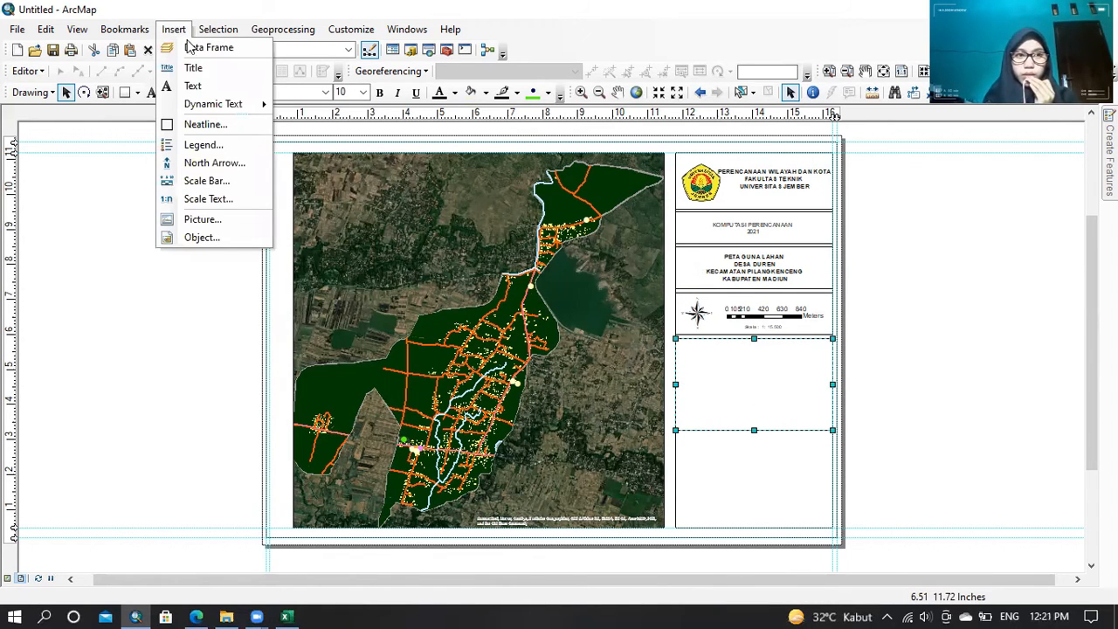
pyautogui.click(189, 49)
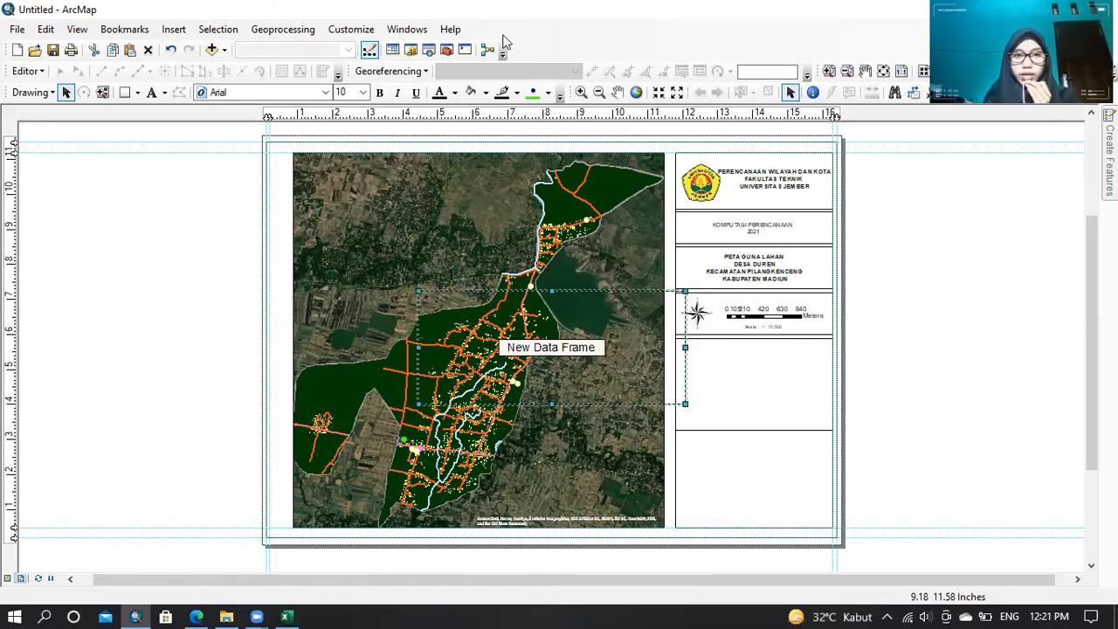
pyautogui.click(419, 35)
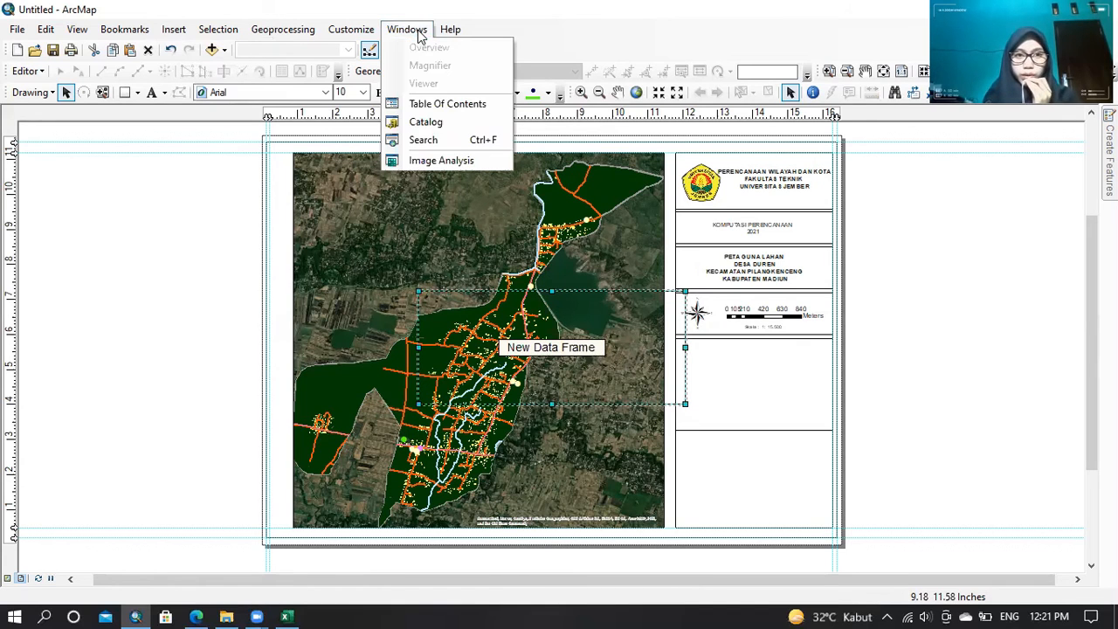
pyautogui.click(446, 105)
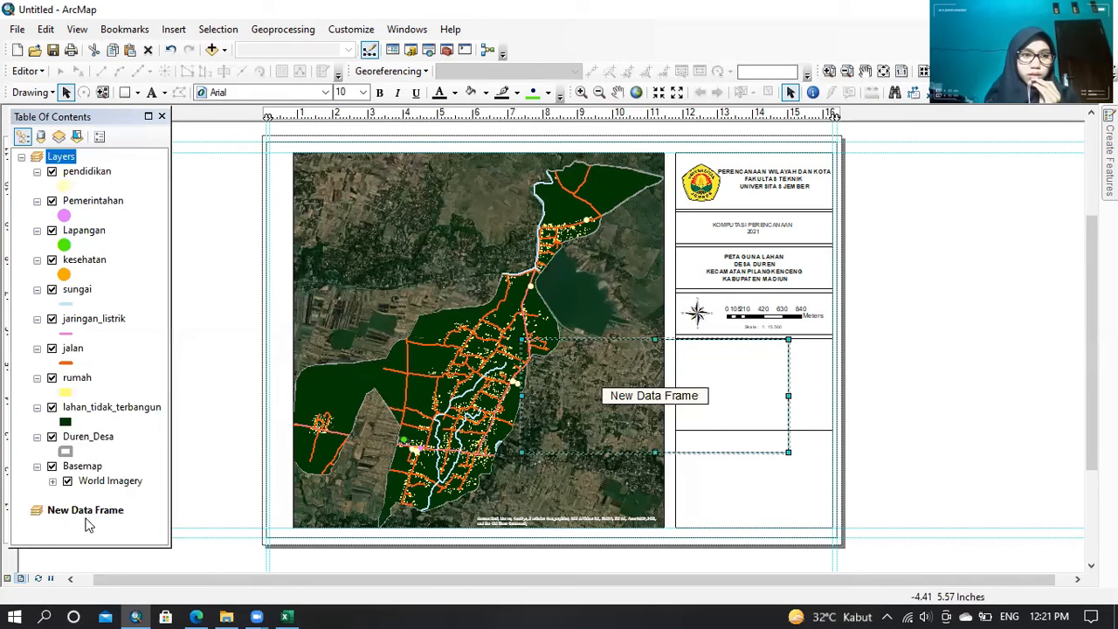
pyautogui.moveTo(85, 443); pyautogui.dragTo(74, 524)
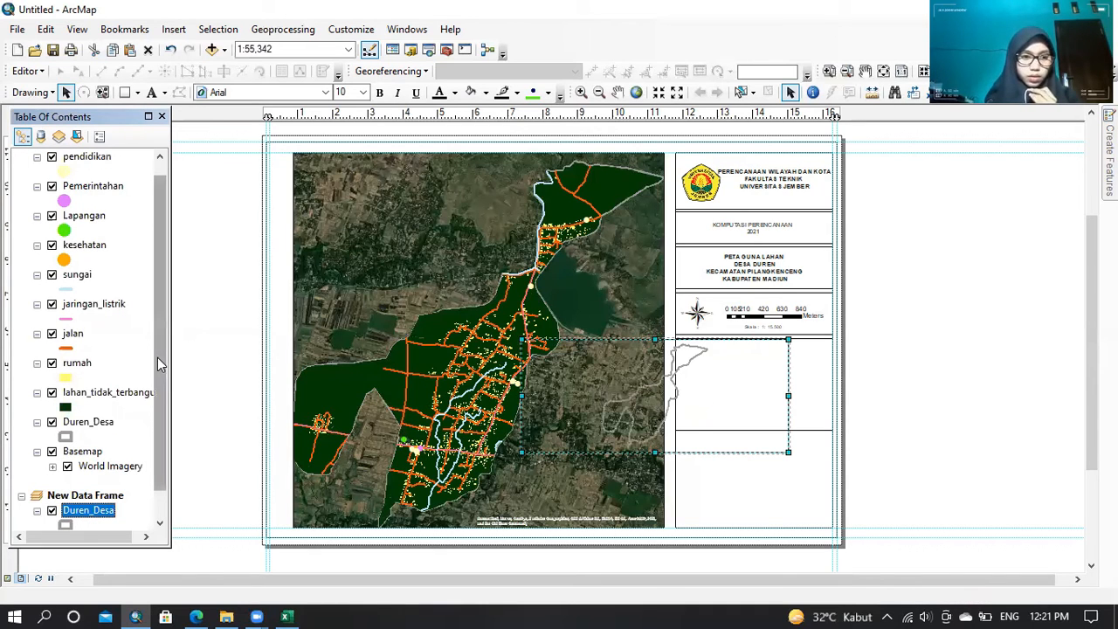
pyautogui.scroll(-1, 147, 459)
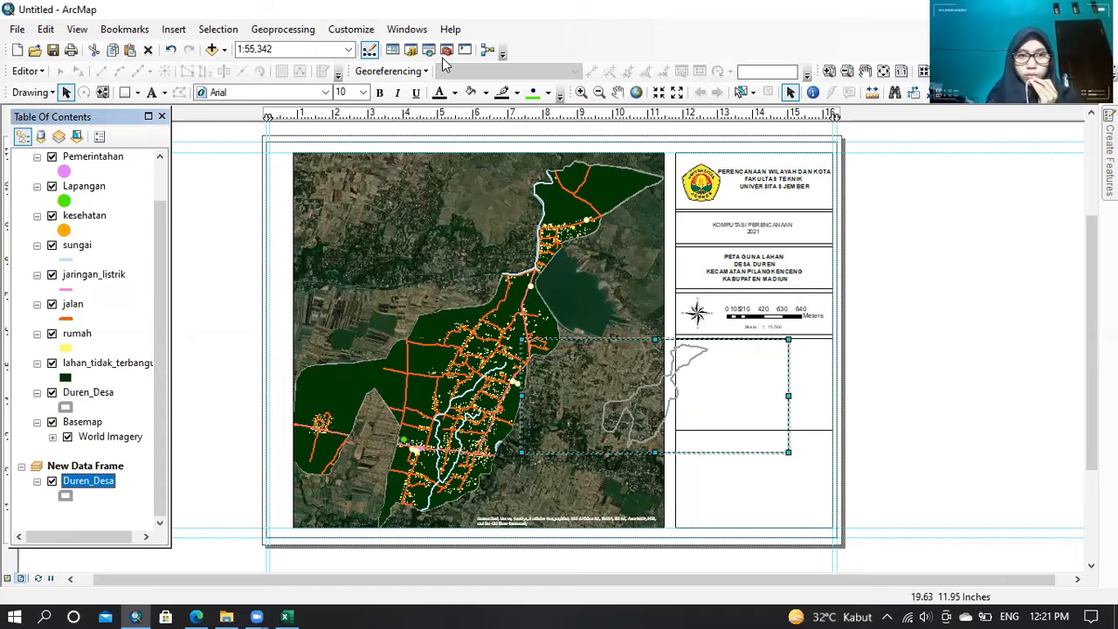
# - Add the Kec.PKC_Output shapefile from the catalog to the new data frame
pyautogui.click(407, 29)
pyautogui.click(426, 118)
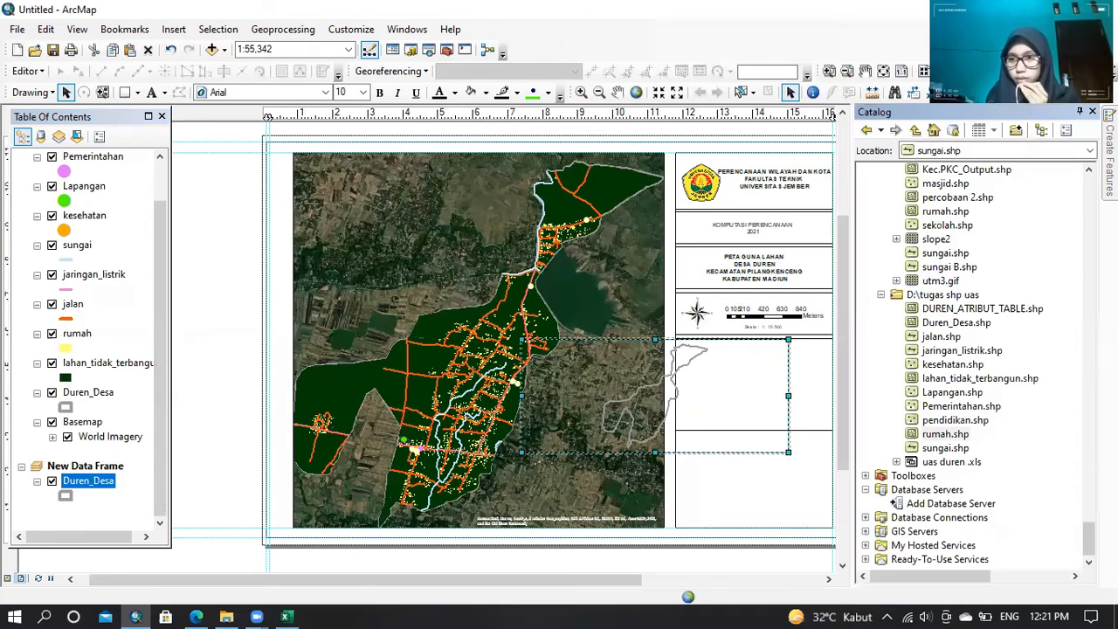
pyautogui.moveTo(1090, 539); pyautogui.dragTo(1089, 517)
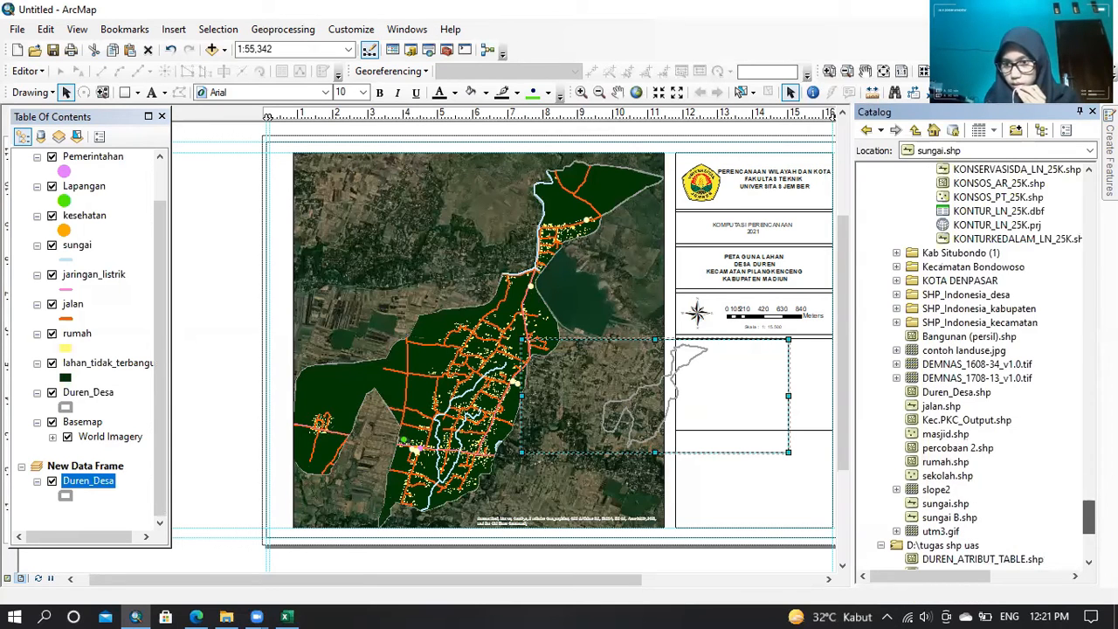
pyautogui.moveTo(967, 420); pyautogui.dragTo(155, 443)
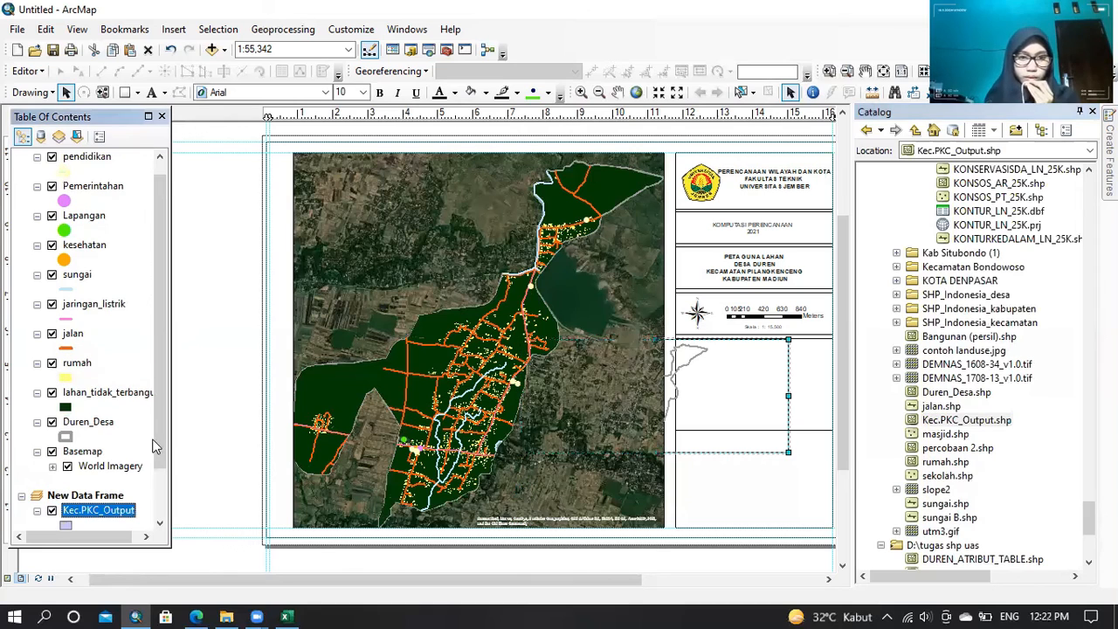
pyautogui.click(161, 508)
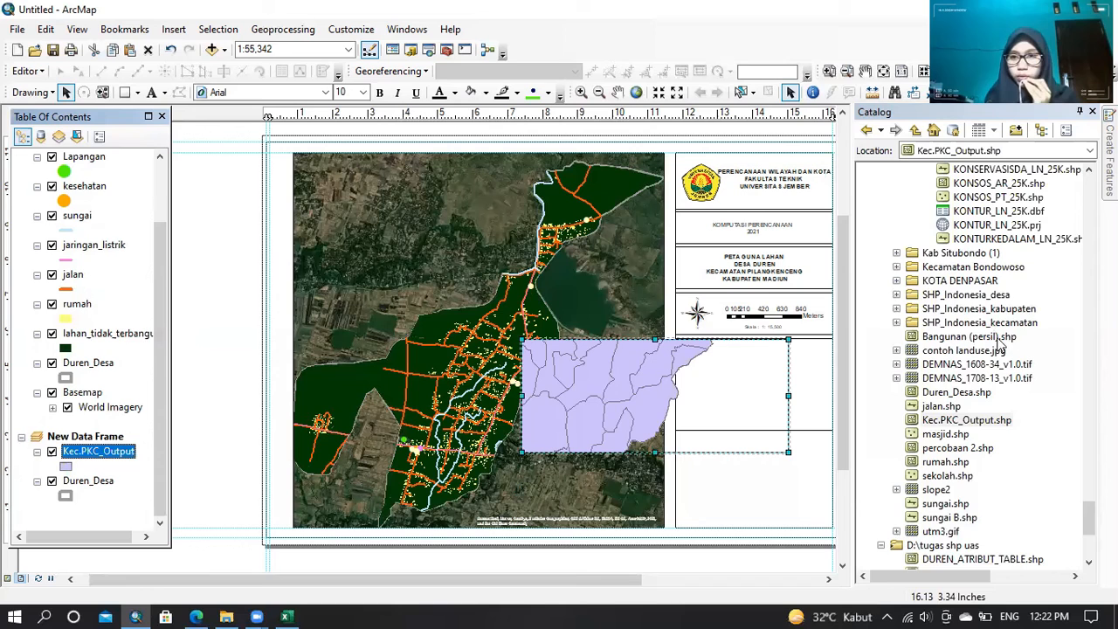
# - Add ADMINISTRASIDESA_AR_25K from Kab Madiun to the new data frame and order it and Kec.PKC_Output below Duren_Desa
pyautogui.scroll(15, 1059, 363)
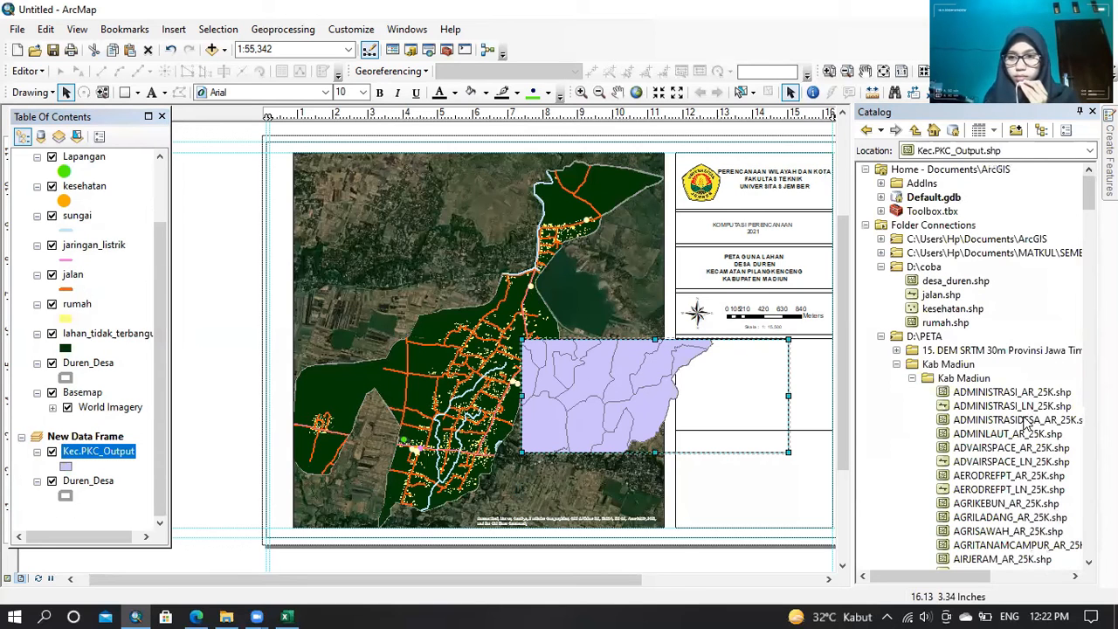
pyautogui.moveTo(1028, 422); pyautogui.dragTo(551, 431)
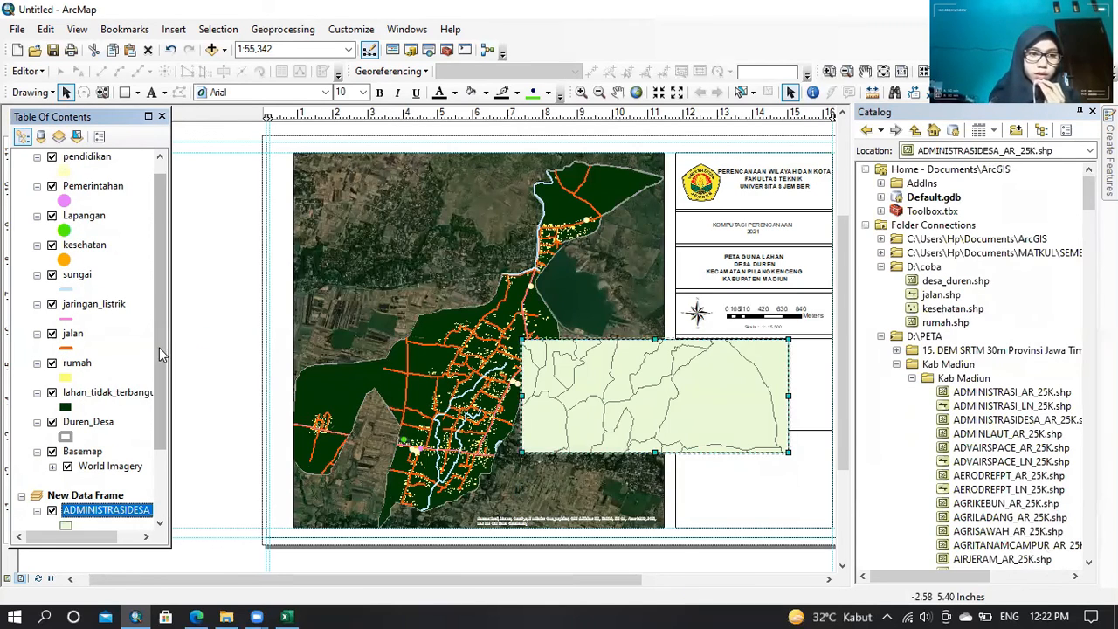
pyautogui.moveTo(163, 348); pyautogui.dragTo(156, 464)
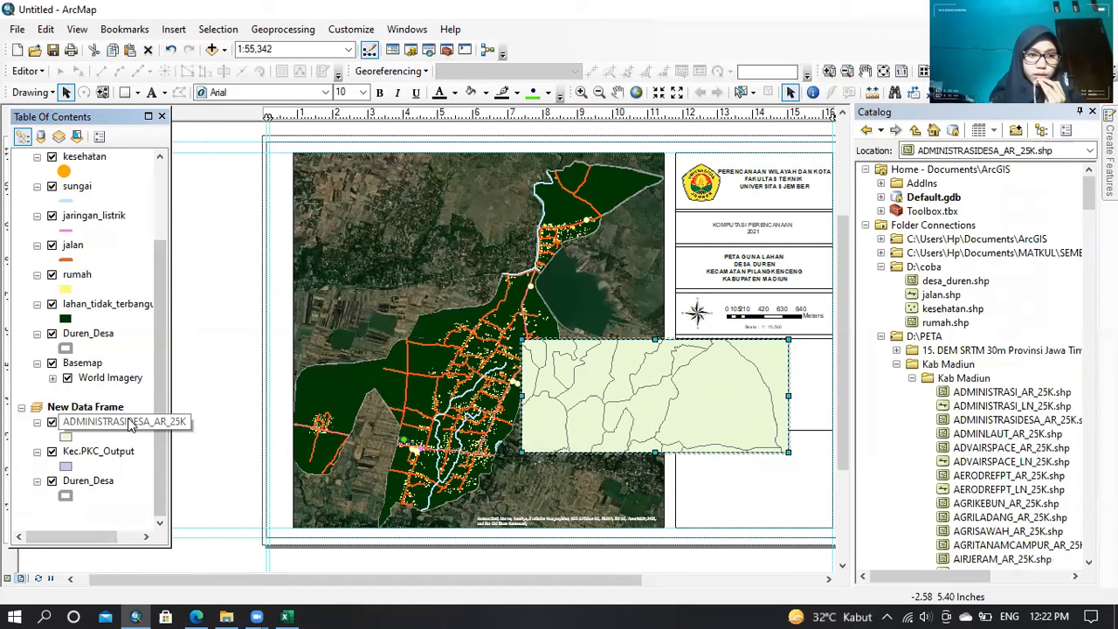
pyautogui.moveTo(129, 425); pyautogui.dragTo(107, 510)
pyautogui.moveTo(86, 450); pyautogui.dragTo(86, 516)
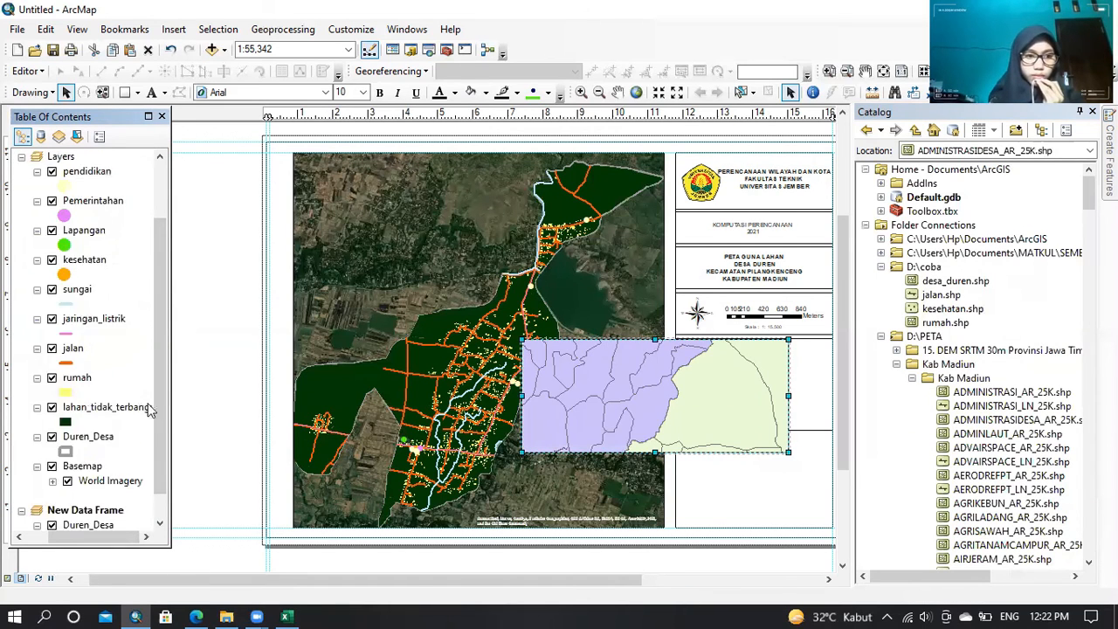
# - Set the fill colour of the Duren_Desa layer in the new data frame to light pink
pyautogui.moveTo(160, 415); pyautogui.dragTo(160, 446)
pyautogui.rightClick(37, 438)
pyautogui.click(30, 436)
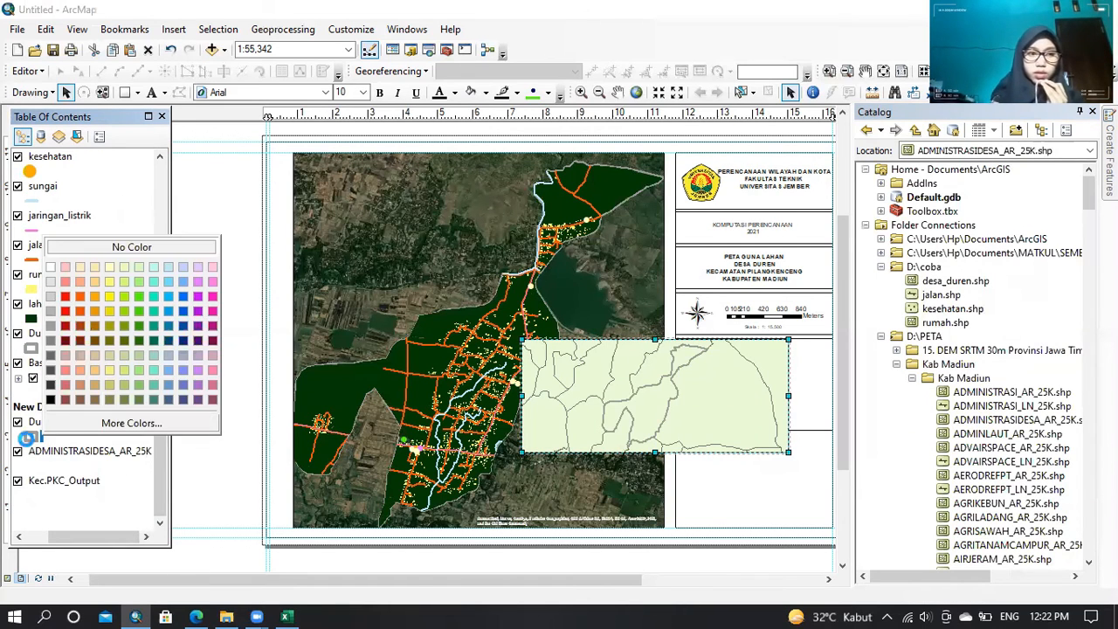
pyautogui.click(526, 277)
pyautogui.click(654, 482)
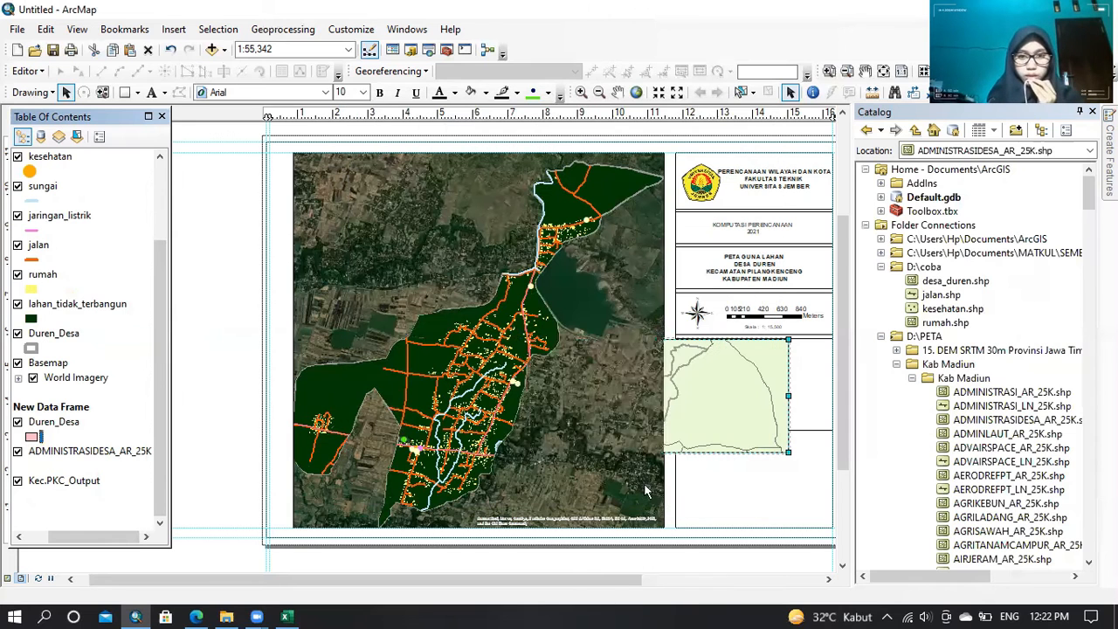
# - Move Kec.PKC_Output above ADMINISTRASIDESA_AR_25K in the new data frame and zoom the inset map out around the village
pyautogui.moveTo(62, 481); pyautogui.dragTo(63, 445)
pyautogui.moveTo(163, 394); pyautogui.dragTo(164, 510)
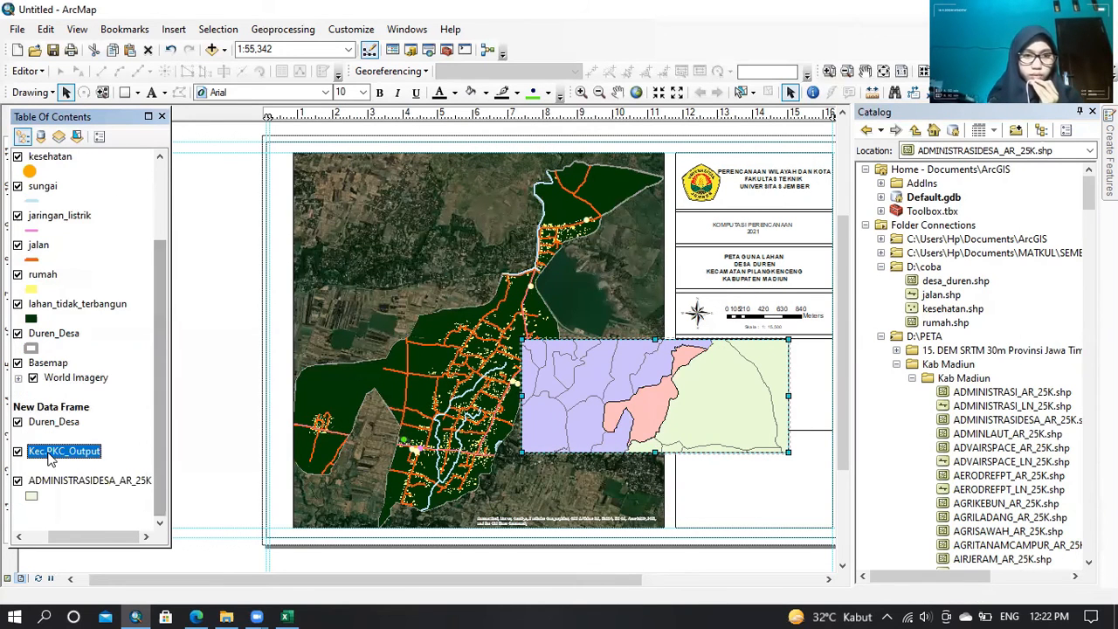
pyautogui.click(60, 481)
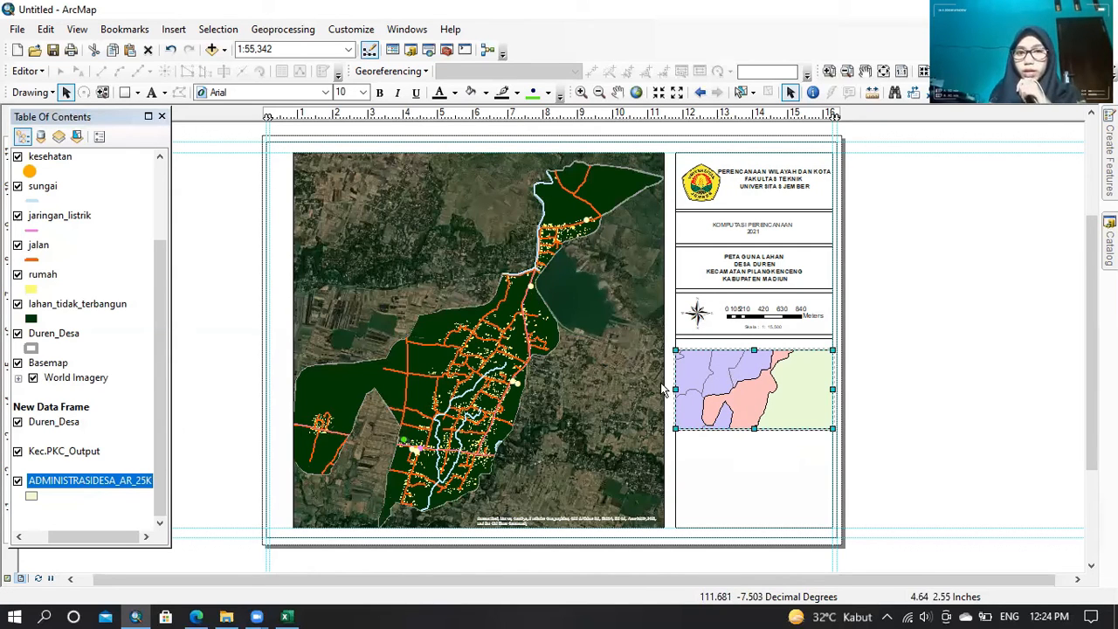
pyautogui.click(600, 92)
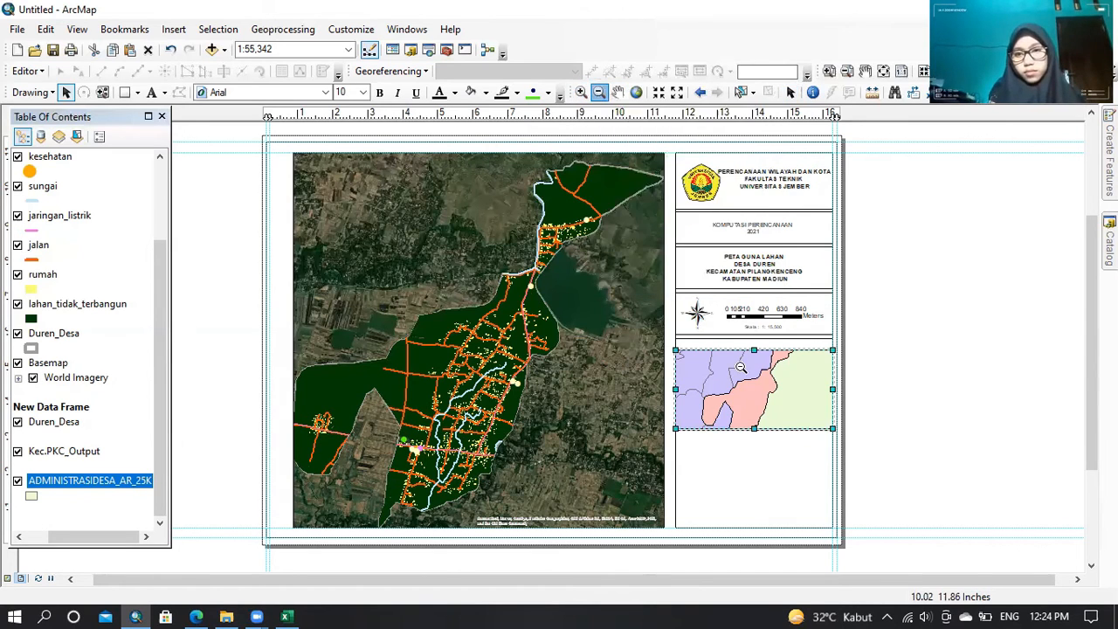
pyautogui.click(741, 369)
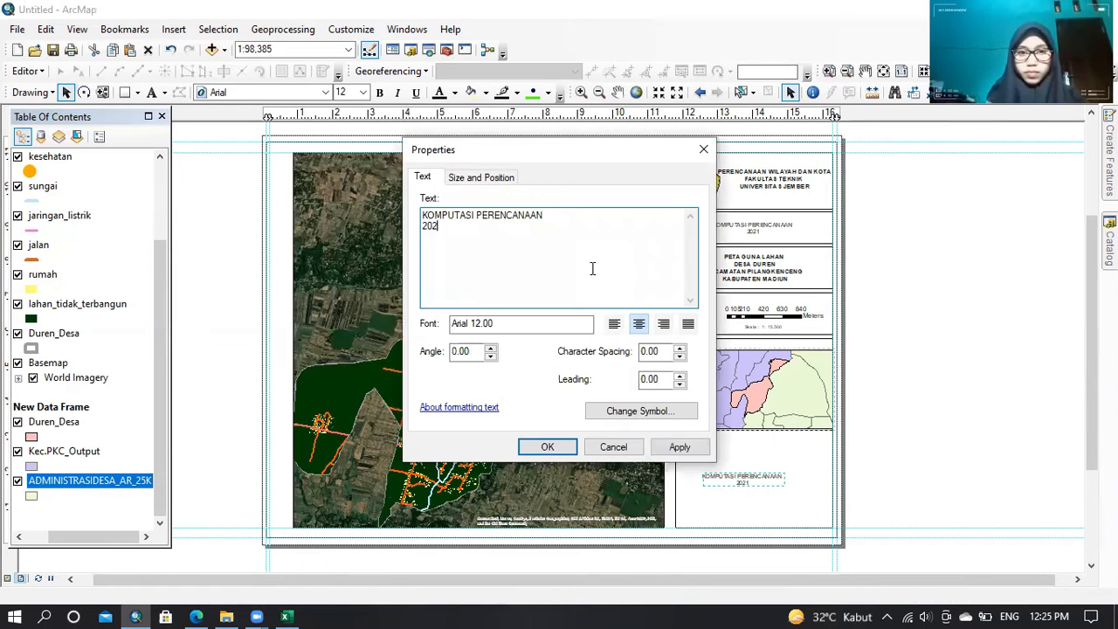
# - Replace the copied KOMPUTASI PERENCANAAN text with bold "PETA INSET" and place it in the strip above the inset map
pyautogui.press('BackSpace')
pyautogui.press('BackSpace')
pyautogui.press('BackSpace')
pyautogui.press('BackSpace')
pyautogui.press('BackSpace')
pyautogui.press('BackSpace')
pyautogui.press('BackSpace')
pyautogui.press('BackSpace')
pyautogui.press('BackSpace')
pyautogui.press('BackSpace')
pyautogui.press('BackSpace')
pyautogui.press('BackSpace')
pyautogui.press('BackSpace')
pyautogui.press('BackSpace')
pyautogui.press('BackSpace')
pyautogui.press('BackSpace')
pyautogui.press('BackSpace')
pyautogui.press('BackSpace')
pyautogui.press('BackSpace')
pyautogui.press('BackSpace')
pyautogui.write('PETA INSET')
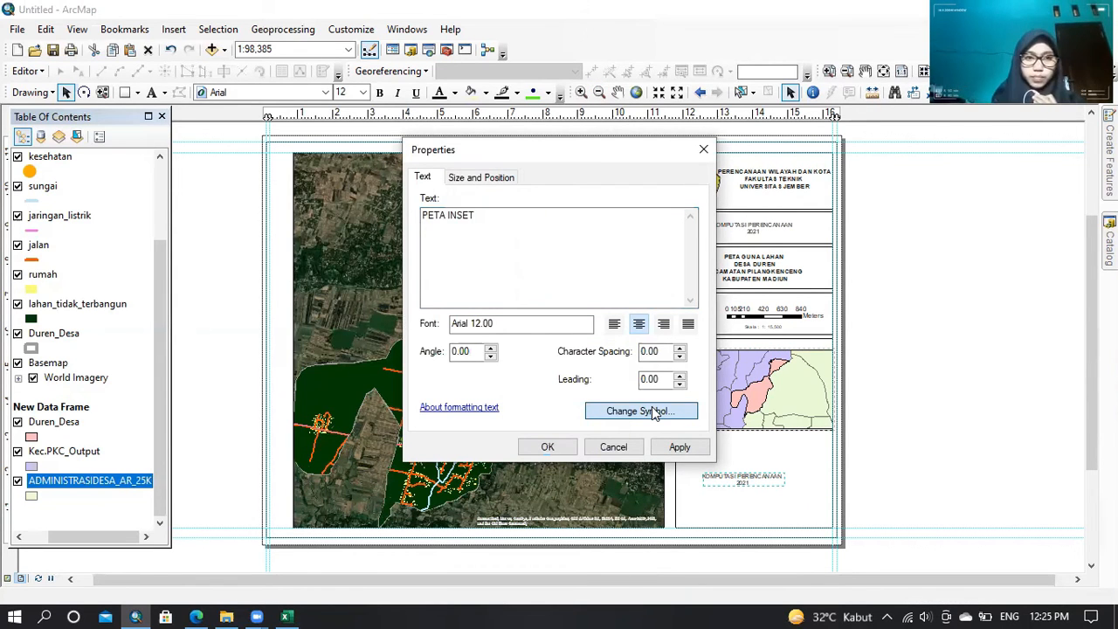
pyautogui.click(653, 412)
pyautogui.click(707, 479)
pyautogui.click(556, 447)
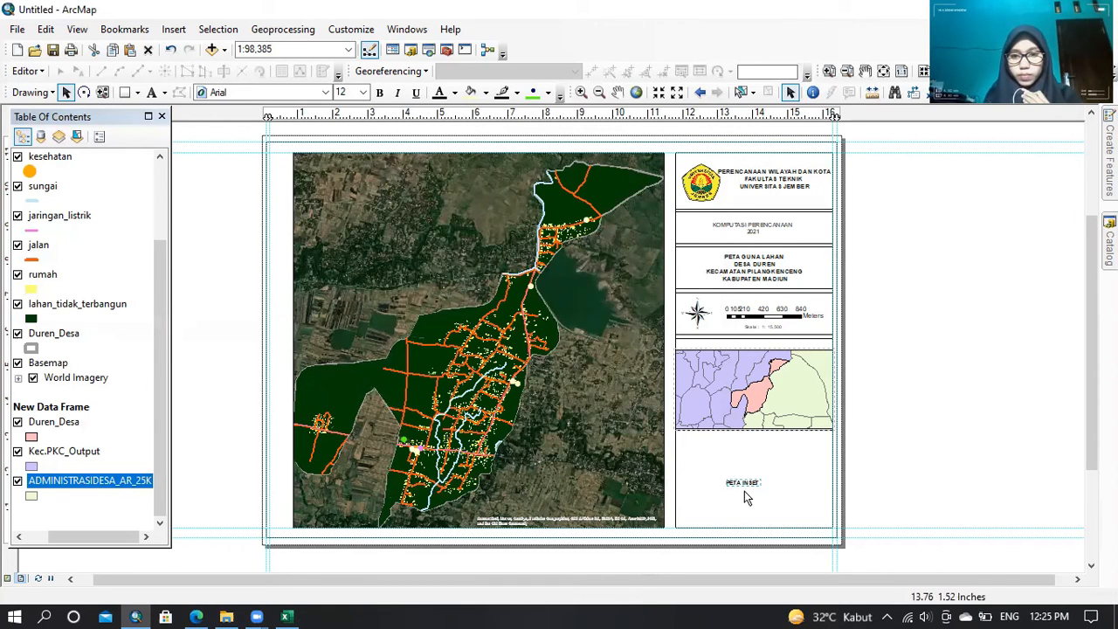
pyautogui.moveTo(749, 457); pyautogui.dragTo(757, 346)
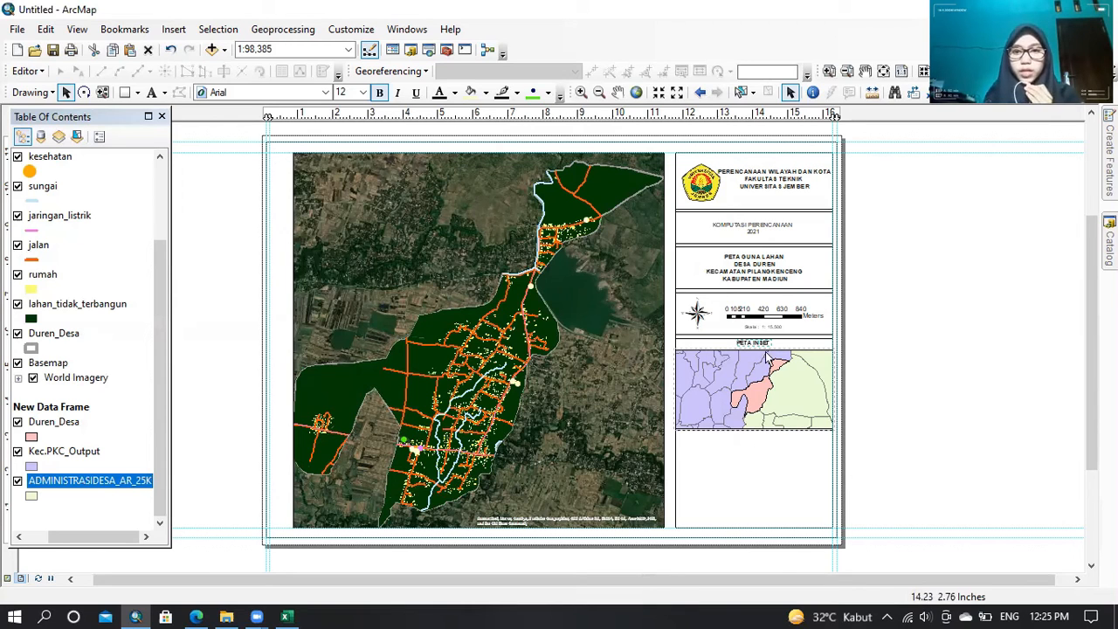
# - Duplicate a panel rectangle below the inset map and place the text "Sumber Peta : Citra Satelit" inside it
pyautogui.click(821, 274)
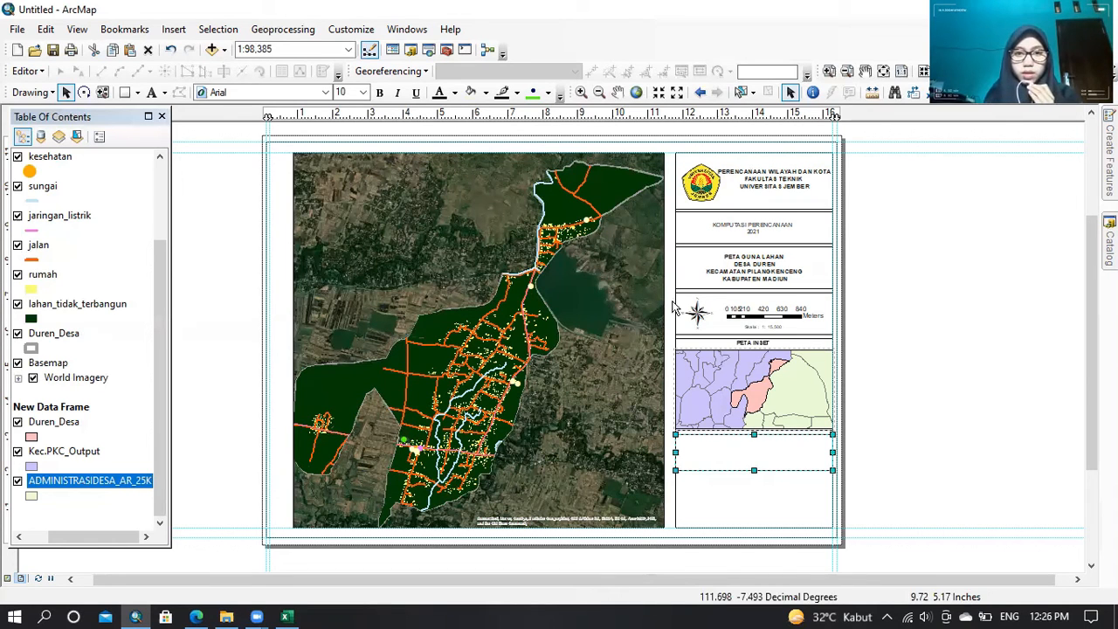
pyautogui.click(744, 227)
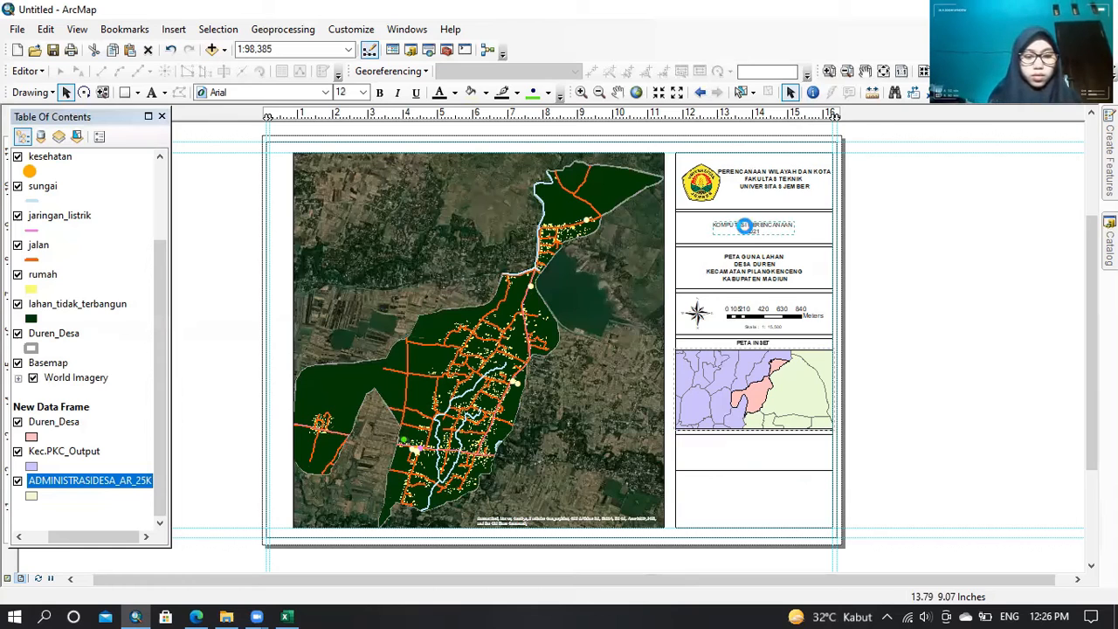
pyautogui.doubleClick(744, 226)
pyautogui.press('Delete')
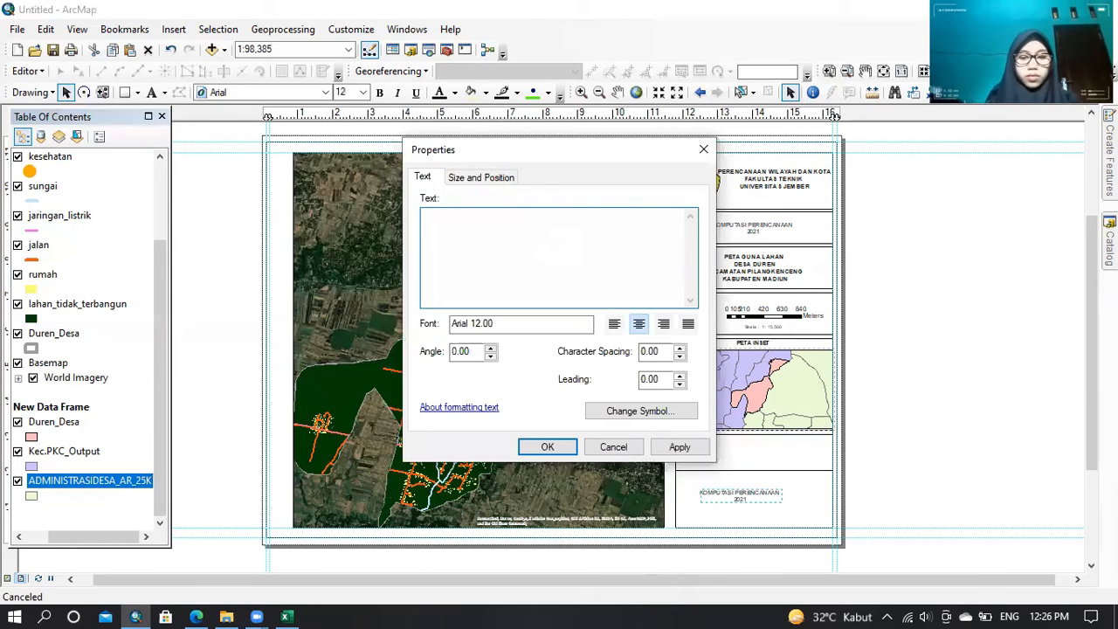
pyautogui.write('Sumber Peta  : Citra')
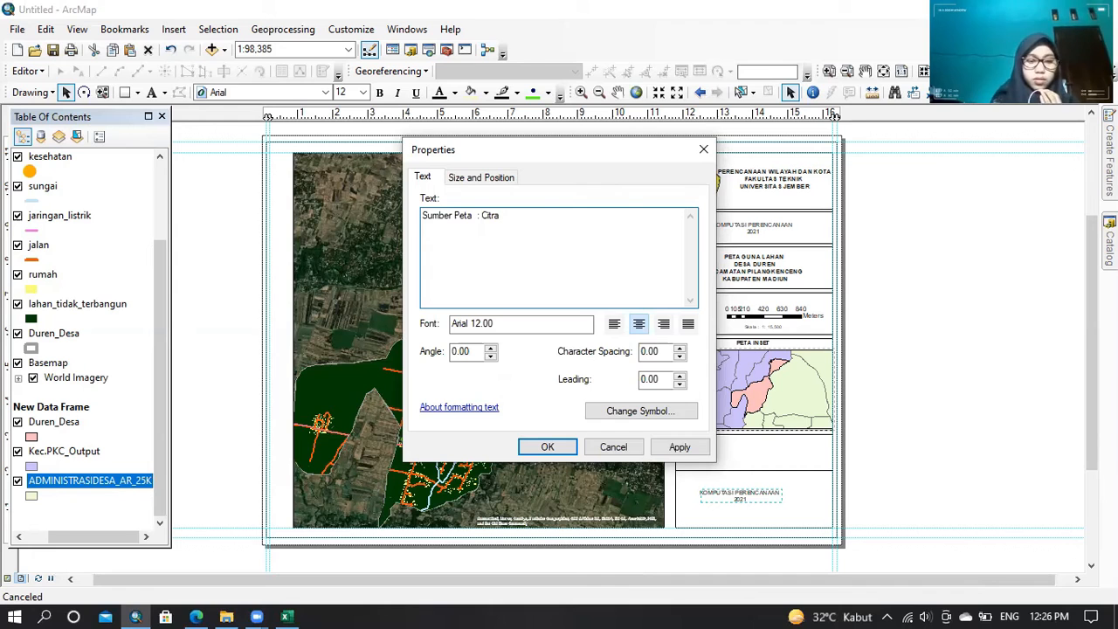
pyautogui.write('Satelit')
pyautogui.click(547, 446)
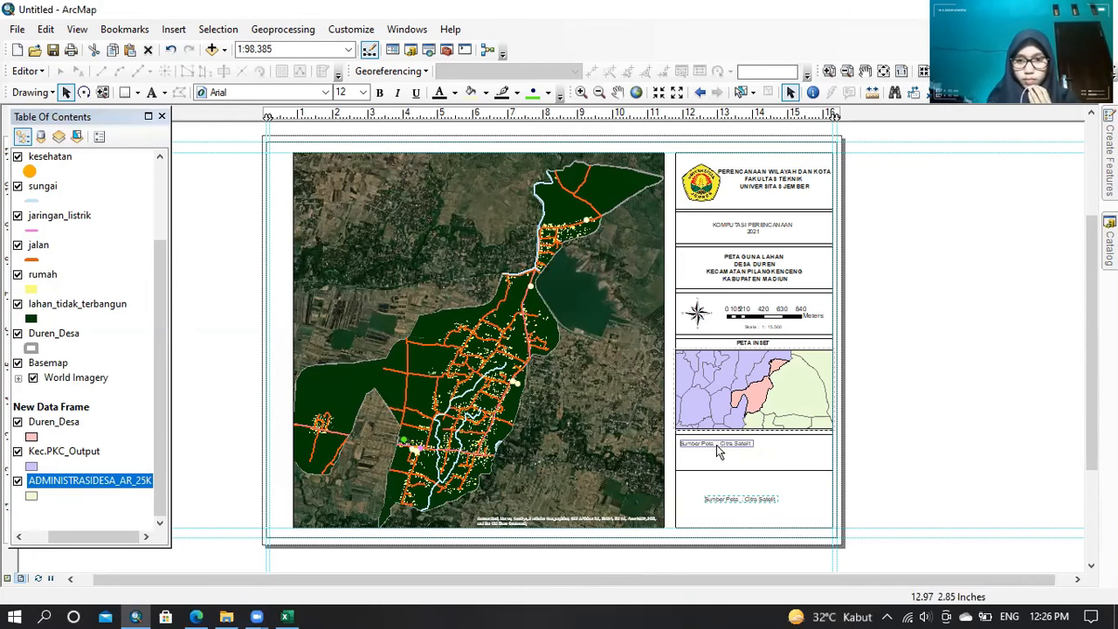
pyautogui.moveTo(750, 456); pyautogui.dragTo(749, 456)
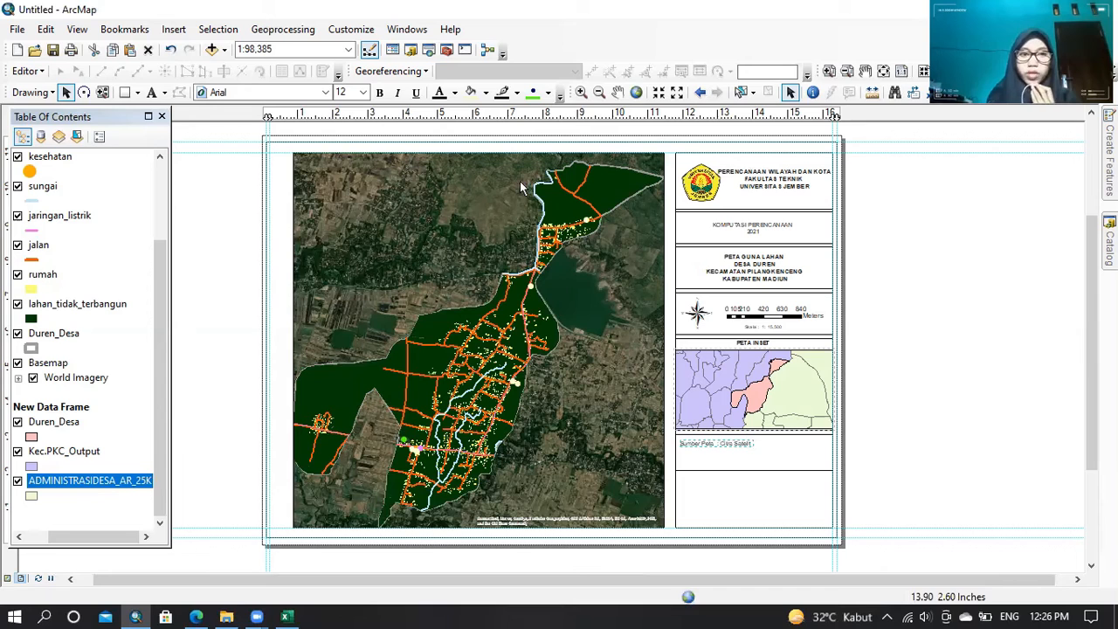
# - Insert the Coordinate System dynamic text and place it beneath the Sumber Peta line in its rectangle
pyautogui.click(170, 35)
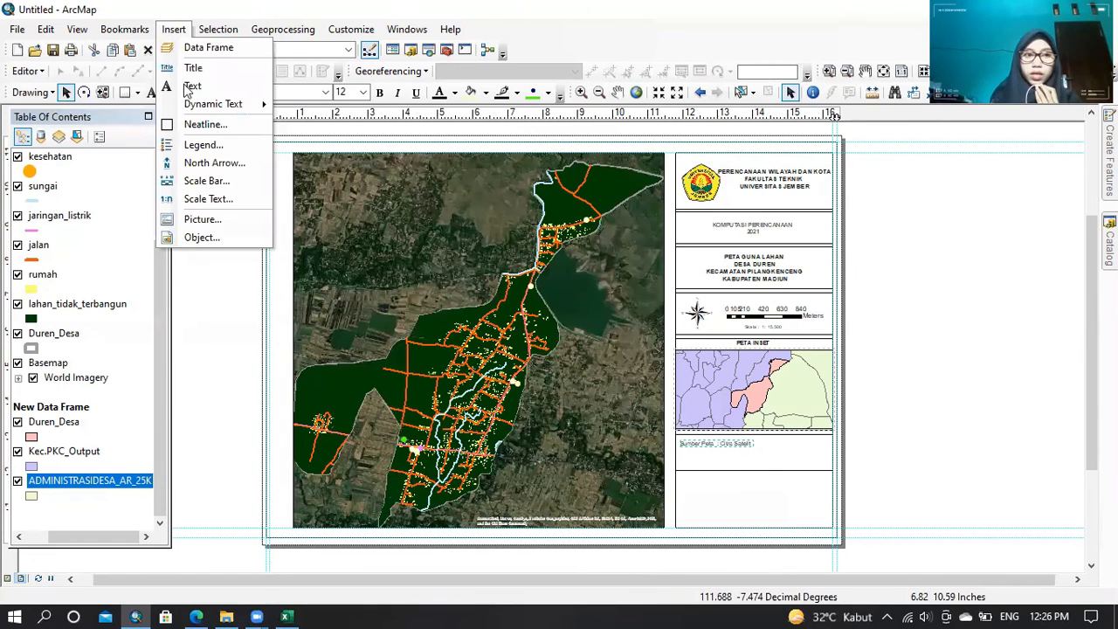
pyautogui.moveTo(233, 115)
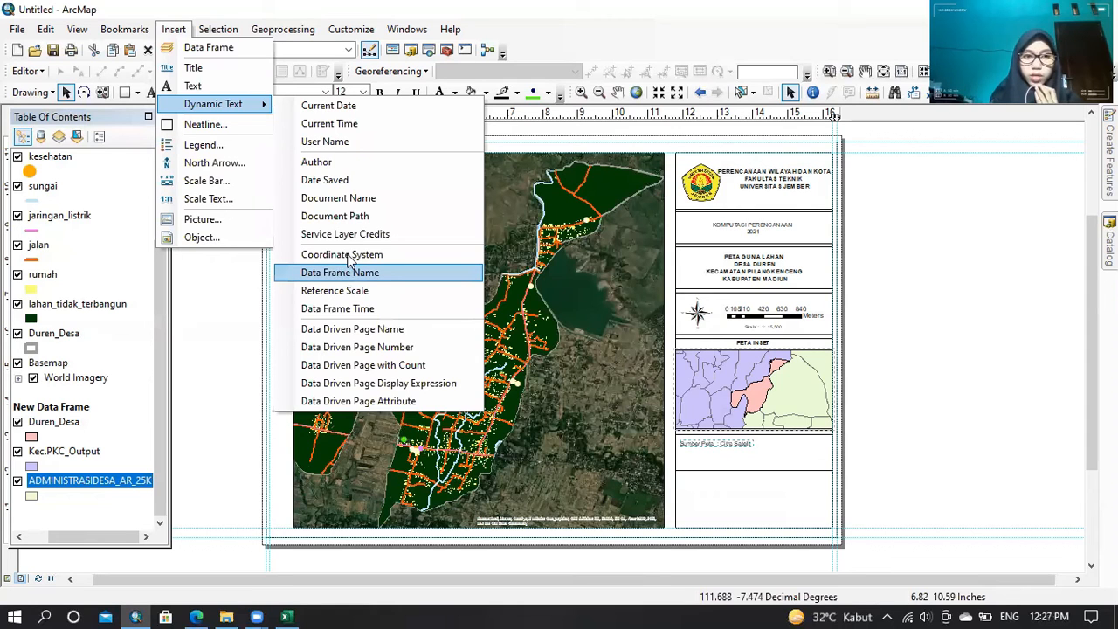
pyautogui.click(595, 368)
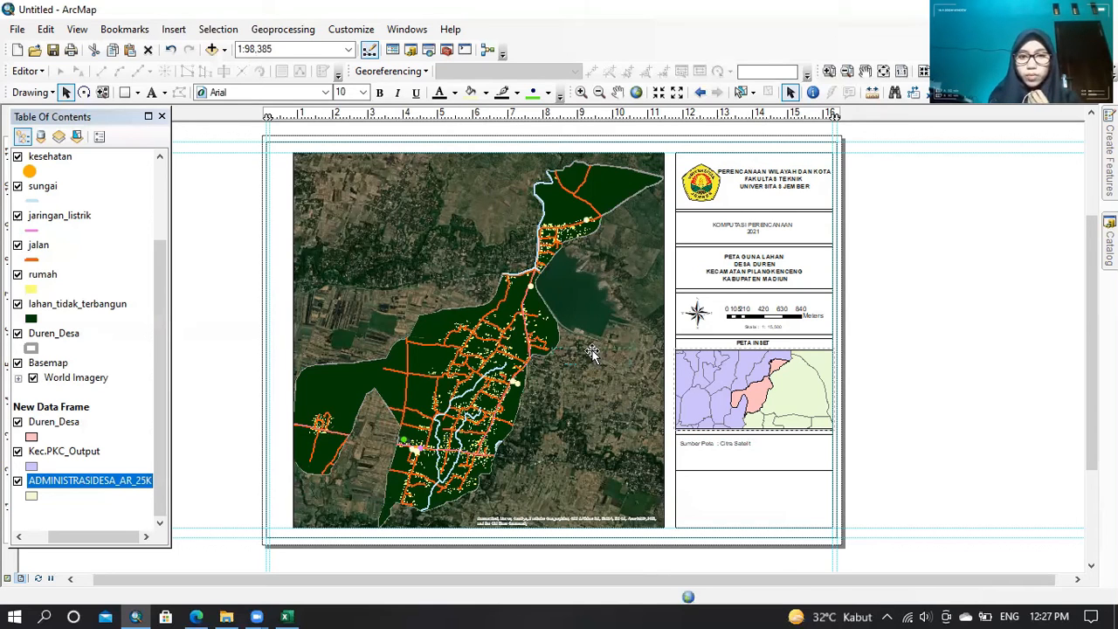
pyautogui.moveTo(725, 460); pyautogui.dragTo(714, 454)
pyautogui.press('Delete')
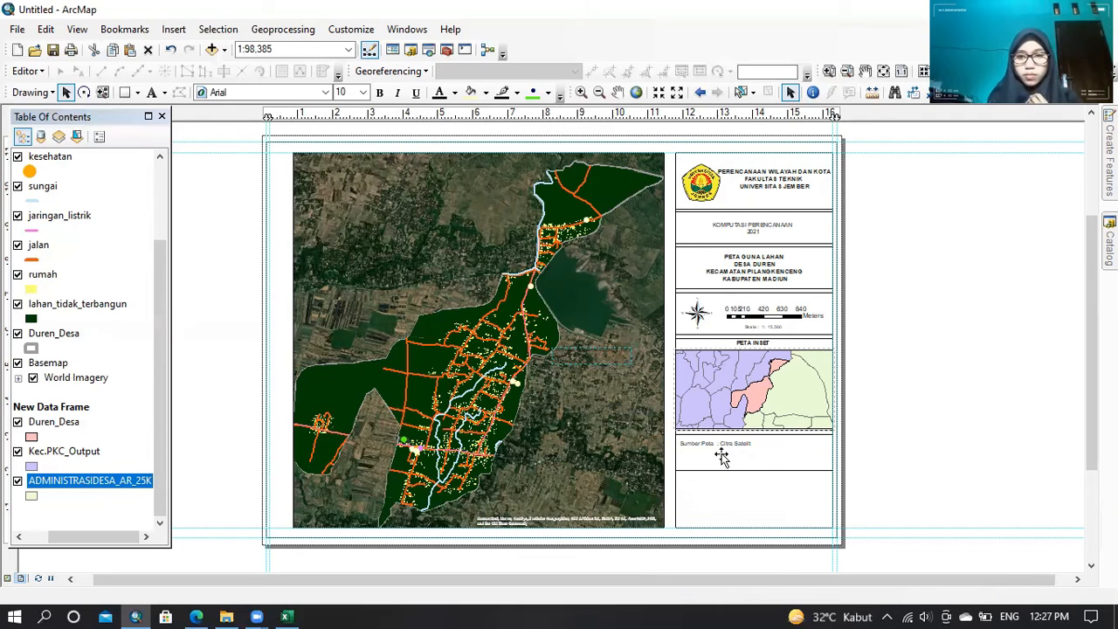
pyautogui.hotkey('ctrl', 'z')
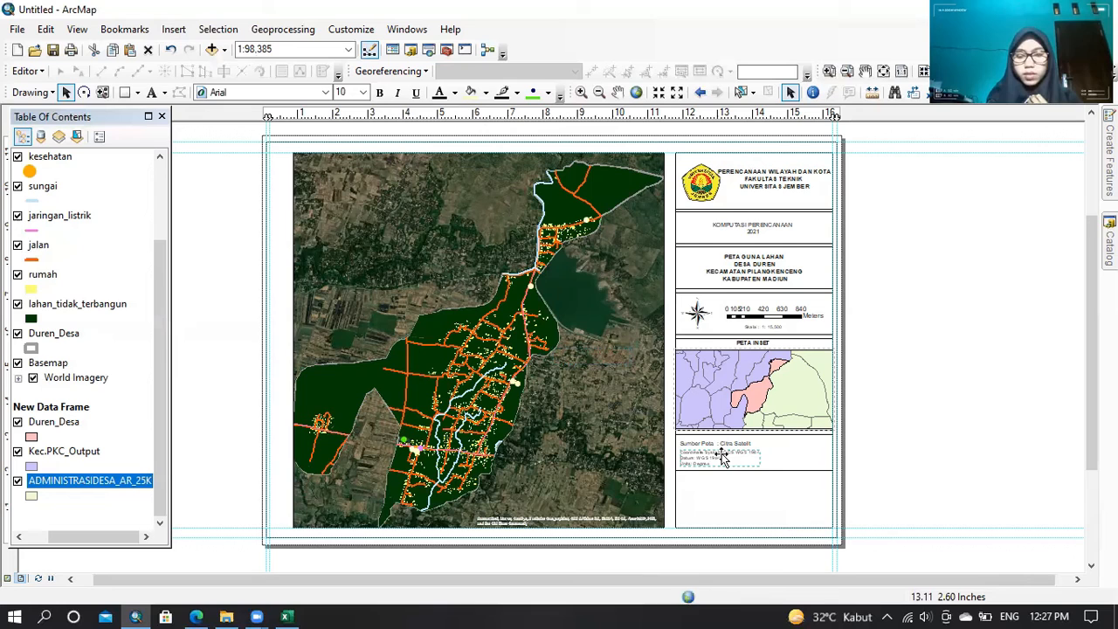
pyautogui.click(796, 504)
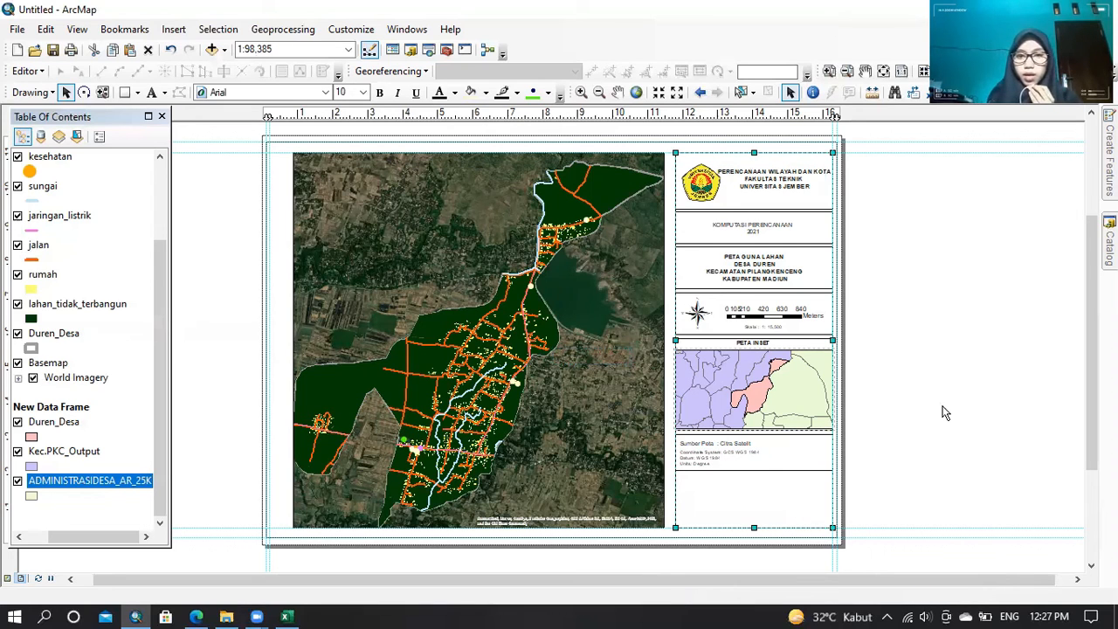
pyautogui.click(944, 412)
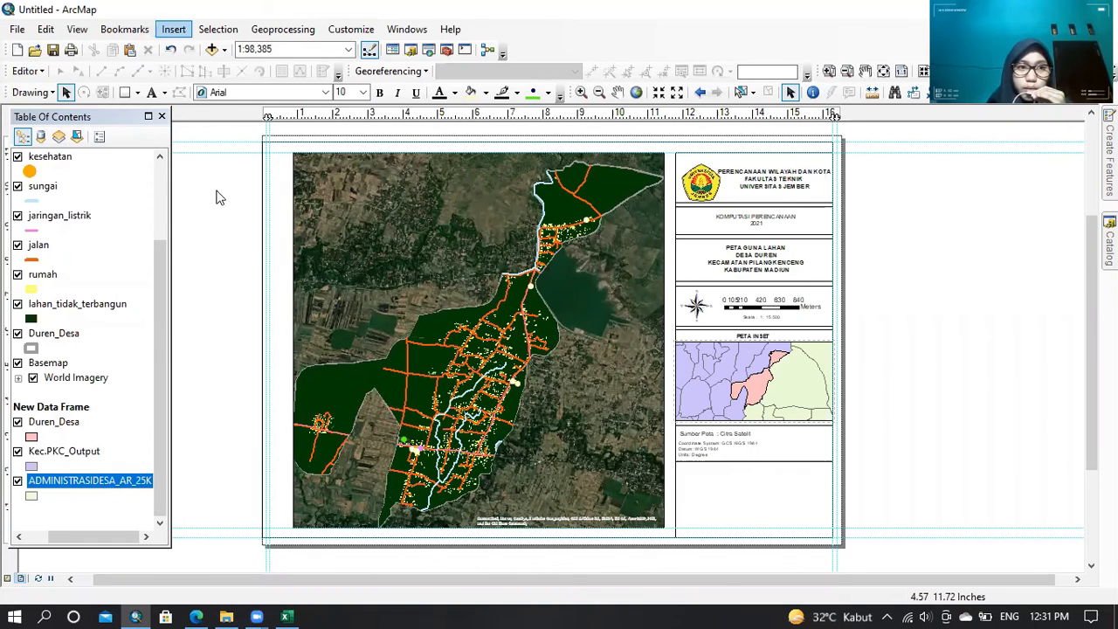
pyautogui.click(174, 30)
pyautogui.click(228, 144)
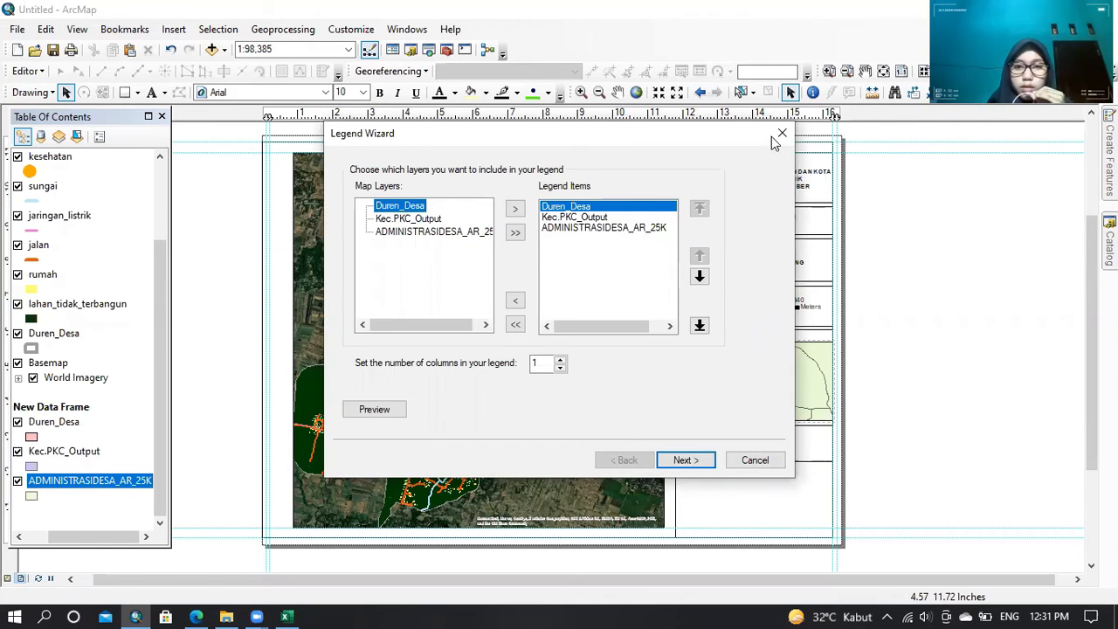
pyautogui.press('Escape')
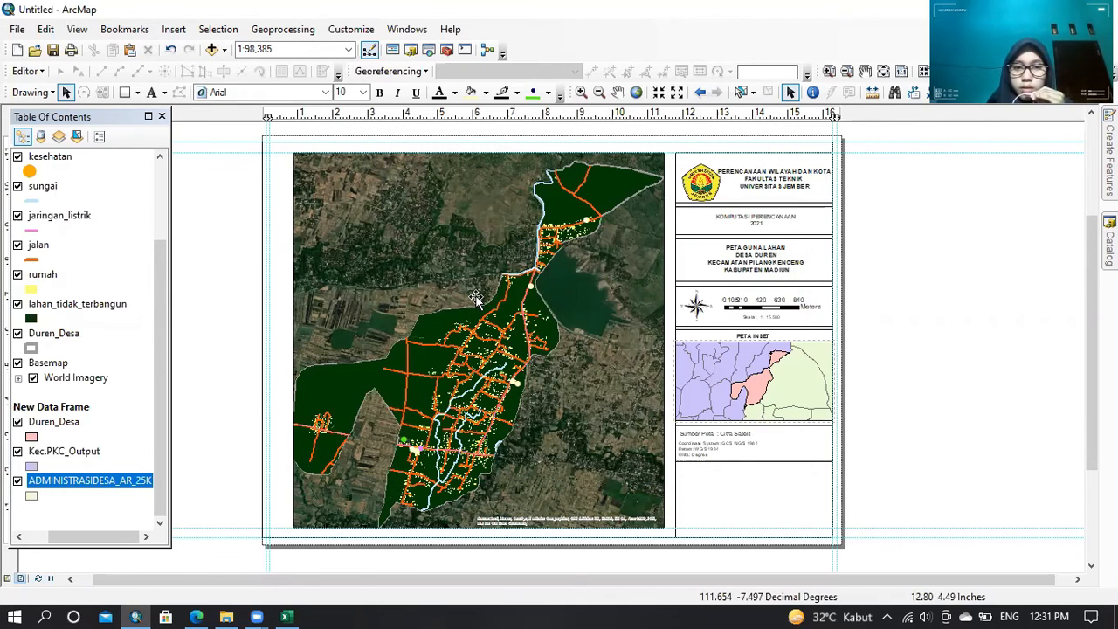
# - Start a legend for the main map data frame and remove all the default layers from its legend items
pyautogui.click(476, 297)
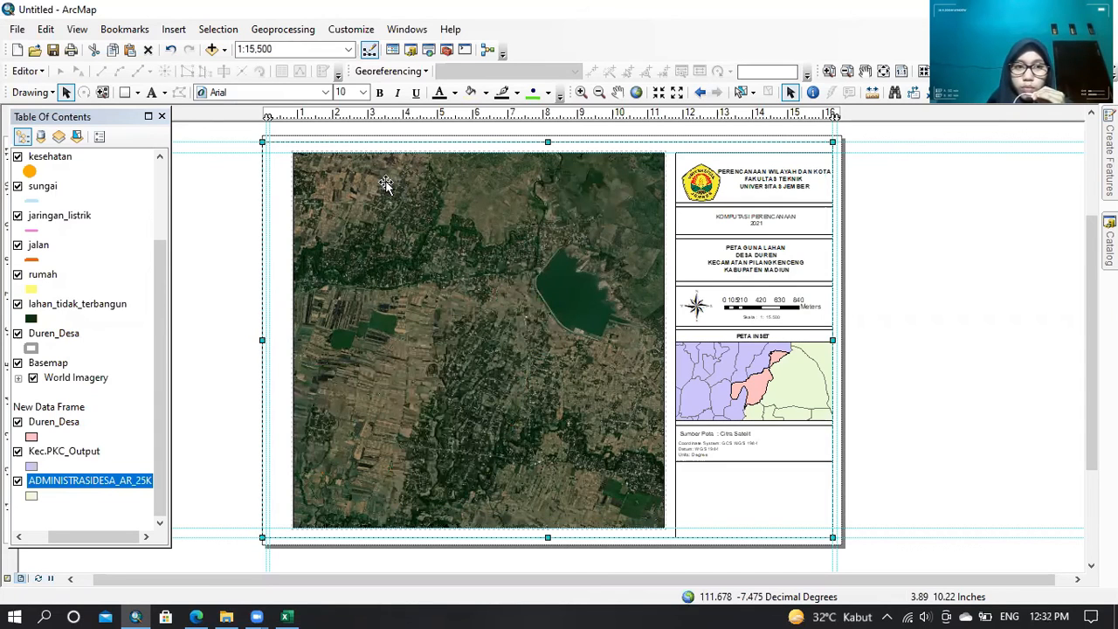
pyautogui.click(171, 29)
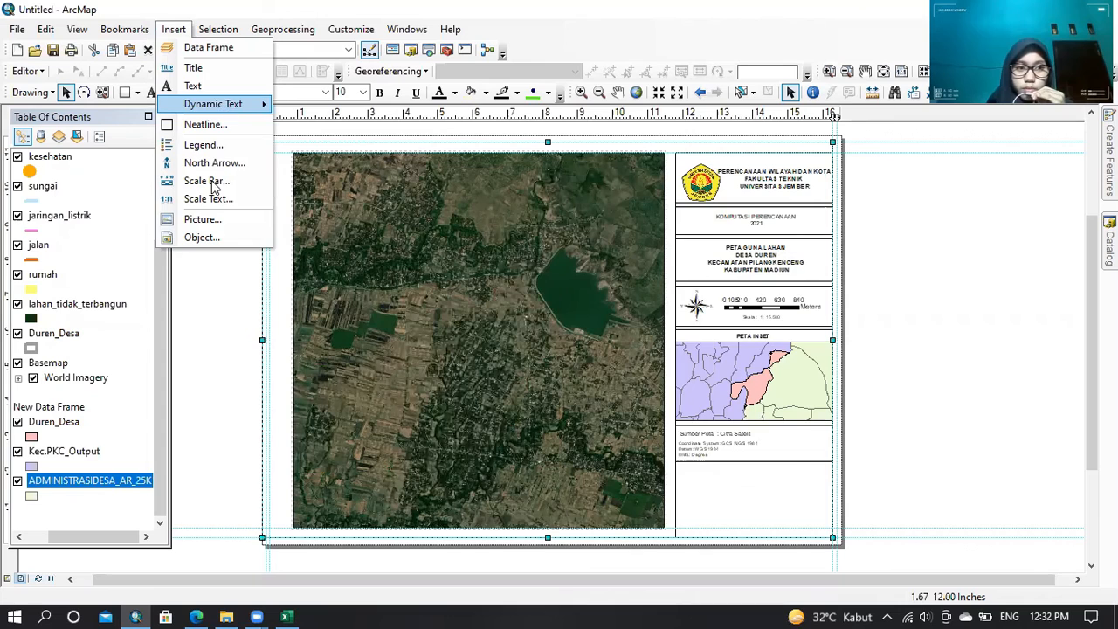
pyautogui.click(203, 144)
pyautogui.doubleClick(516, 301)
pyautogui.click(523, 301)
pyautogui.click(523, 301)
pyautogui.click(524, 301)
pyautogui.click(523, 301)
pyautogui.click(523, 301)
pyautogui.click(523, 302)
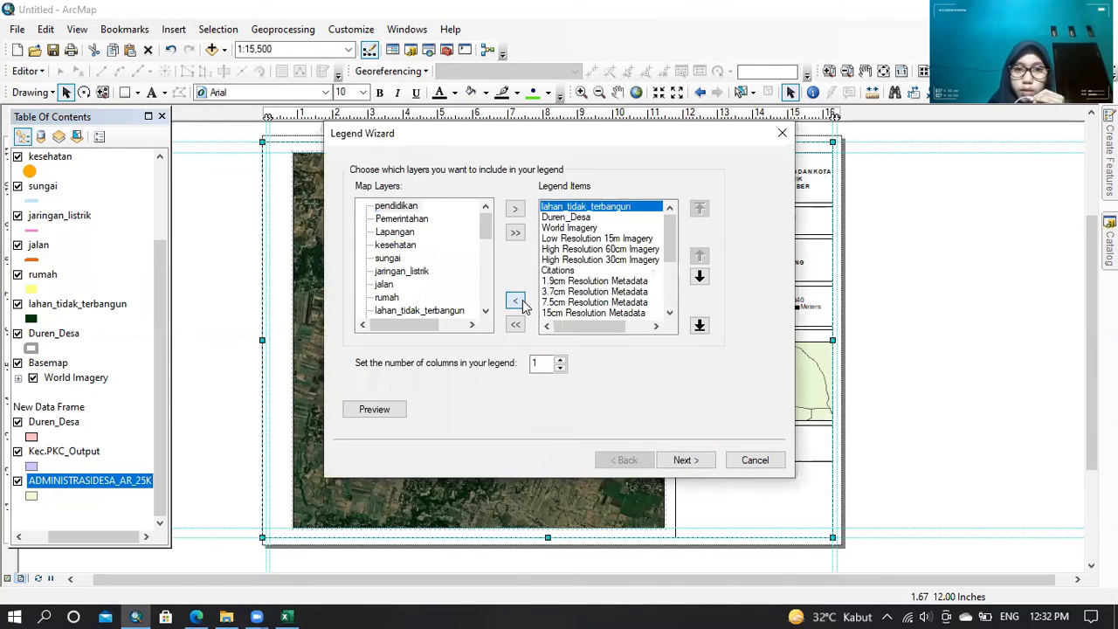
pyautogui.doubleClick(515, 302)
pyautogui.doubleClick(524, 303)
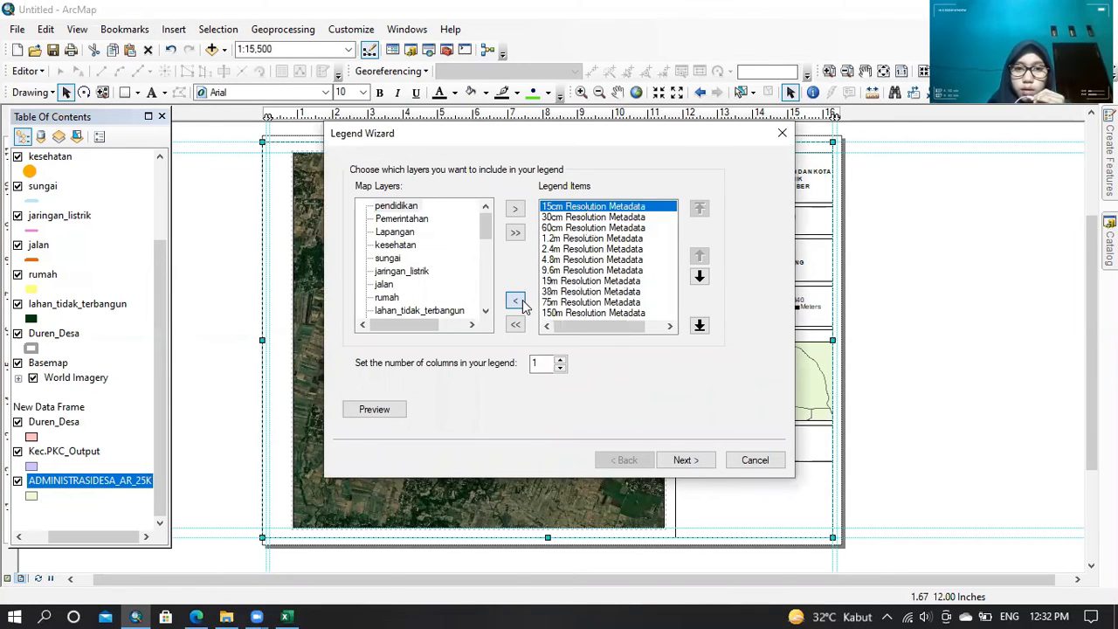
pyautogui.click(515, 302)
pyautogui.click(515, 301)
pyautogui.click(516, 302)
pyautogui.click(516, 301)
pyautogui.click(515, 301)
pyautogui.click(515, 301)
pyautogui.click(517, 302)
pyautogui.click(518, 302)
pyautogui.click(517, 302)
pyautogui.click(517, 301)
pyautogui.click(517, 302)
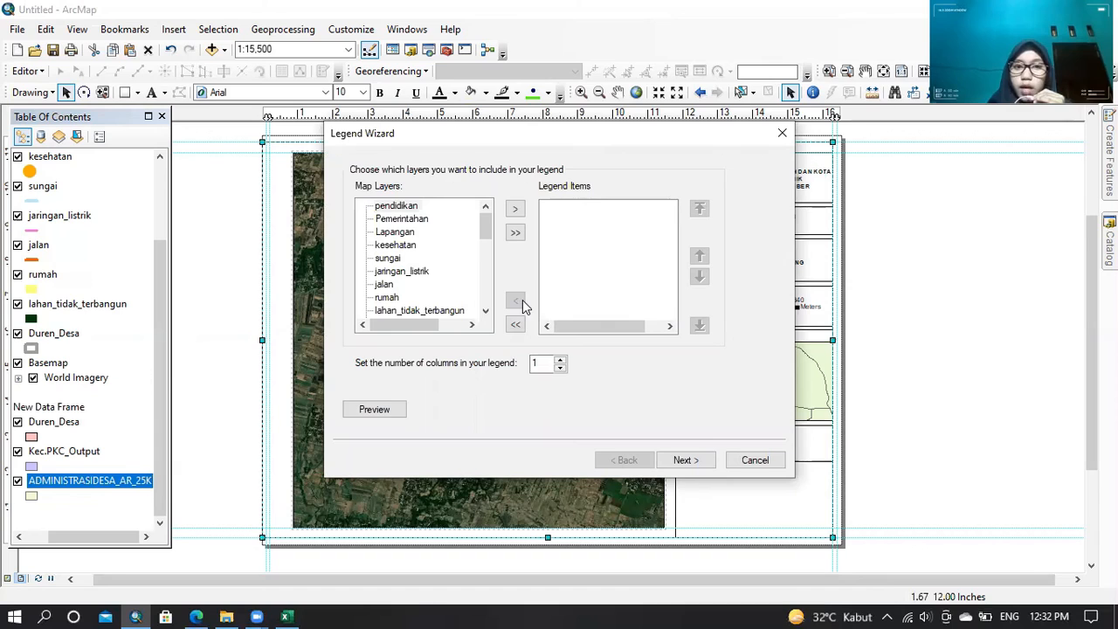
# - Add pendidikan, Pemerintahan, Lapangan, kesehatan, sungai and jaringan_listrik to the legend items
pyautogui.click(410, 206)
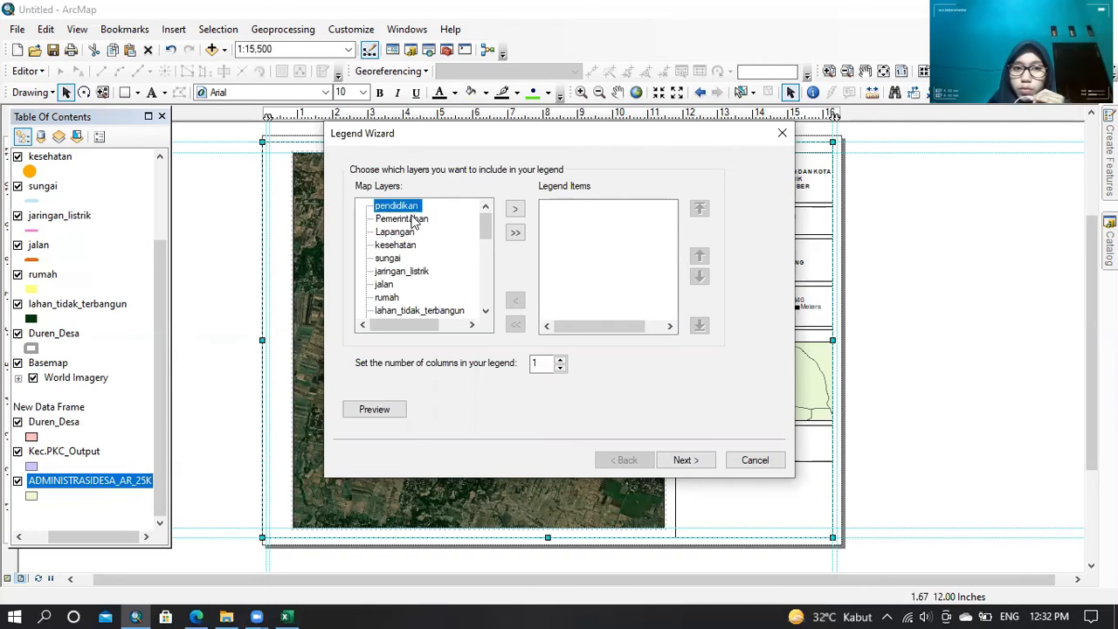
pyautogui.click(516, 209)
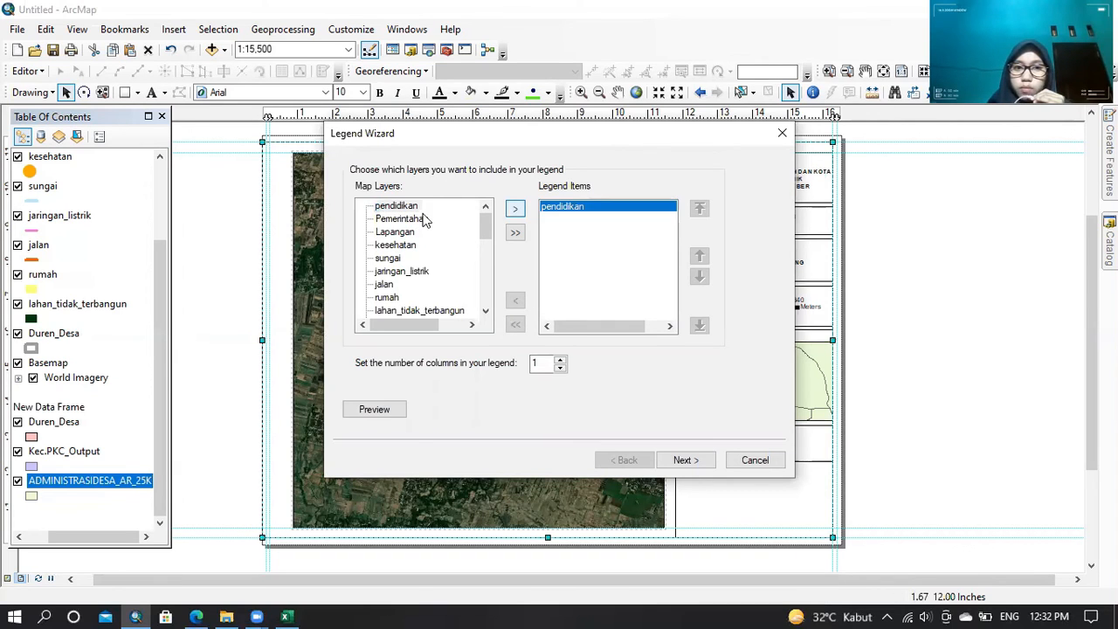
pyautogui.click(411, 219)
pyautogui.click(516, 209)
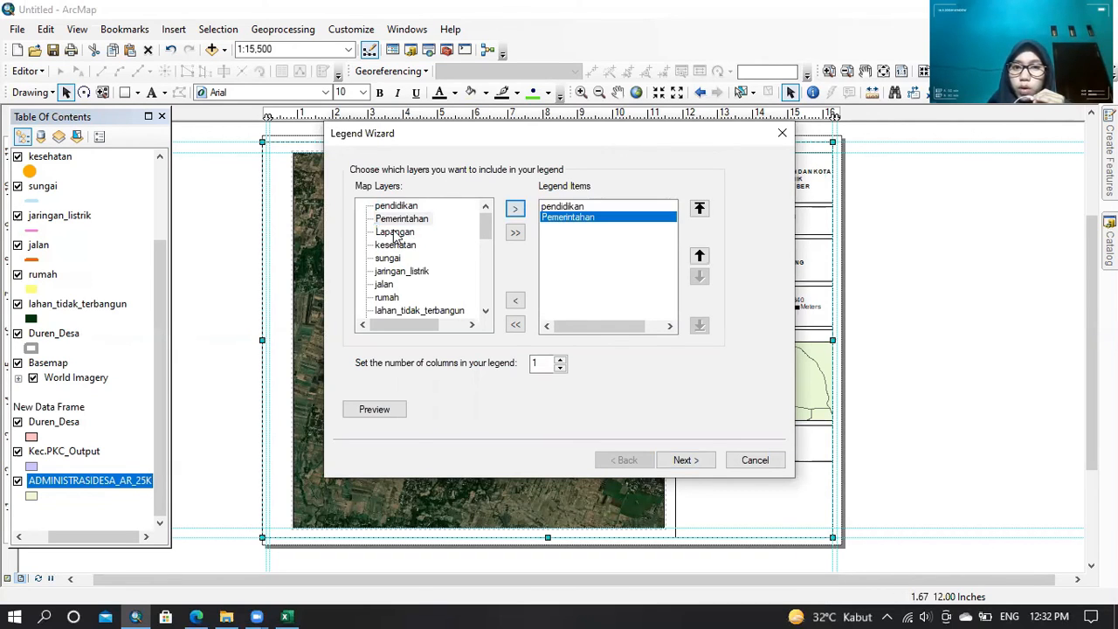
pyautogui.click(394, 233)
pyautogui.click(515, 209)
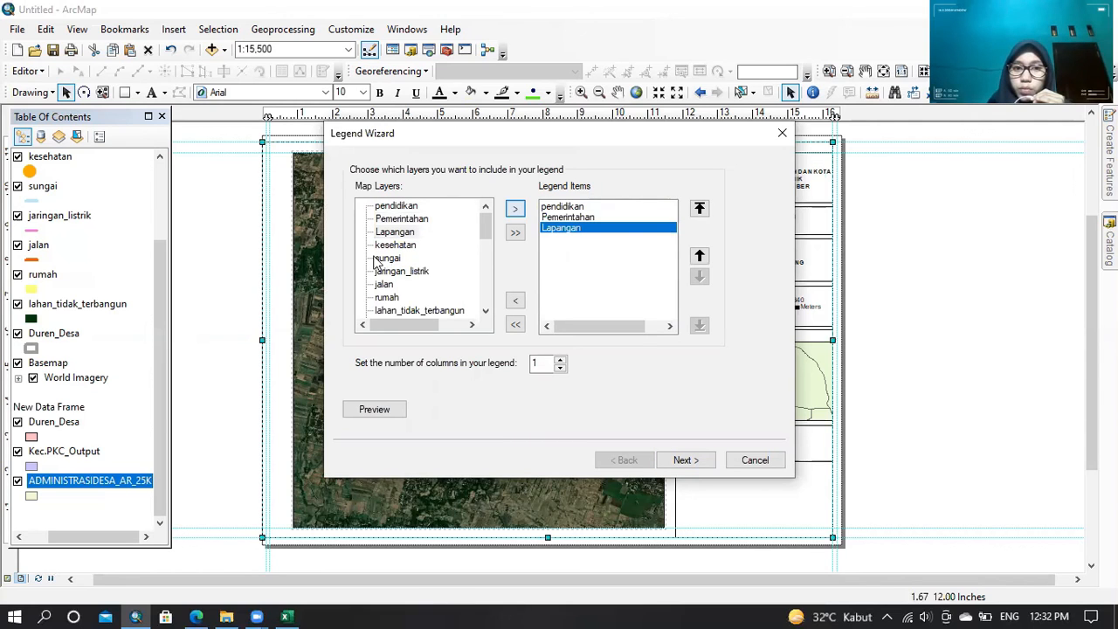
pyautogui.click(395, 246)
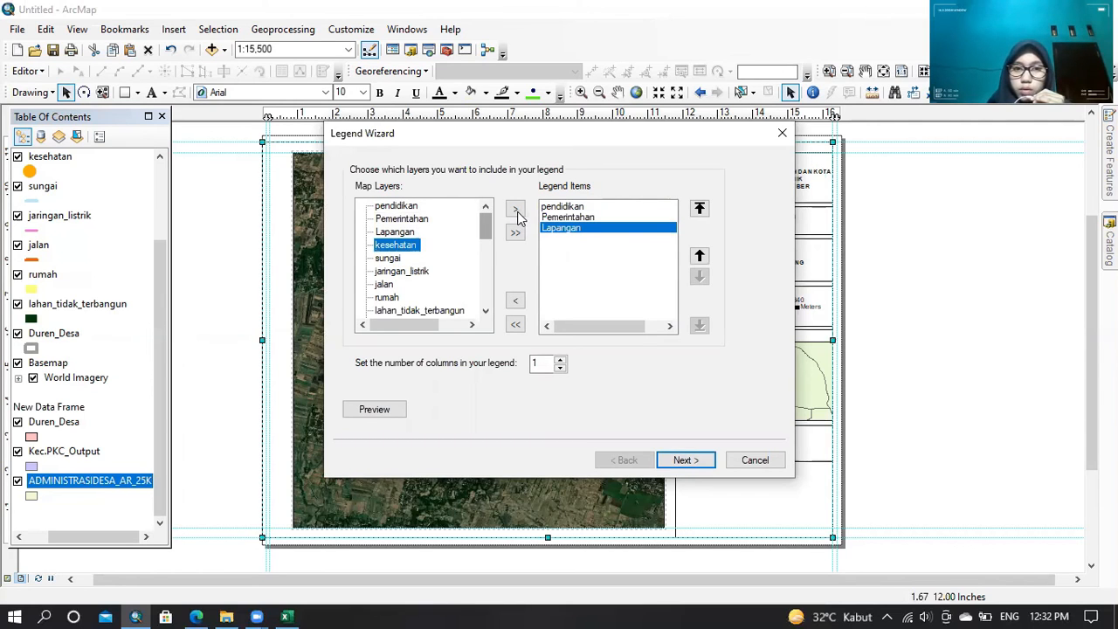
pyautogui.click(388, 259)
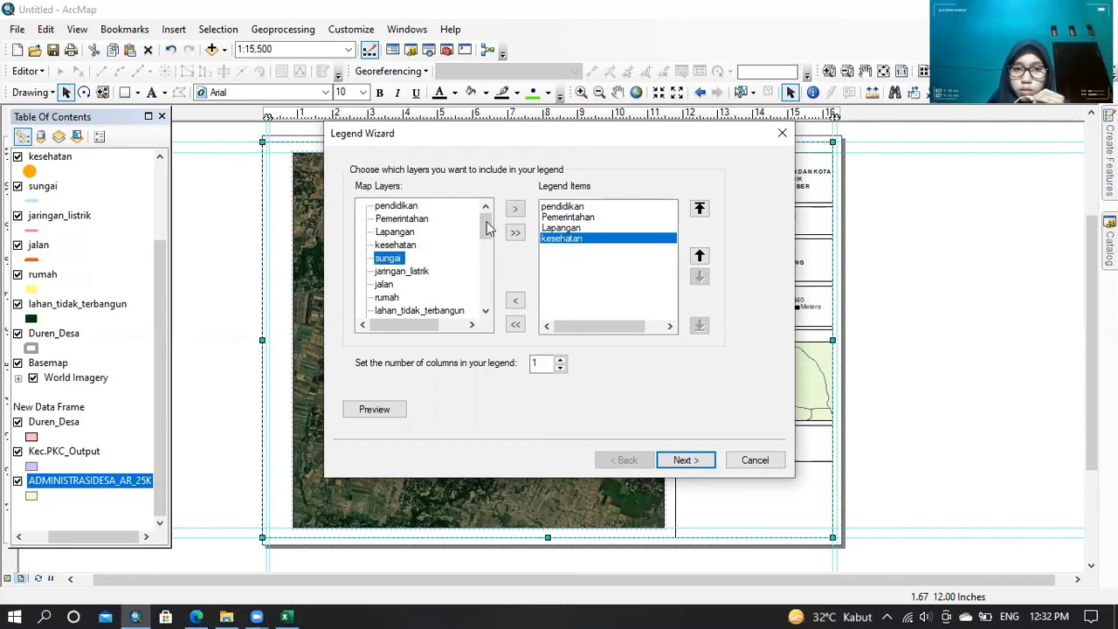
pyautogui.click(513, 211)
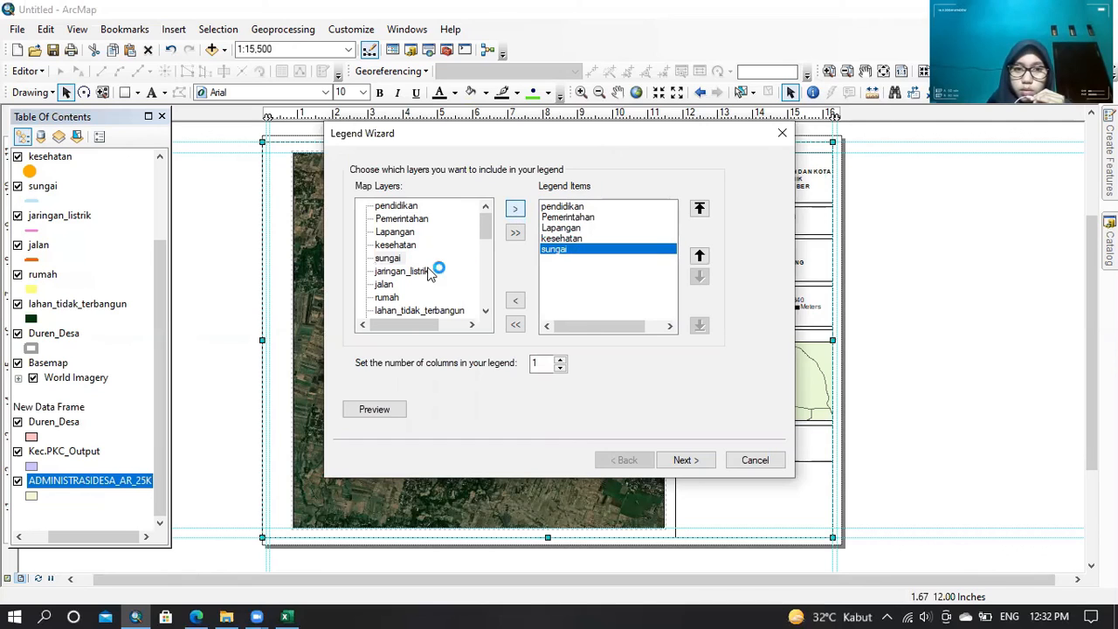
pyautogui.click(422, 272)
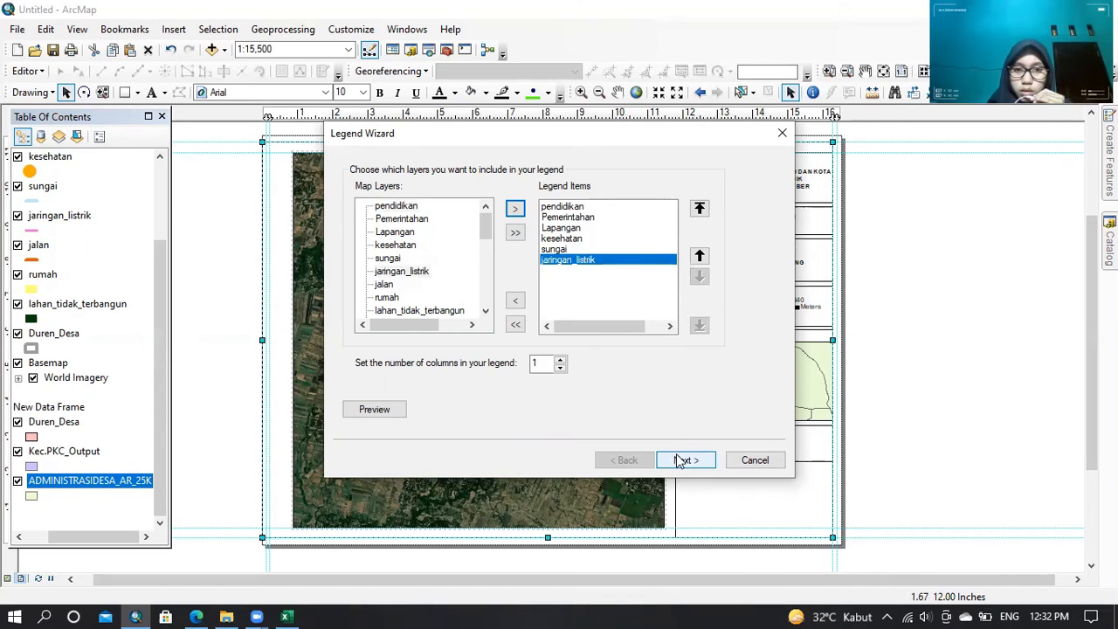
pyautogui.moveTo(484, 224); pyautogui.dragTo(485, 233)
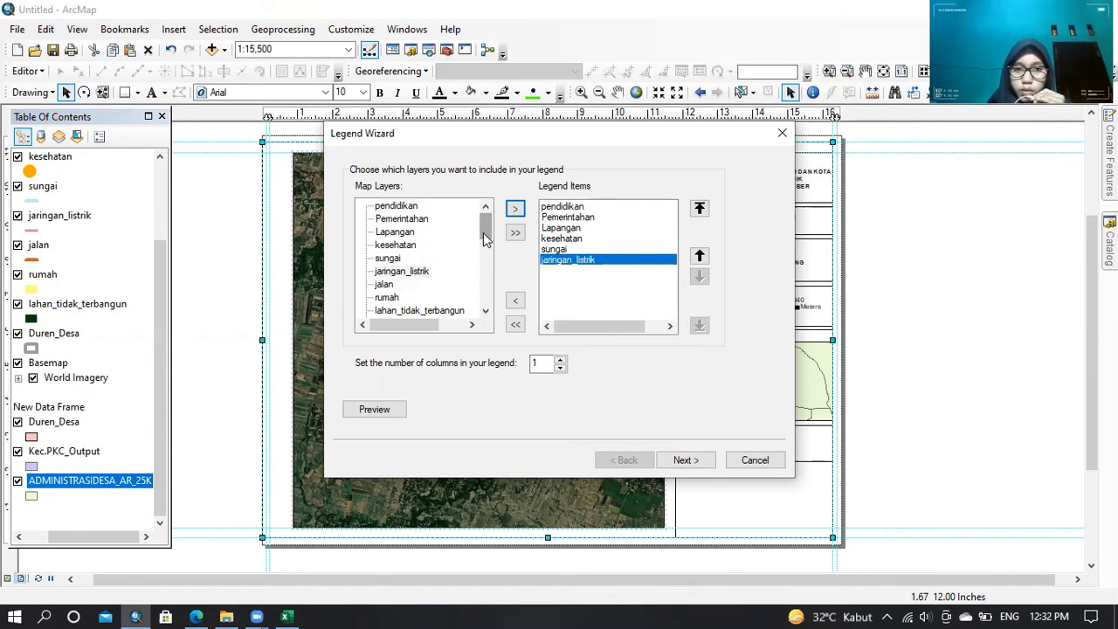
# - Title the legend "Legenda" at size 12 and generate it with the remaining default settings
pyautogui.click(679, 460)
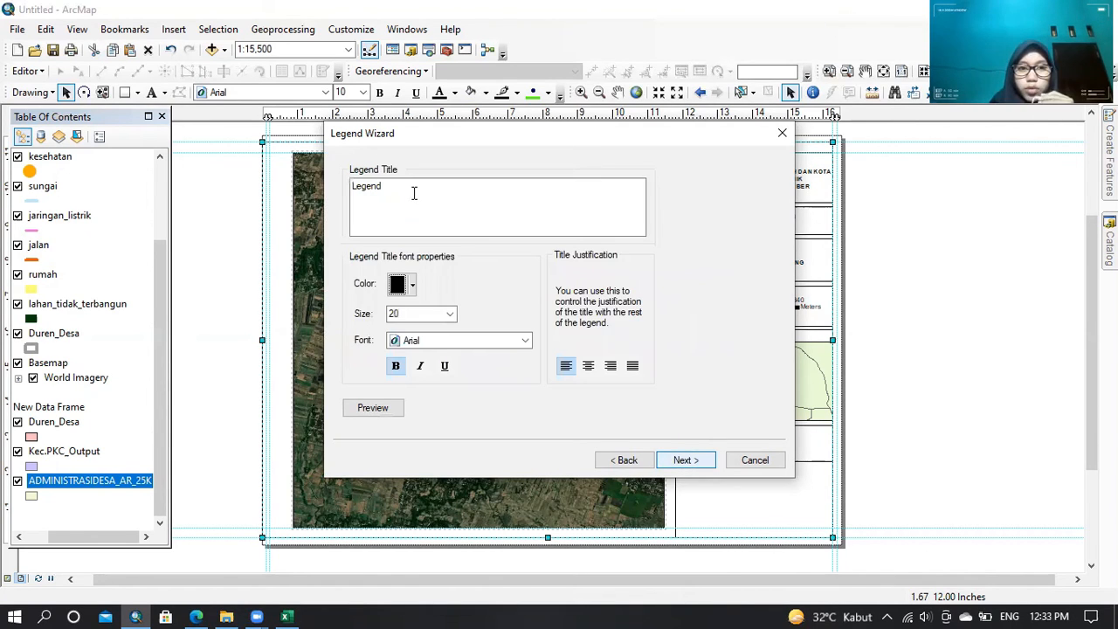
pyautogui.click(405, 188)
pyautogui.write('a')
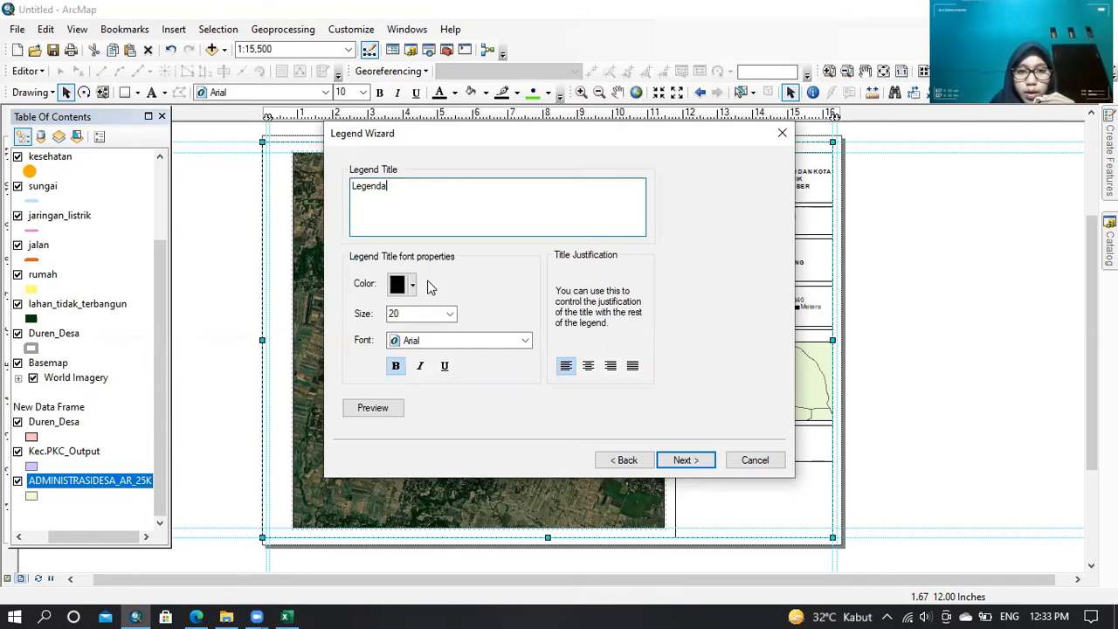
pyautogui.click(453, 314)
pyautogui.click(426, 312)
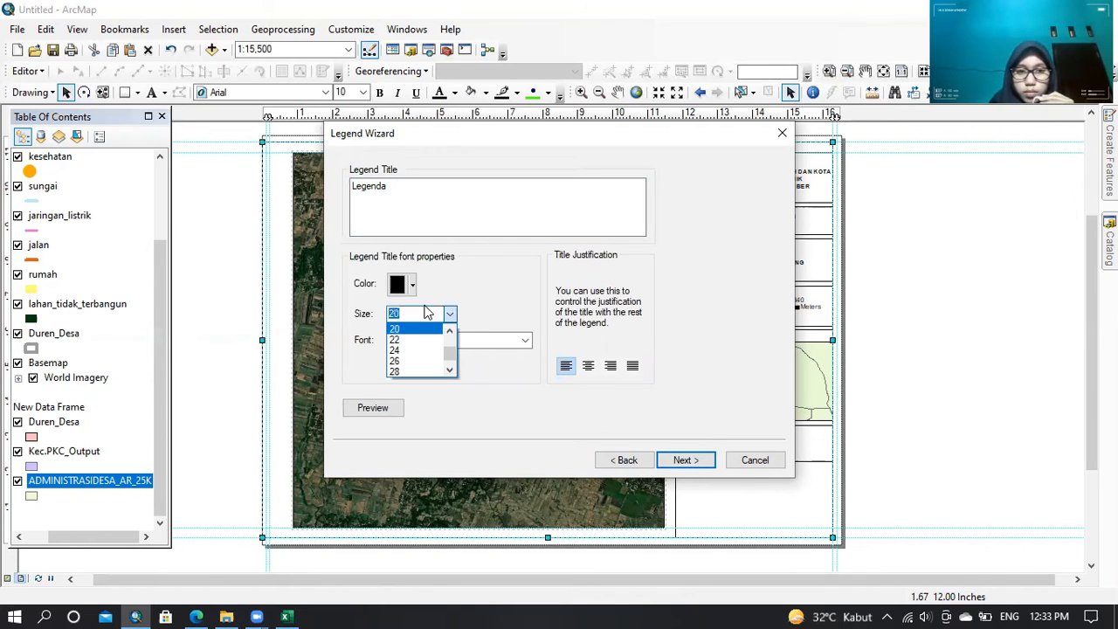
pyautogui.write('12')
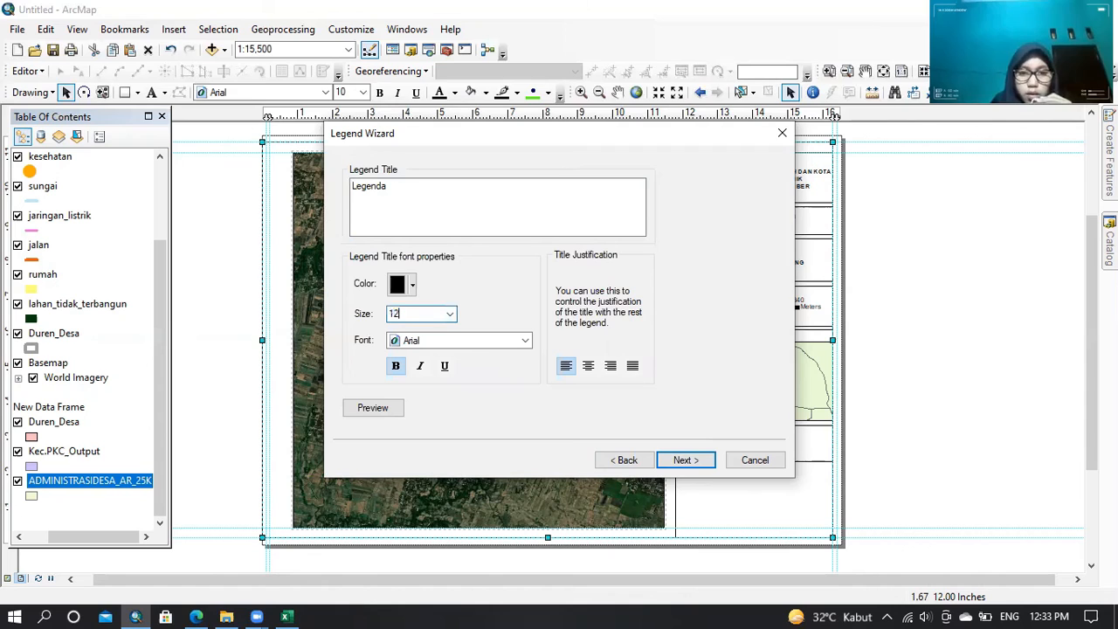
pyautogui.click(686, 460)
pyautogui.click(686, 460)
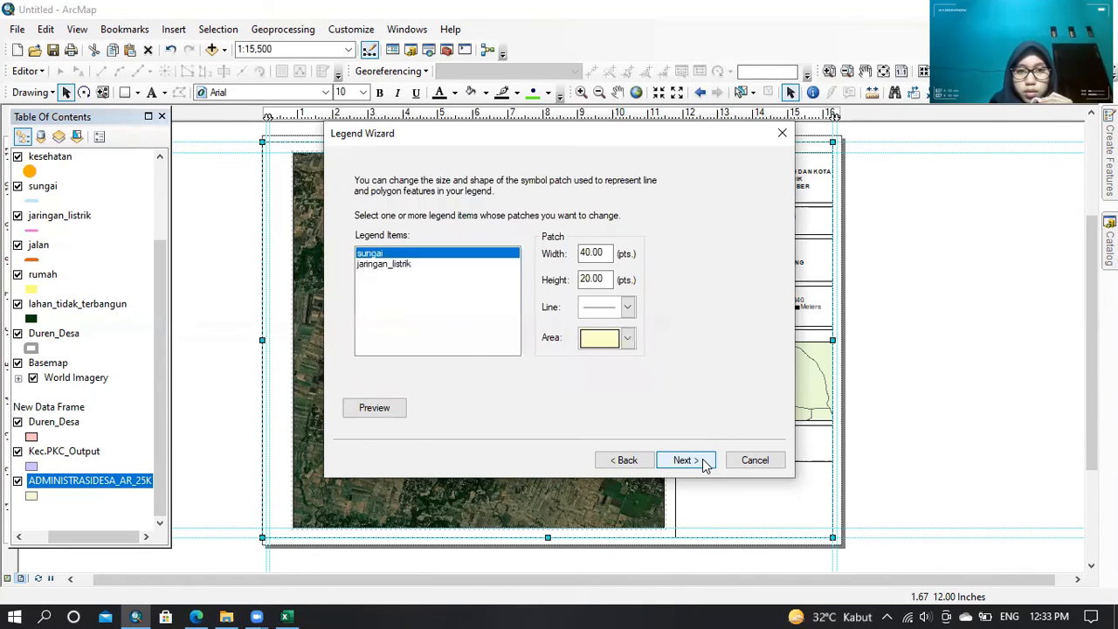
pyautogui.click(703, 461)
pyautogui.click(704, 461)
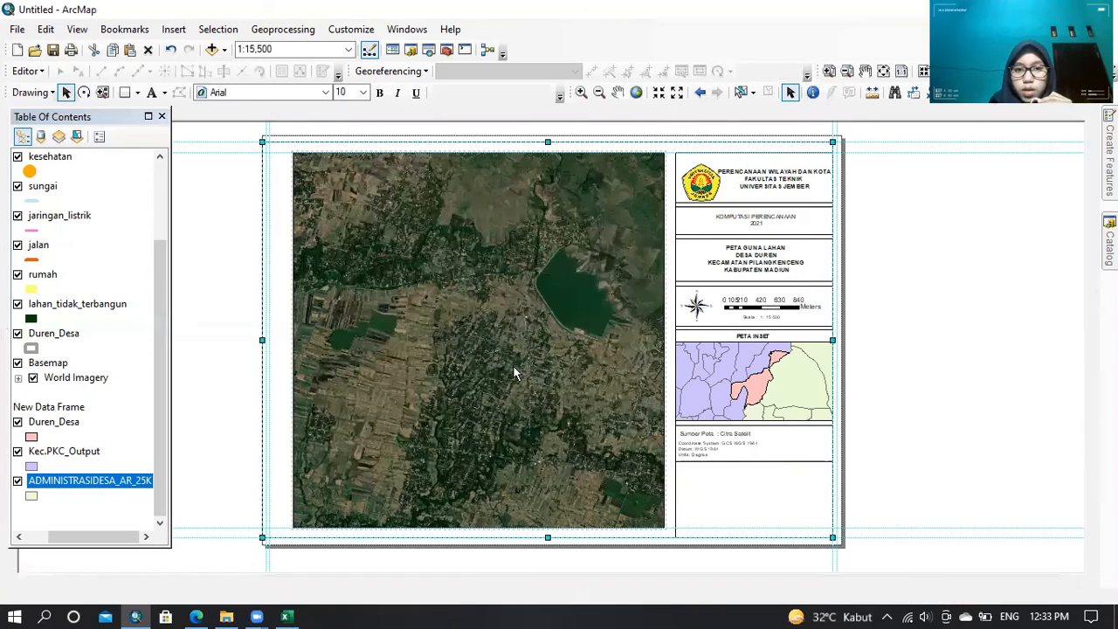
# - Move the legend into the empty space beneath the source information and shrink it to fit there
pyautogui.moveTo(456, 352); pyautogui.dragTo(726, 480)
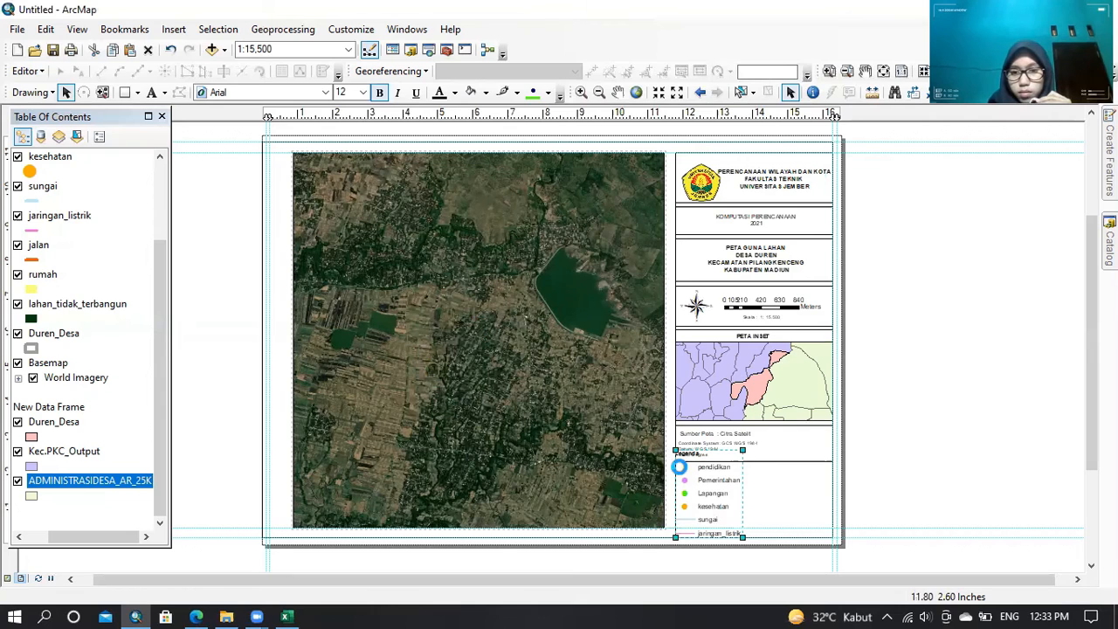
pyautogui.moveTo(684, 472); pyautogui.dragTo(684, 473)
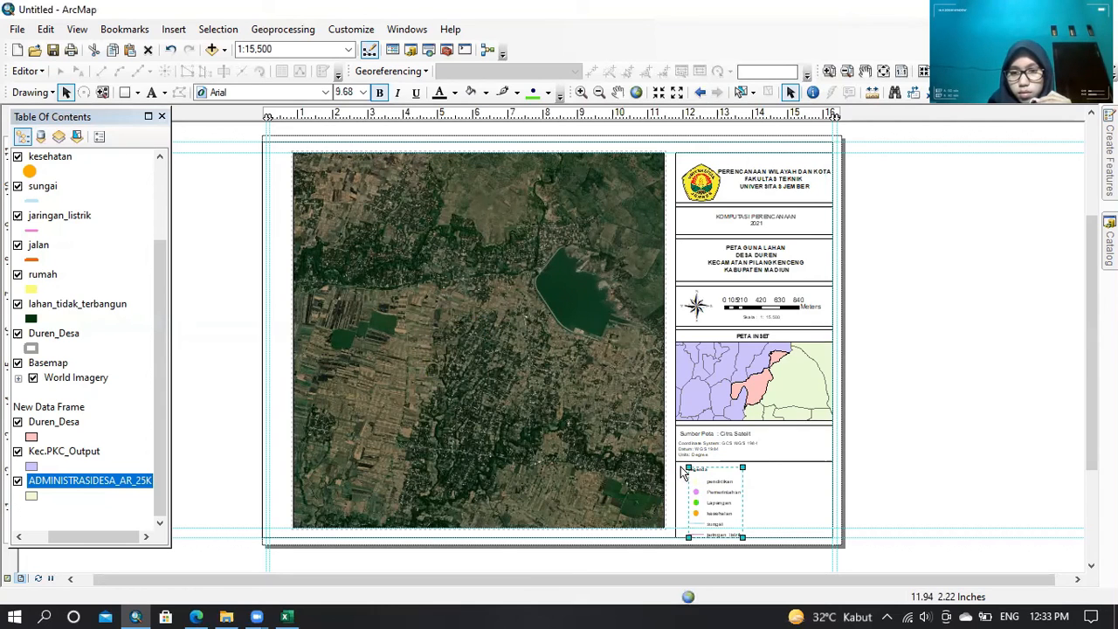
pyautogui.moveTo(742, 535); pyautogui.dragTo(743, 532)
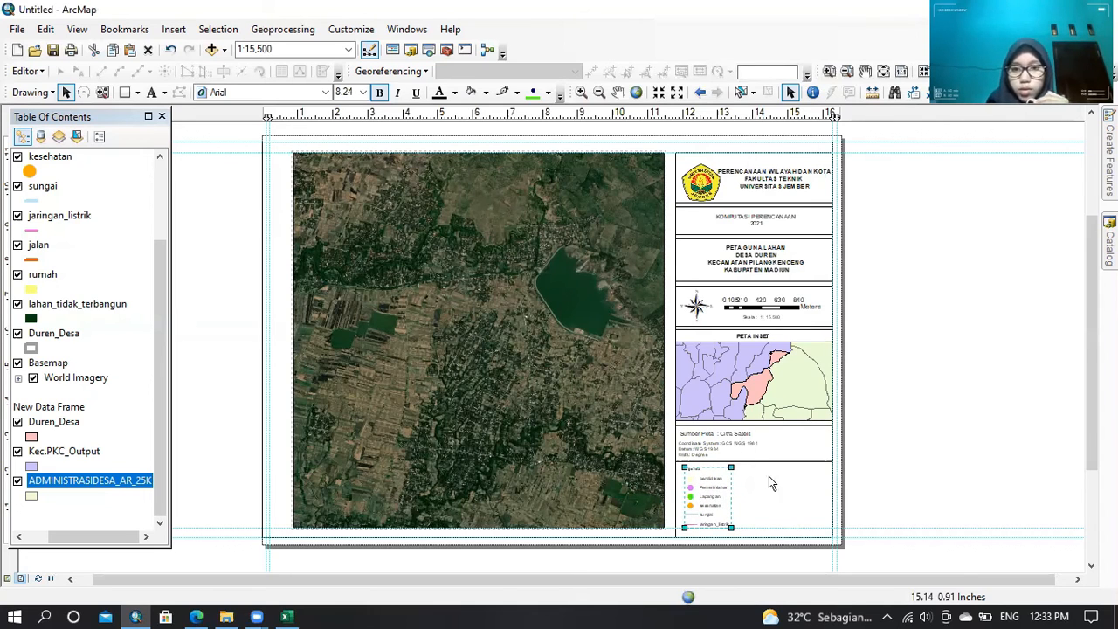
# - Start a second legend for the main map and empty its list of legend items
pyautogui.click(178, 32)
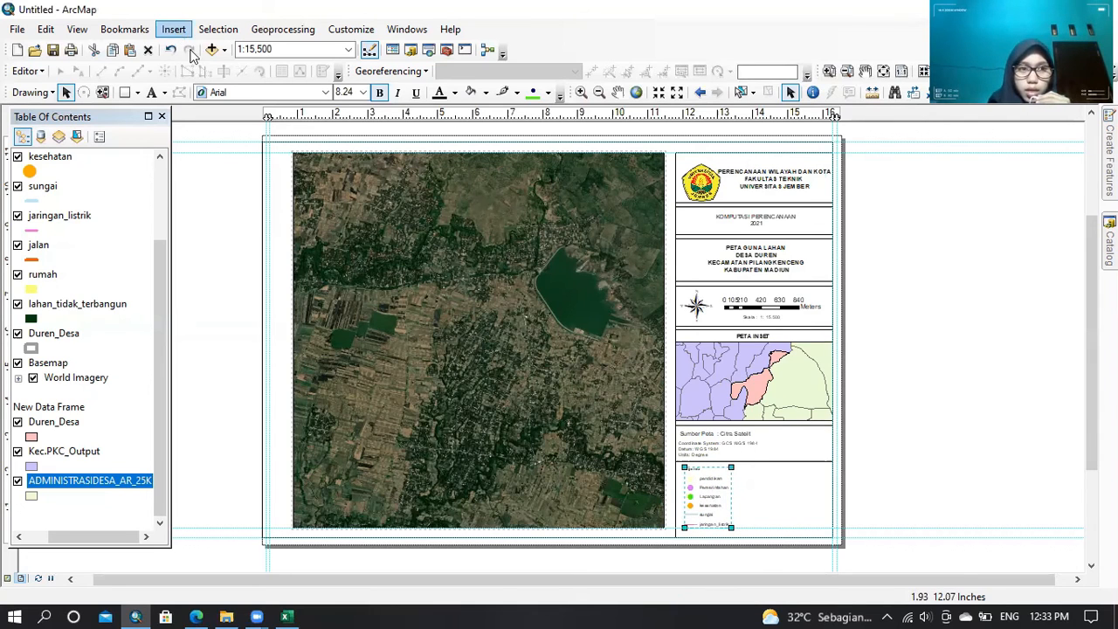
pyautogui.click(204, 145)
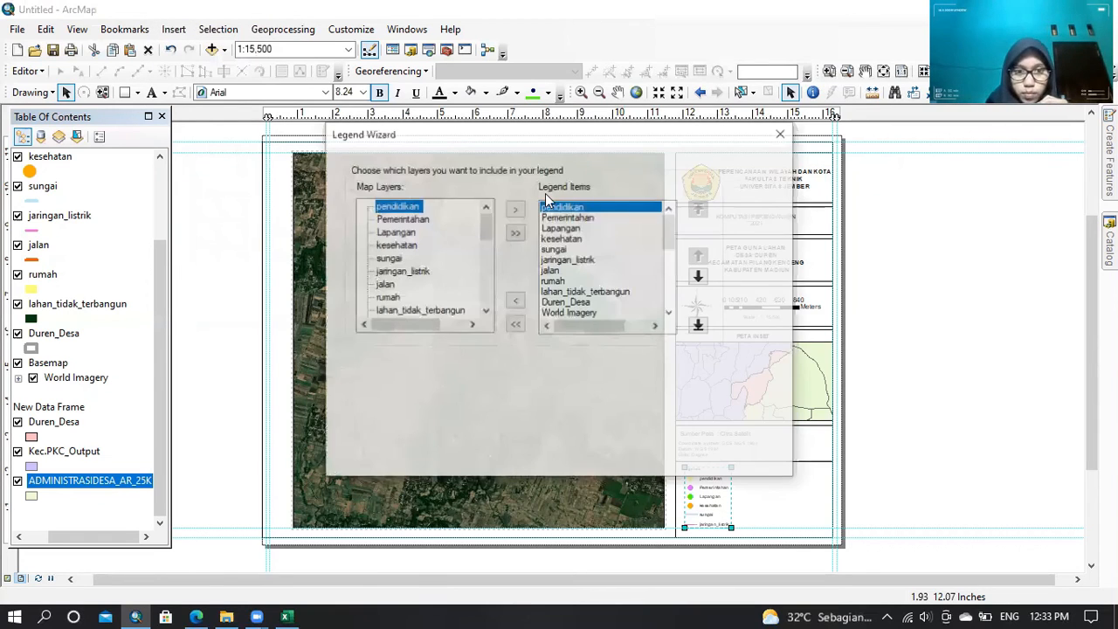
pyautogui.click(520, 302)
pyautogui.click(520, 302)
pyautogui.click(520, 301)
pyautogui.click(520, 302)
pyautogui.click(520, 302)
pyautogui.click(520, 301)
pyautogui.click(520, 302)
pyautogui.click(520, 302)
pyautogui.click(520, 302)
# - Add jalan, rumah, lahan_tidak_terbangun and Duren_Desa to the second legend's items
pyautogui.click(384, 284)
pyautogui.click(515, 209)
pyautogui.click(516, 208)
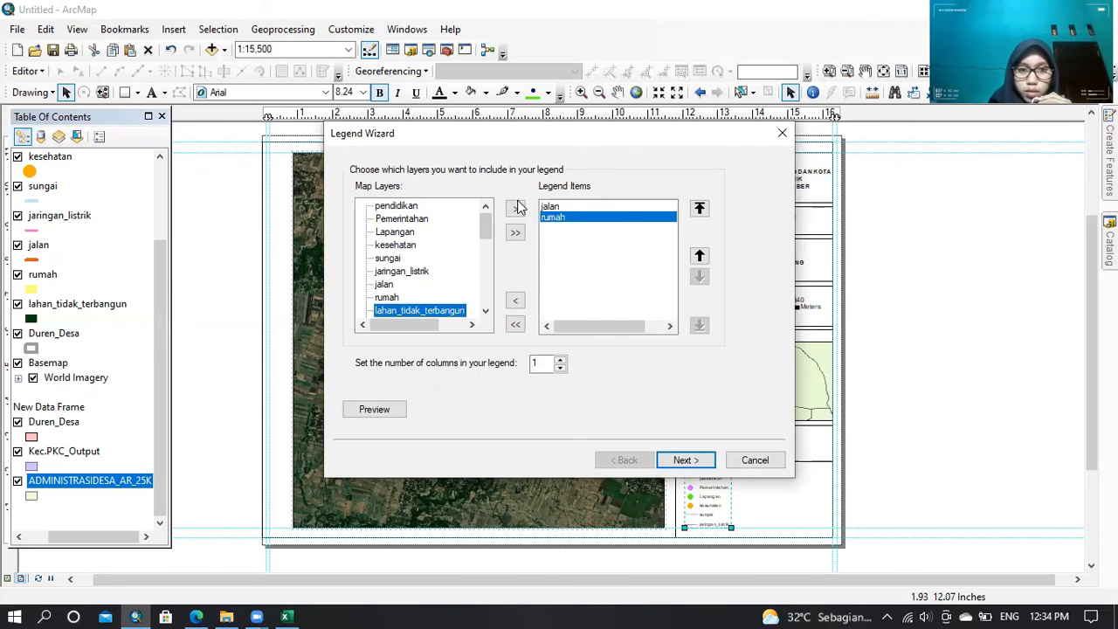
pyautogui.click(518, 208)
pyautogui.moveTo(487, 231); pyautogui.dragTo(487, 243)
pyautogui.click(409, 270)
pyautogui.click(517, 209)
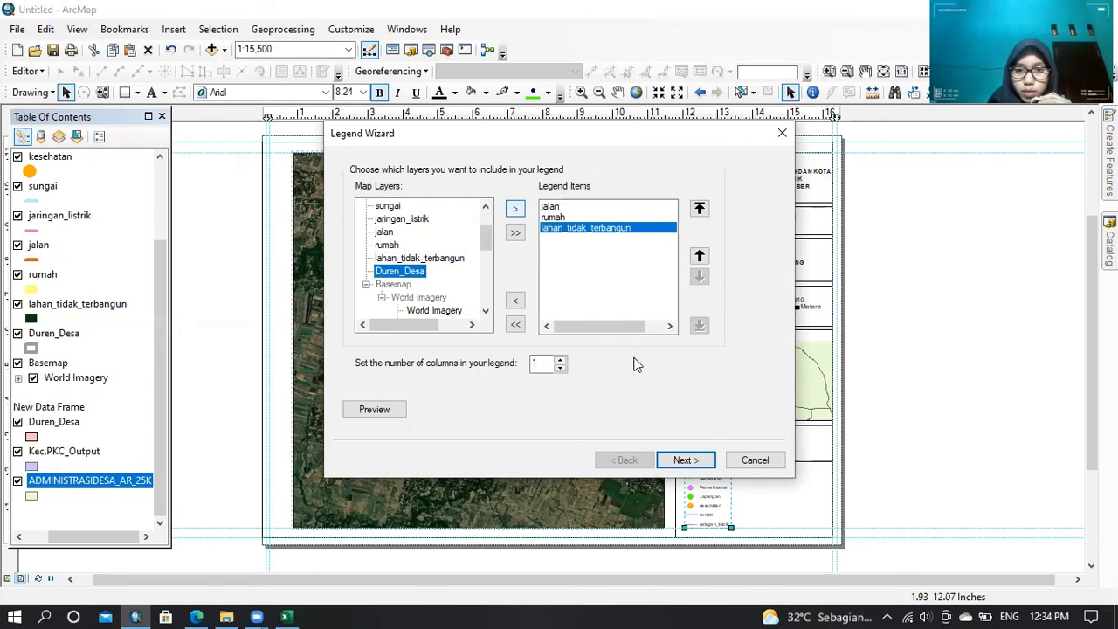
# - Delete the second legend's title text so that it has no heading
pyautogui.click(685, 460)
pyautogui.click(444, 187)
pyautogui.press('BackSpace')
pyautogui.press('BackSpace')
pyautogui.press('BackSpace')
pyautogui.press('BackSpace')
pyautogui.press('BackSpace')
pyautogui.press('BackSpace')
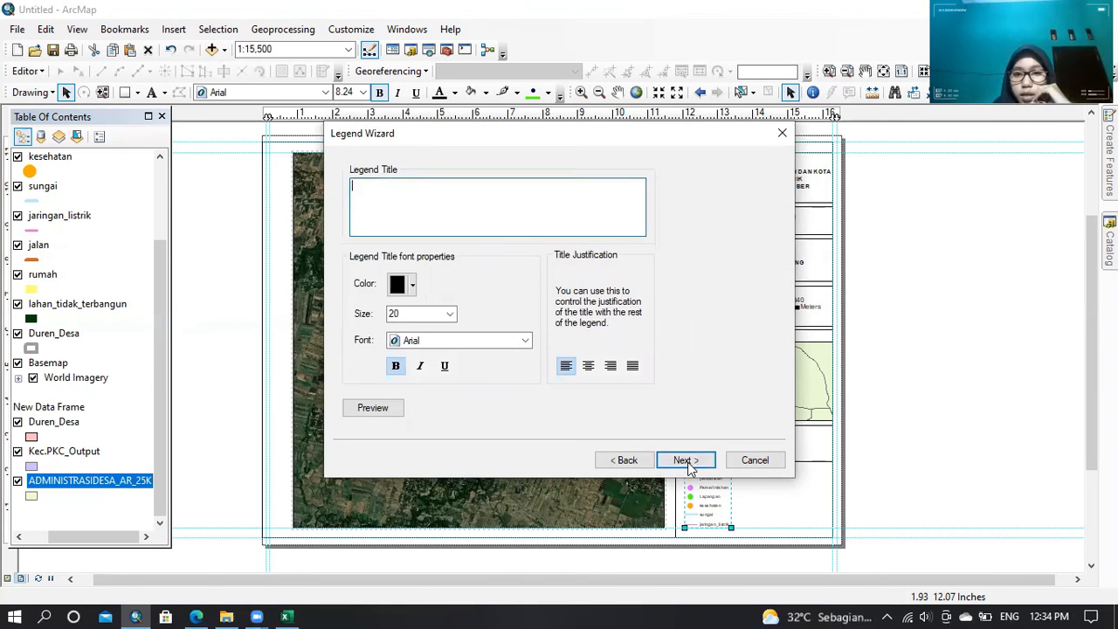
# - Generate the second legend with the remaining defaults and place it, scaled down, beside the first legend
pyautogui.click(680, 460)
pyautogui.click(686, 461)
pyautogui.click(685, 460)
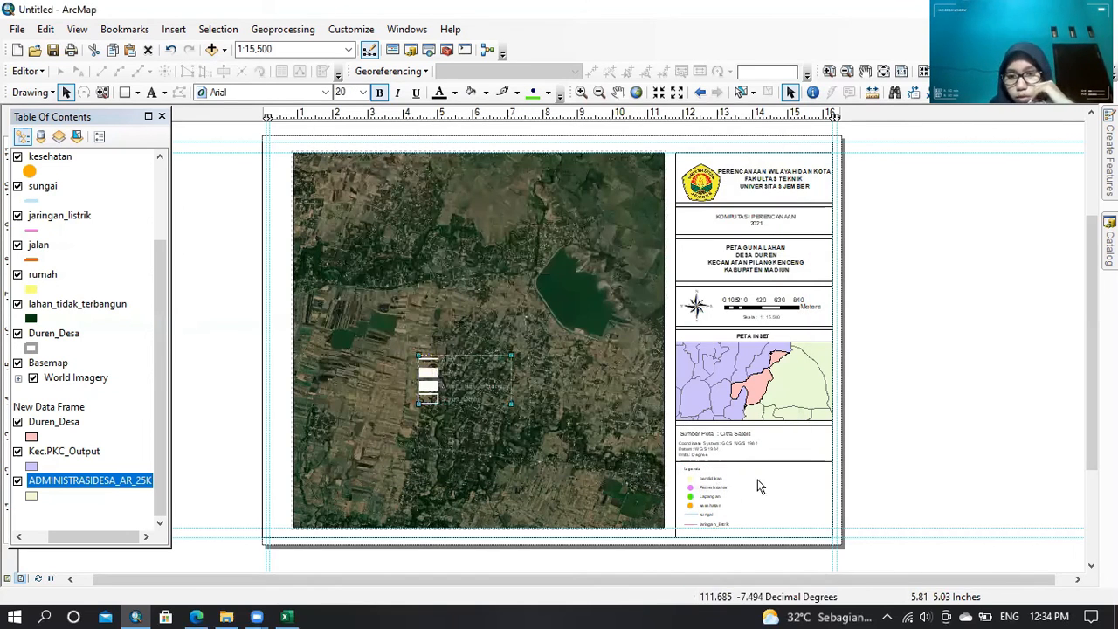
pyautogui.moveTo(833, 520); pyautogui.dragTo(811, 511)
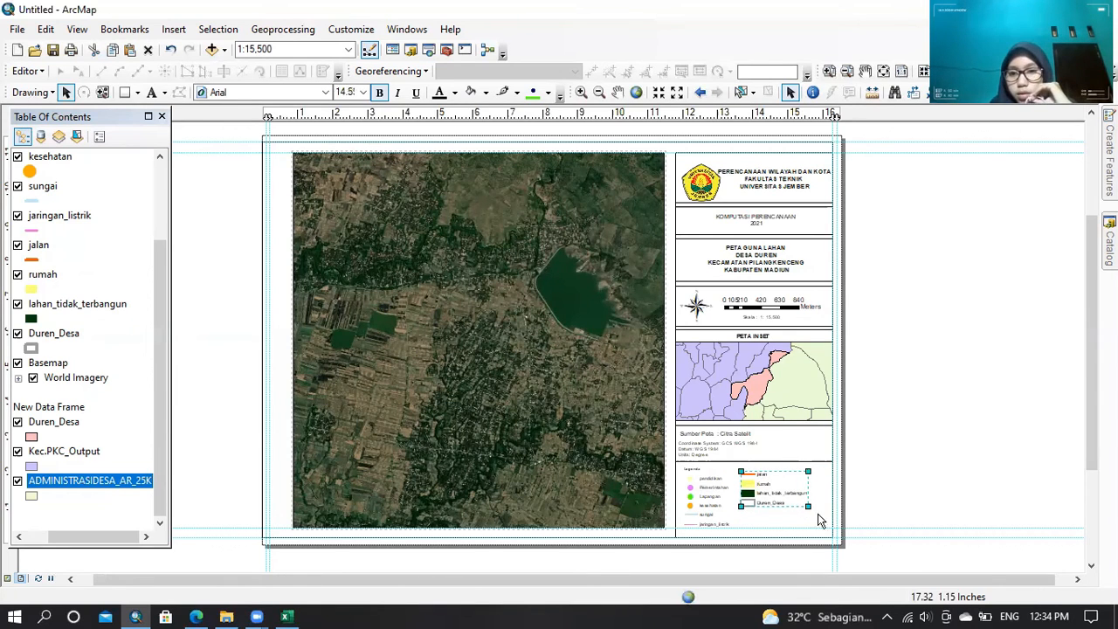
pyautogui.click(841, 529)
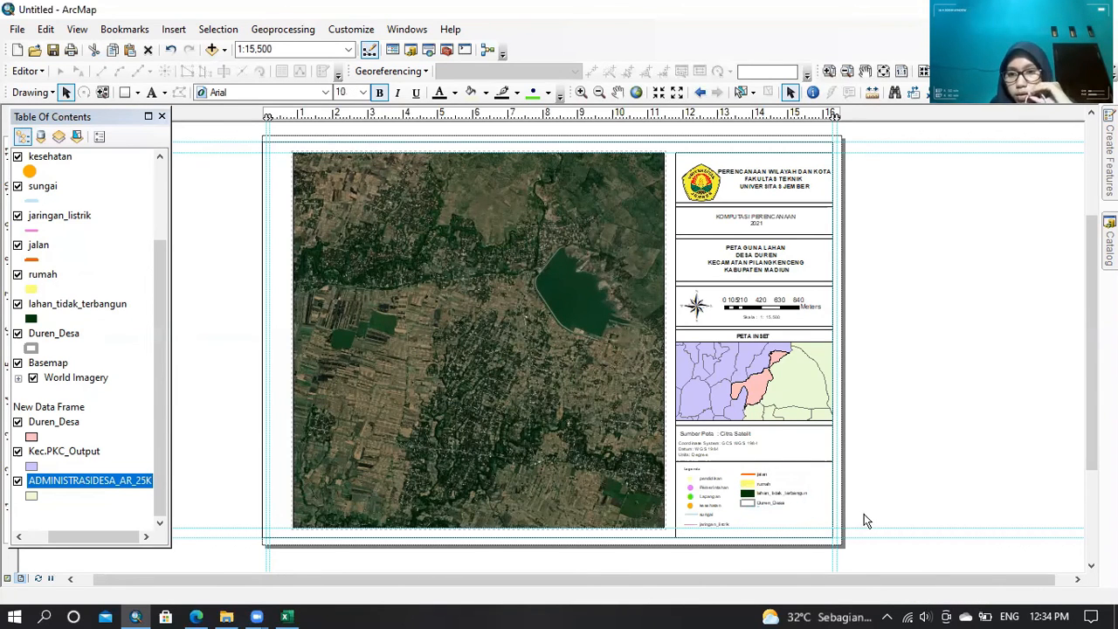
# - Start a legend for the inset map's data frame and remove Duren_Desa from its legend items
pyautogui.click(780, 397)
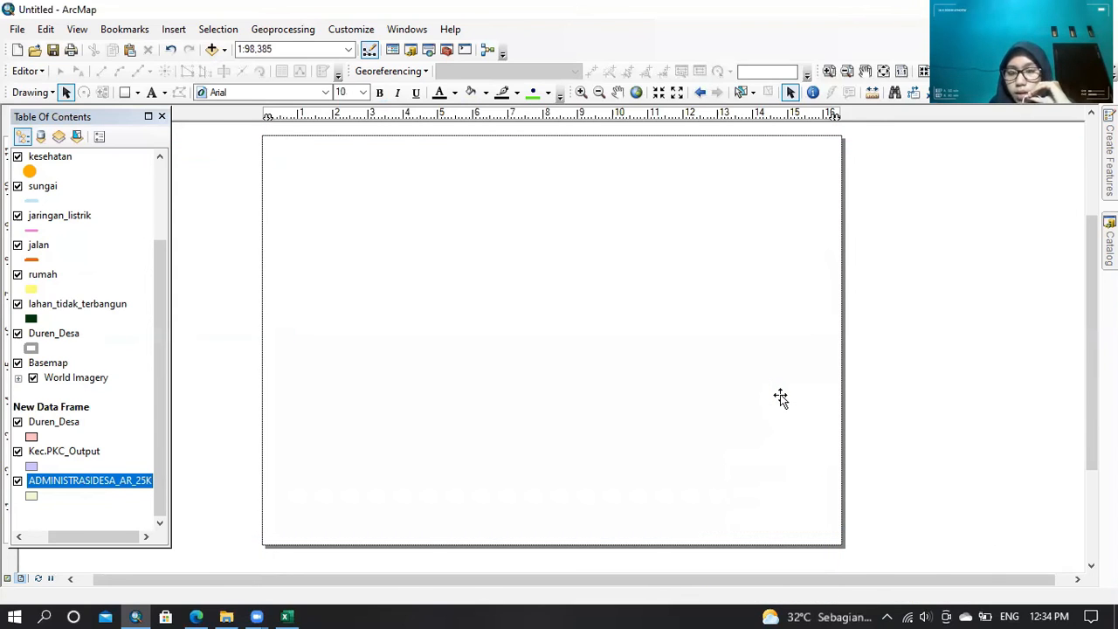
pyautogui.click(174, 32)
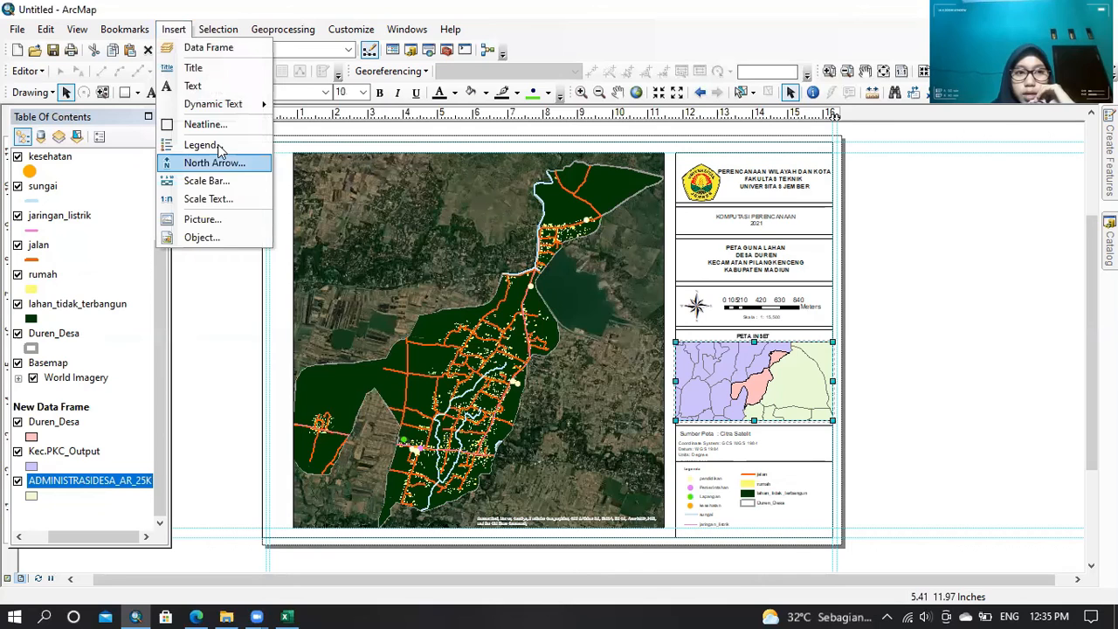
pyautogui.click(412, 231)
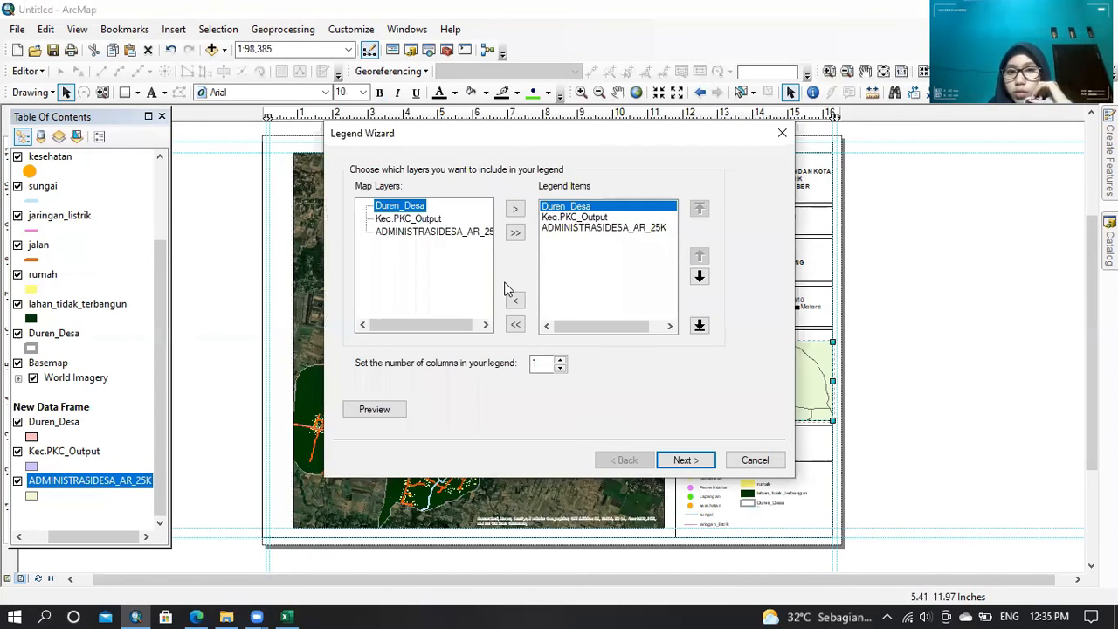
pyautogui.click(514, 302)
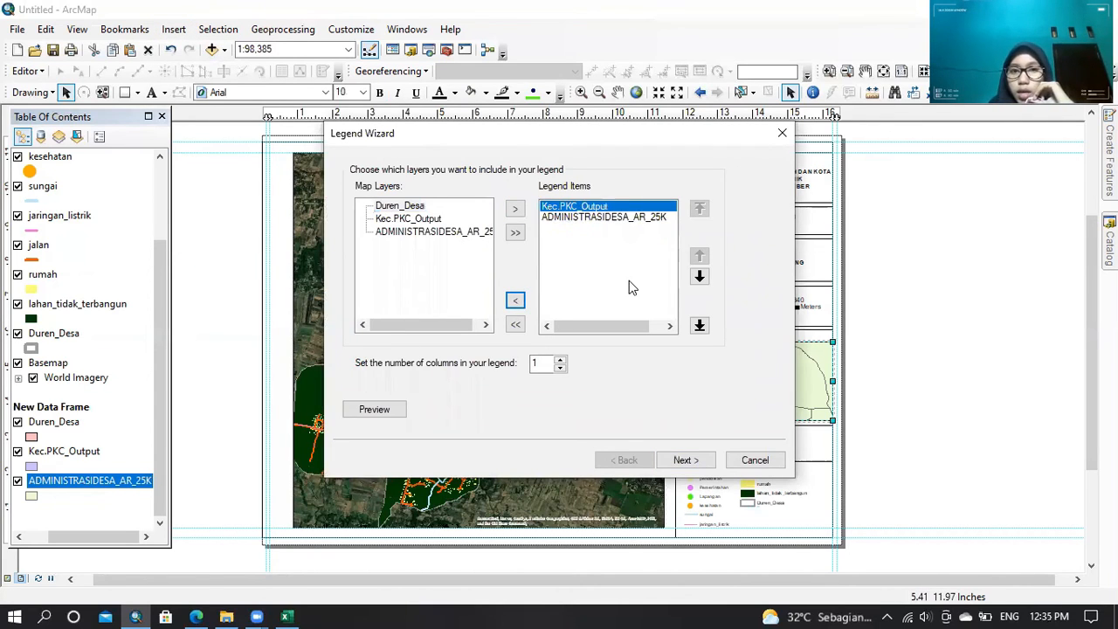
pyautogui.click(691, 467)
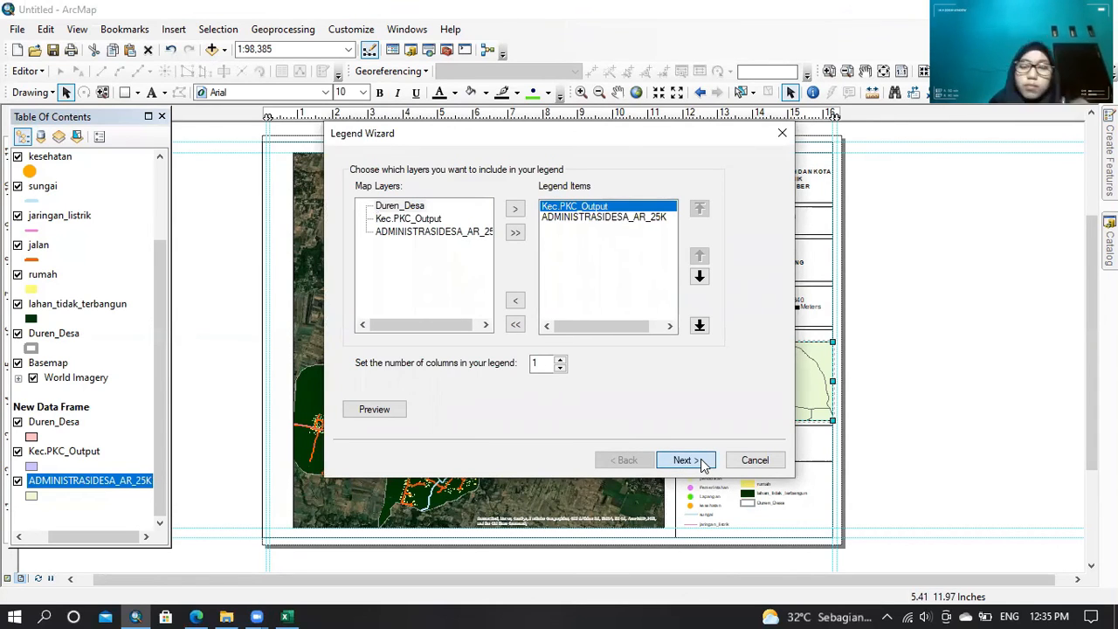
# - Delete the inset legend's title text so that it has no heading
pyautogui.click(704, 466)
pyautogui.click(457, 184)
pyautogui.press('BackSpace')
pyautogui.press('BackSpace')
pyautogui.press('BackSpace')
pyautogui.press('BackSpace')
pyautogui.press('BackSpace')
pyautogui.press('BackSpace')
# - Generate the inset legend with the remaining defaults and place it, scaled down, below the second legend's Duren_Desa entry
pyautogui.click(692, 468)
pyautogui.click(691, 463)
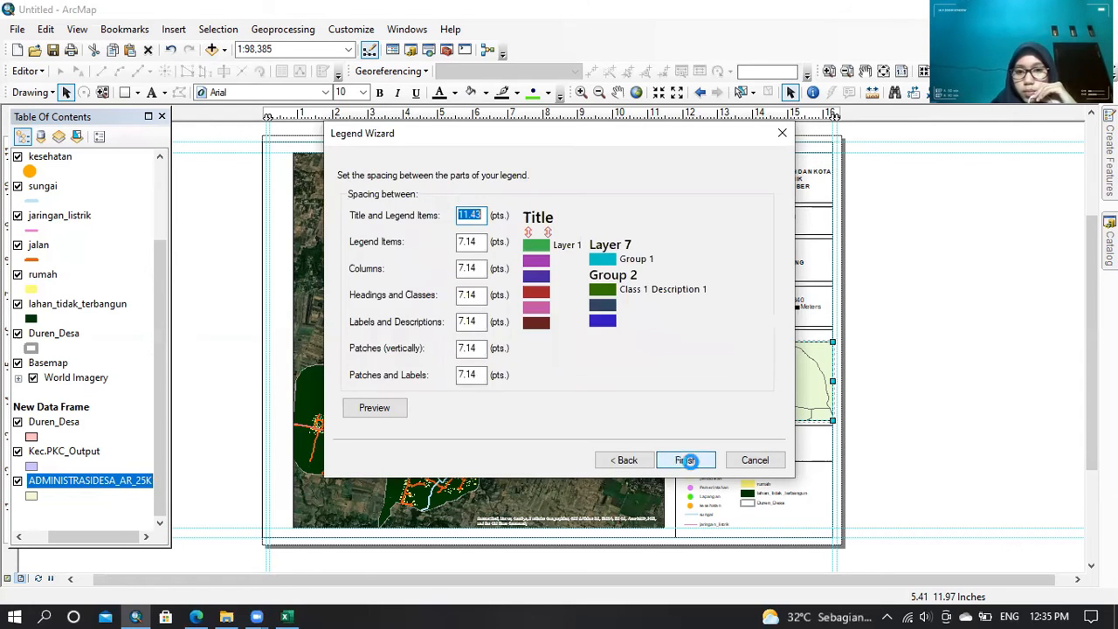
pyautogui.click(687, 461)
pyautogui.click(769, 518)
pyautogui.moveTo(811, 514); pyautogui.dragTo(815, 510)
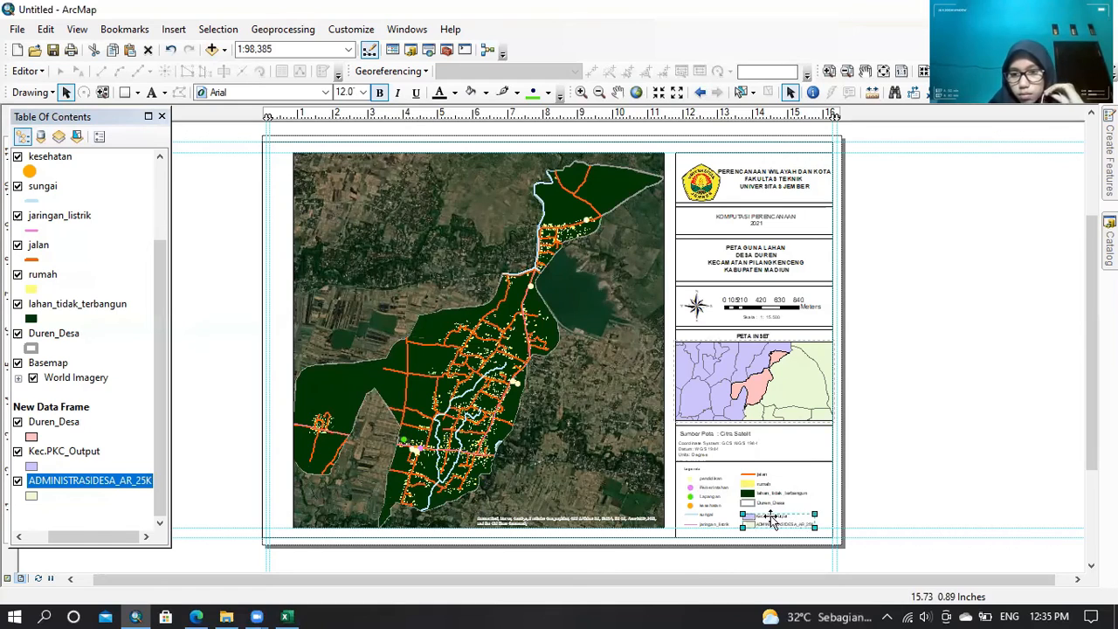
pyautogui.moveTo(743, 514); pyautogui.dragTo(789, 520)
pyautogui.click(732, 506)
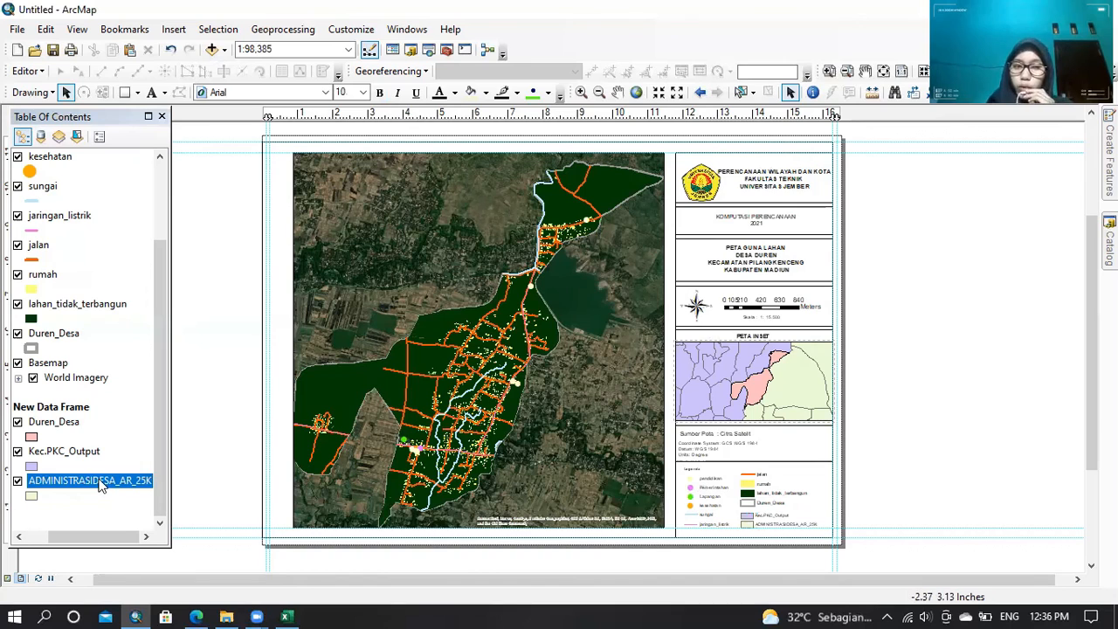
# - Rename the inset layer ADMINISTRASIDESA_AR_25K as Kab. Madiun
pyautogui.click(129, 406)
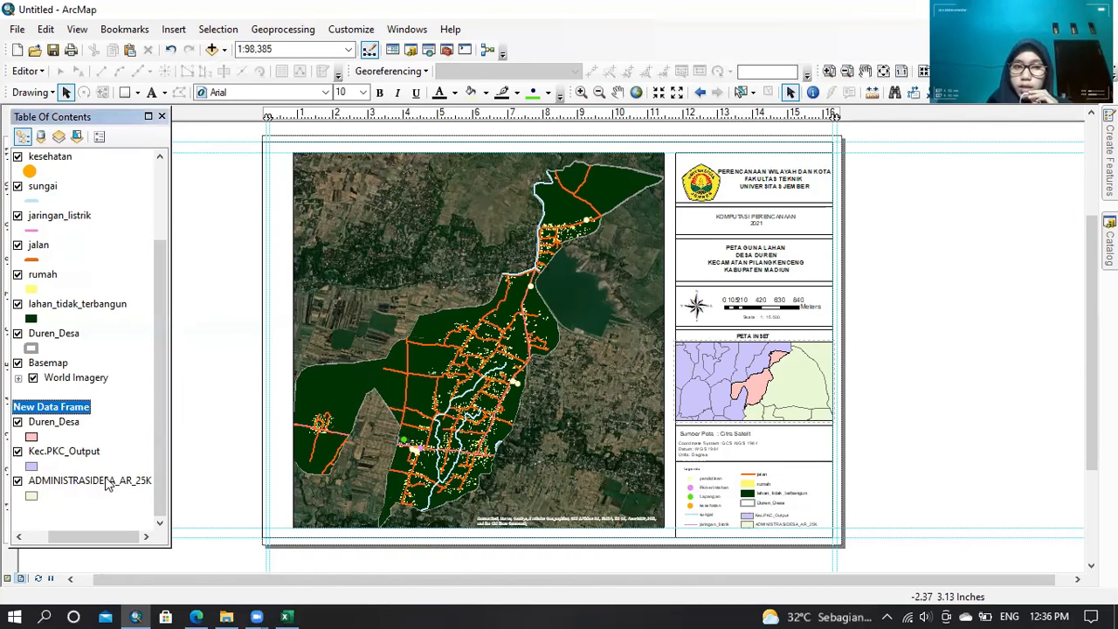
pyautogui.click(107, 483)
pyautogui.click(106, 479)
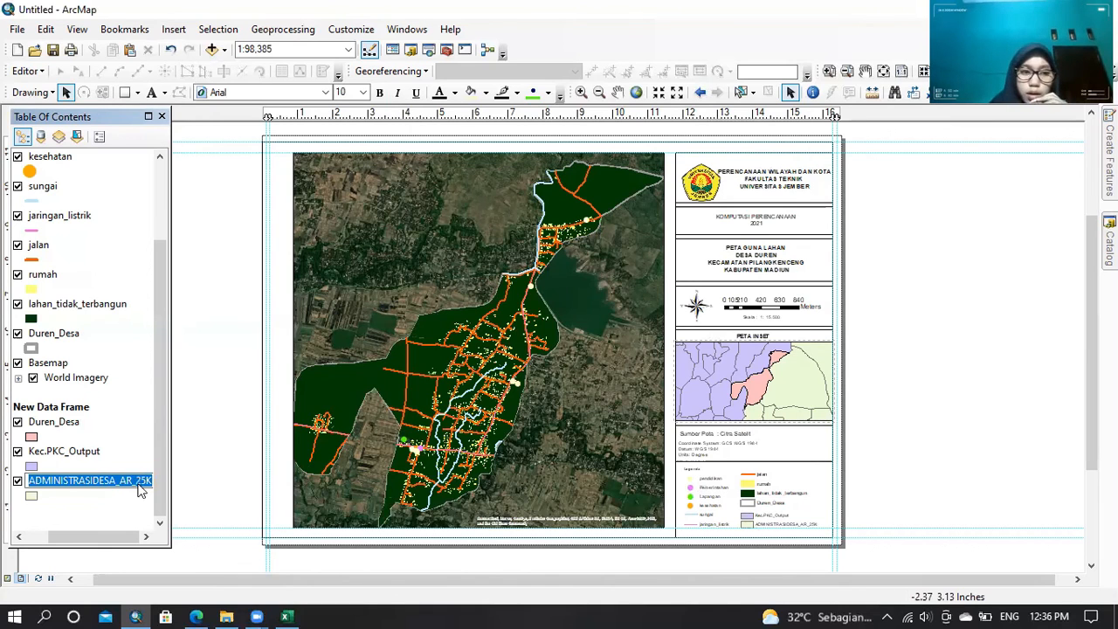
pyautogui.press('BackSpace')
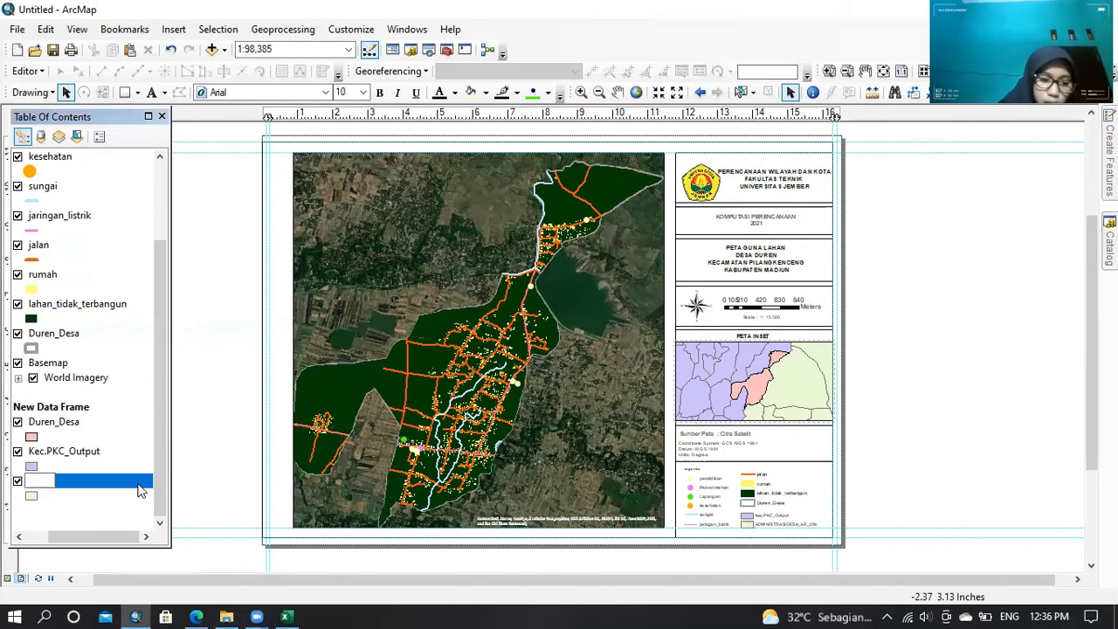
pyautogui.write('Kab')
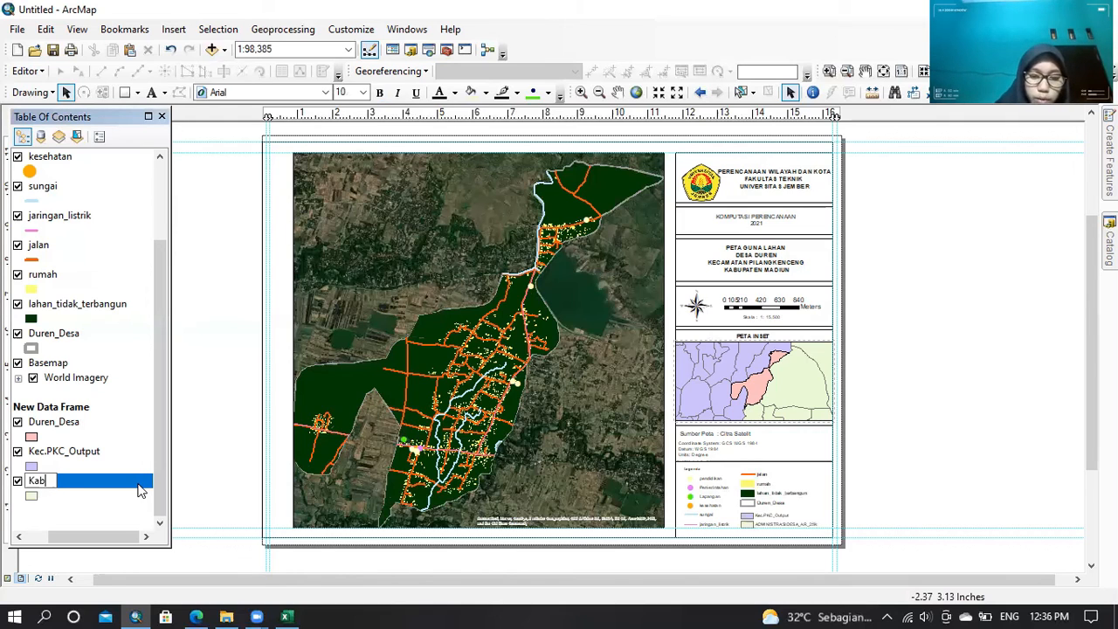
pyautogui.write('. Ma')
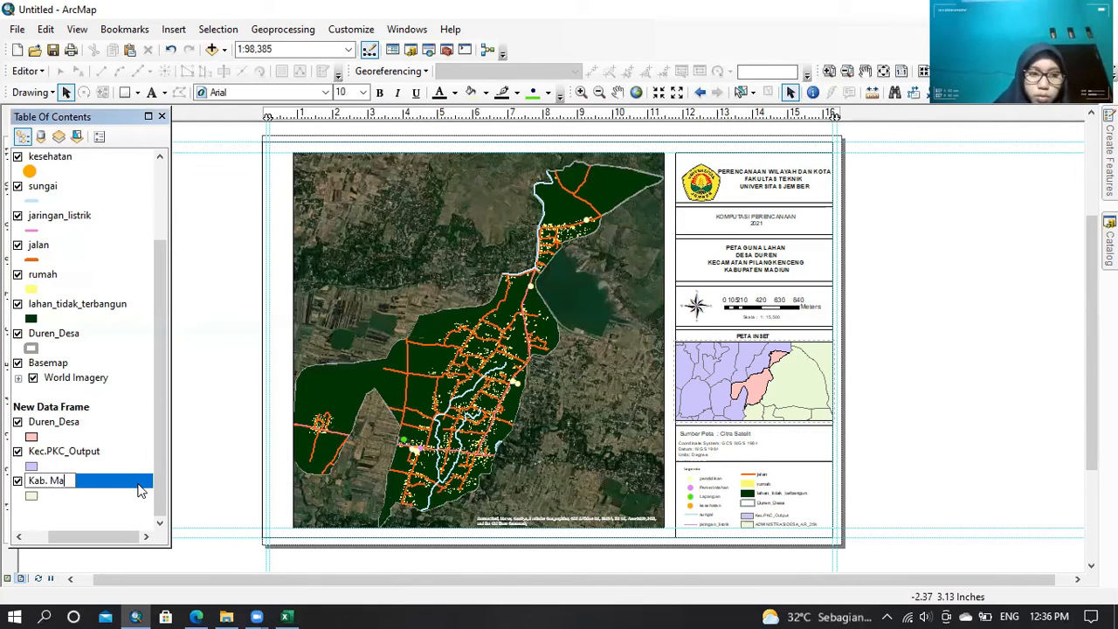
pyautogui.write('diun')
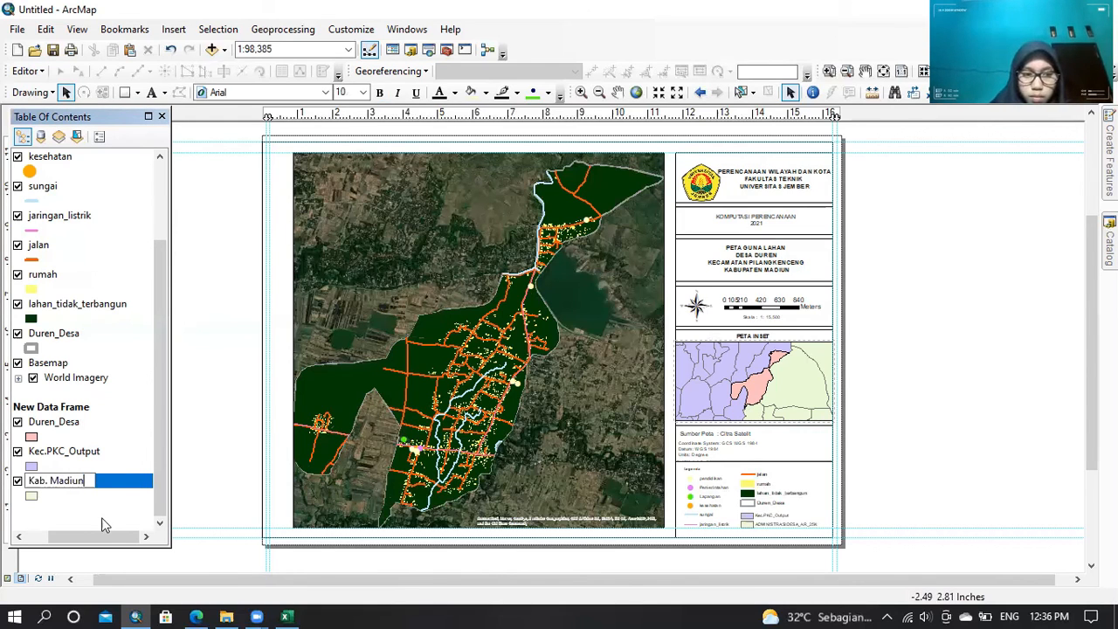
pyautogui.press('Return')
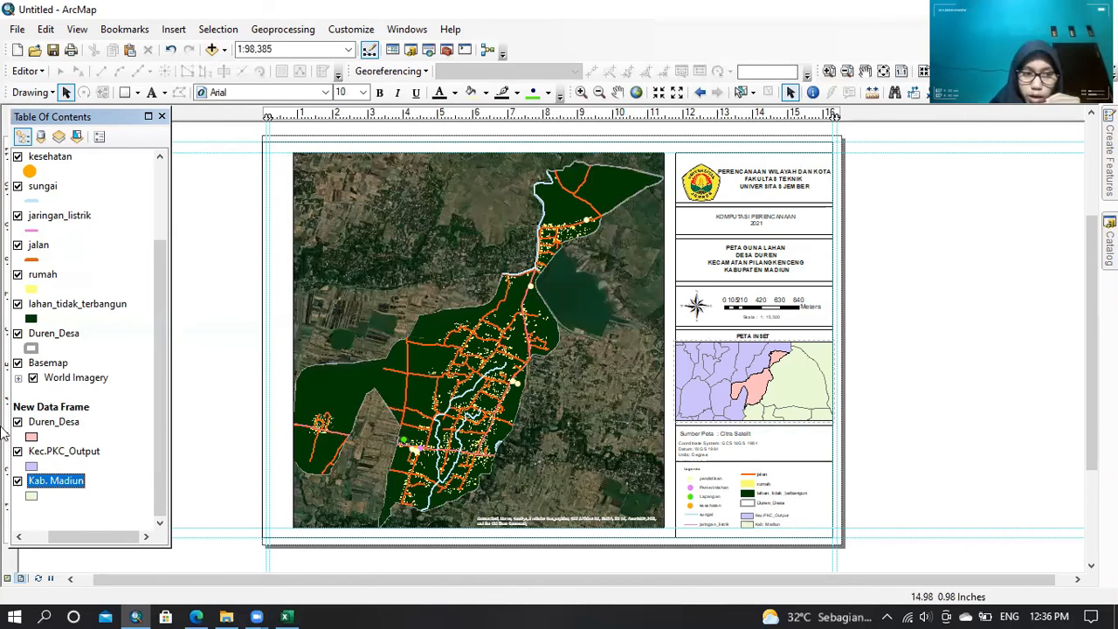
# - Rename the inset layer Kec.PKC_Output as Kec. Pilangkenceng
pyautogui.keyDown('ctrl'); pyautogui.click(79, 452); pyautogui.keyUp('ctrl')
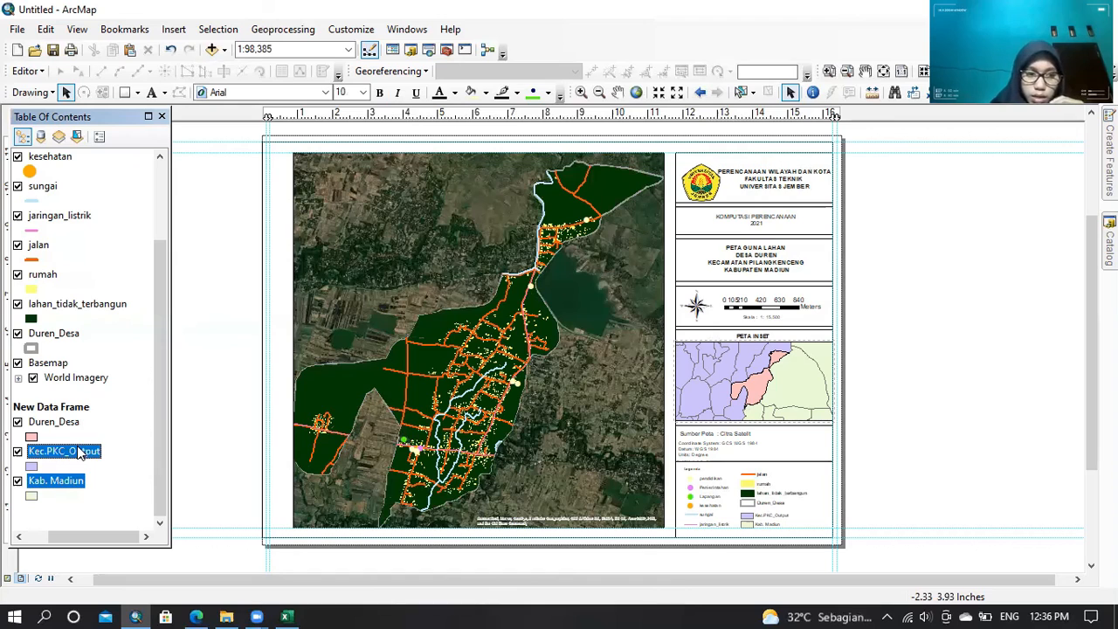
pyautogui.click(79, 452)
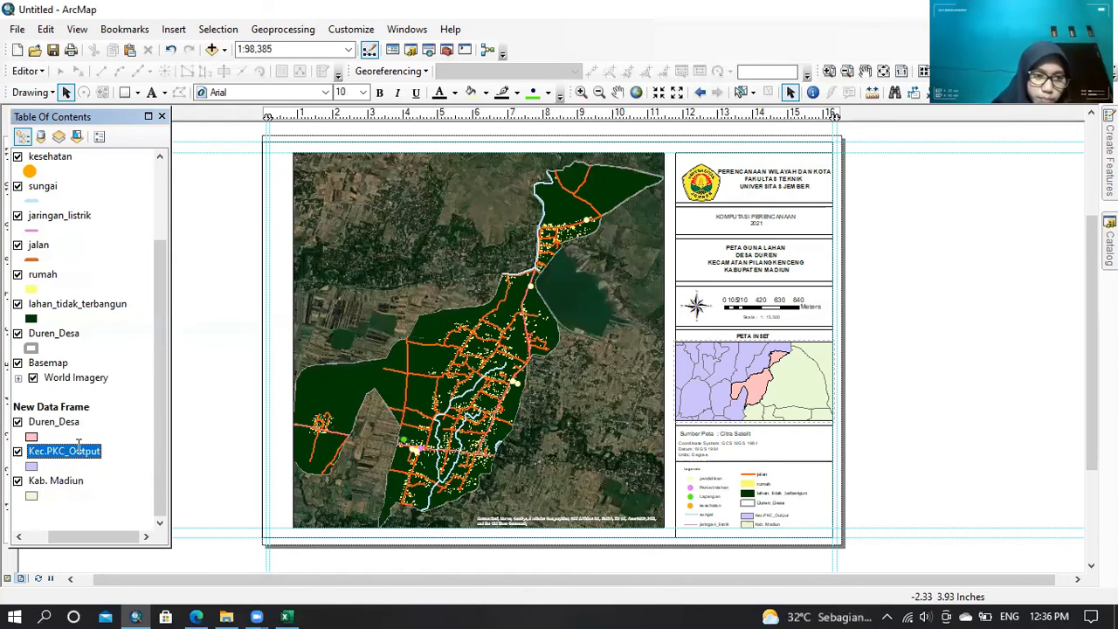
pyautogui.click(78, 450)
pyautogui.press('BackSpace')
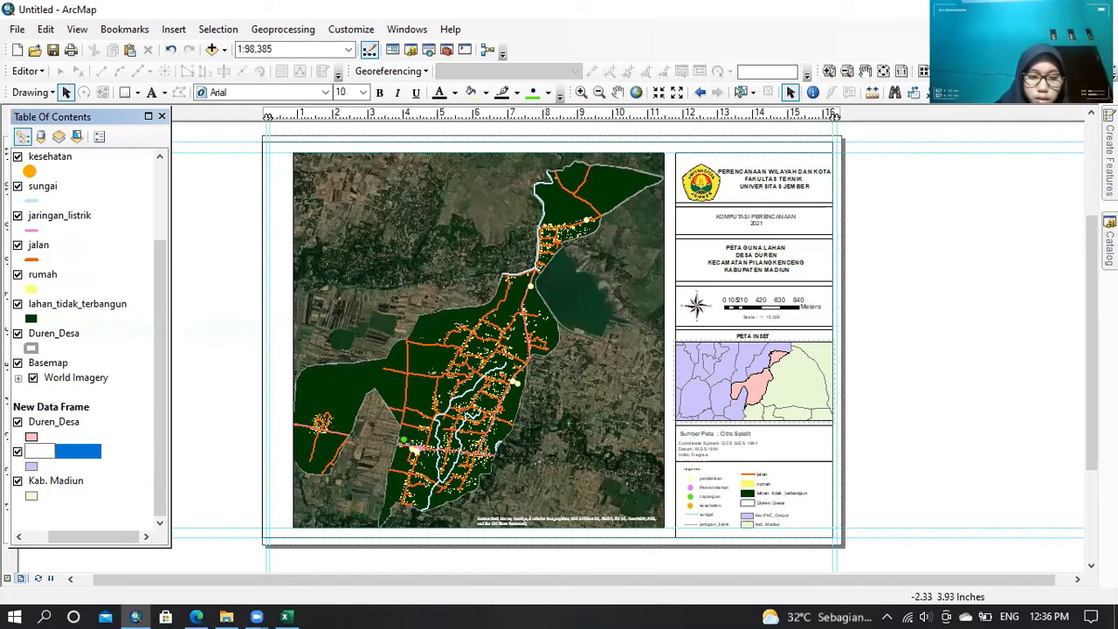
pyautogui.write('Kec. Pi')
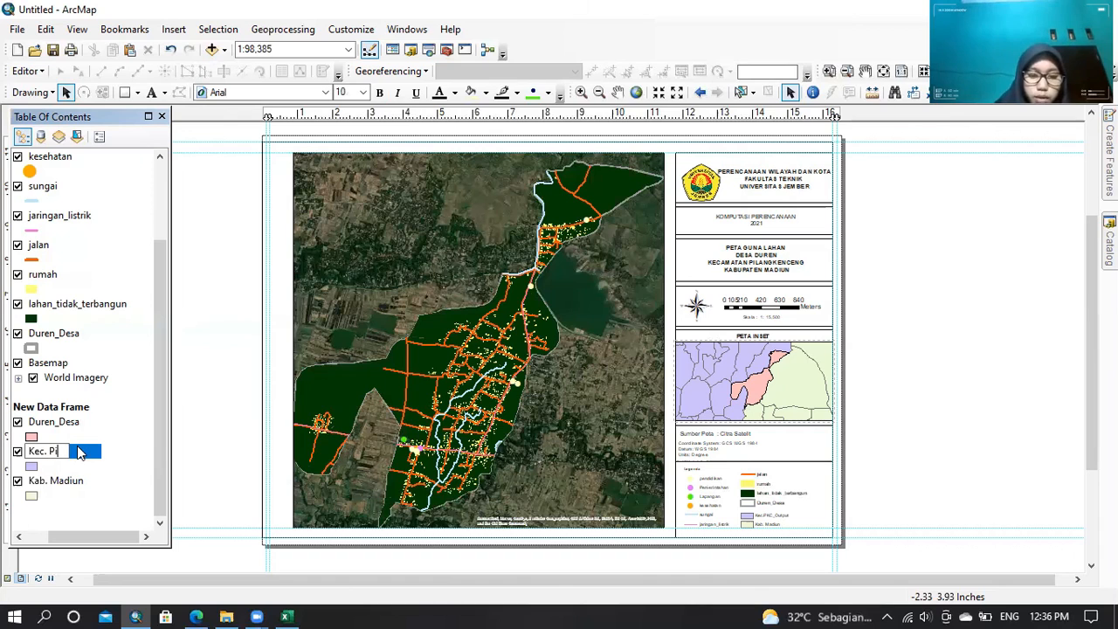
pyautogui.write('langkenceng')
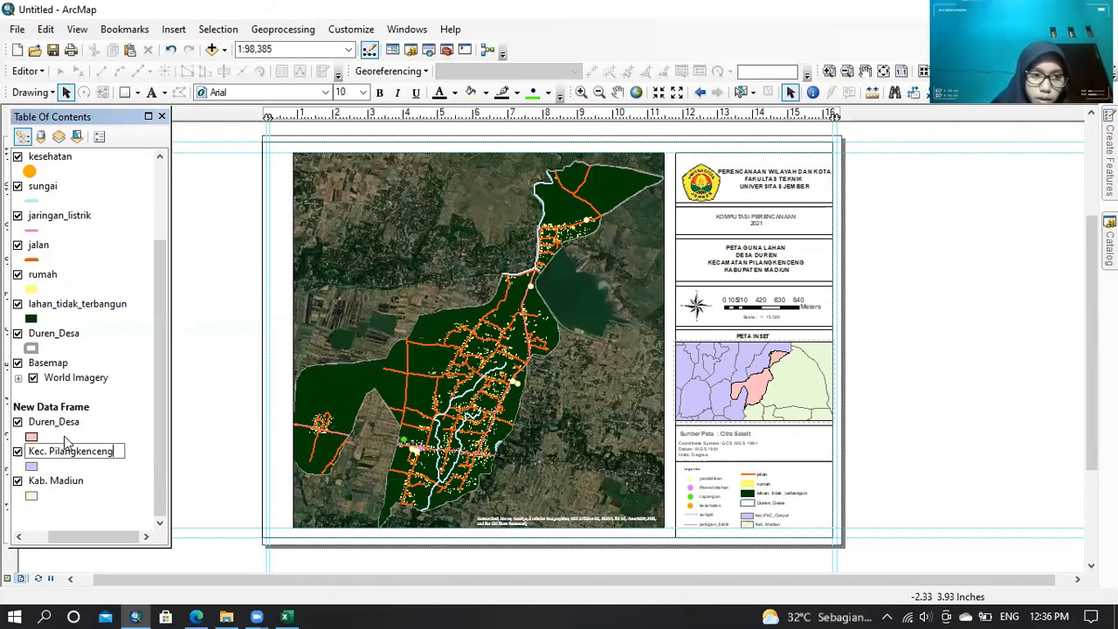
pyautogui.press('Return')
# - Rename the Duren_Desa layer in New Data Frame as Desa Duren
pyautogui.click(62, 425)
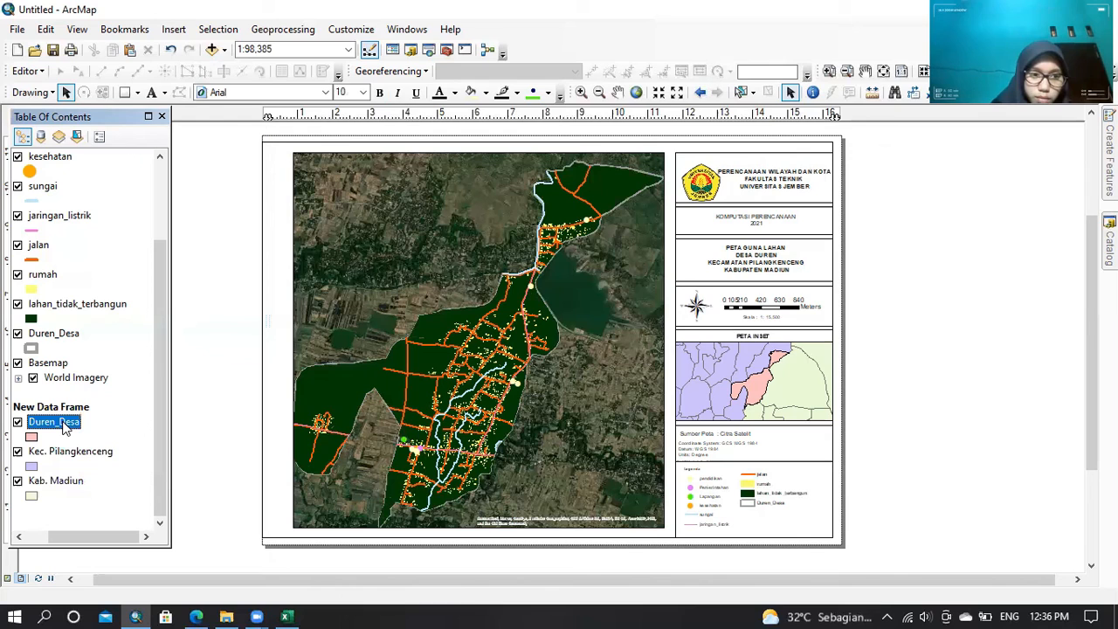
pyautogui.click(63, 424)
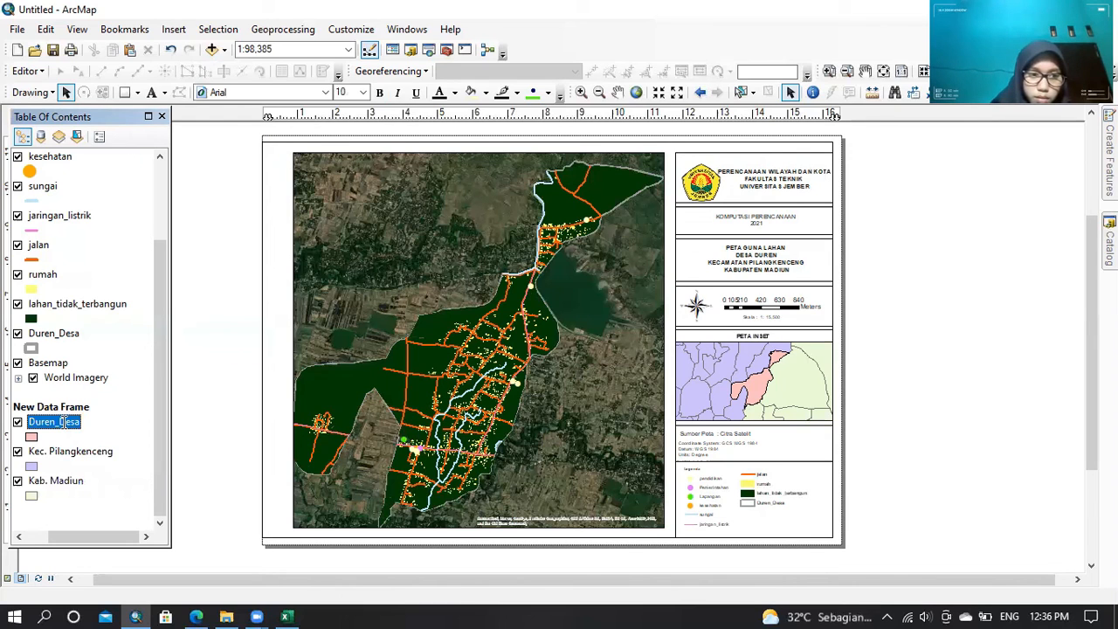
pyautogui.click(83, 423)
pyautogui.press('BackSpace')
pyautogui.press('BackSpace')
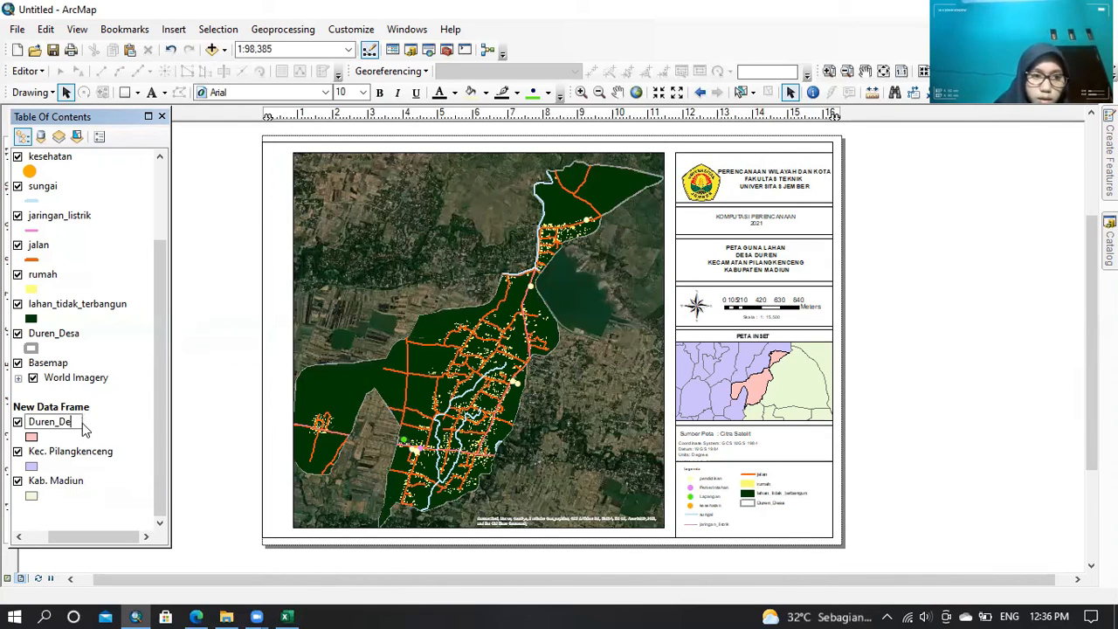
pyautogui.press('BackSpace')
pyautogui.press('BackSpace')
pyautogui.press('BackSpace')
pyautogui.press('BackSpace')
pyautogui.press('BackSpace')
pyautogui.press('BackSpace')
pyautogui.press('BackSpace')
pyautogui.press('BackSpace')
pyautogui.write('De')
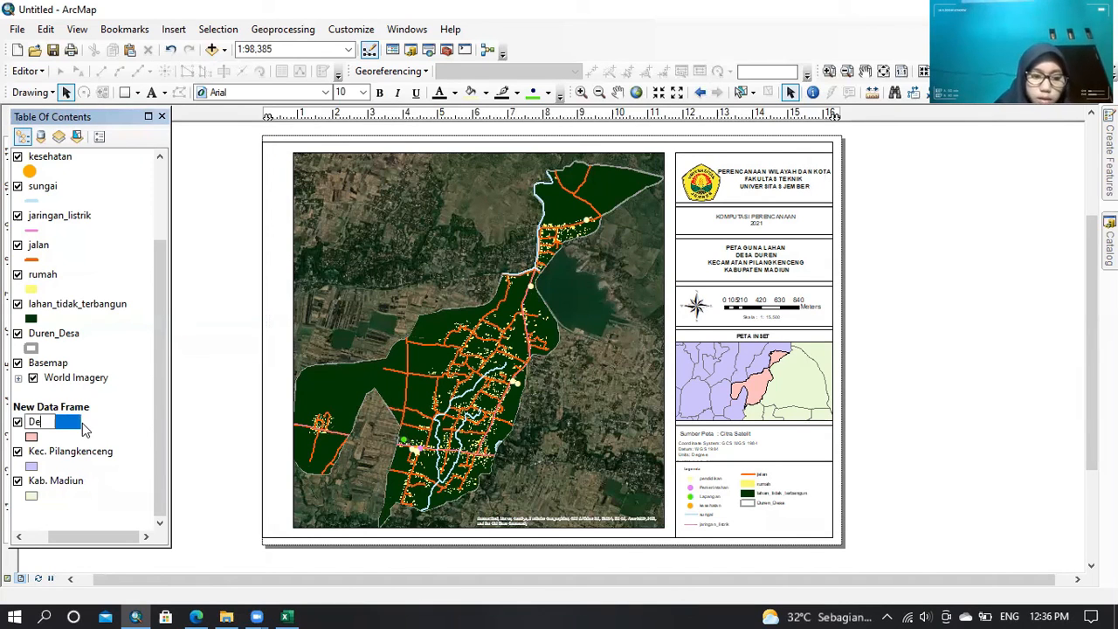
pyautogui.write('sa Duren')
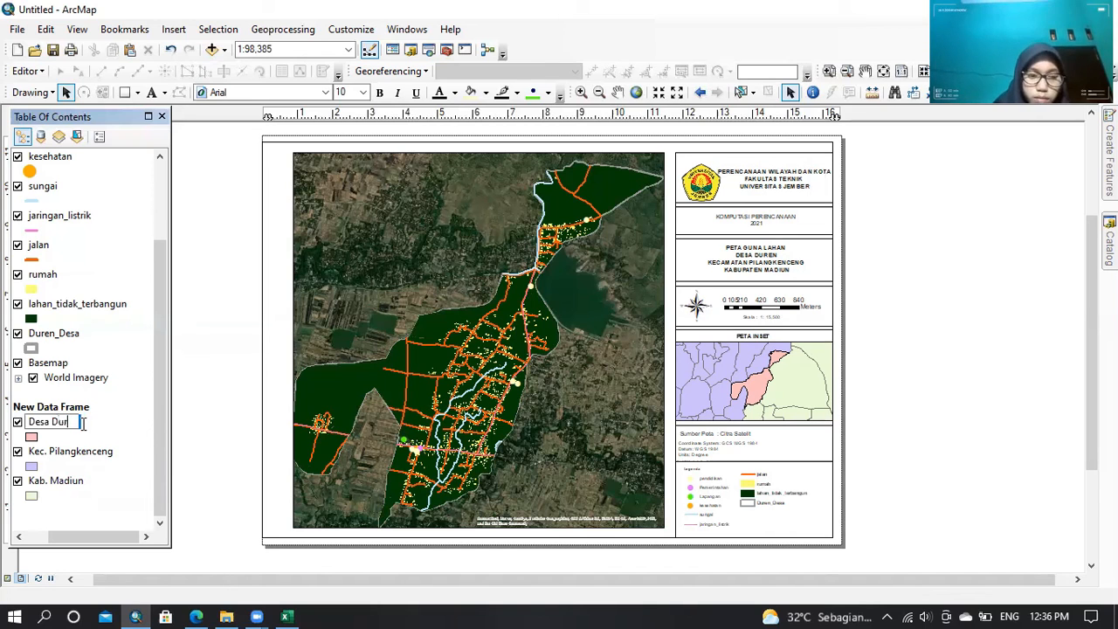
pyautogui.press('Return')
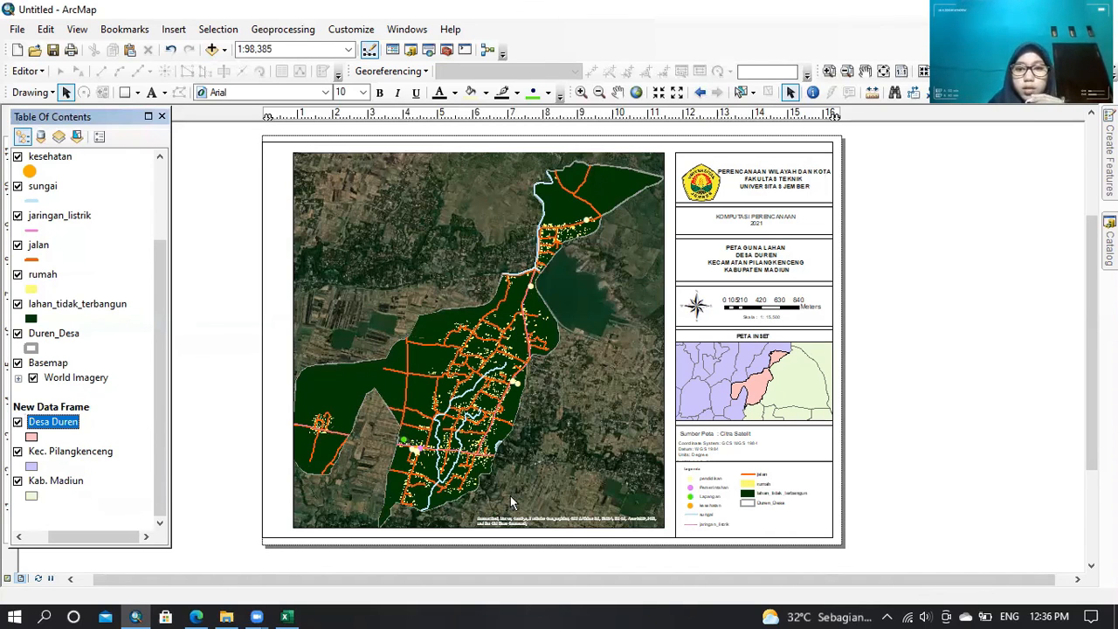
# - Widen the main map frame slightly by moving its left edge outward toward the page border
pyautogui.click(814, 533)
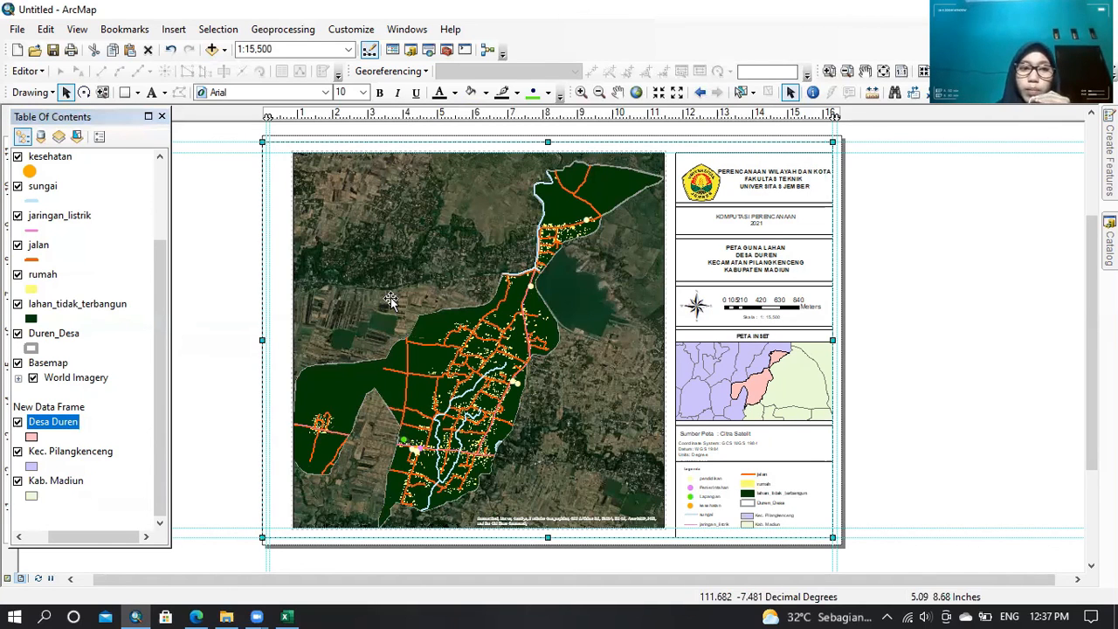
pyautogui.click(306, 325)
pyautogui.moveTo(305, 325); pyautogui.dragTo(293, 351)
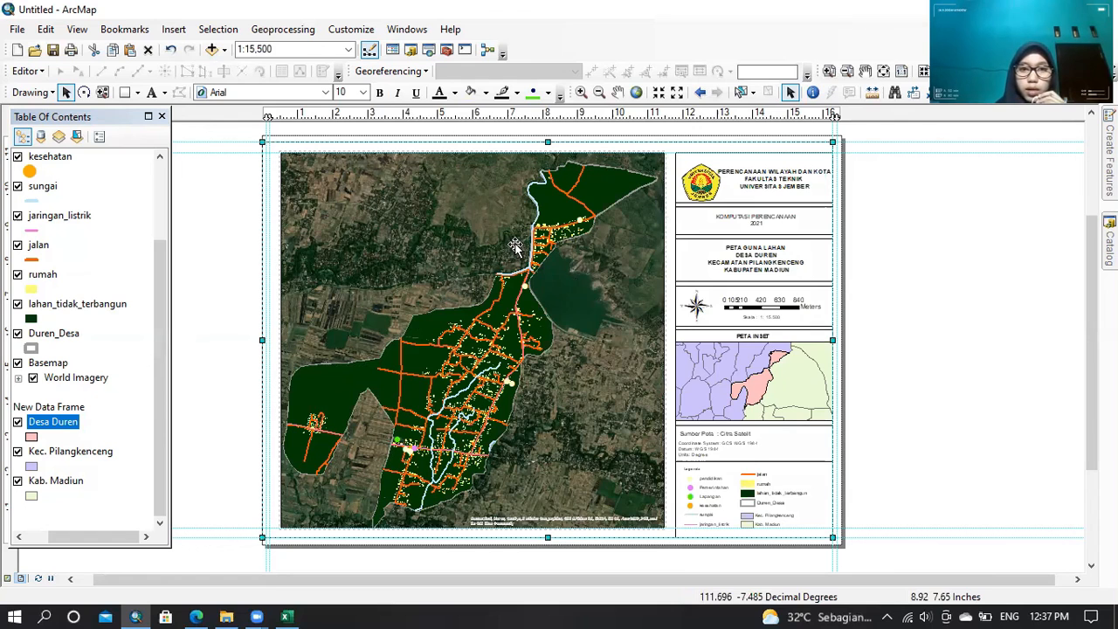
# - Start a new measured grid for the main map frame and set its appearance to tick marks and labels
pyautogui.rightClick(575, 277)
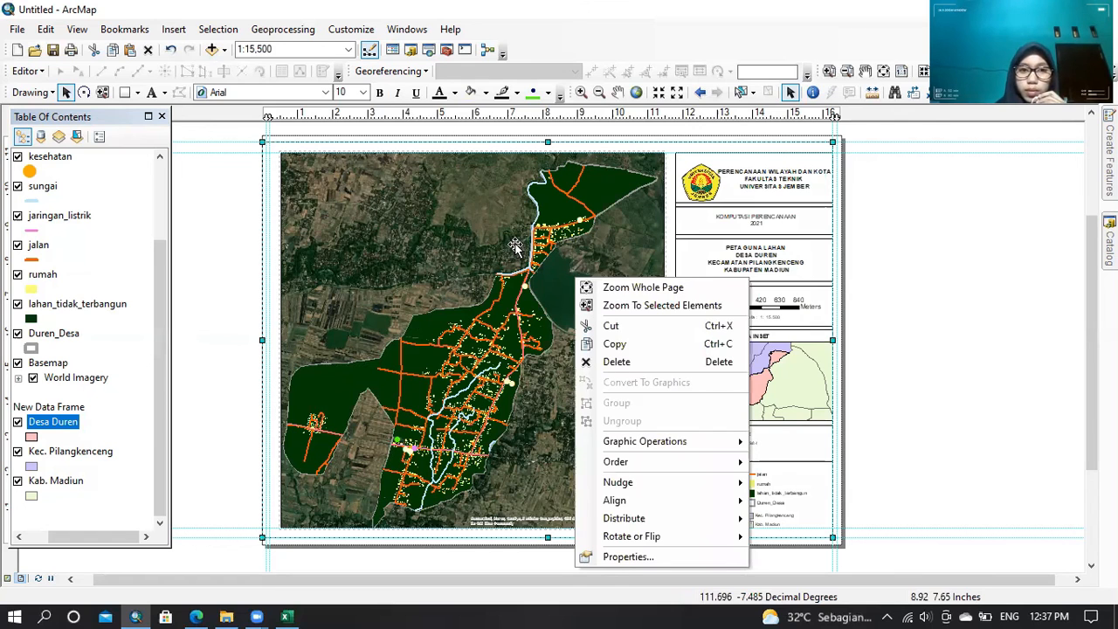
pyautogui.click(419, 222)
pyautogui.rightClick(419, 223)
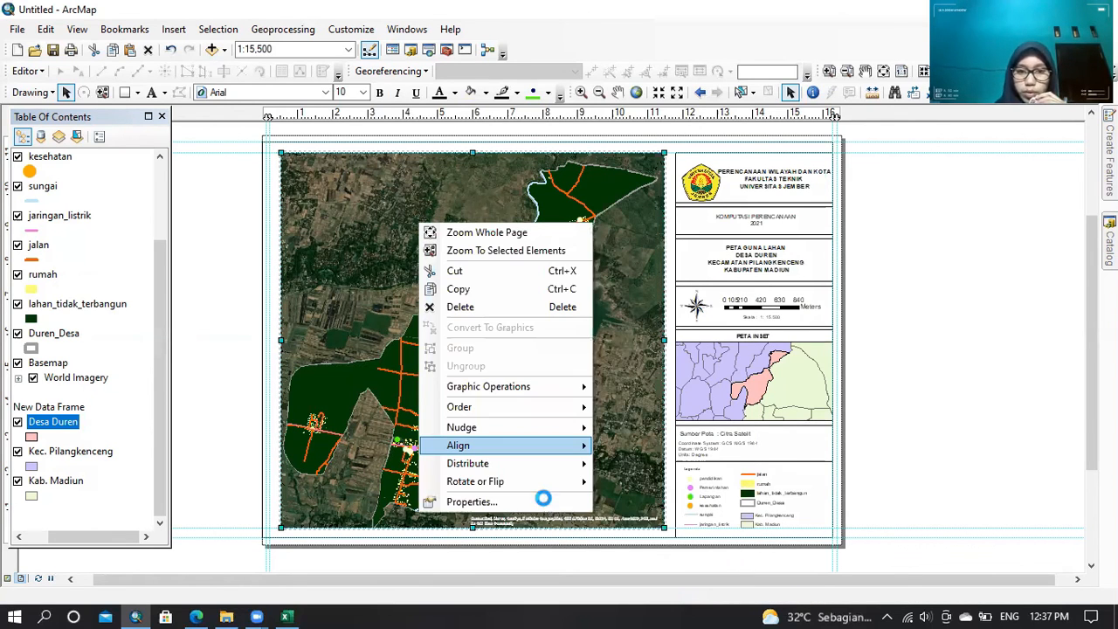
pyautogui.click(472, 502)
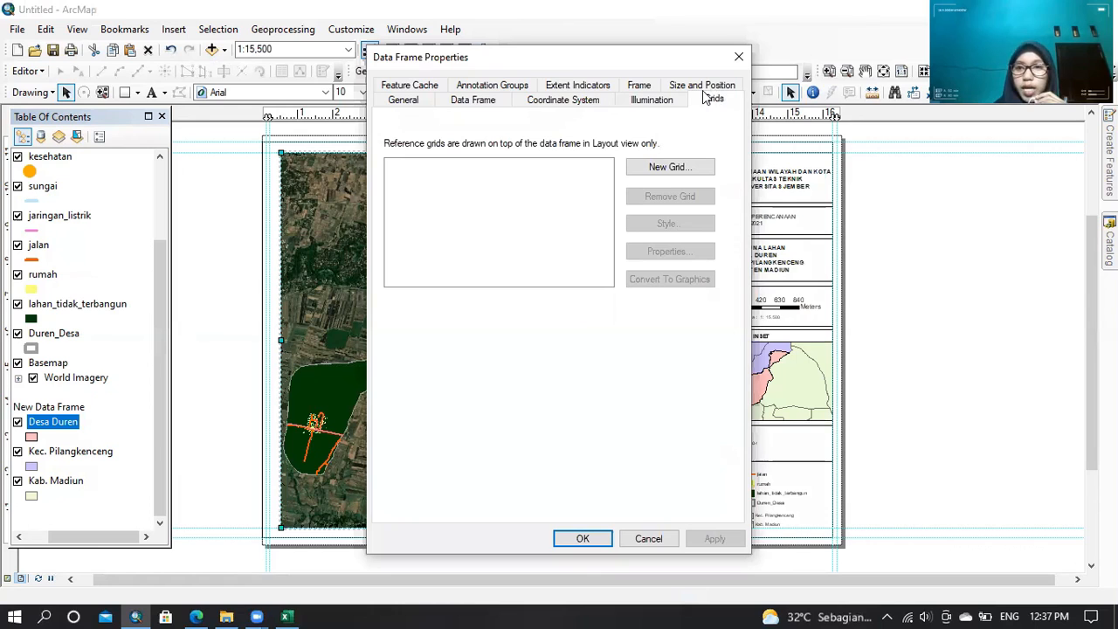
pyautogui.click(648, 175)
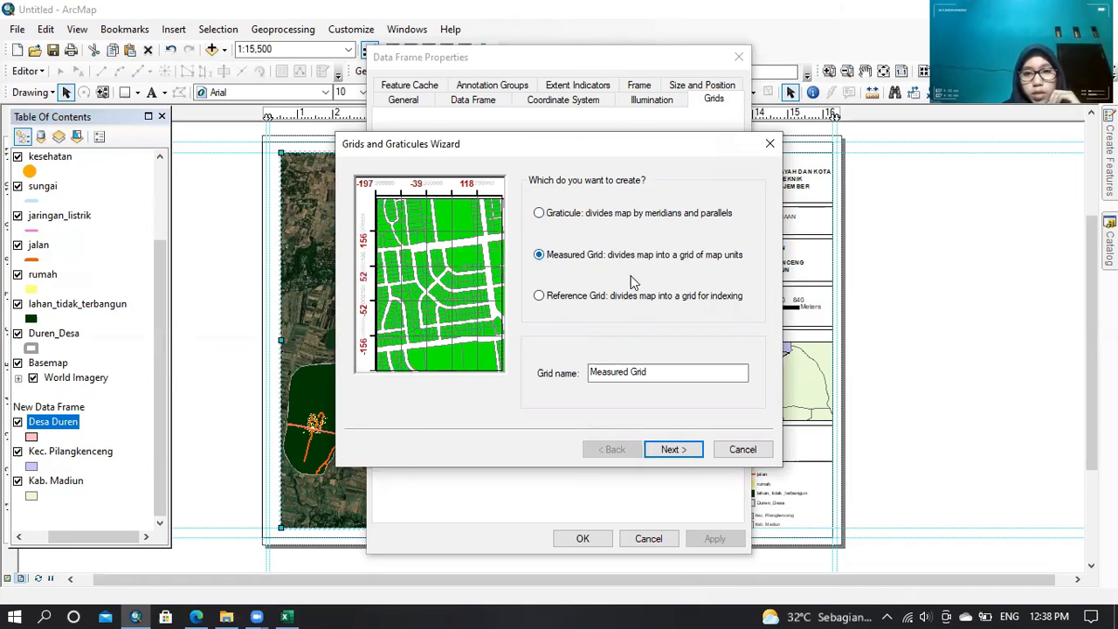
pyautogui.click(671, 450)
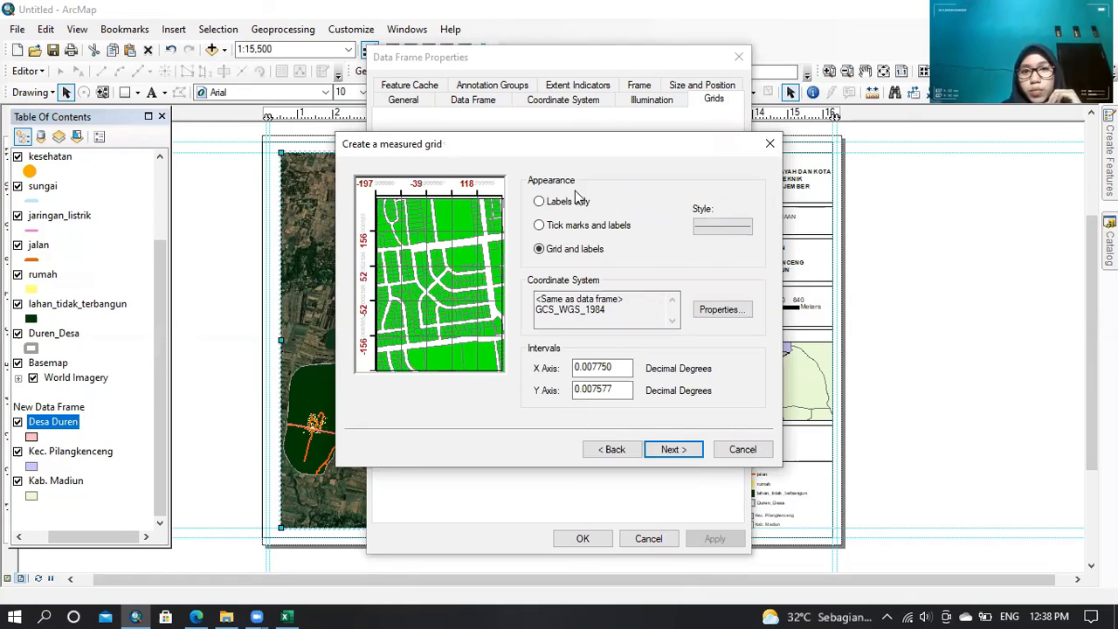
pyautogui.click(567, 210)
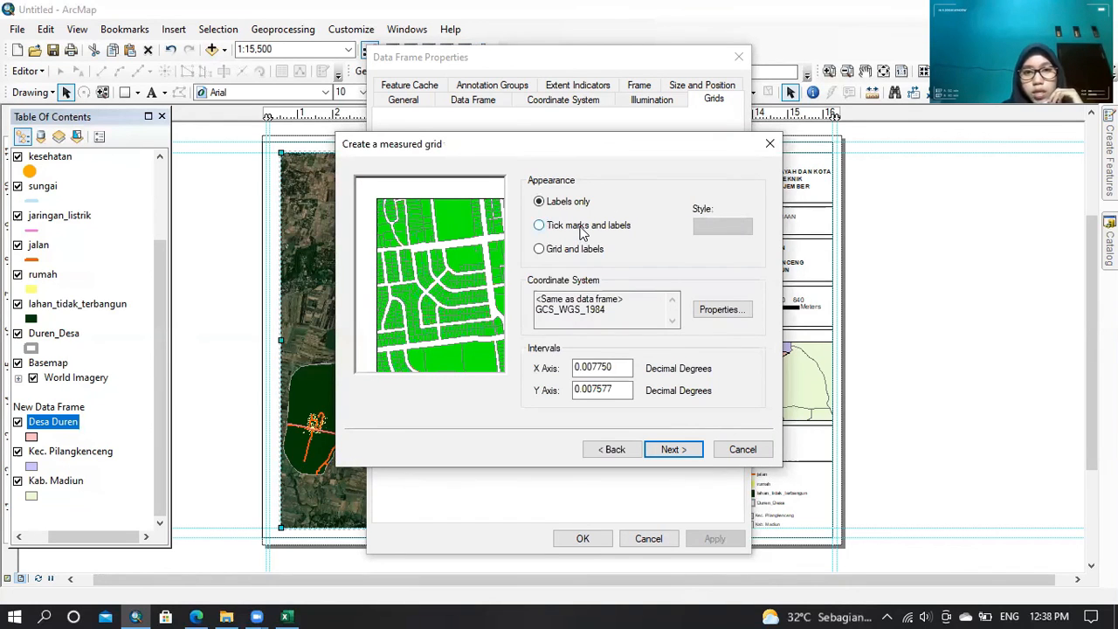
pyautogui.click(539, 224)
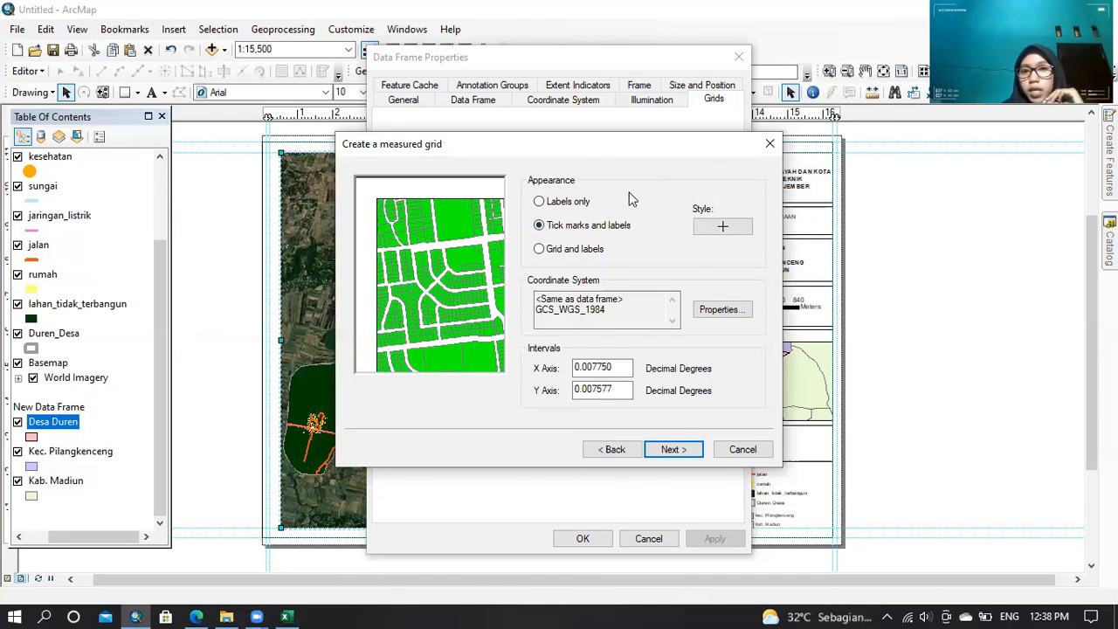
# - Change the measured grid's appearance to grid and labels, finish it with the default axes and border settings, and apply it to the main map frame
pyautogui.click(538, 251)
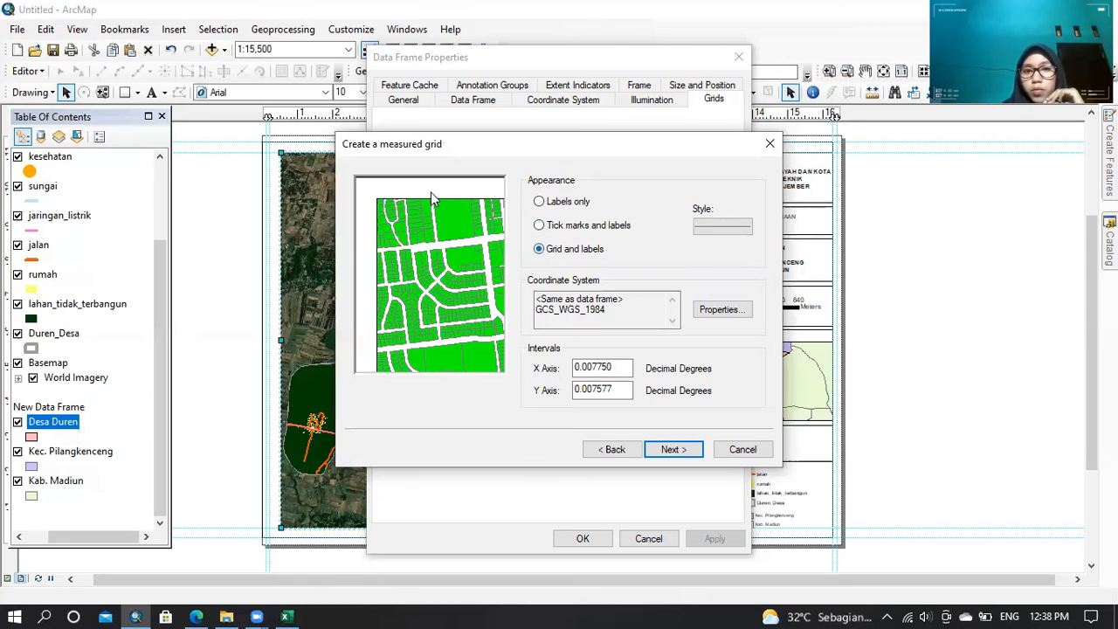
pyautogui.click(687, 450)
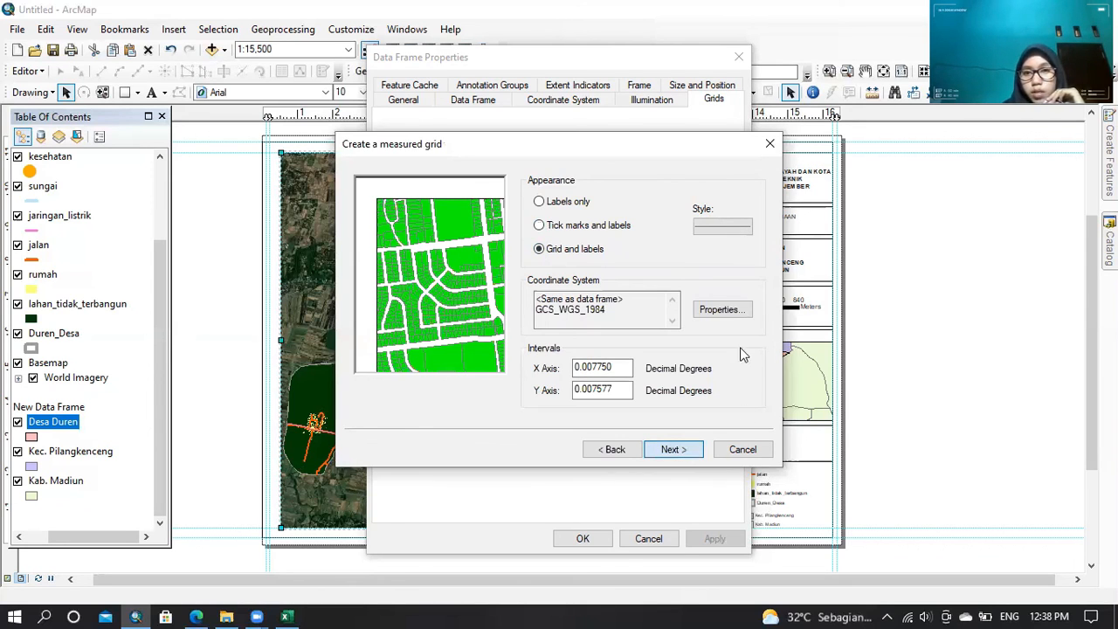
pyautogui.click(685, 262)
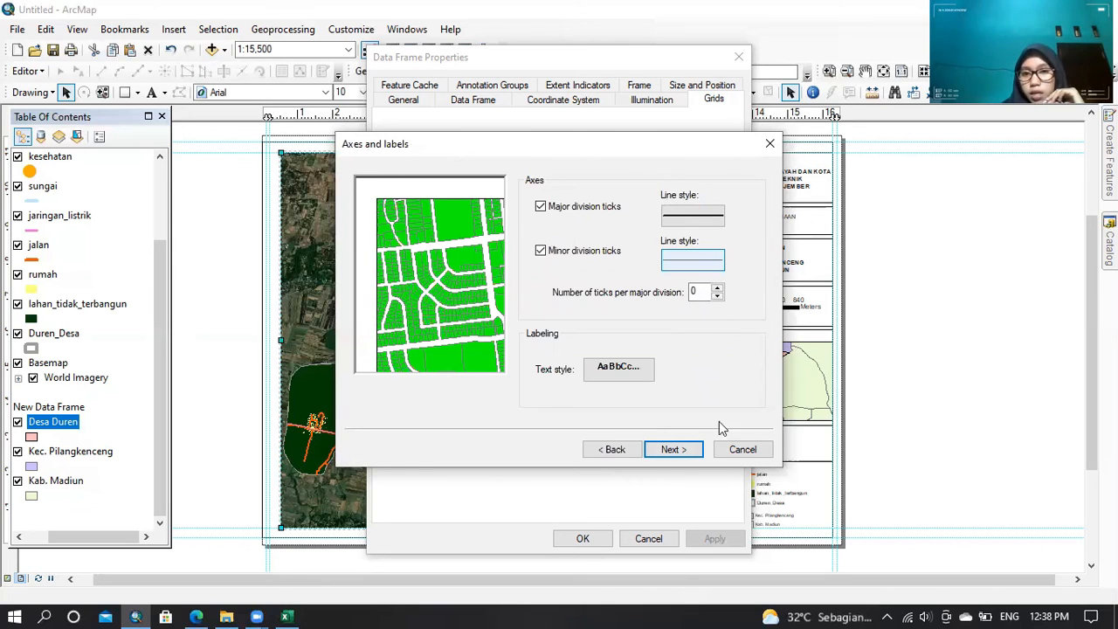
pyautogui.click(685, 454)
pyautogui.click(673, 449)
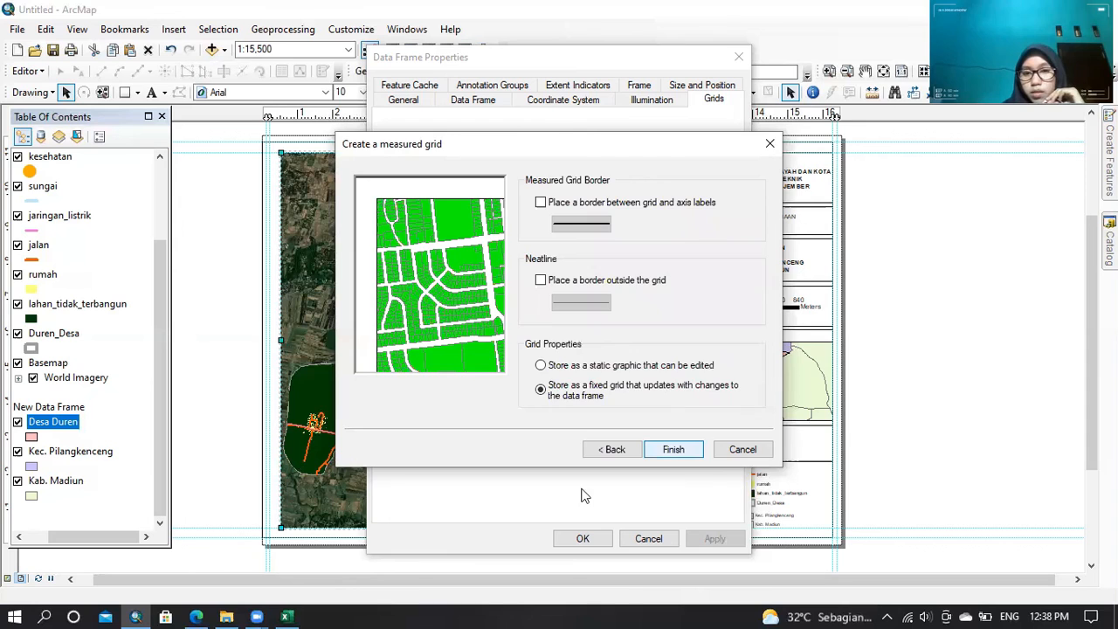
pyautogui.click(582, 539)
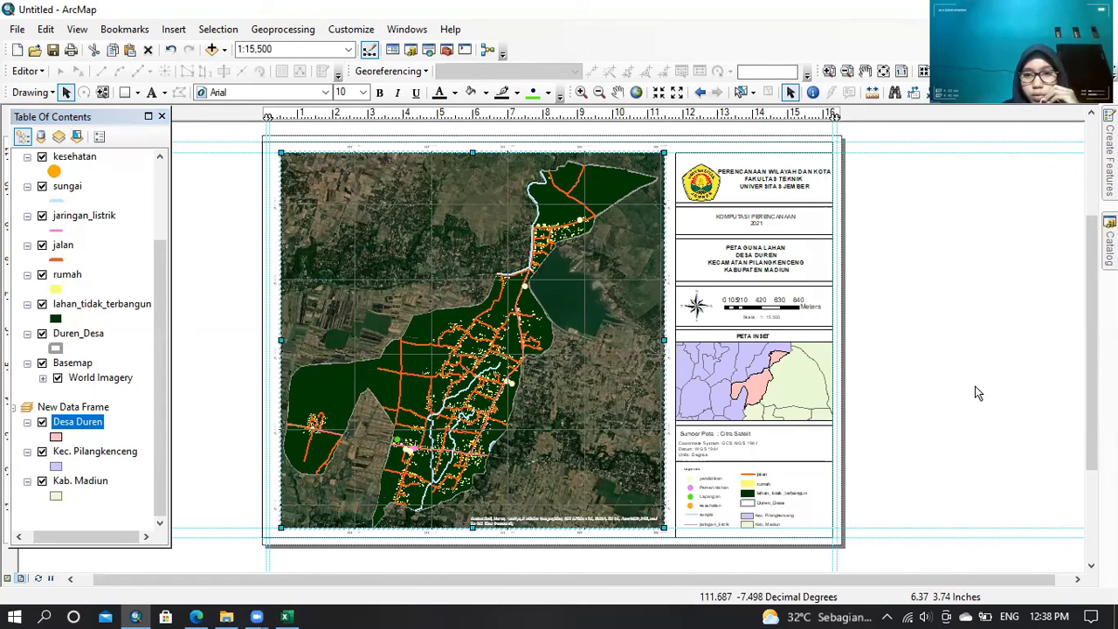
pyautogui.click(665, 502)
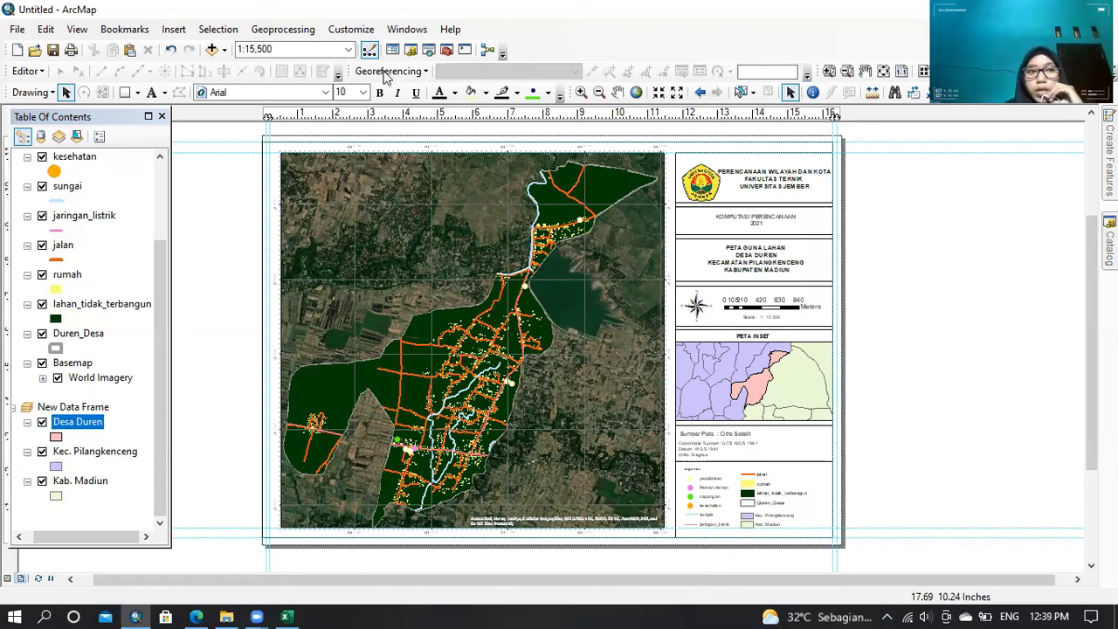
# - Export the map layout as a PDF named peta uas in the Komputasi Pereencanaan folder
pyautogui.click(17, 30)
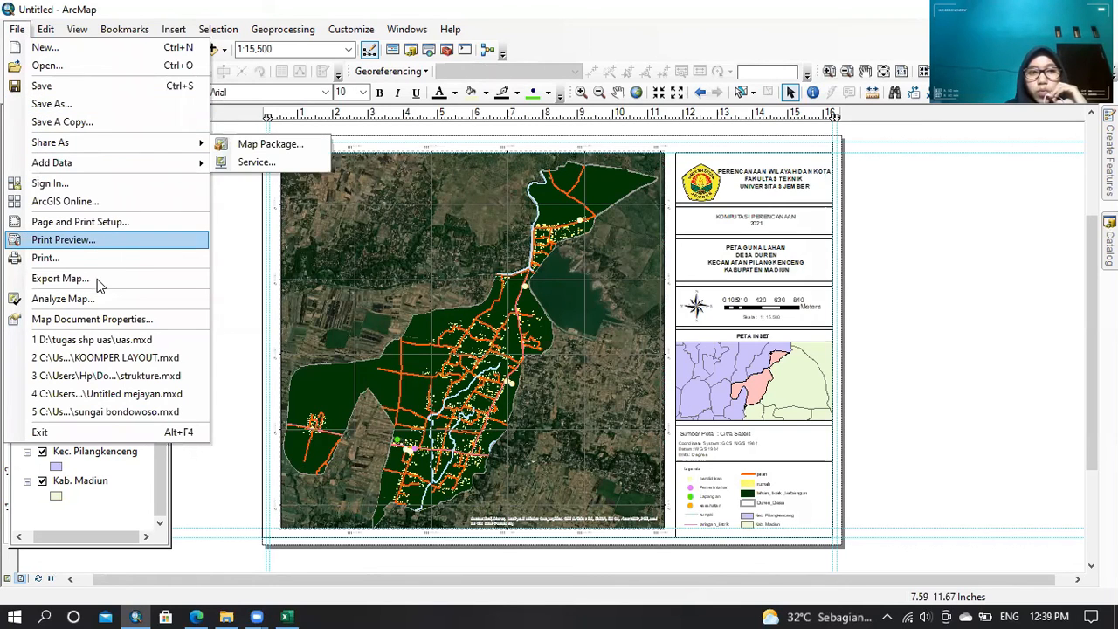
pyautogui.click(60, 278)
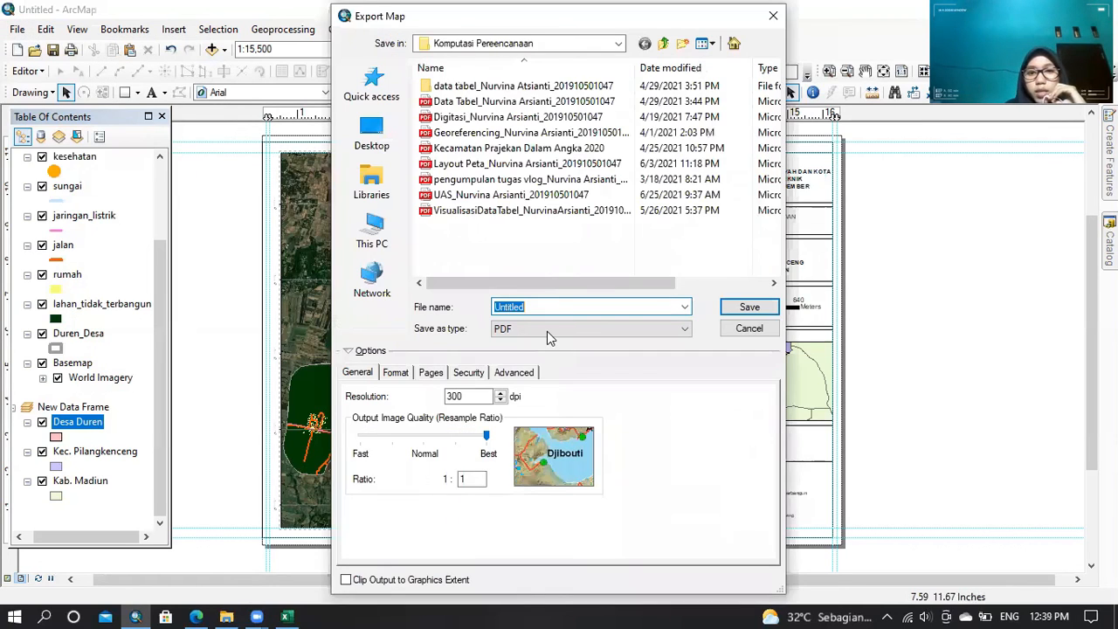
pyautogui.click(547, 330)
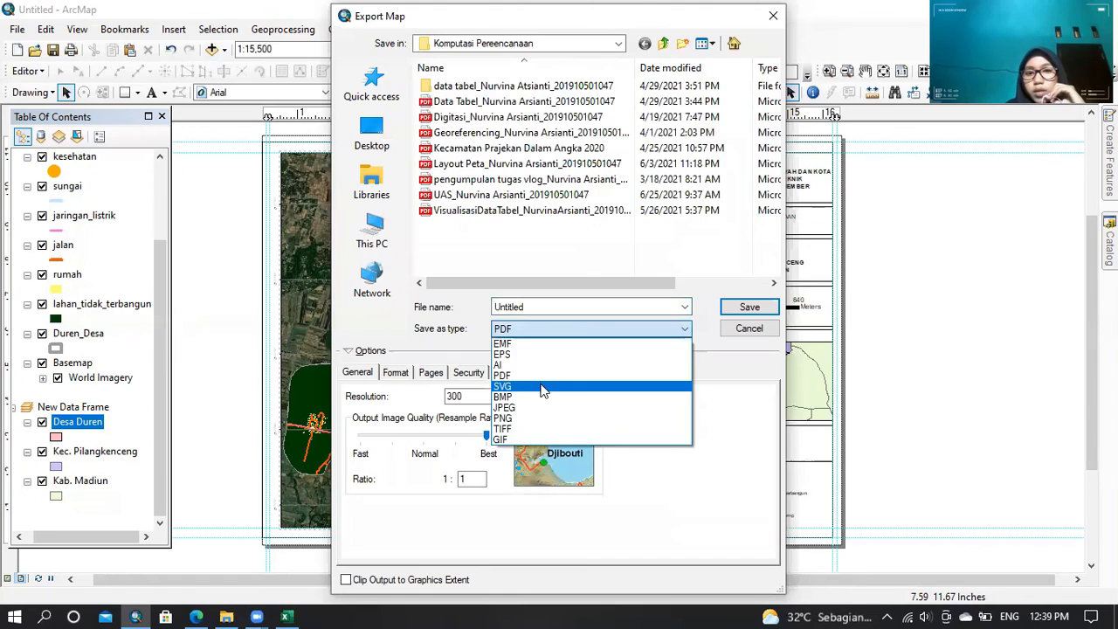
pyautogui.click(572, 307)
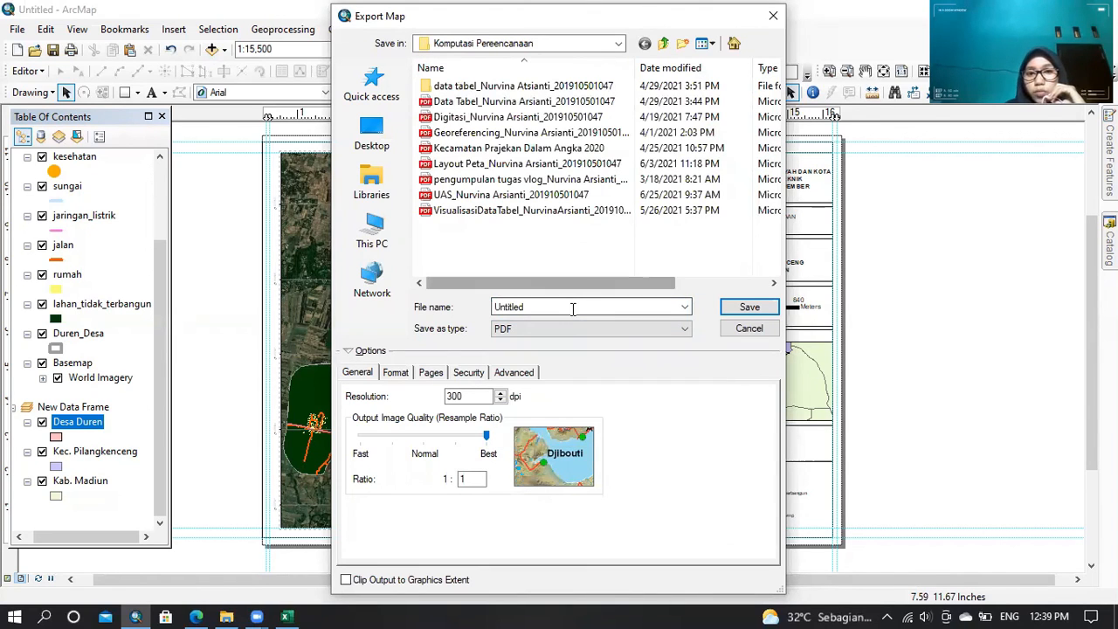
pyautogui.doubleClick(573, 308)
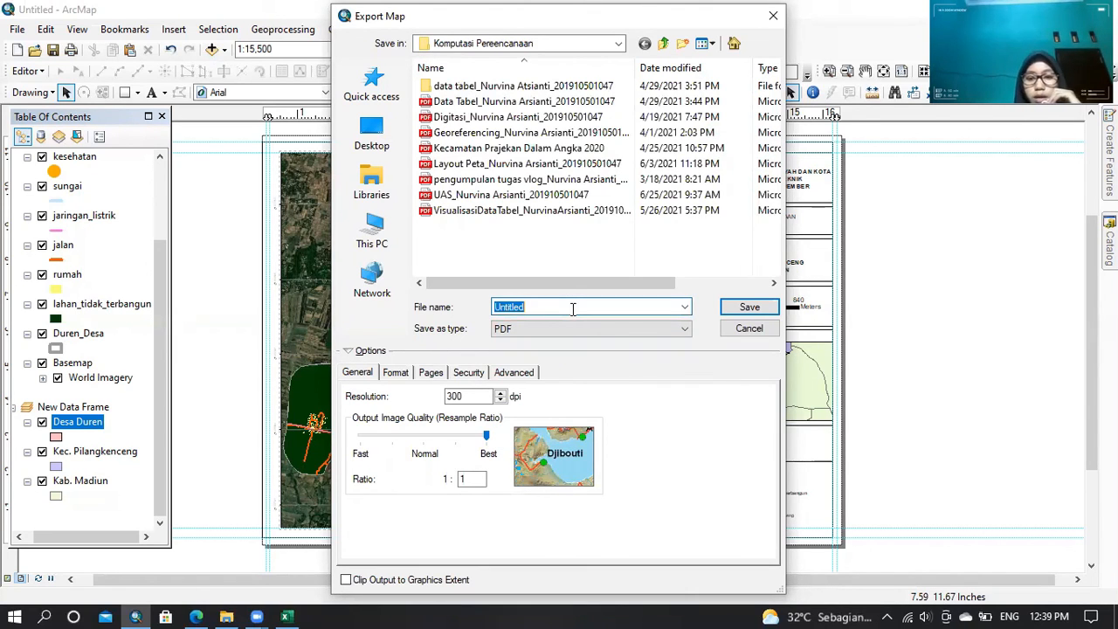
pyautogui.write('peta')
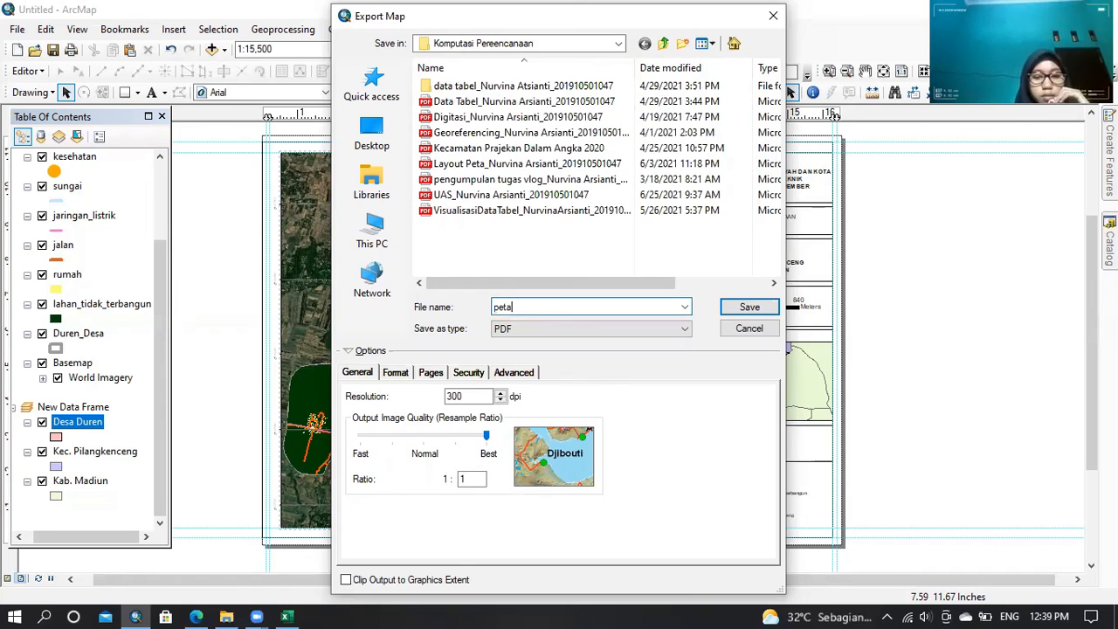
pyautogui.write(' uas')
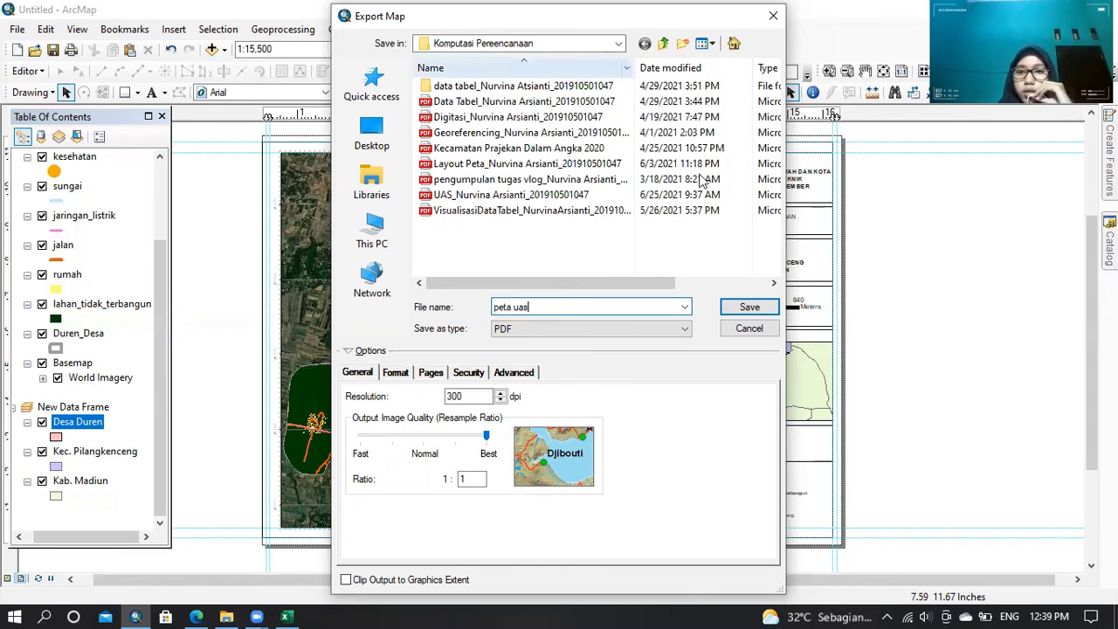
pyautogui.click(750, 306)
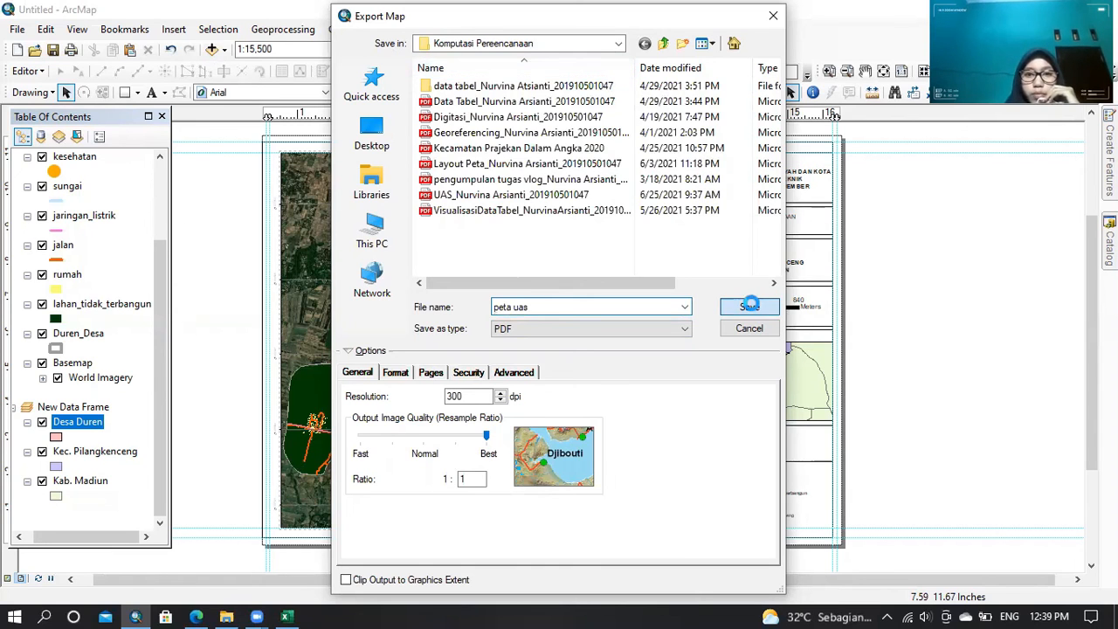